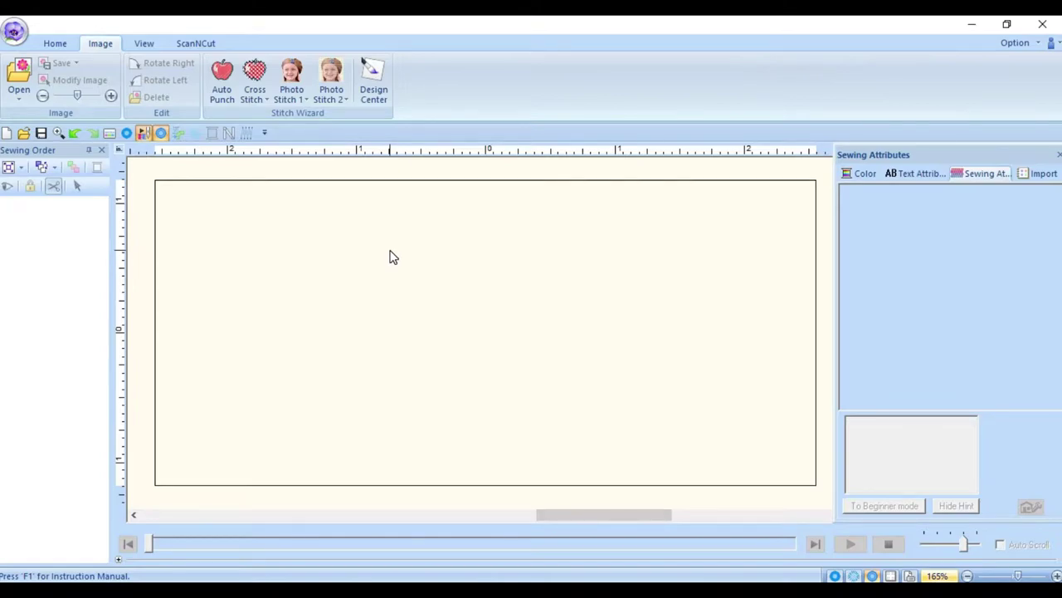
- Import the green and yellow round Cross Colours logo image from the Downloads folder as the background template
left_click(18, 78)
left_click(43, 131)
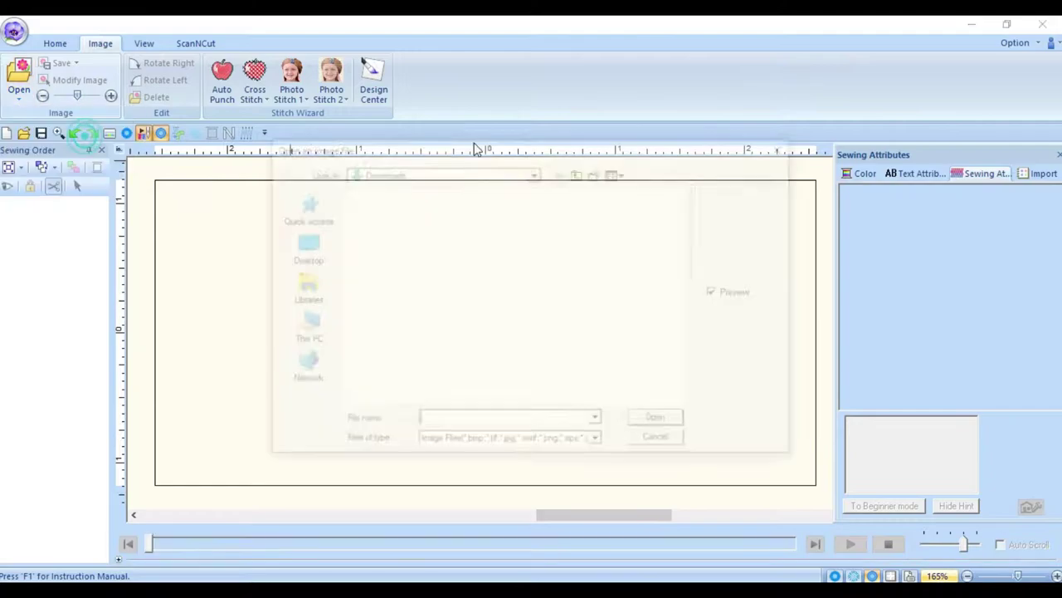
scroll(654, 275, "down", 10)
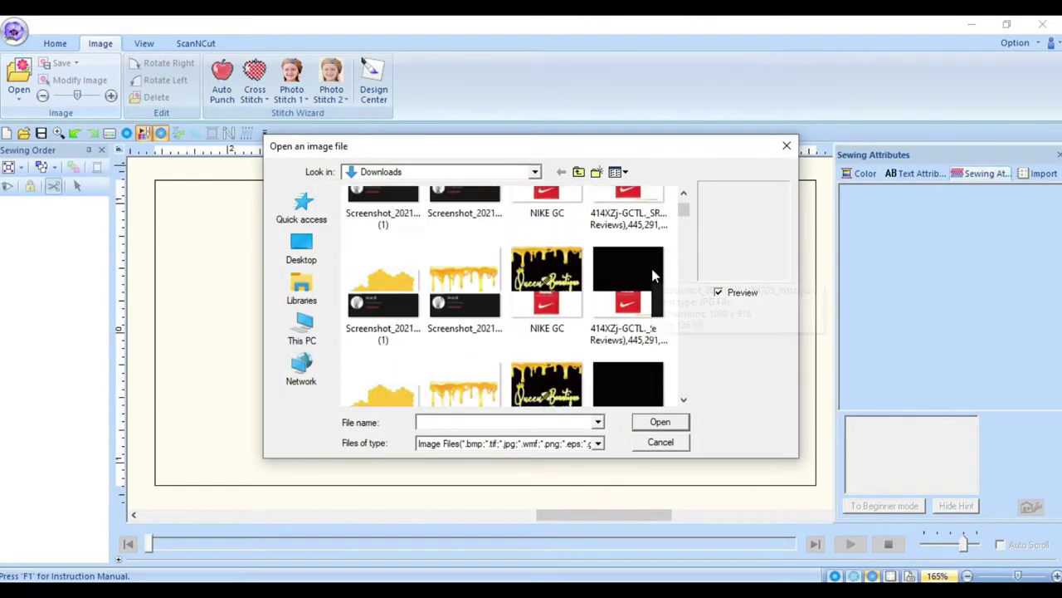
scroll(654, 276, "down", 10)
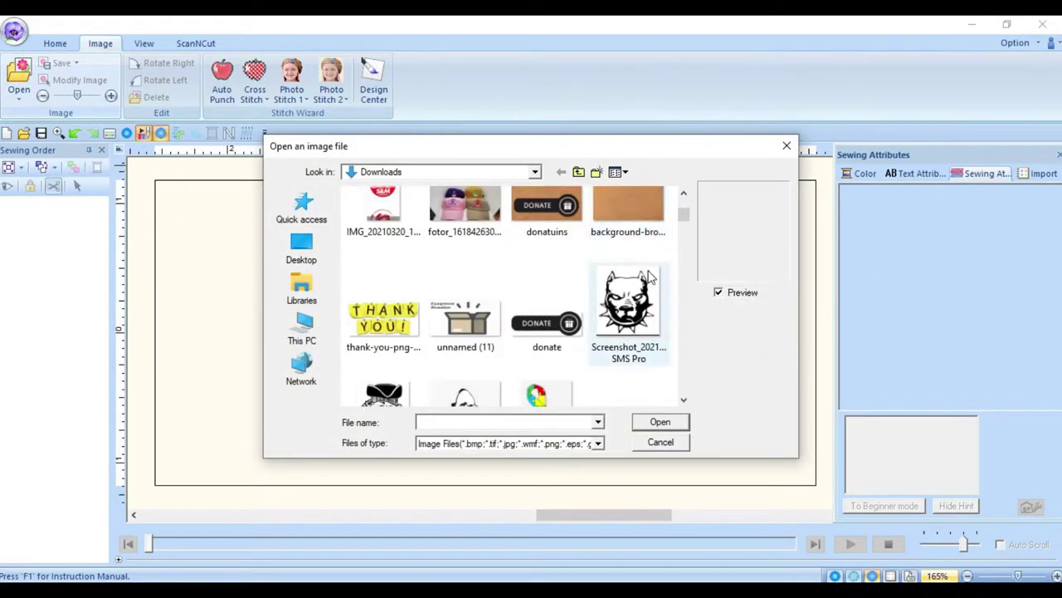
scroll(650, 276, "down", 10)
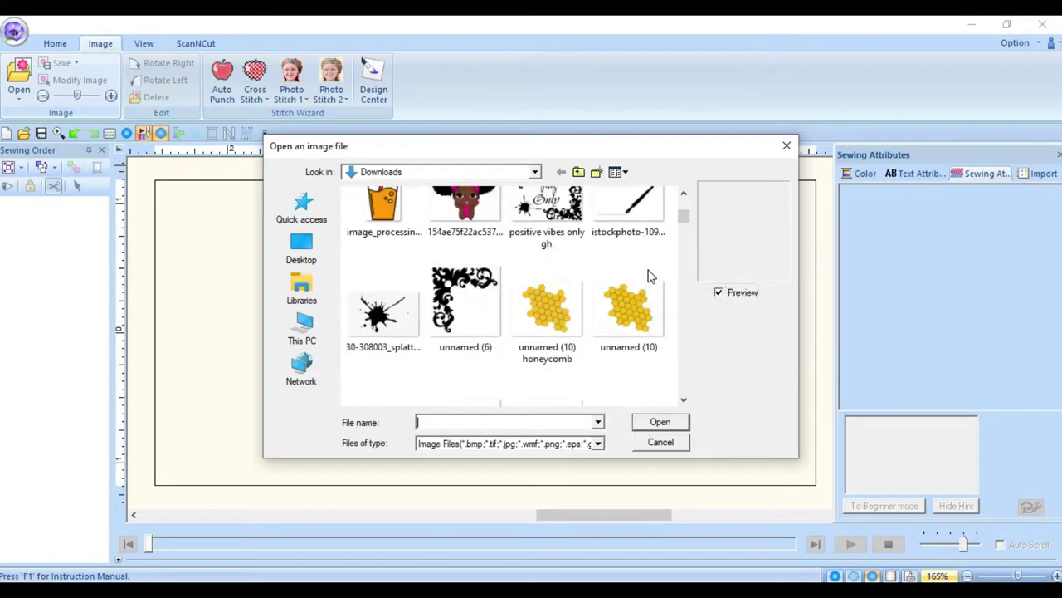
scroll(649, 276, "down", 10)
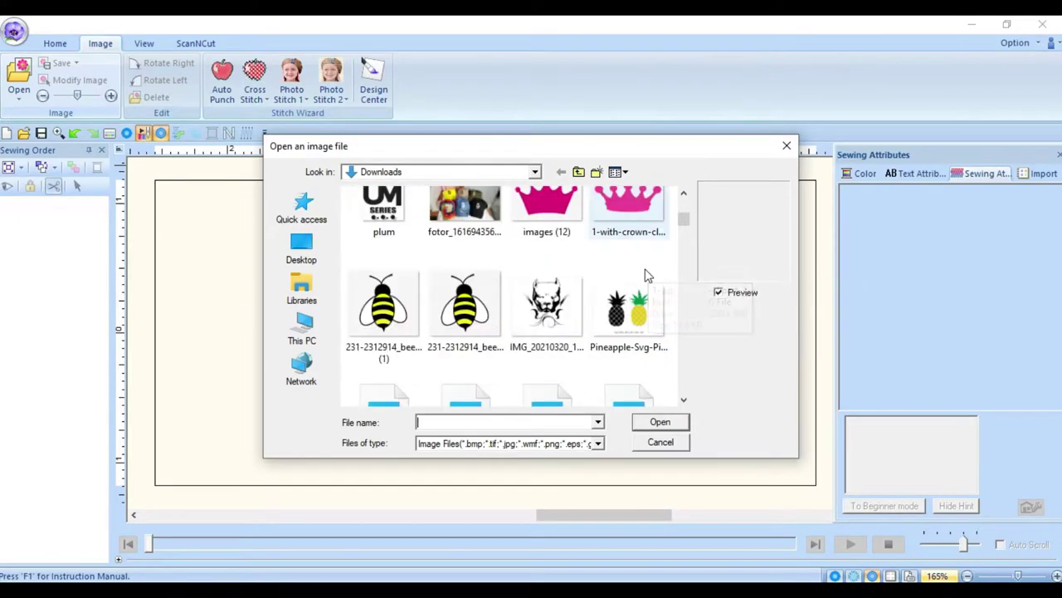
scroll(648, 275, "down", 4)
scroll(648, 275, "up", 6)
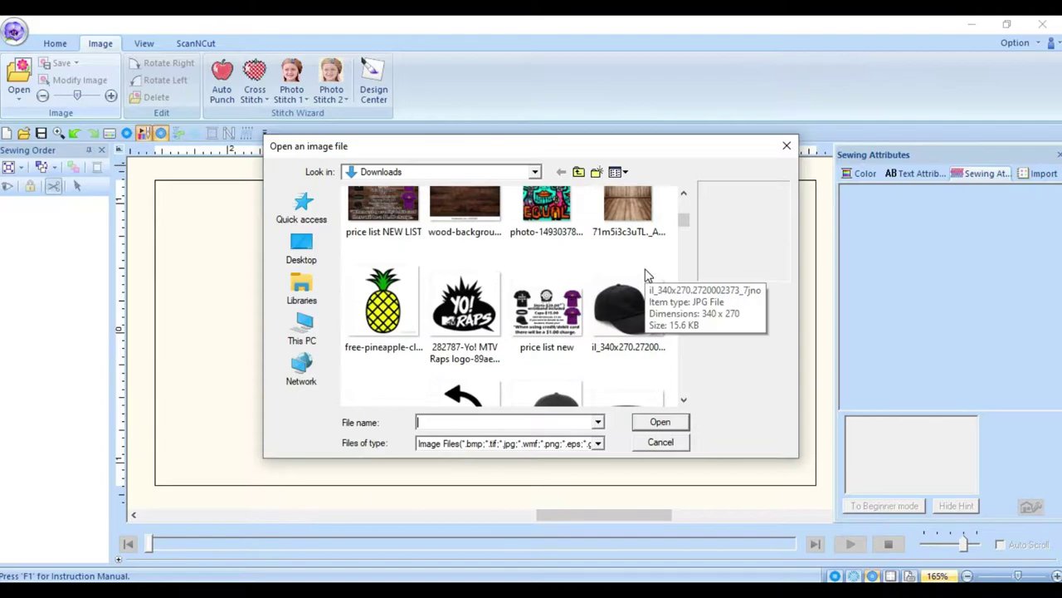
scroll(648, 276, "up", 10)
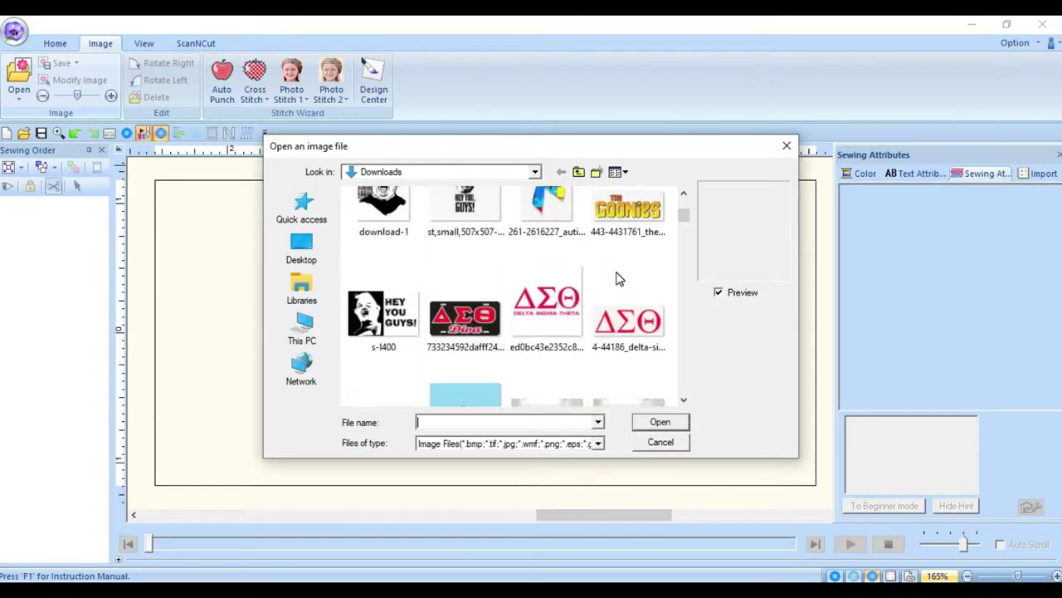
scroll(616, 279, "up", 8)
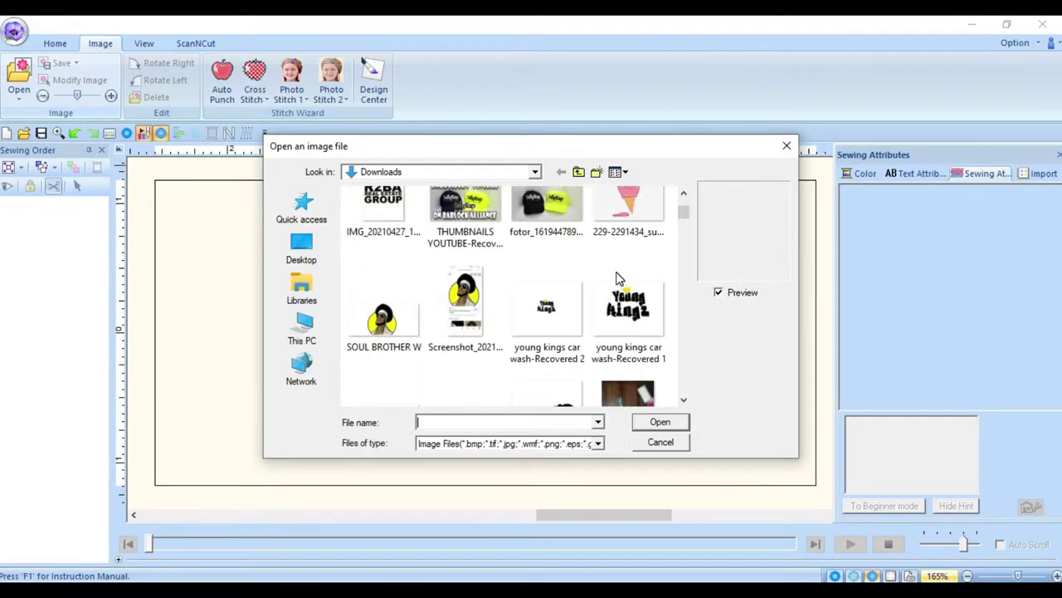
scroll(616, 279, "down", 10)
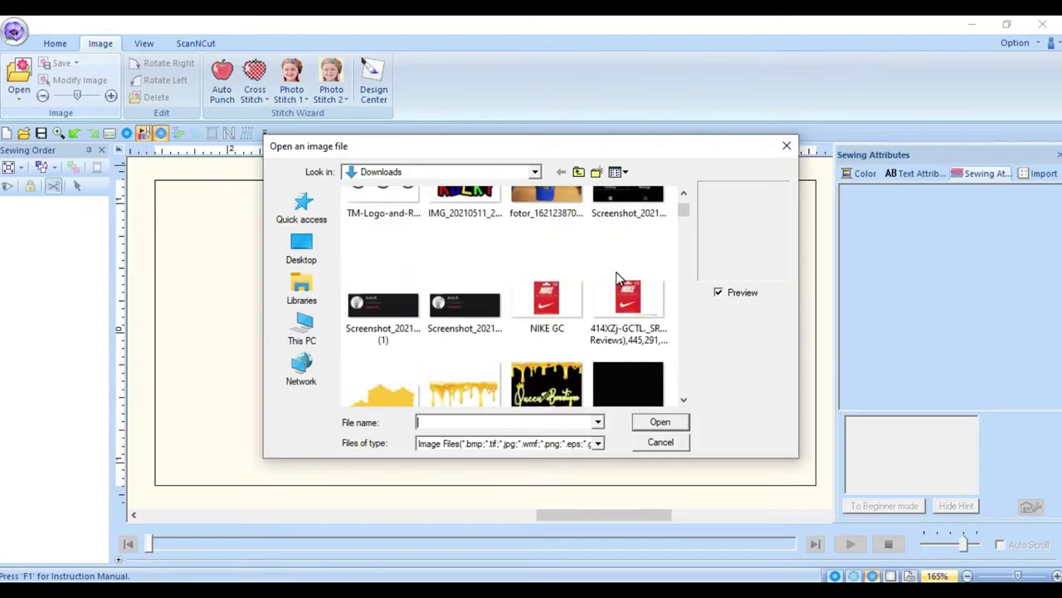
scroll(616, 279, "up", 10)
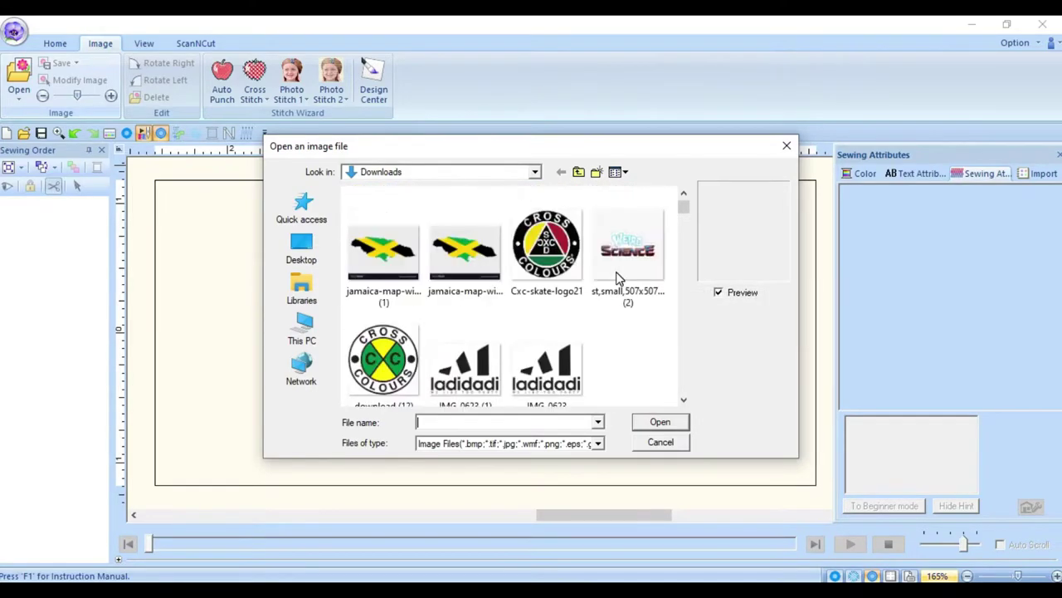
scroll(592, 230, "down", 1)
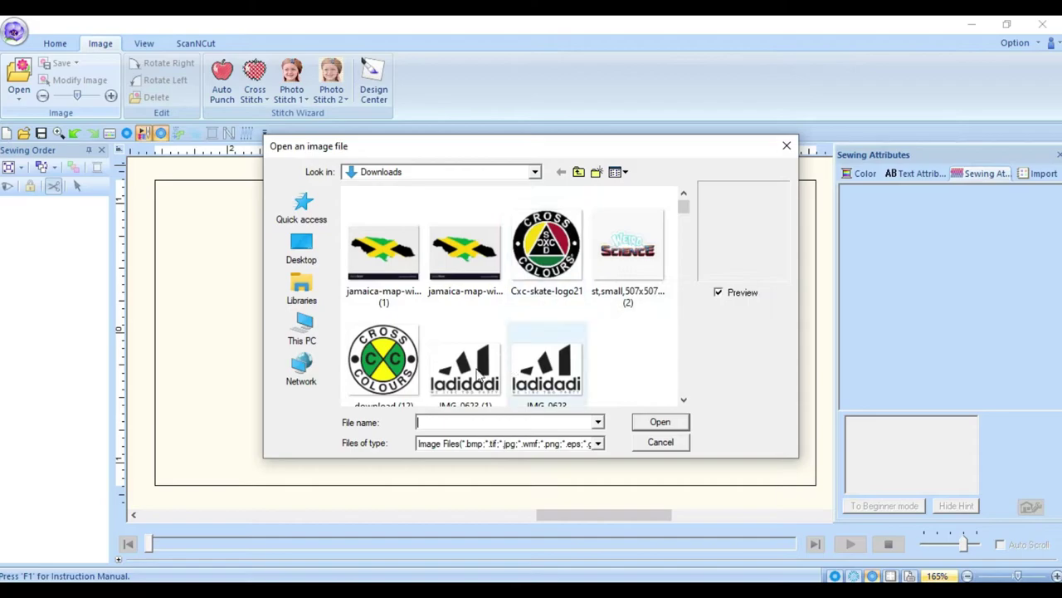
double_click(378, 340)
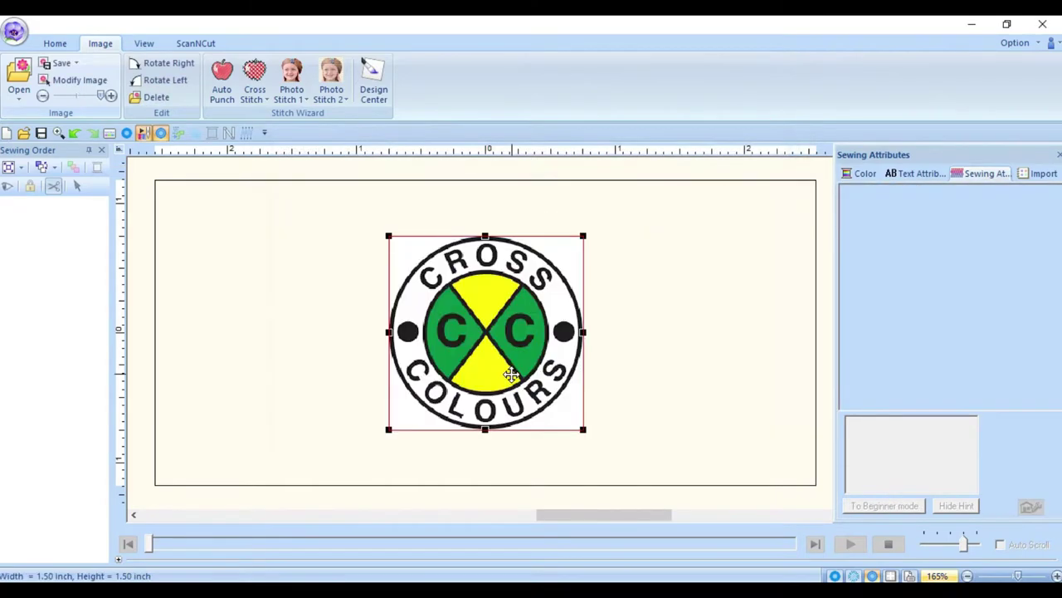
- Move the imported logo slightly right of the hoop's centre, keeping it vertically centred
left_click_drag(504, 315, 540, 305)
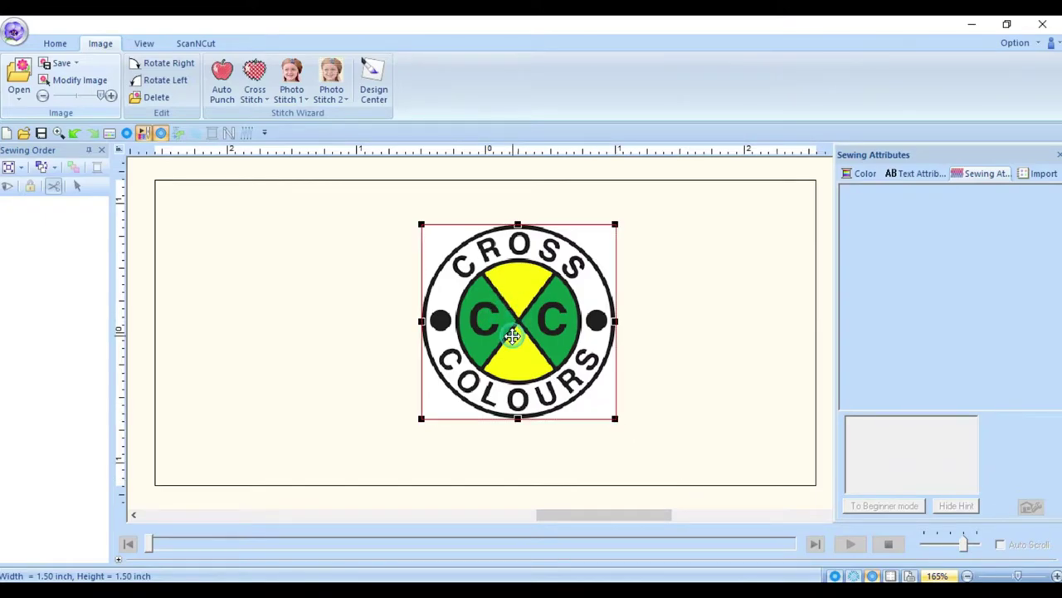
left_click(525, 322)
left_click_drag(525, 338, 523, 352)
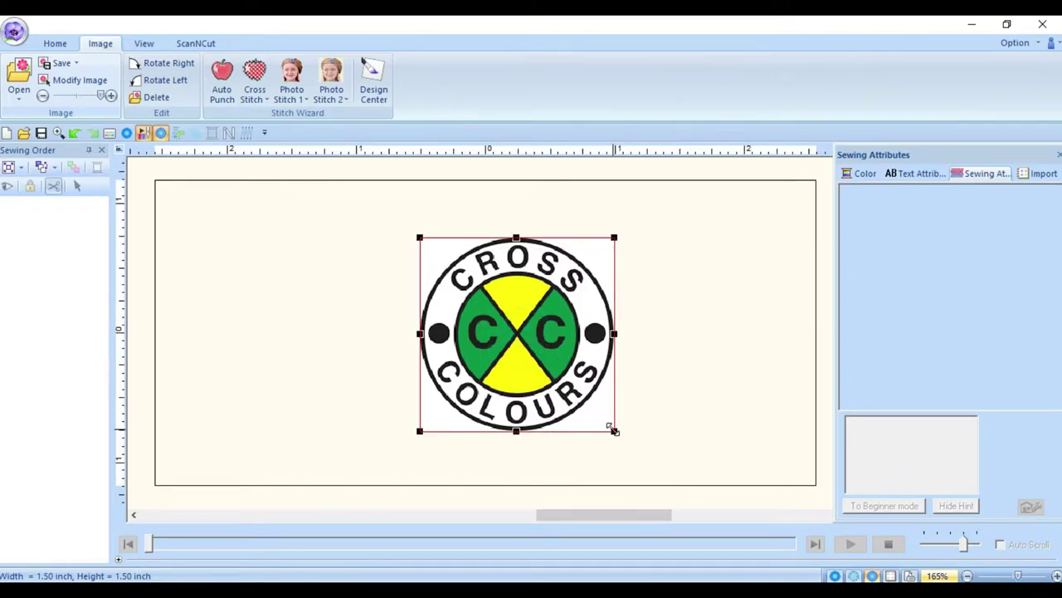
left_click(614, 430)
left_click(654, 467)
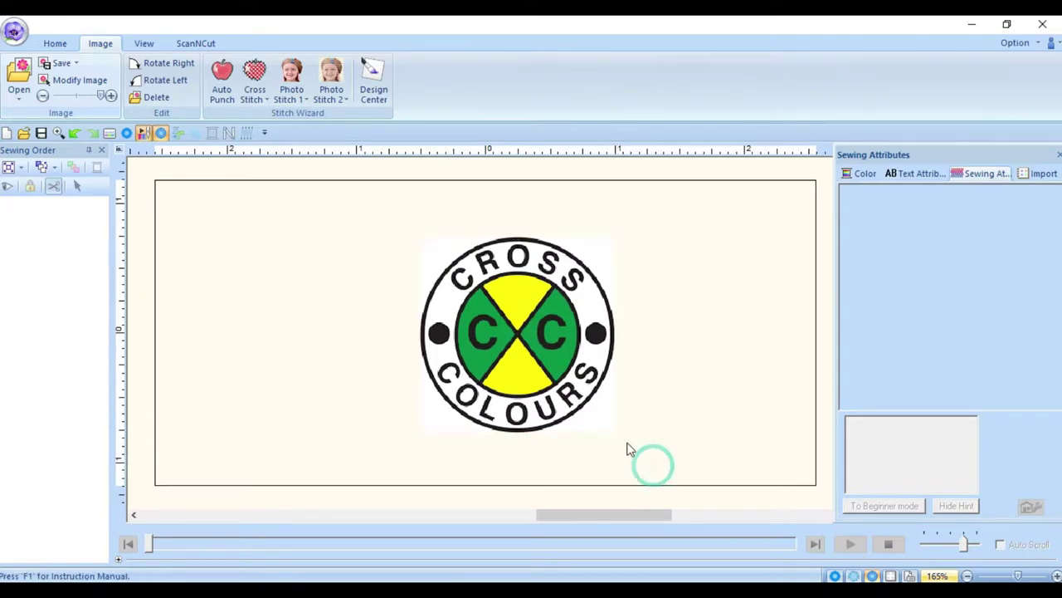
- Enlarge the logo image to about 2.21 by 2.21 inches so it nearly fills the hoop's height, and fine-tune its position
right_click(533, 335)
left_click(608, 387)
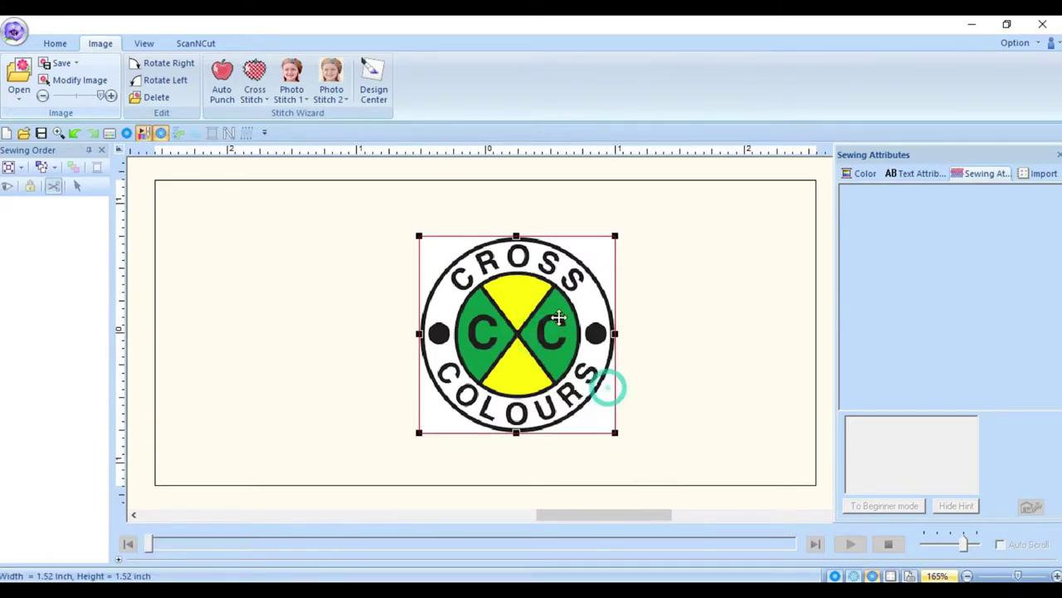
left_click_drag(615, 236, 673, 197)
left_click(522, 224)
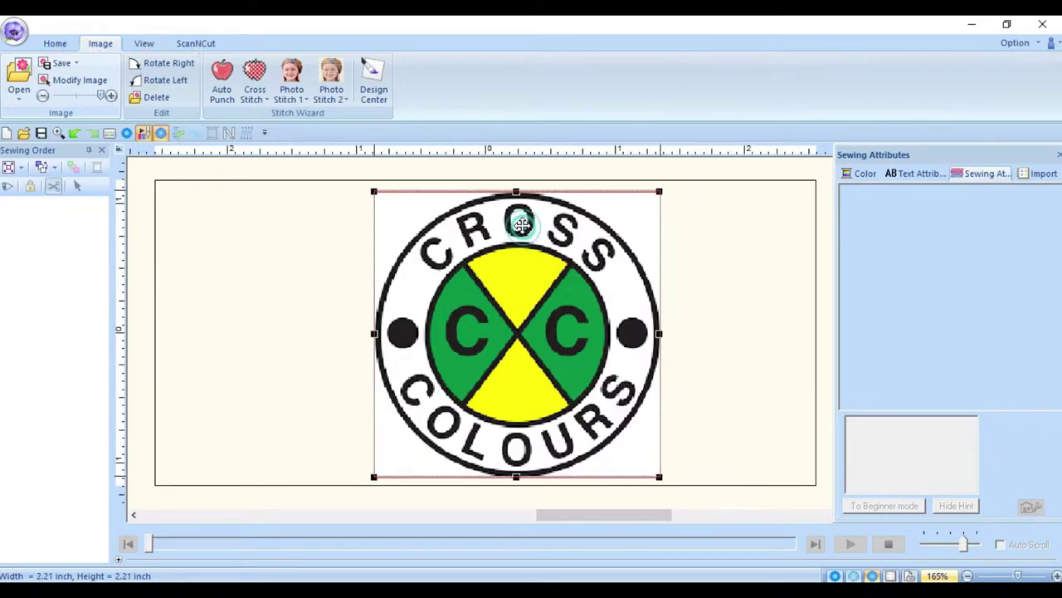
left_click_drag(521, 224, 519, 219)
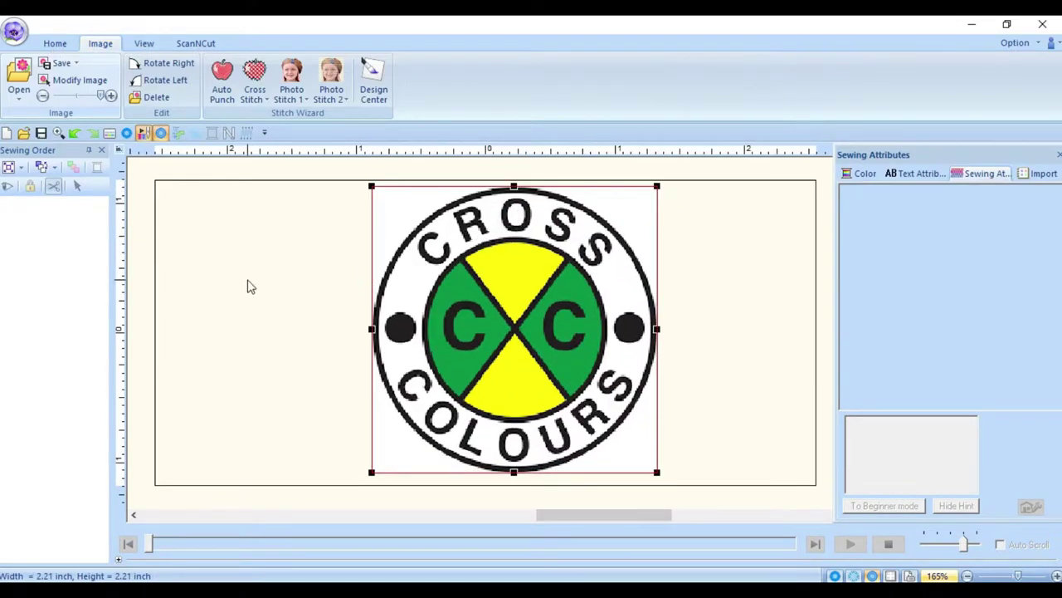
left_click(191, 173)
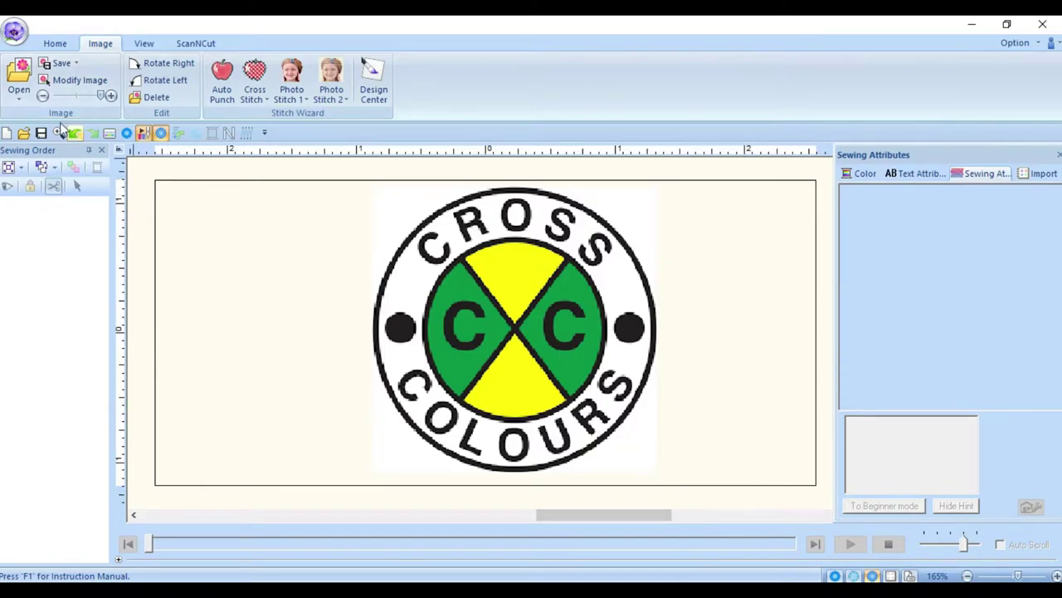
- Start a closed curve outline shape and set its region colour to white, keeping Fill Stitch
left_click(55, 44)
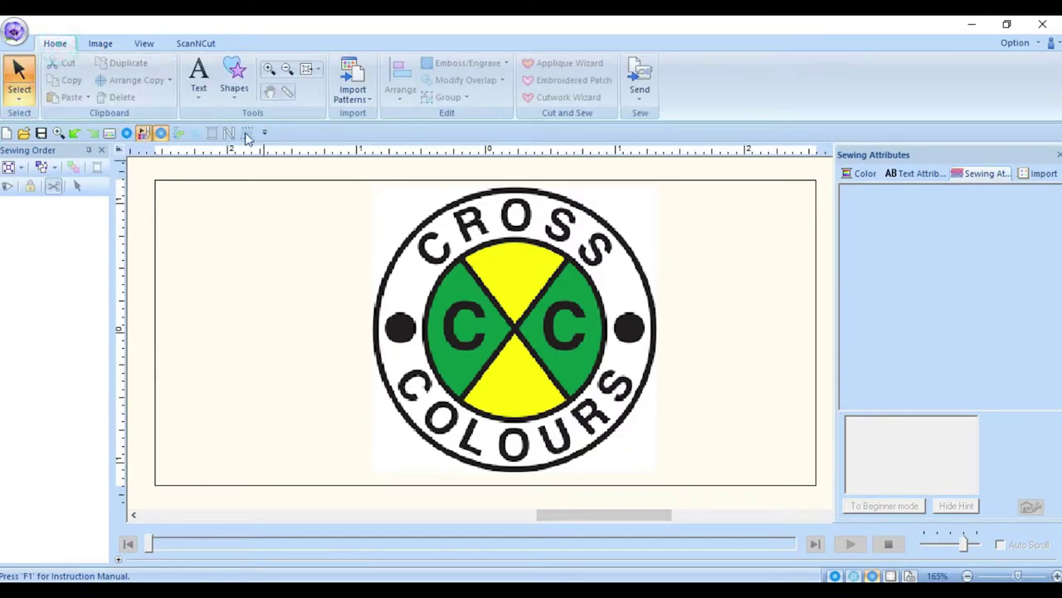
left_click(234, 82)
left_click(268, 141)
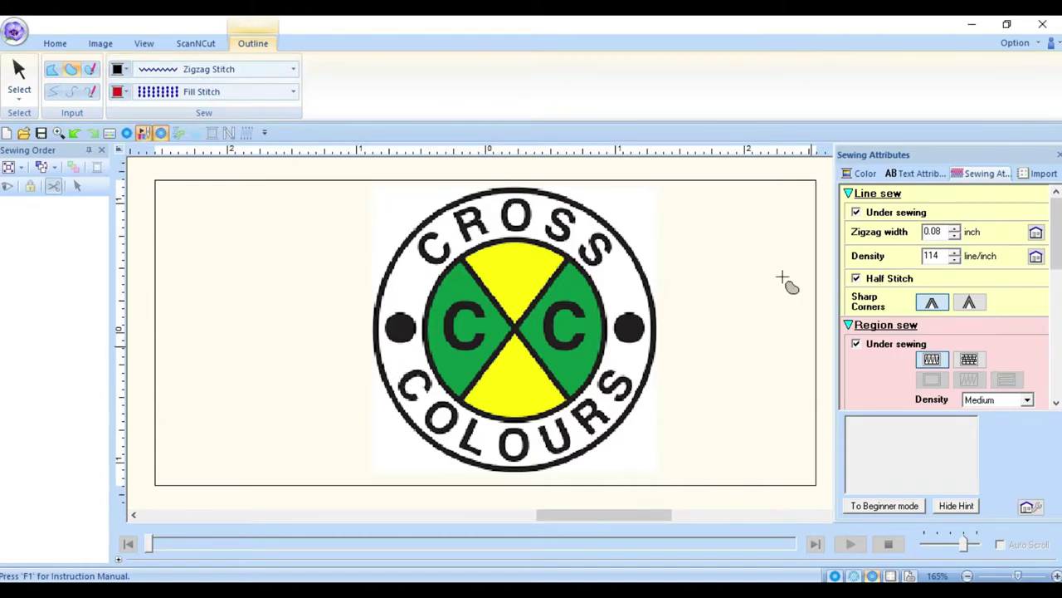
left_click(214, 91)
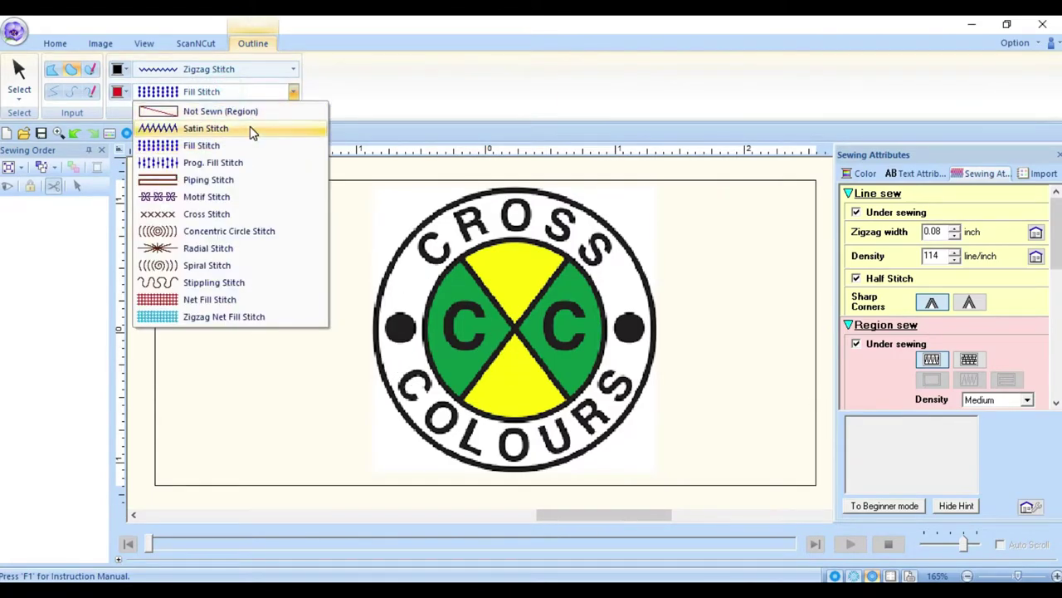
left_click(387, 94)
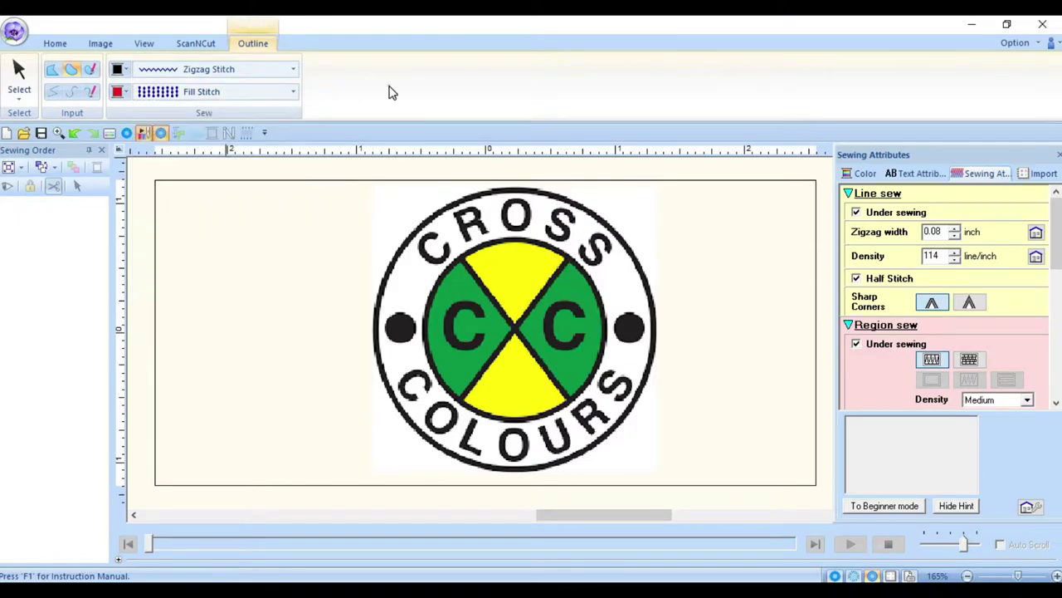
left_click(116, 96)
left_click(138, 136)
- Draw a circle about 2.07 inches in diameter over the logo with a zigzag outline and a fill-stitched region
left_click(55, 43)
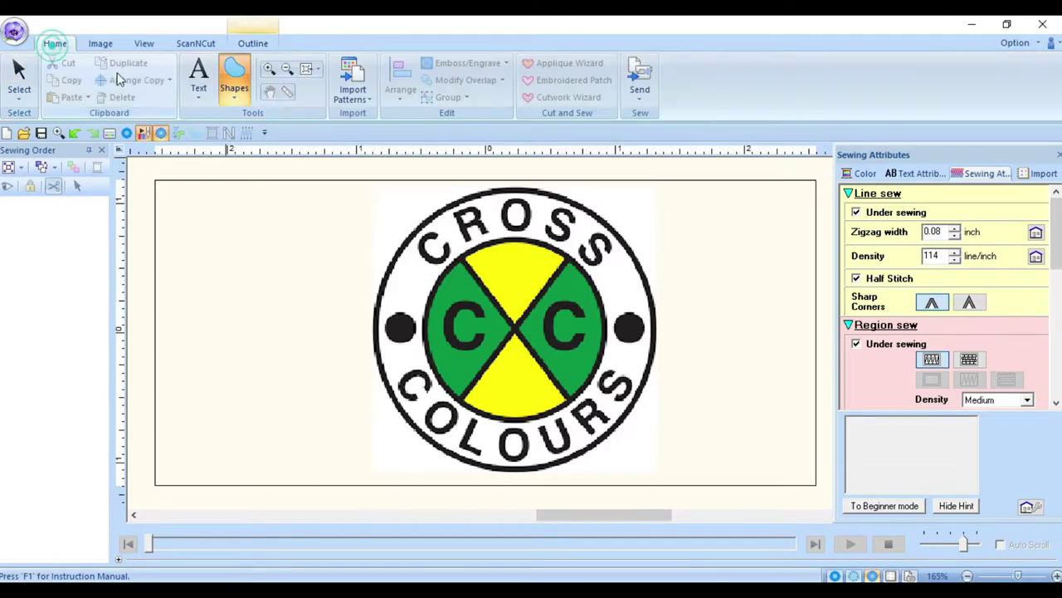
left_click(232, 87)
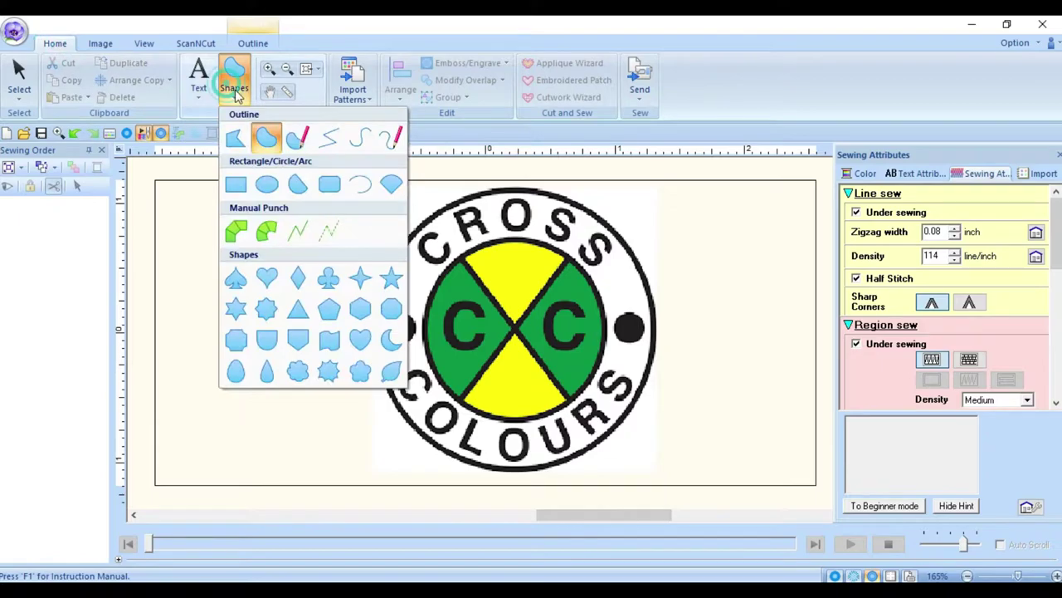
left_click(268, 186)
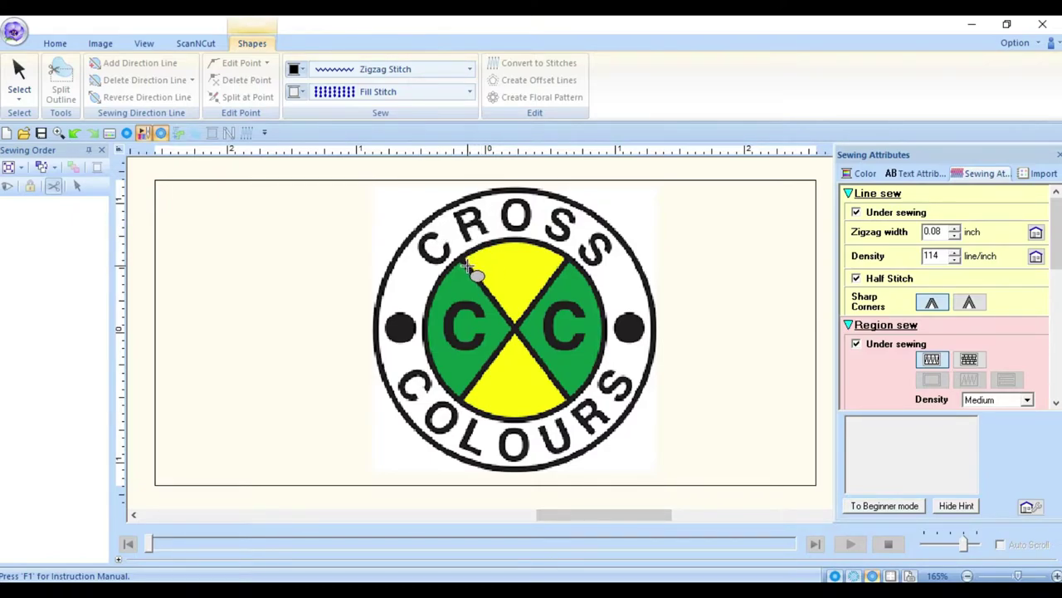
left_click_drag(432, 237, 643, 496)
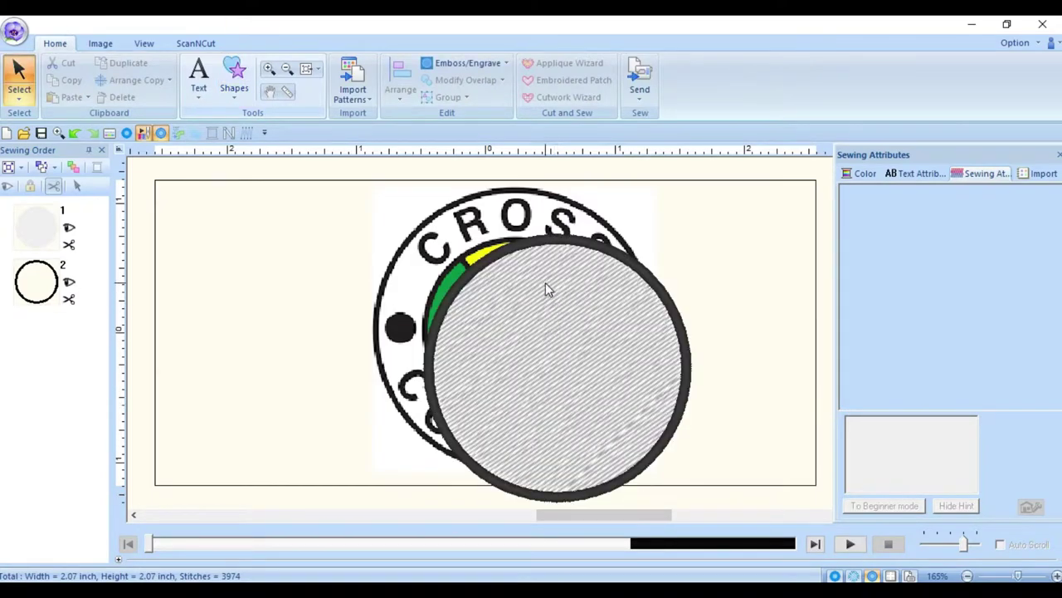
- Align the stitched circle with the logo's outer ring, enlarging it to about 2.22 inches in diameter
left_click(546, 283)
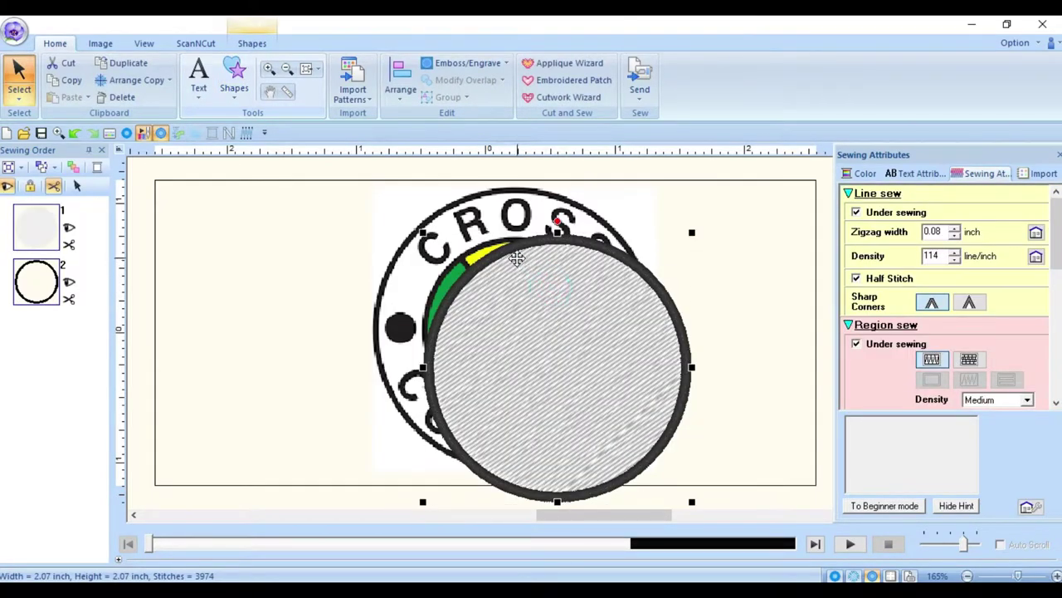
left_click(517, 259)
left_click_drag(479, 241, 433, 194)
left_click(646, 455)
left_click(646, 454)
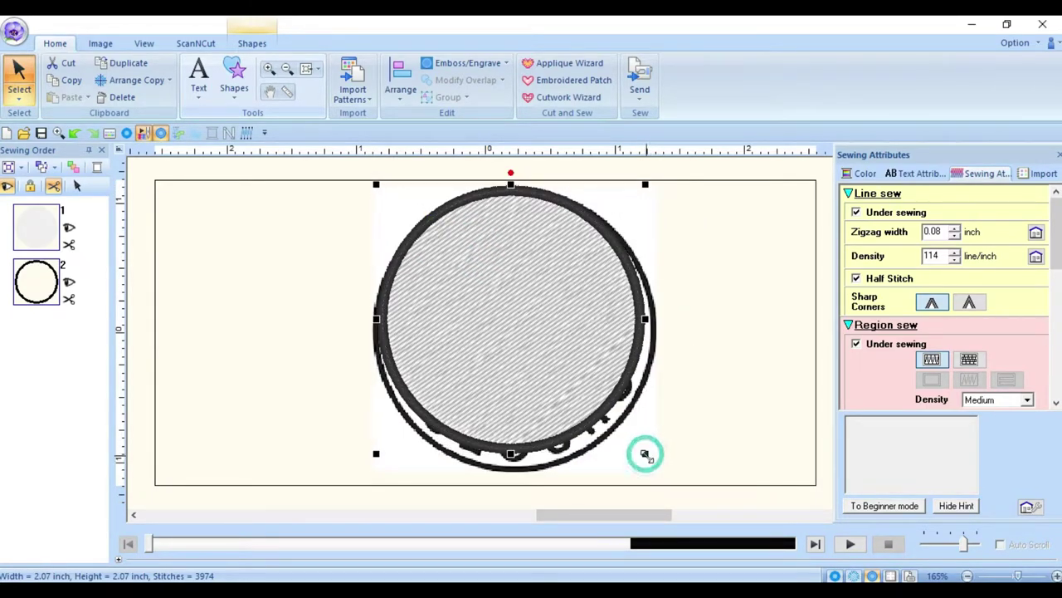
left_click_drag(646, 455, 664, 475)
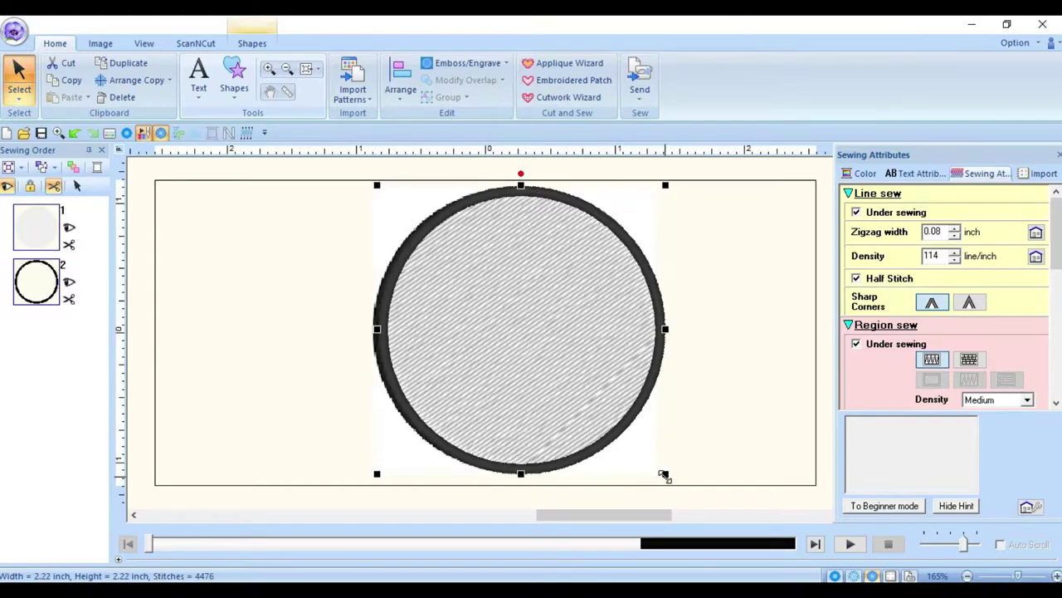
left_click(527, 271)
left_click_drag(527, 272, 521, 271)
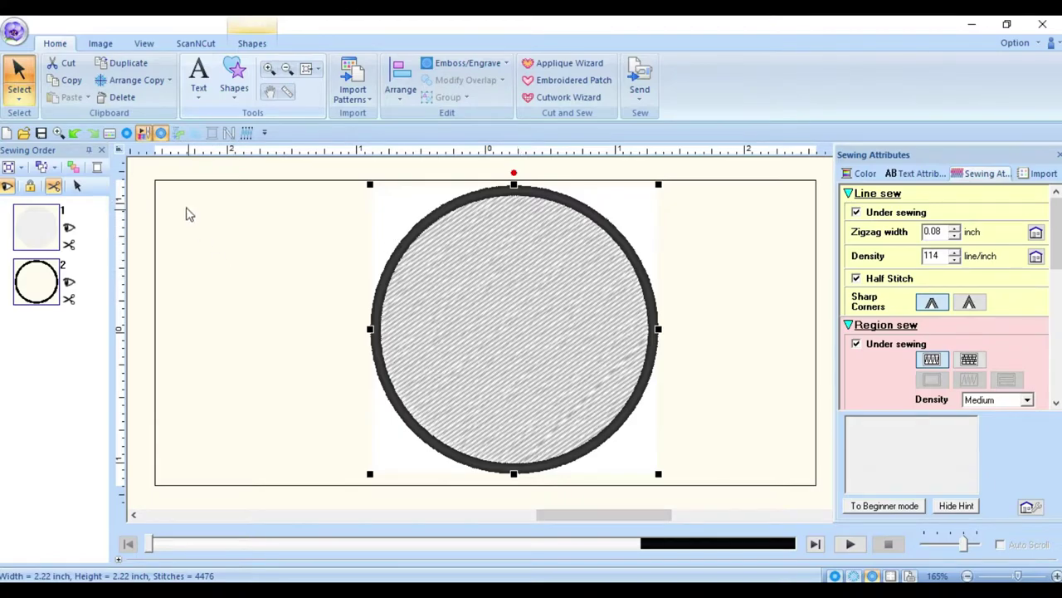
left_click(174, 176)
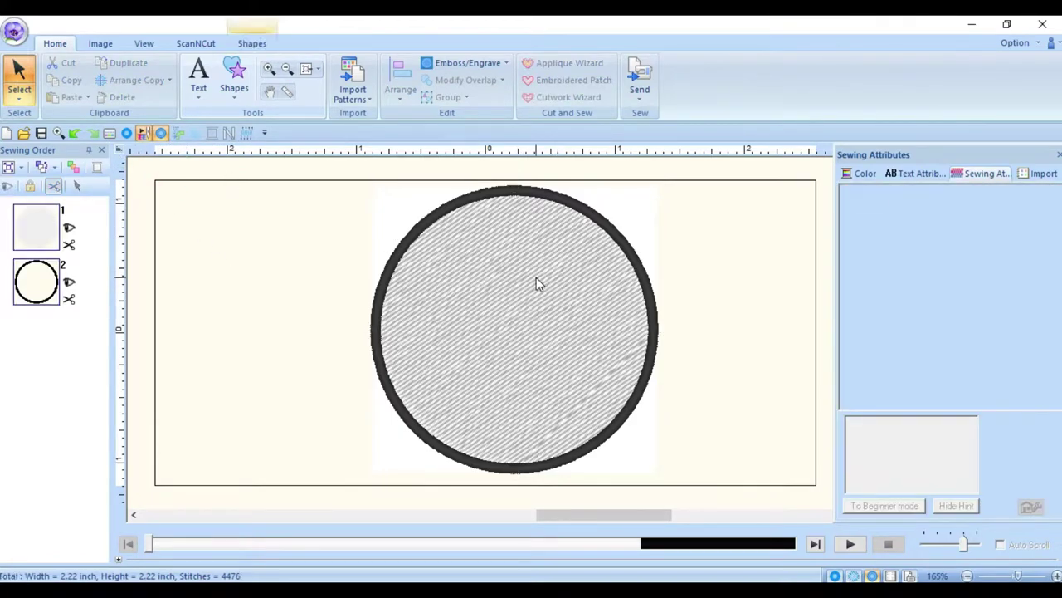
- Hide the stitched circle's fill and outline to uncover the logo template, and clear the selection
left_click(535, 278)
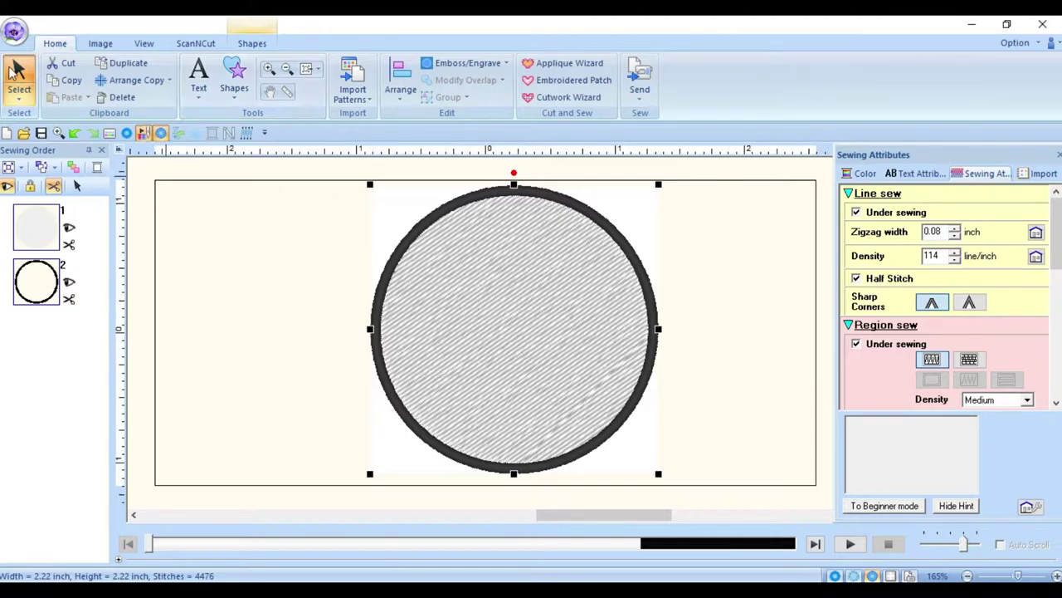
left_click(8, 187)
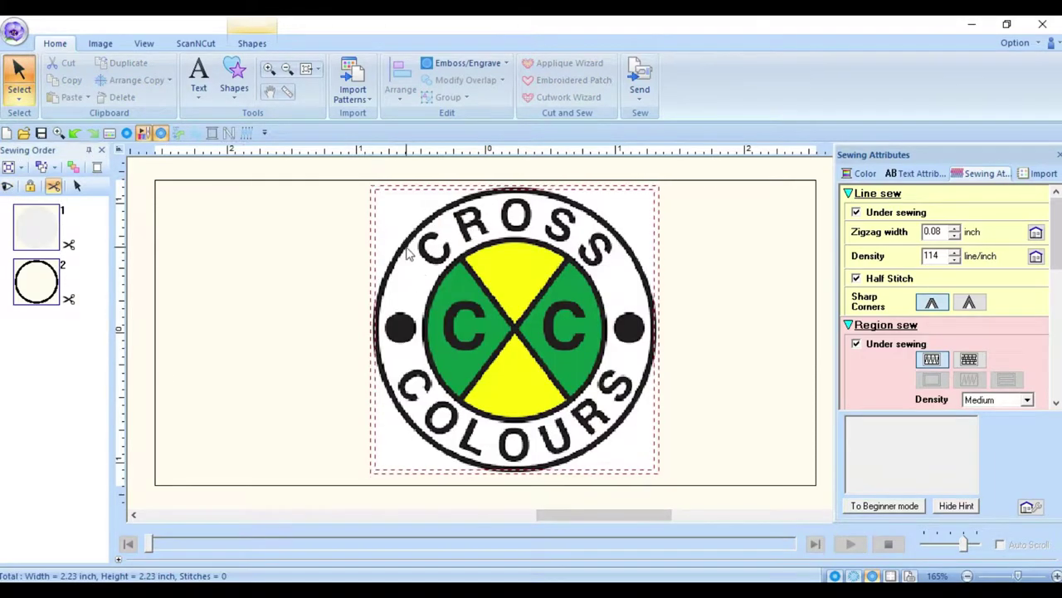
left_click(741, 175)
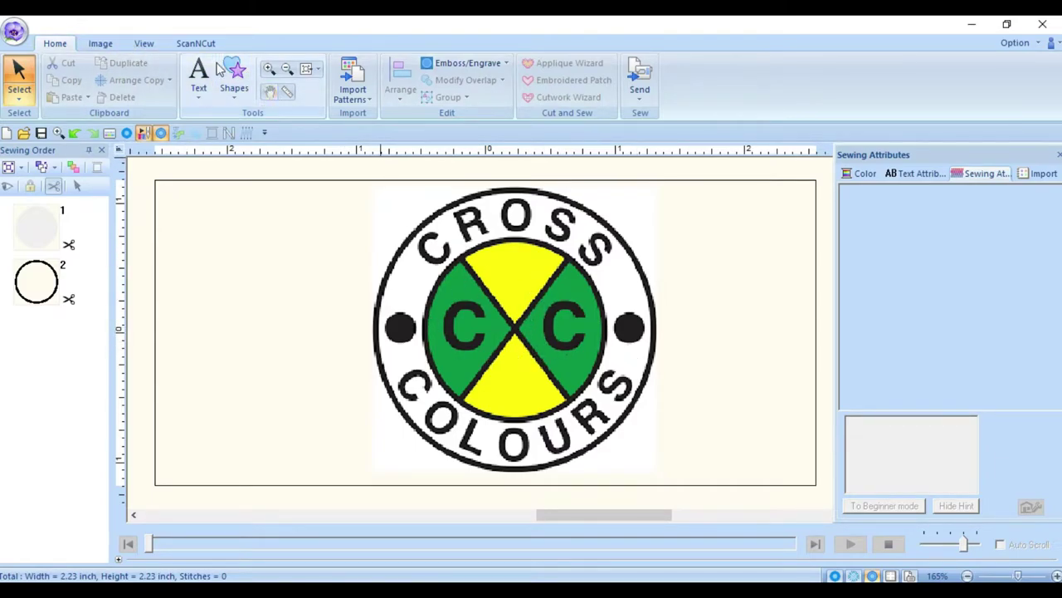
- Start a closed outline shape and set its line to Not Sewn, keeping Fill Stitch for the region
left_click(102, 46)
left_click(54, 42)
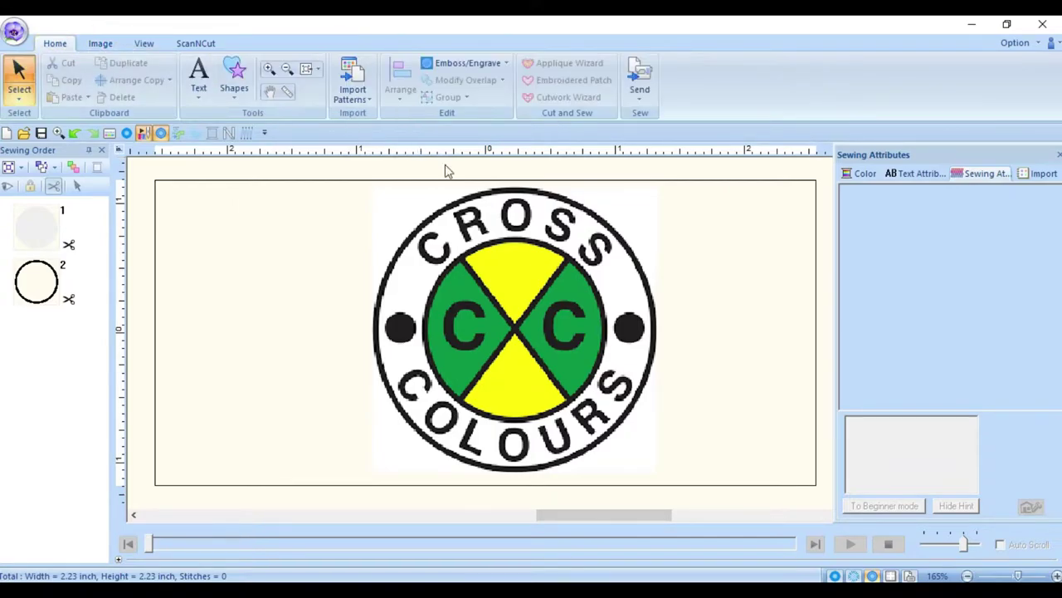
left_click(234, 74)
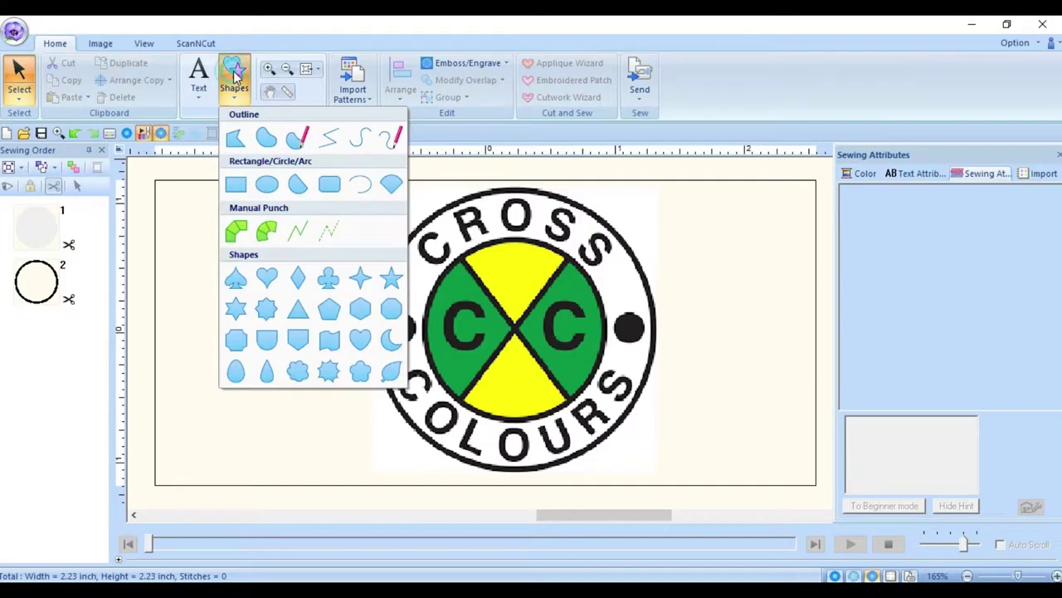
left_click(269, 143)
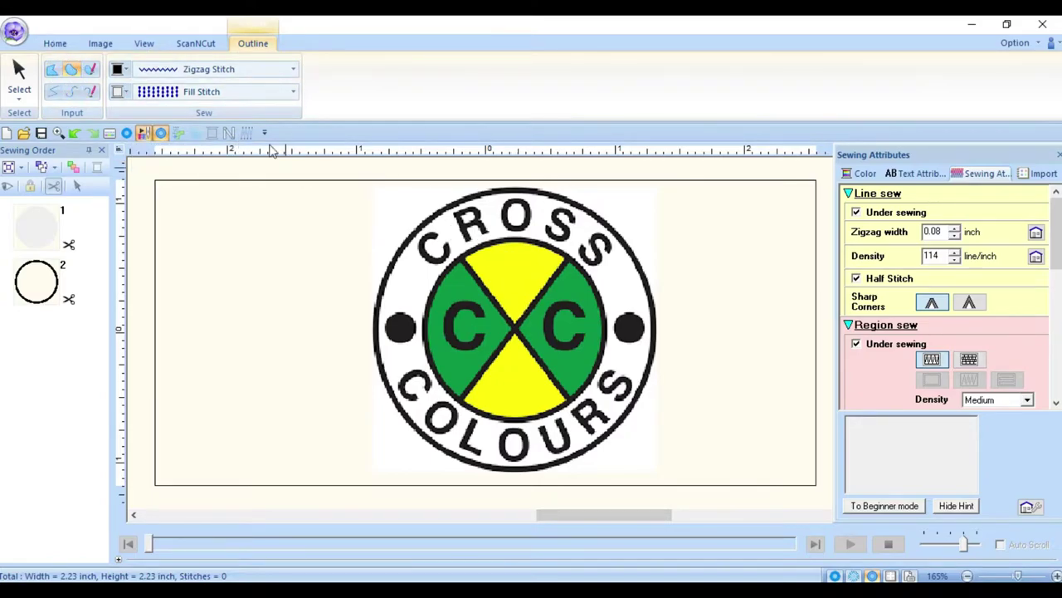
left_click(174, 71)
left_click(203, 88)
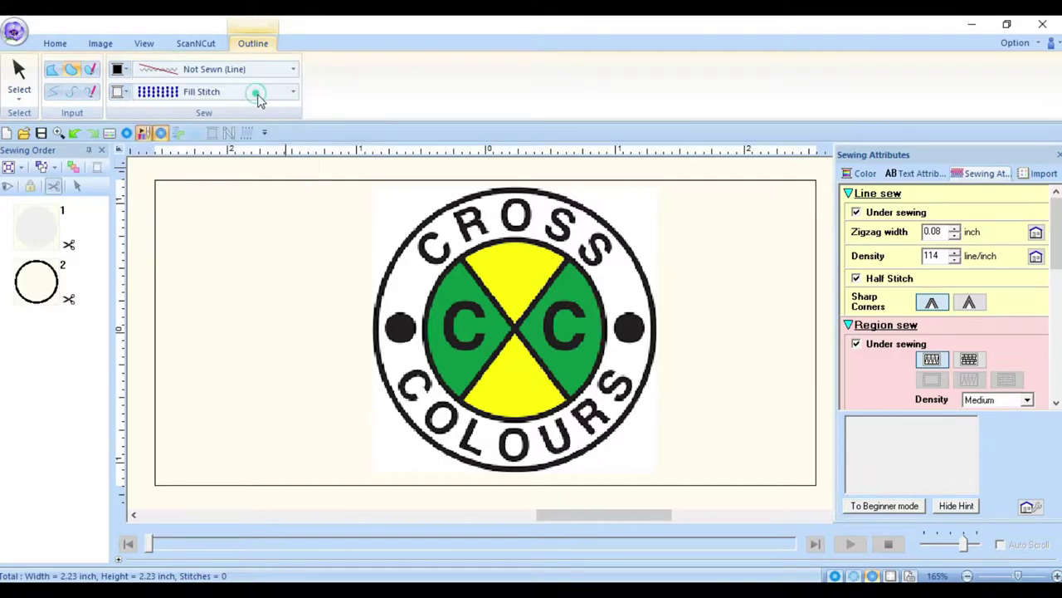
left_click(51, 71)
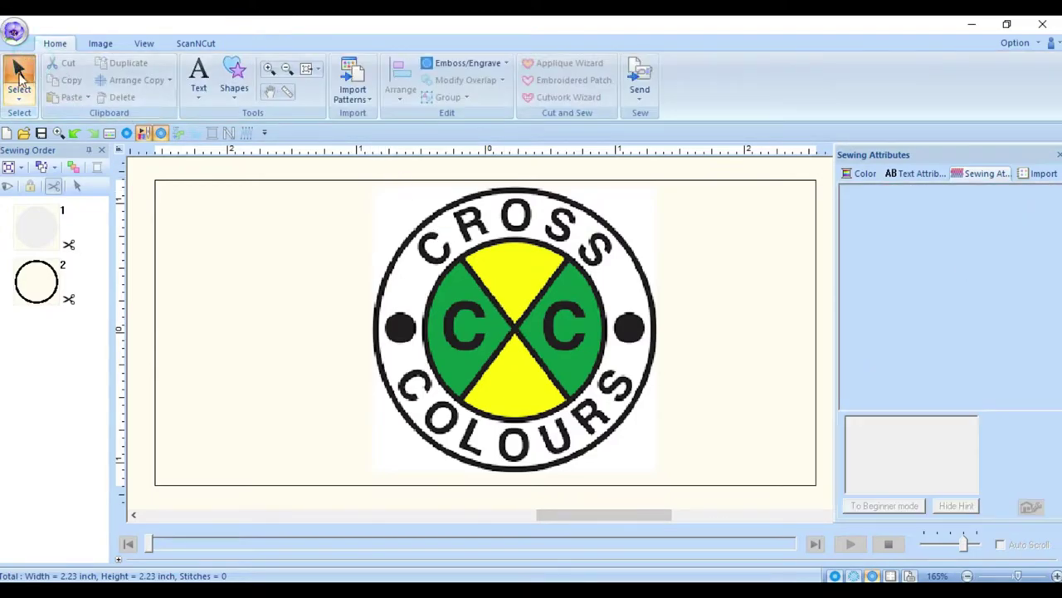
- Trace the logo's upper yellow wedge, about 0.78 by 0.64 inch, with a closed outline shape whose fill-stitched region is yellow
left_click(234, 79)
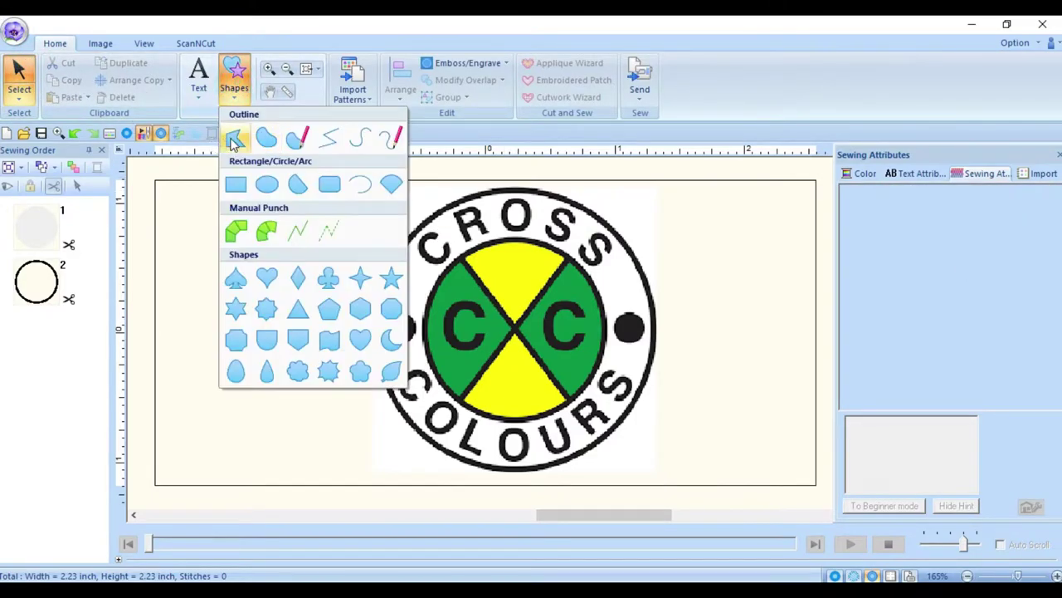
left_click(235, 139)
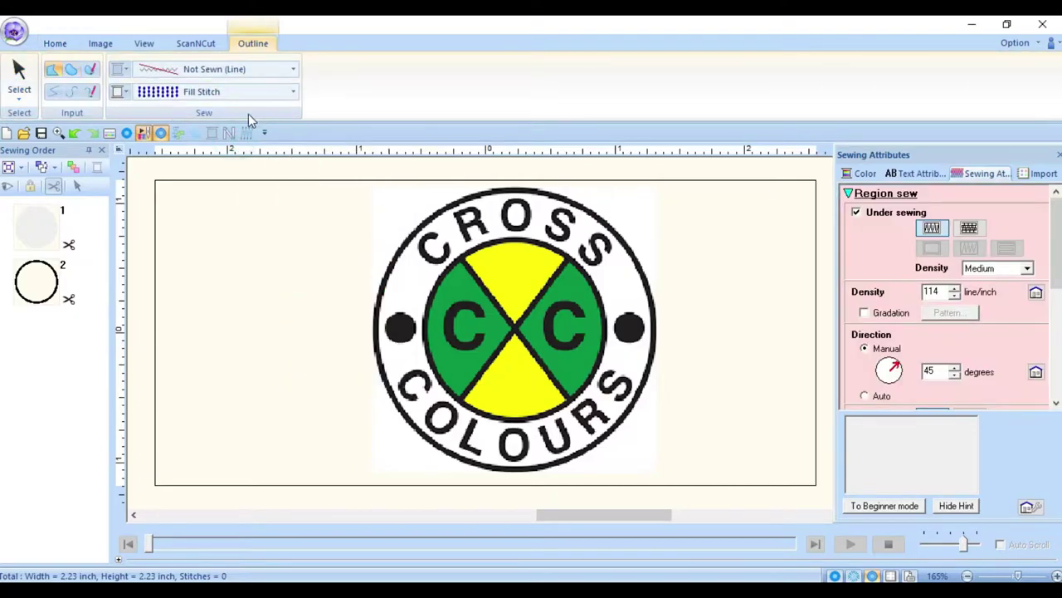
left_click(125, 91)
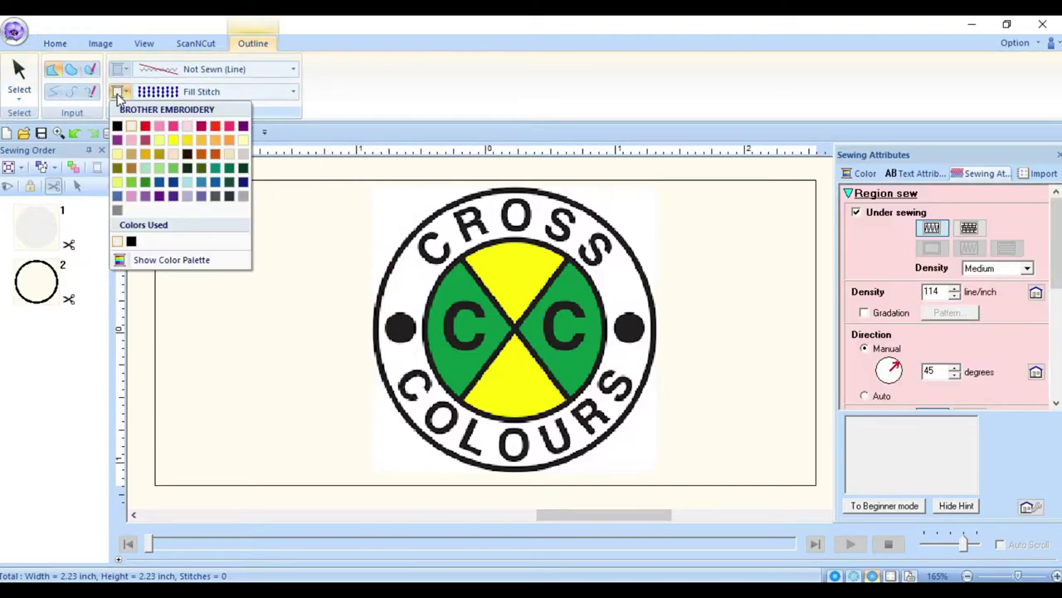
left_click(173, 143)
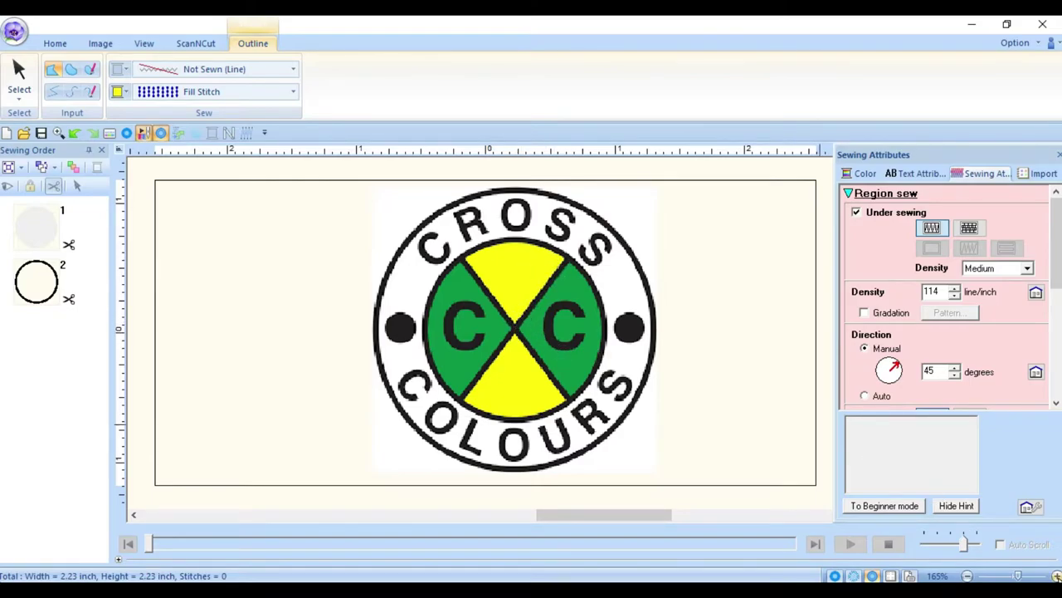
left_click(1056, 575)
left_click(1056, 575)
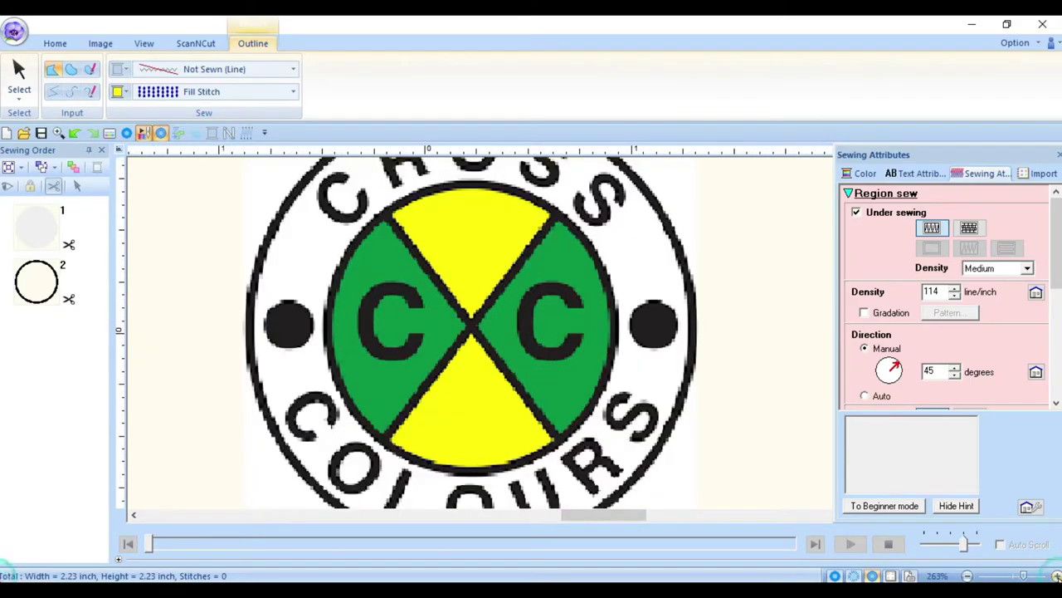
left_click(471, 318)
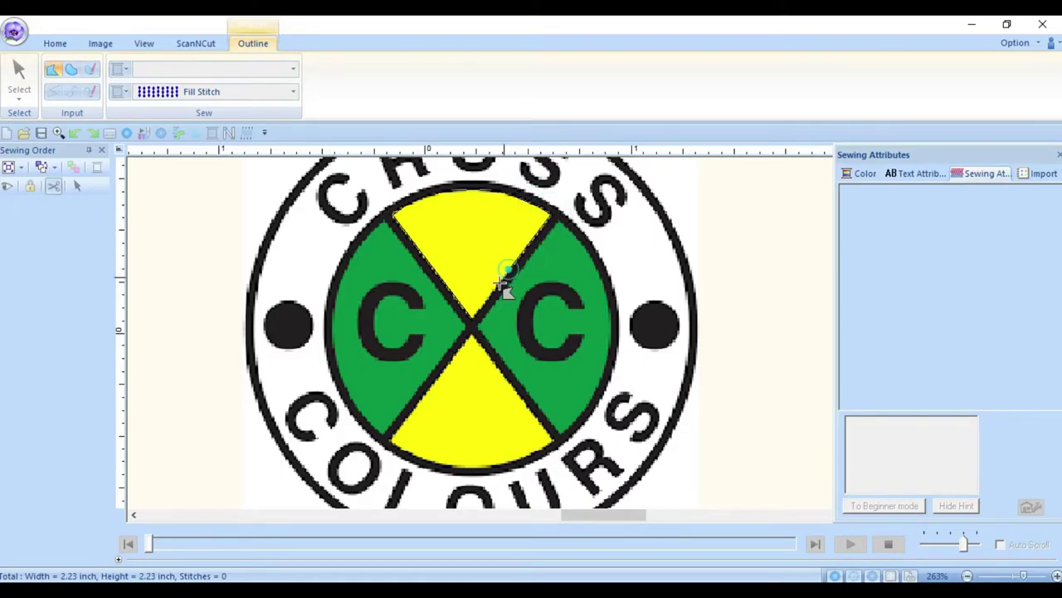
left_click(471, 314)
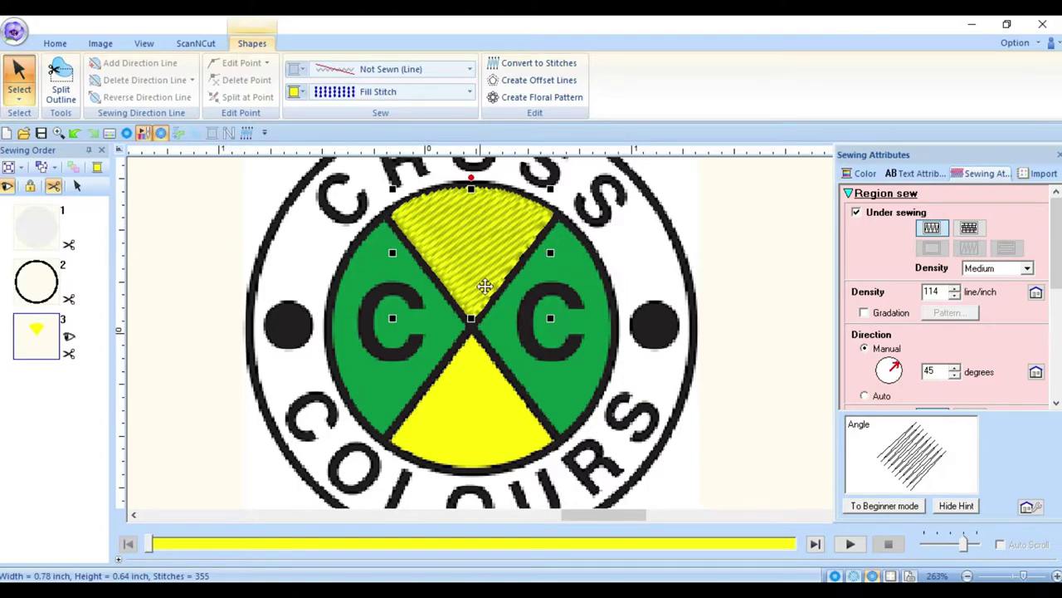
- Duplicate the stitched yellow wedge
right_click(492, 239)
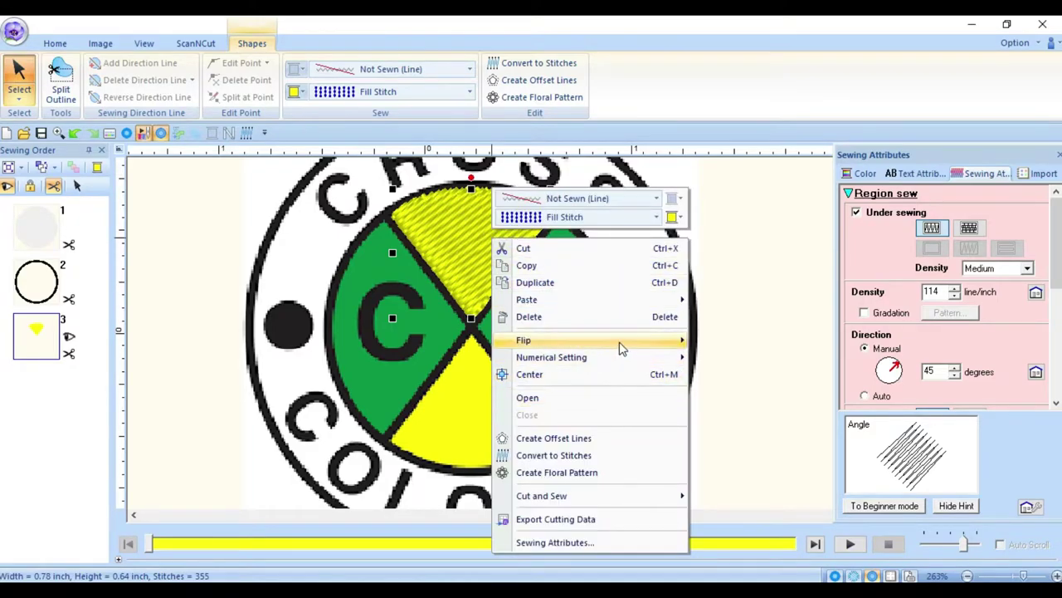
mouse_move(623, 349)
left_click(602, 282)
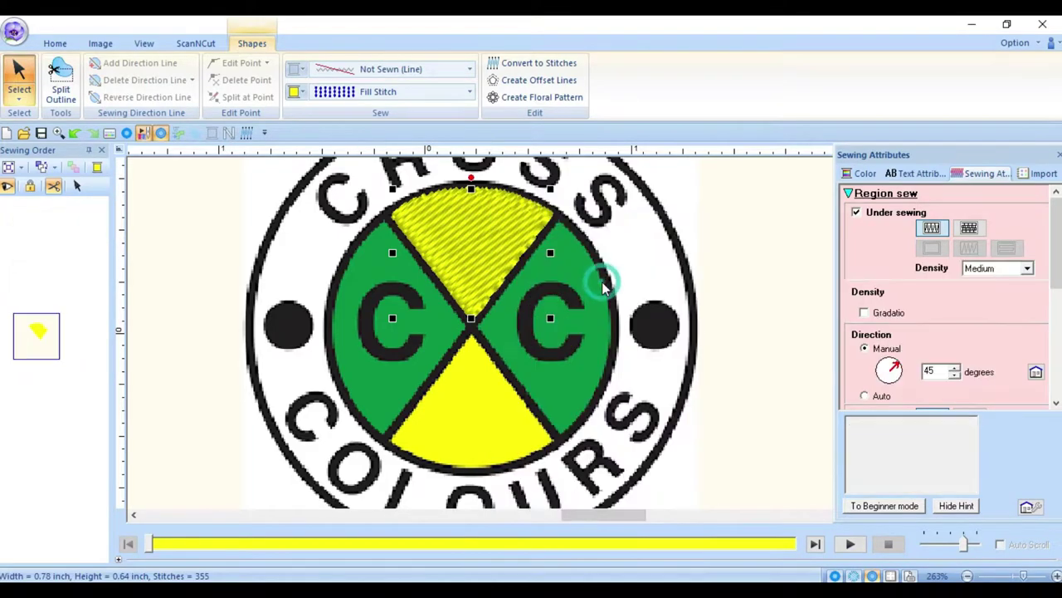
- Flip the duplicated yellow wedge vertically and fit it over the logo's lower yellow section
right_click(514, 270)
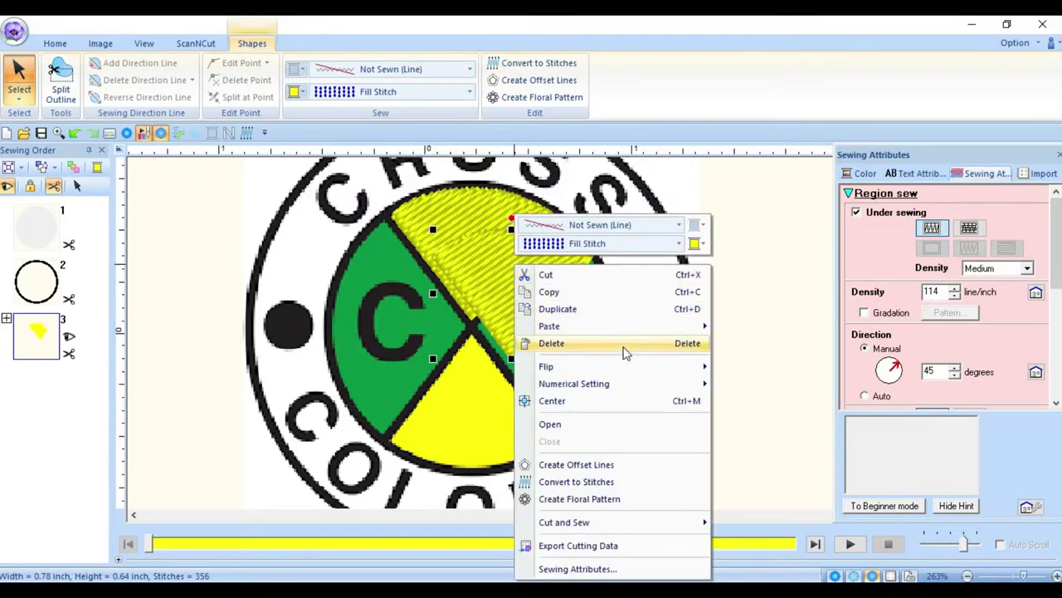
mouse_move(624, 368)
left_click(785, 387)
left_click_drag(505, 296, 474, 408)
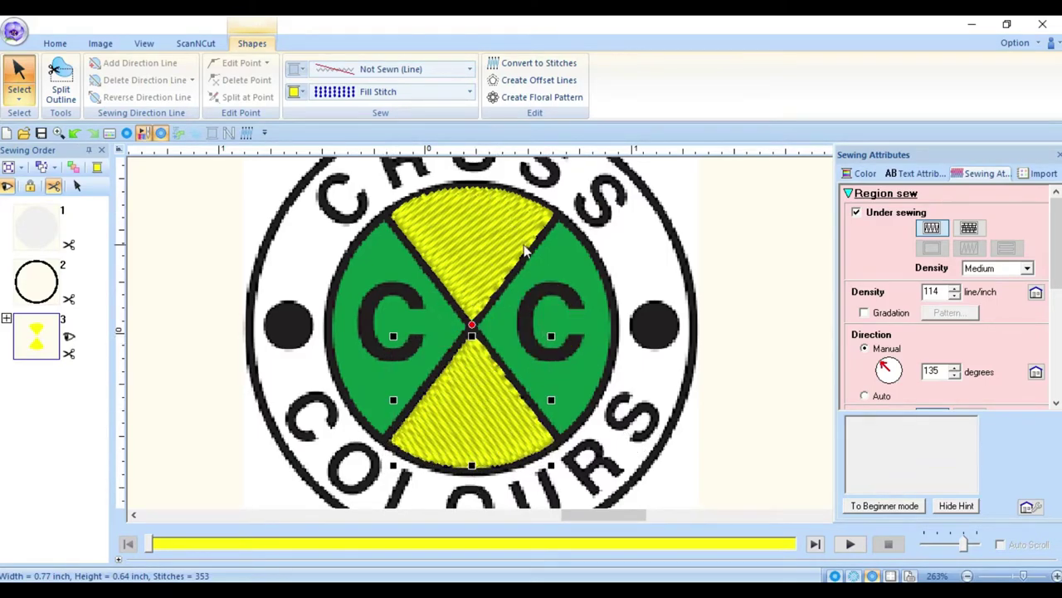
left_click(209, 211)
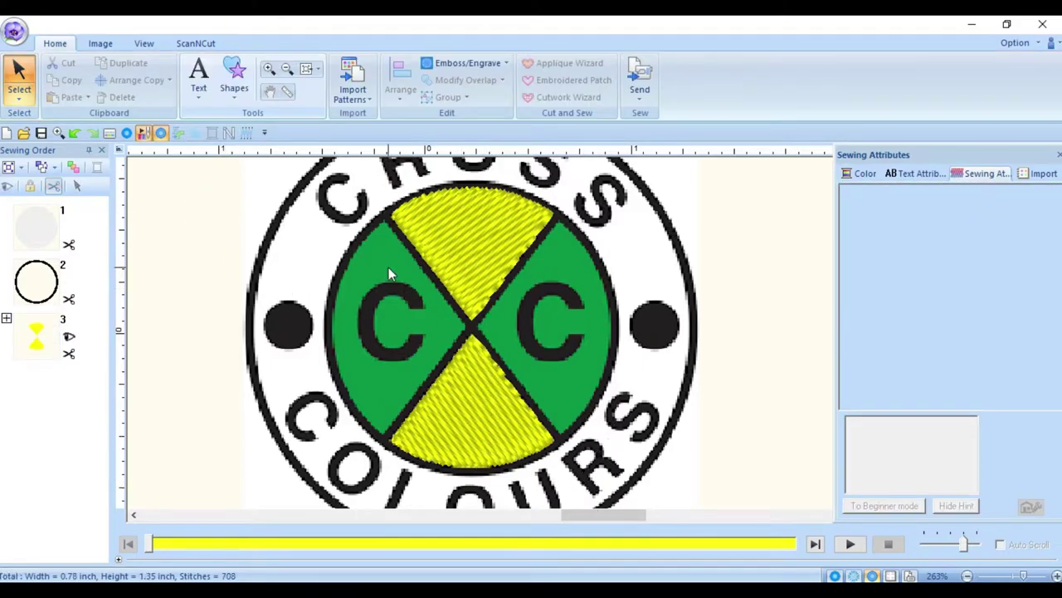
- Start a closed straight-line outline shape and set its region colour to green
left_click(235, 83)
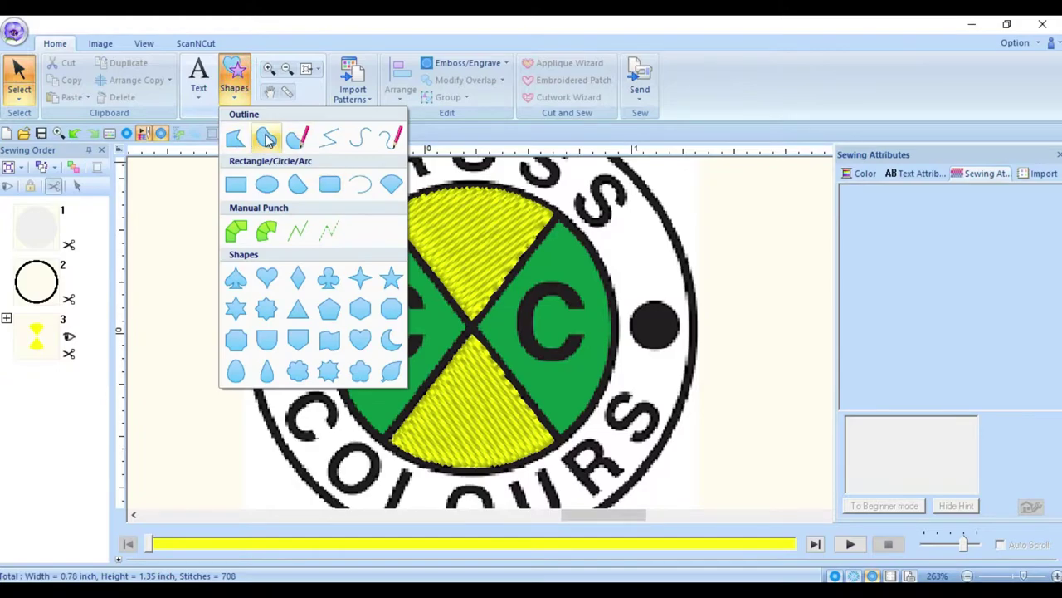
left_click(236, 138)
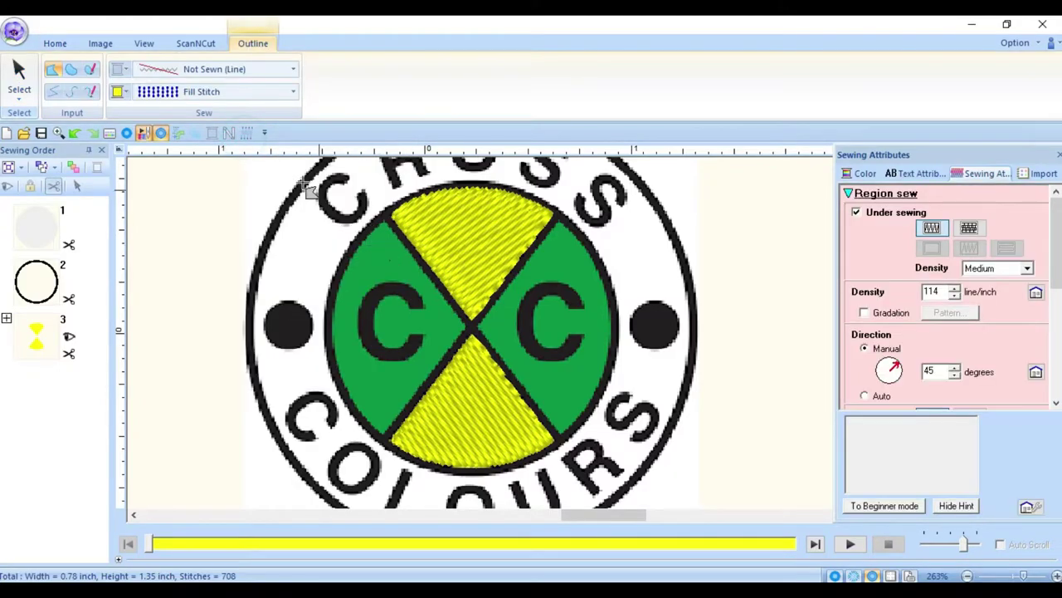
left_click(108, 92)
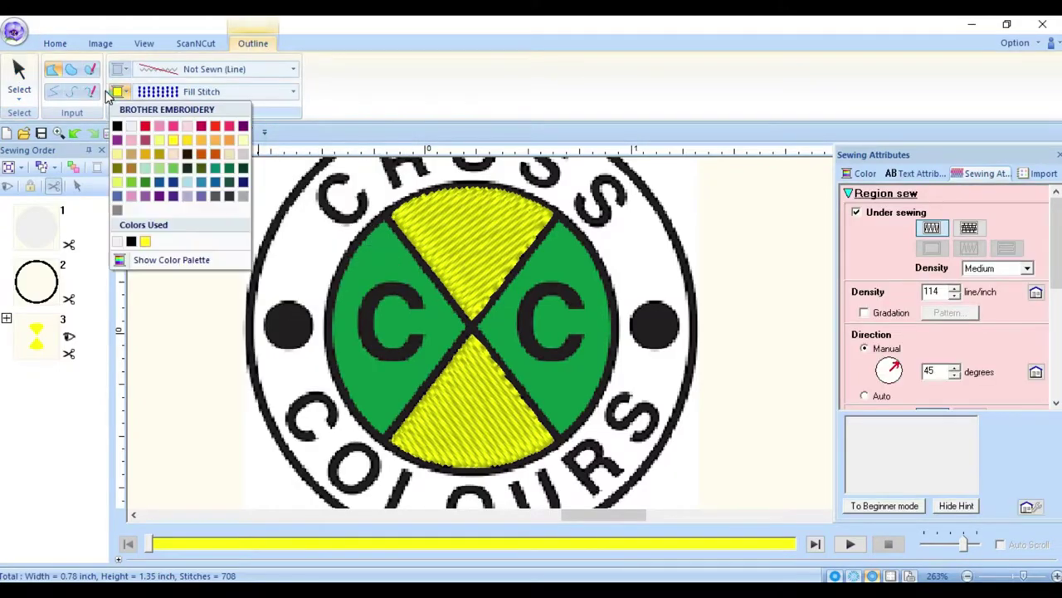
left_click(146, 183)
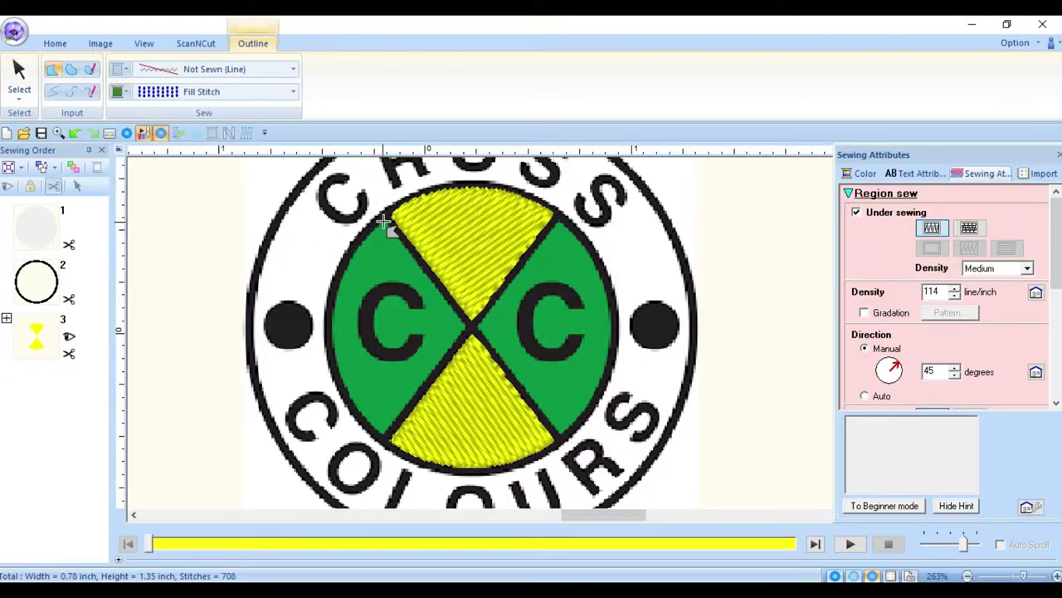
left_click(122, 92)
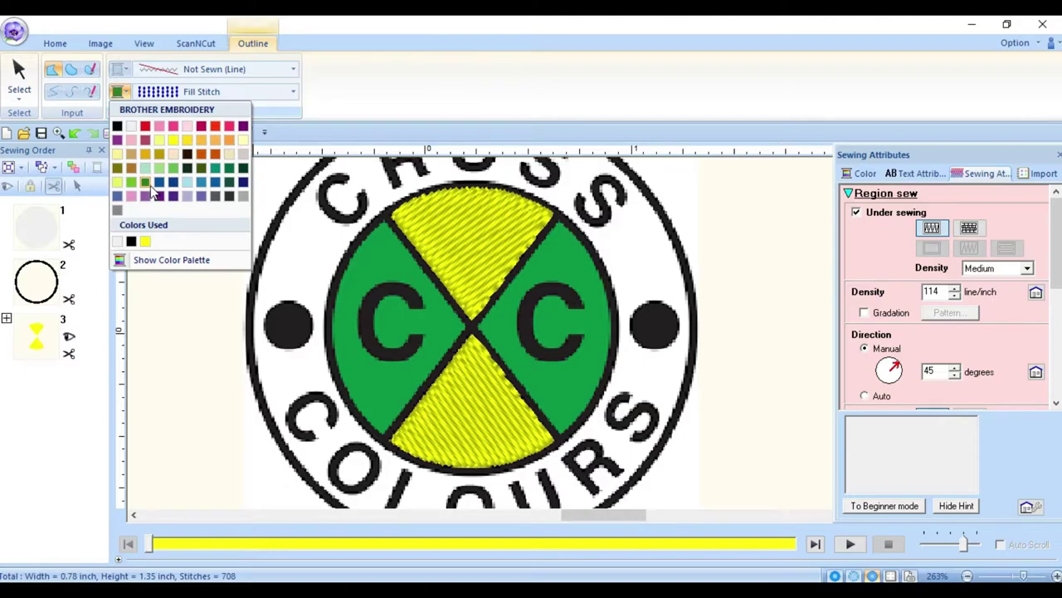
left_click(385, 221)
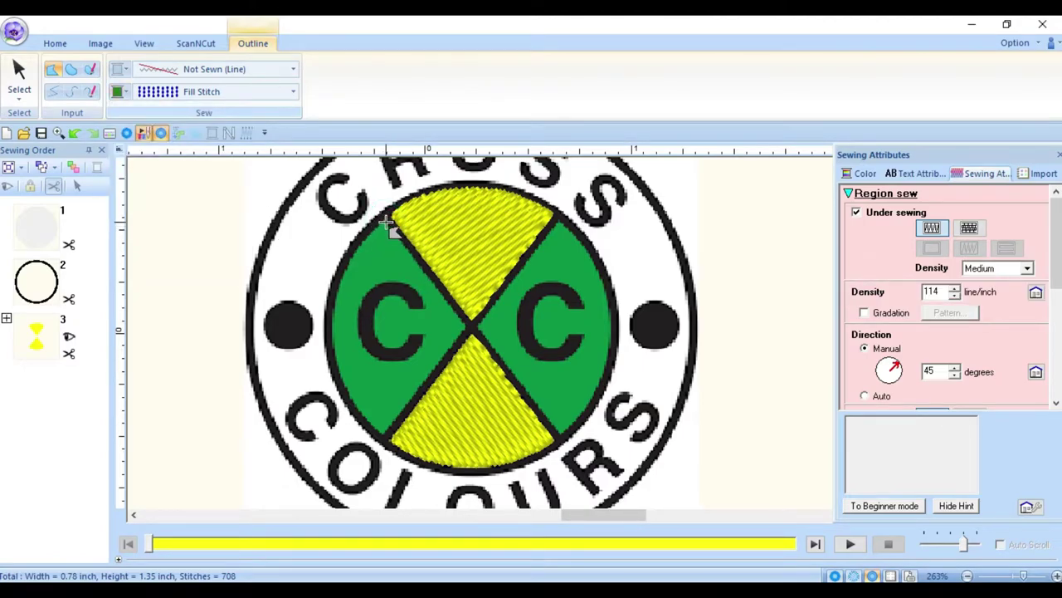
- Trace the logo's left green section with the closed outline, about 0.67 by 1.04 inch, curving along the inner circle
left_click(390, 222)
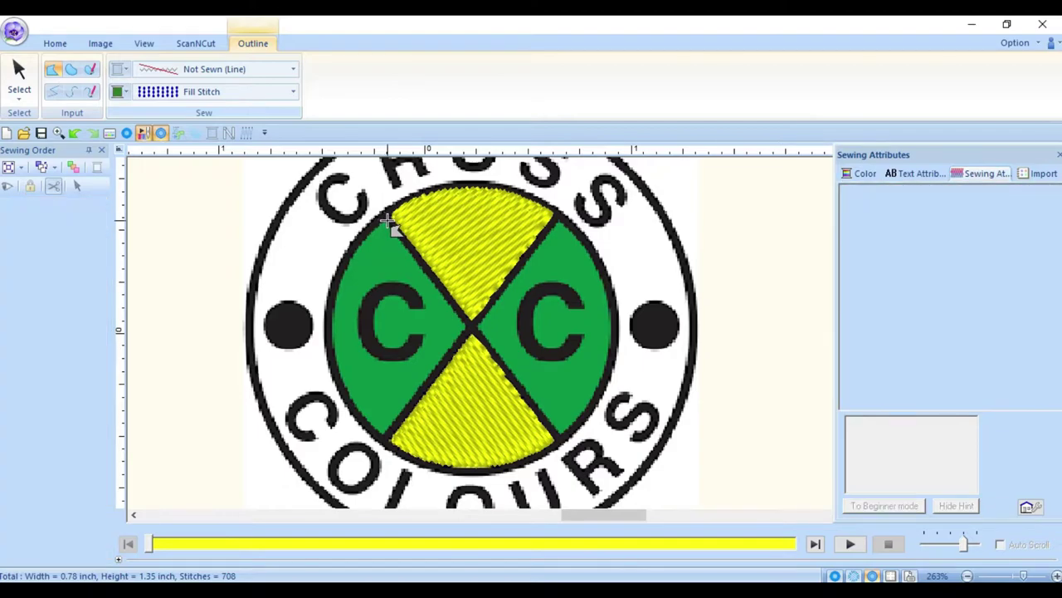
double_click(462, 317)
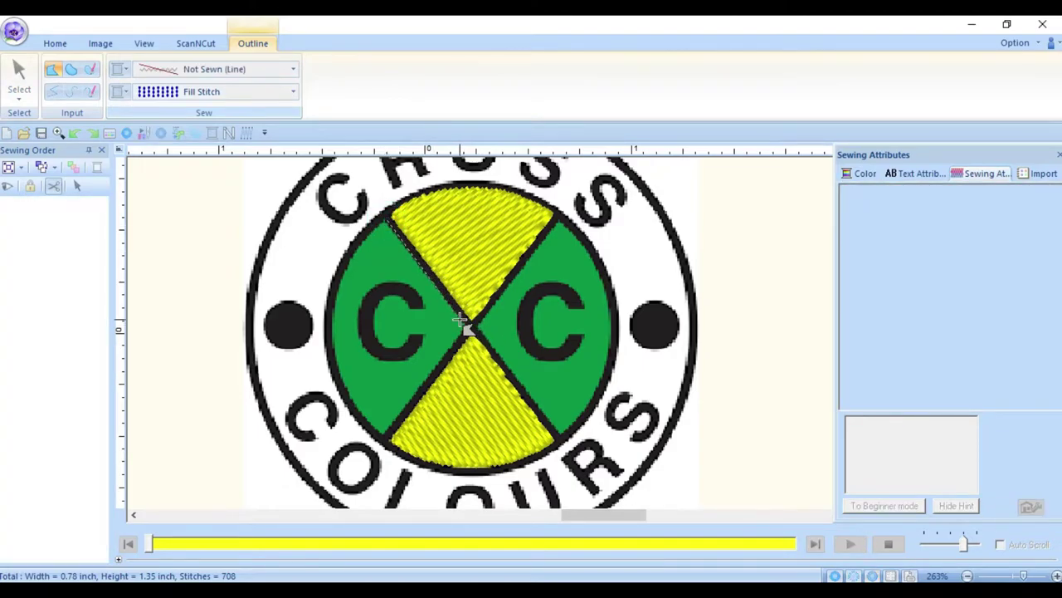
left_click(387, 220)
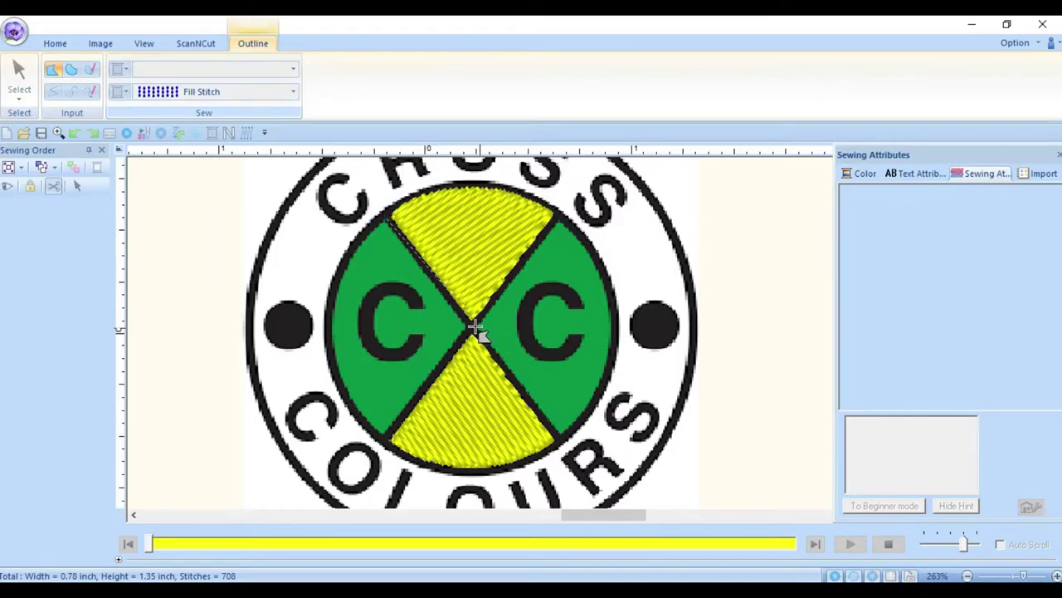
left_click(465, 322)
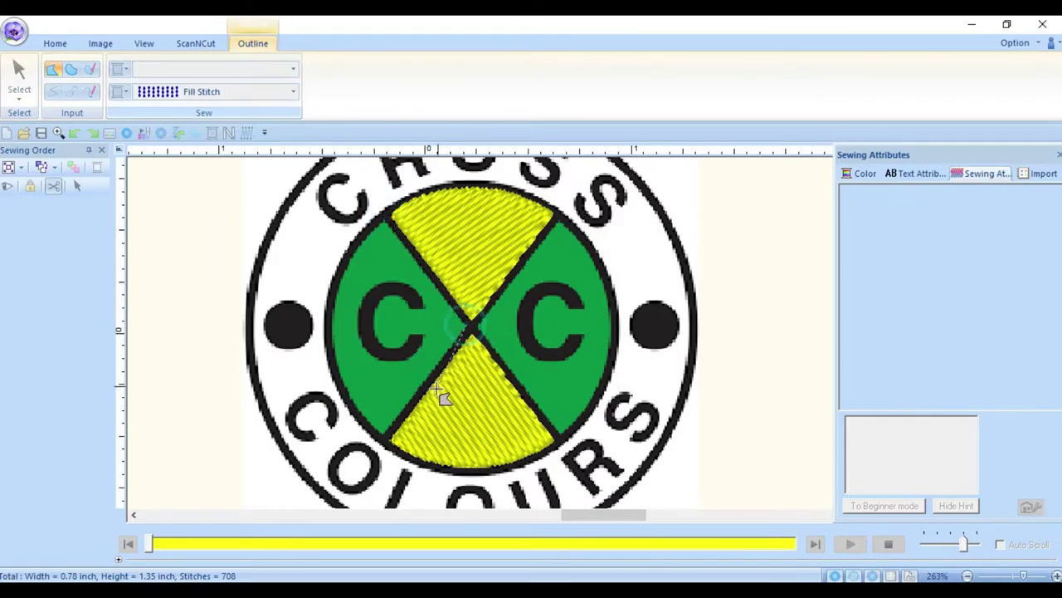
left_click(384, 434)
left_click(387, 217)
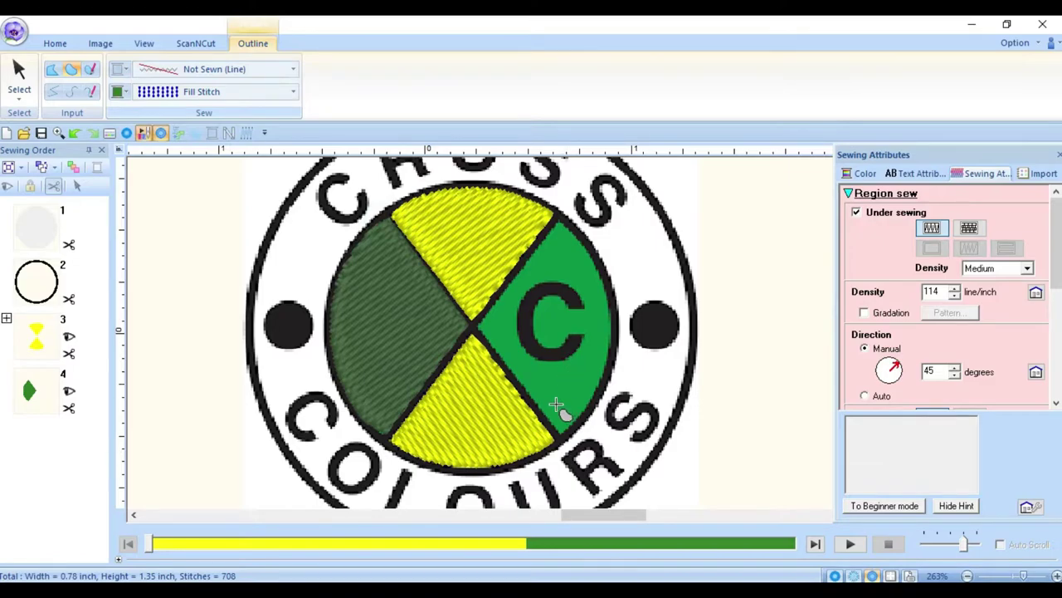
- Duplicate the stitched green section on the logo's left side
left_click(19, 75)
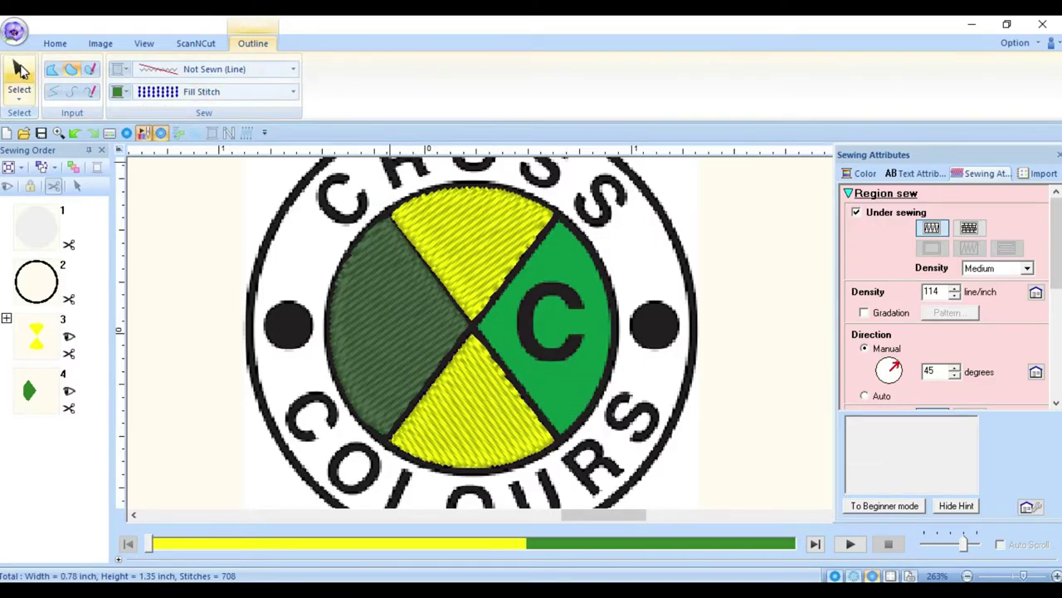
right_click(404, 314)
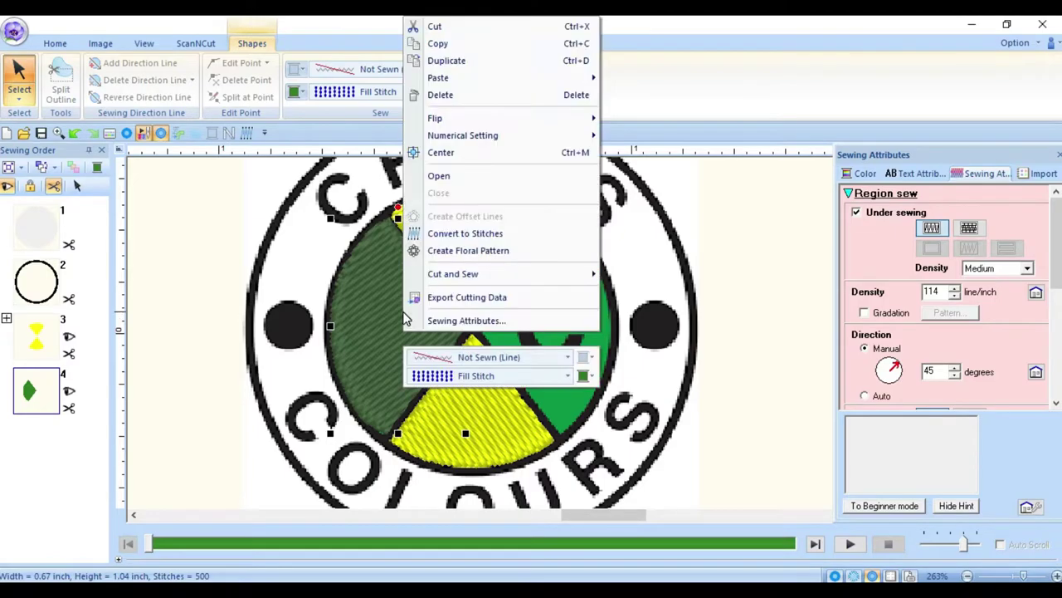
left_click(484, 63)
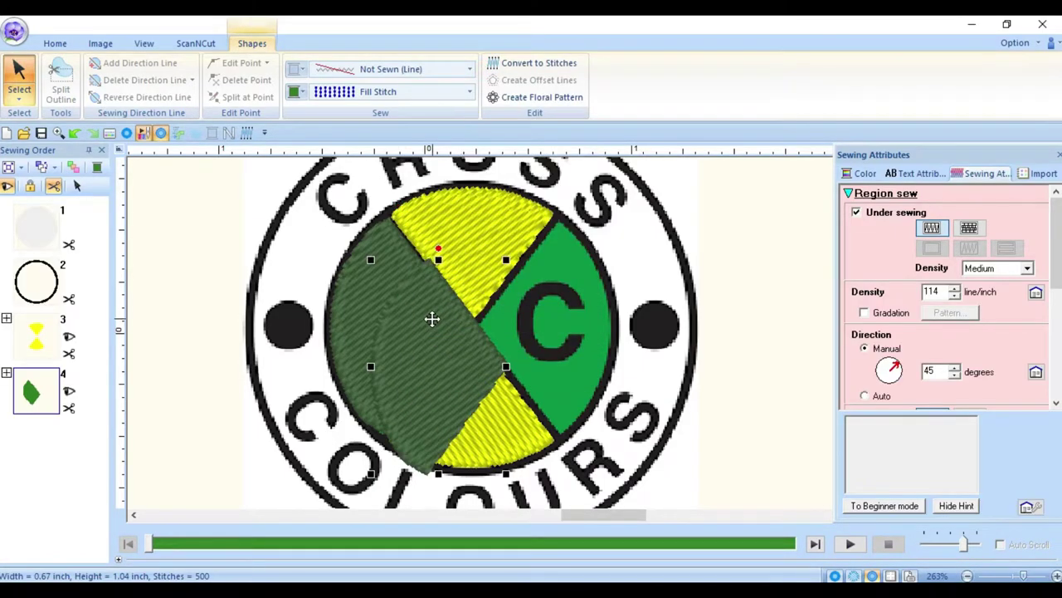
- Flip the duplicated green section horizontally and fit it over the logo's right green section
right_click(431, 319)
mouse_move(606, 118)
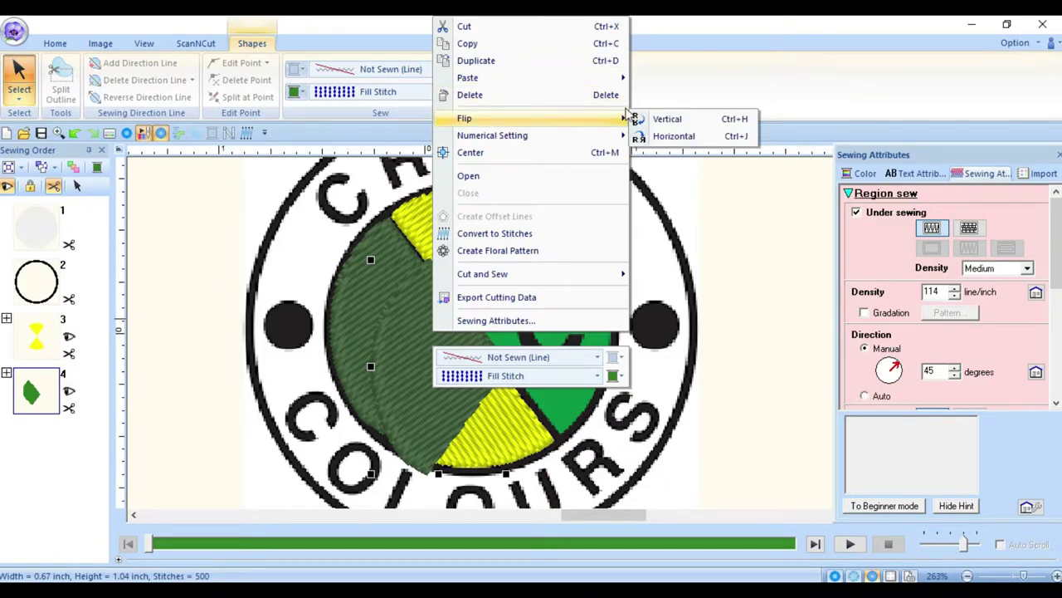
left_click(684, 136)
left_click_drag(447, 356, 555, 313)
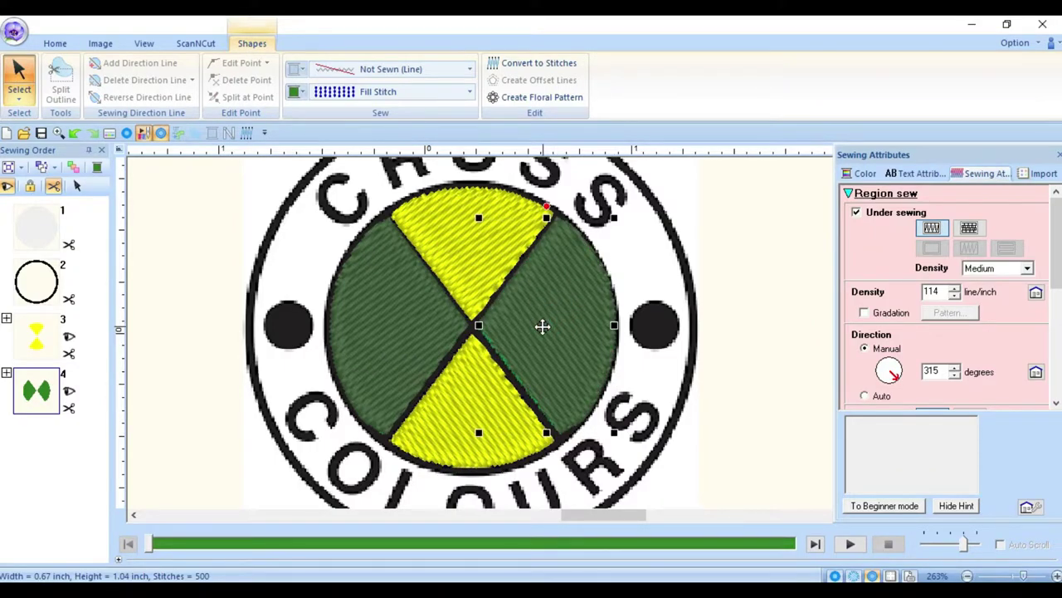
left_click_drag(541, 327, 538, 327)
left_click(747, 247)
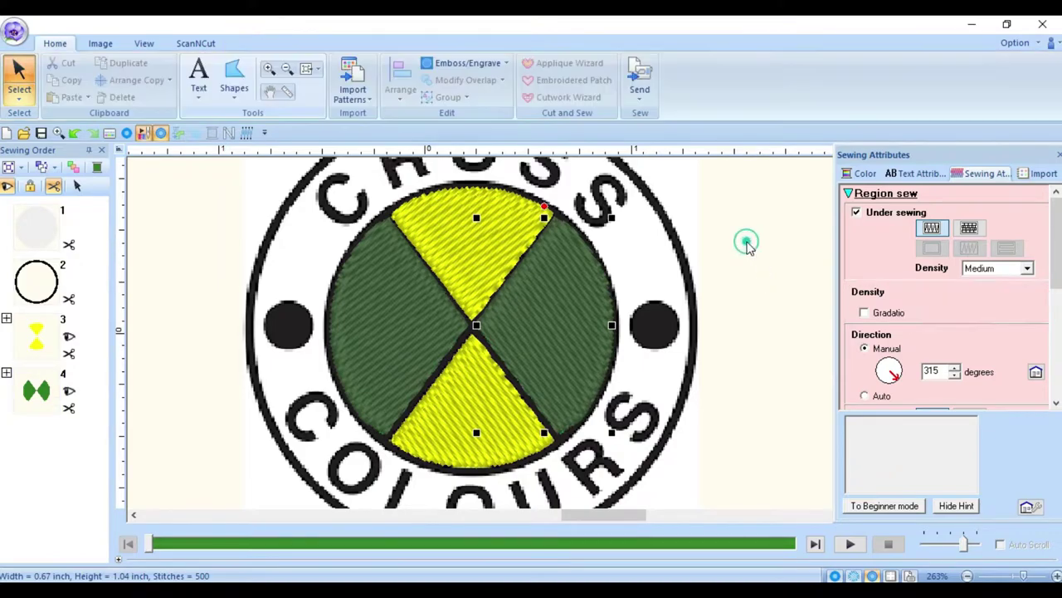
- Nudge the left green section slightly outward so it sits on the inner circle's edge, leaving the right section in place
left_click(390, 327)
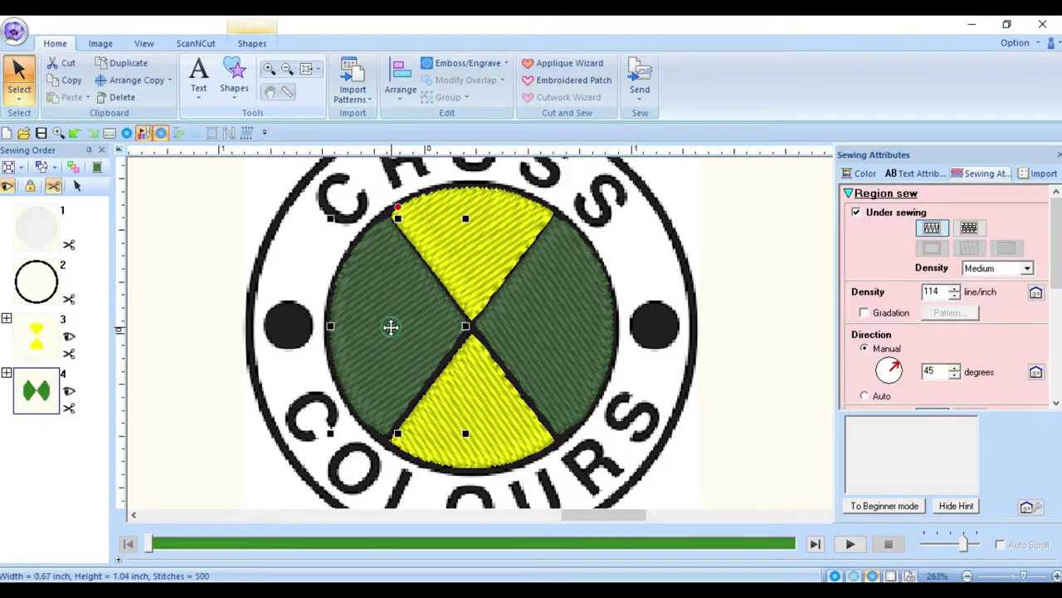
left_click(386, 327)
left_click(386, 326)
left_click(385, 326)
left_click(384, 325)
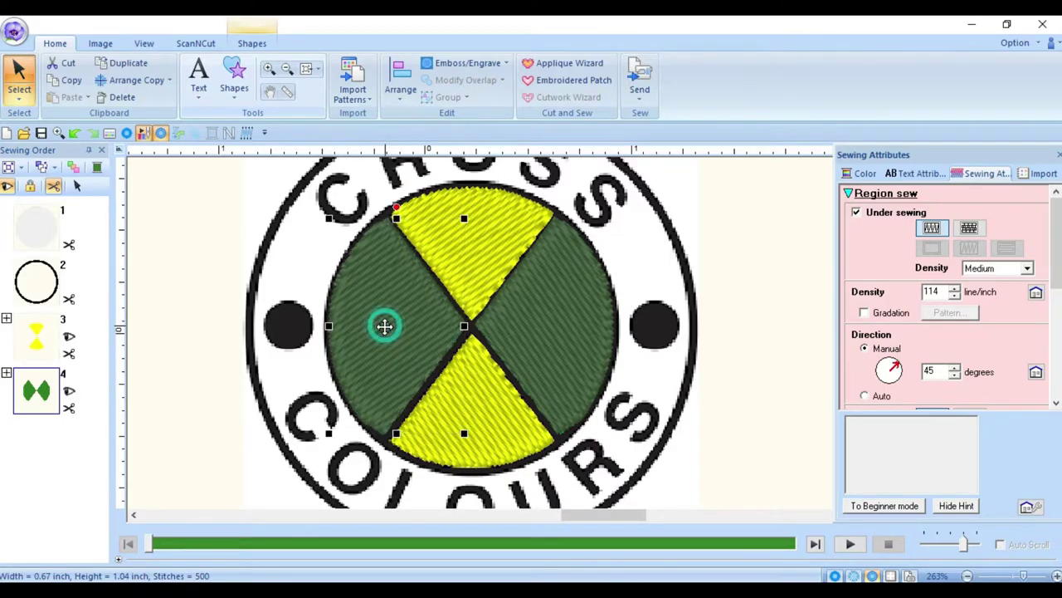
left_click_drag(396, 324, 399, 324)
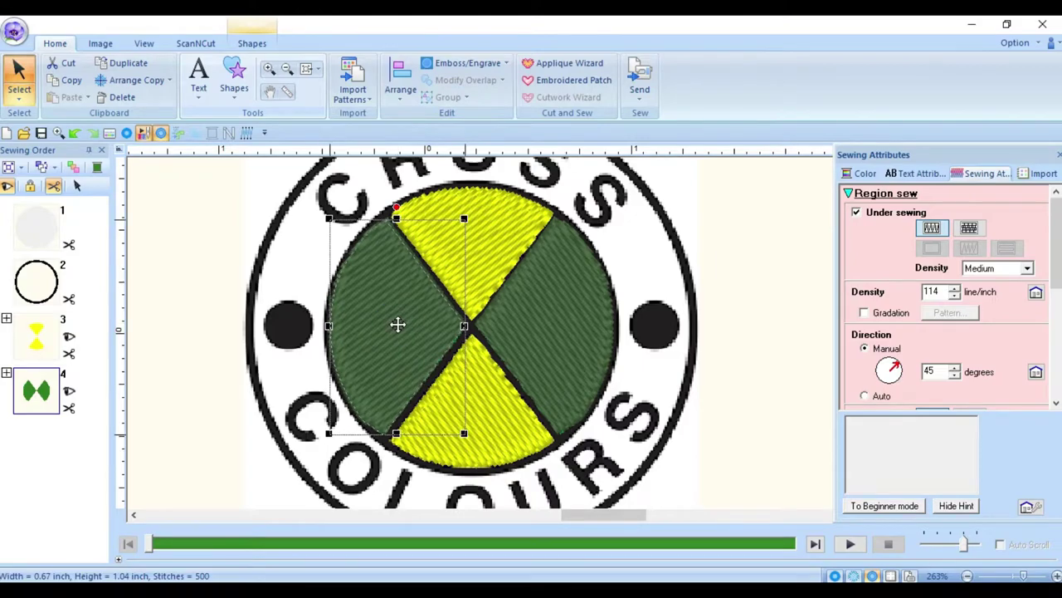
left_click(560, 308)
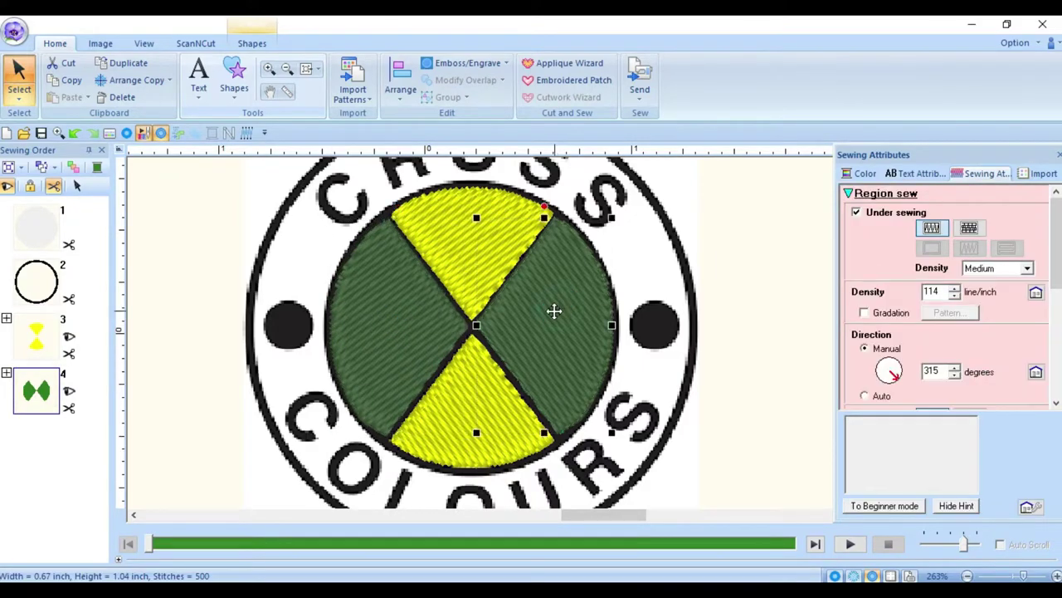
left_click(731, 206)
- Add the text CROSS in the Block 01 font over the logo's upper lettering
scroll(771, 305, "up", 1)
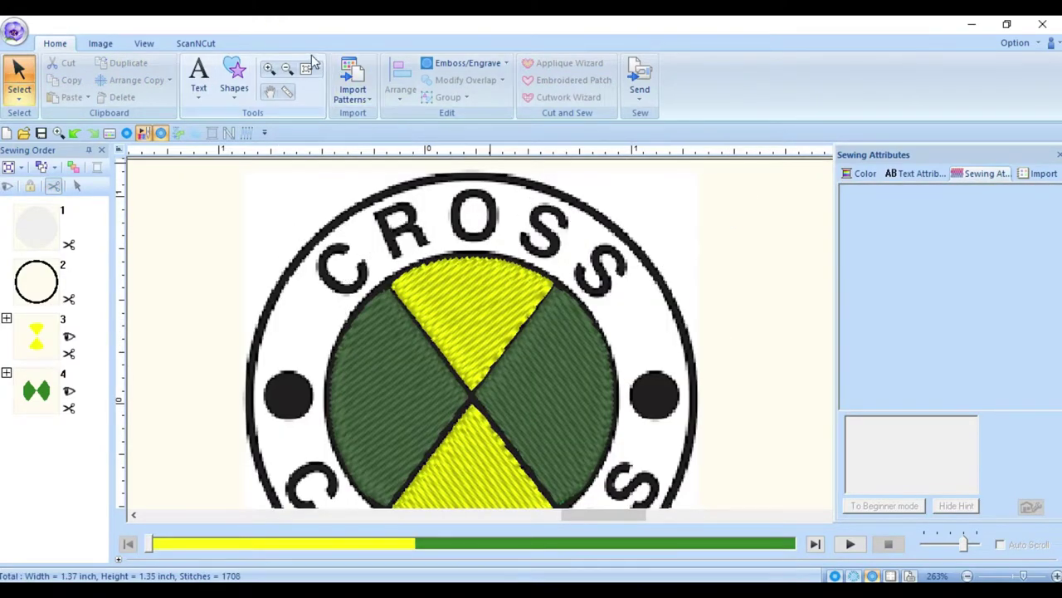
left_click(198, 89)
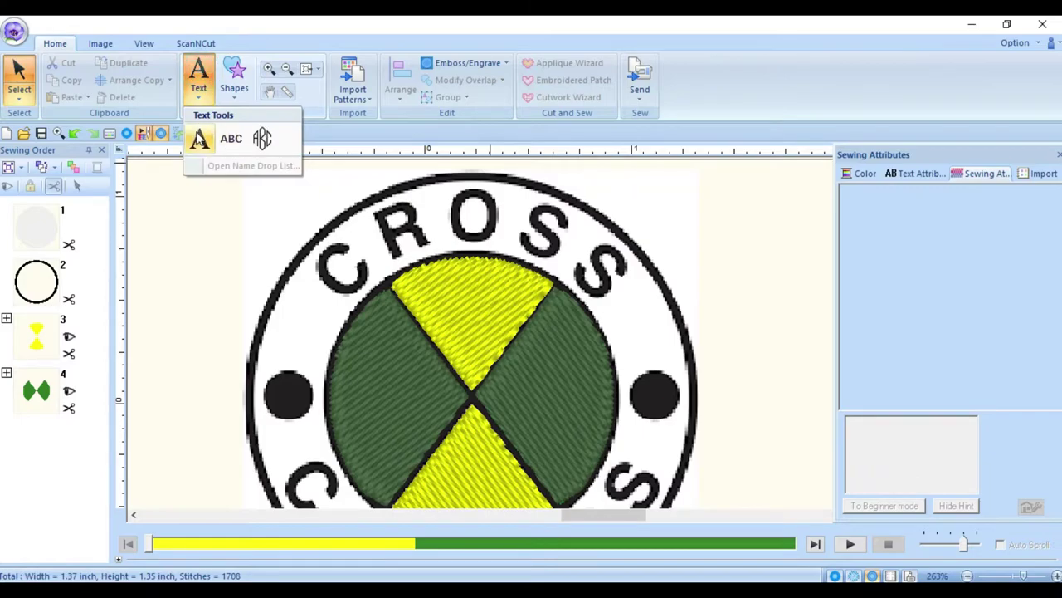
left_click(200, 140)
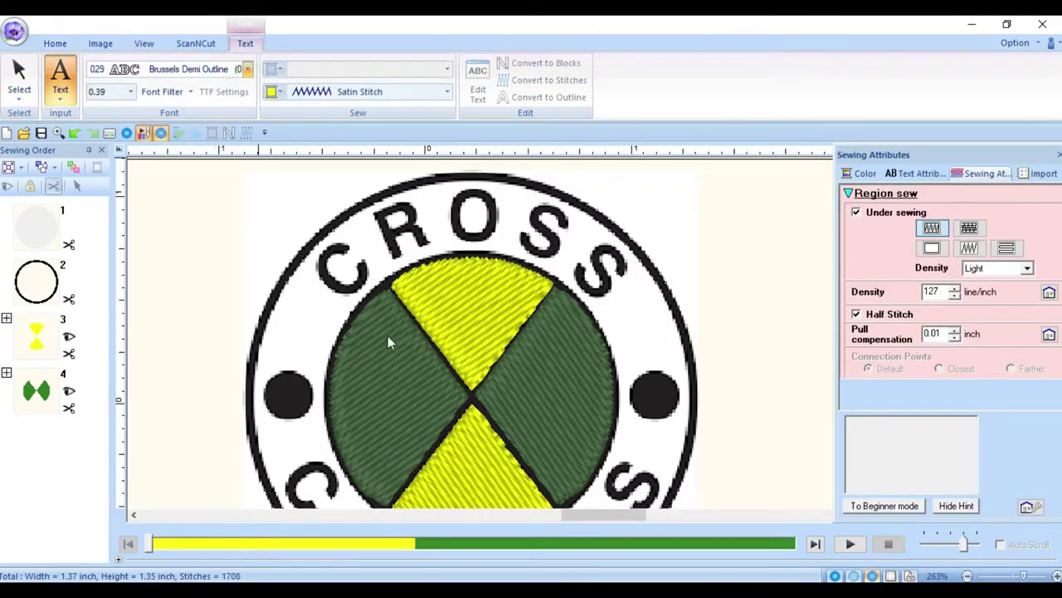
left_click(247, 69)
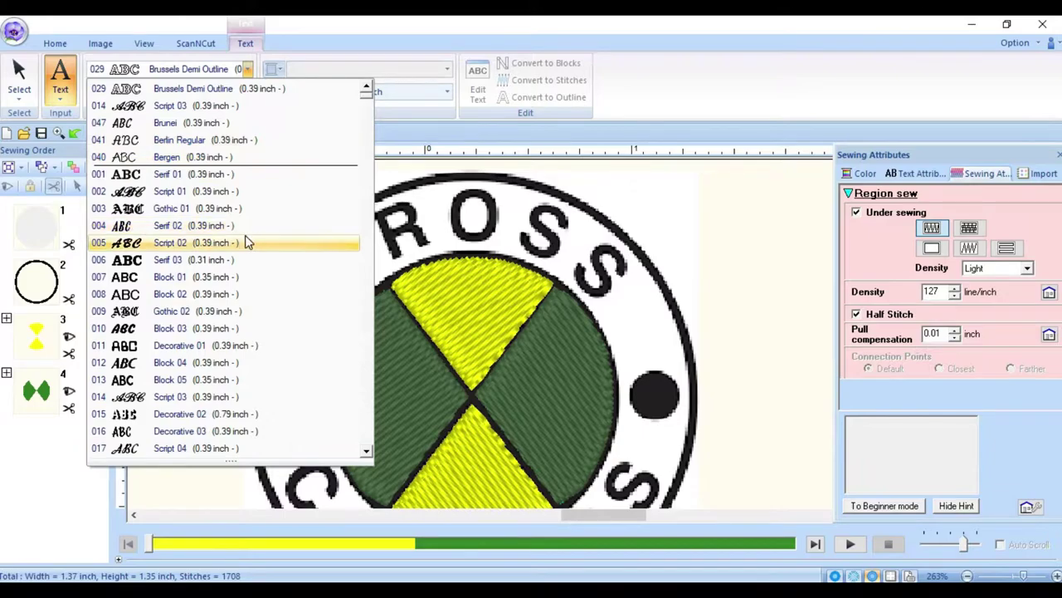
left_click(222, 284)
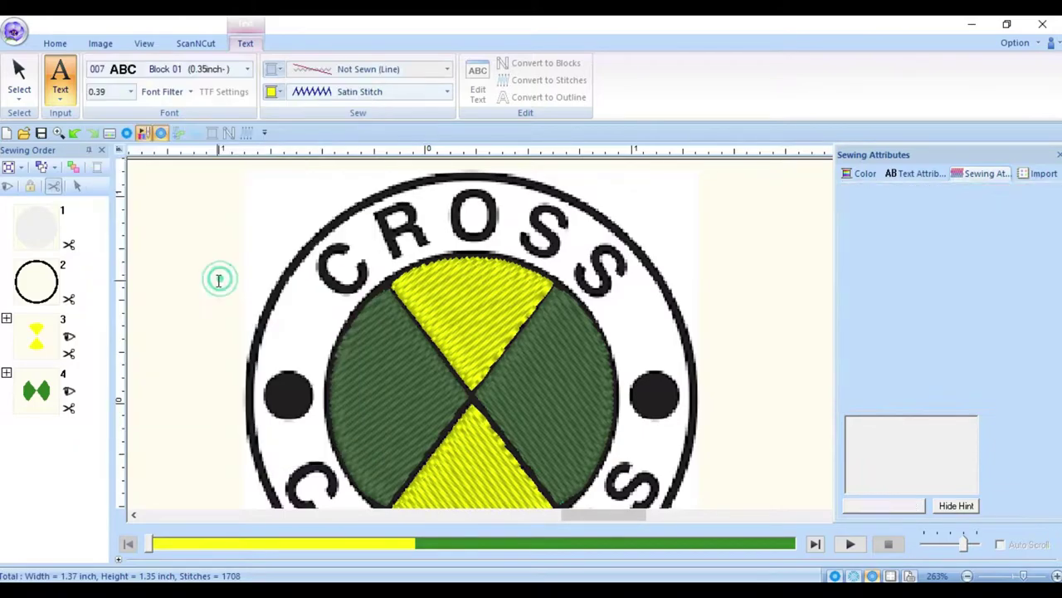
left_click(356, 273)
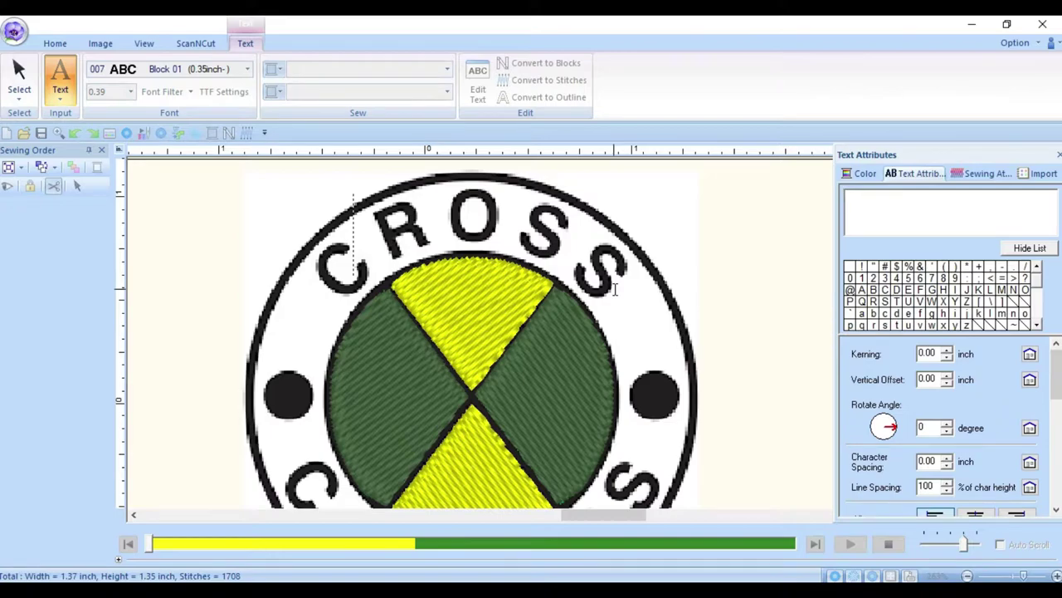
type("CROSS")
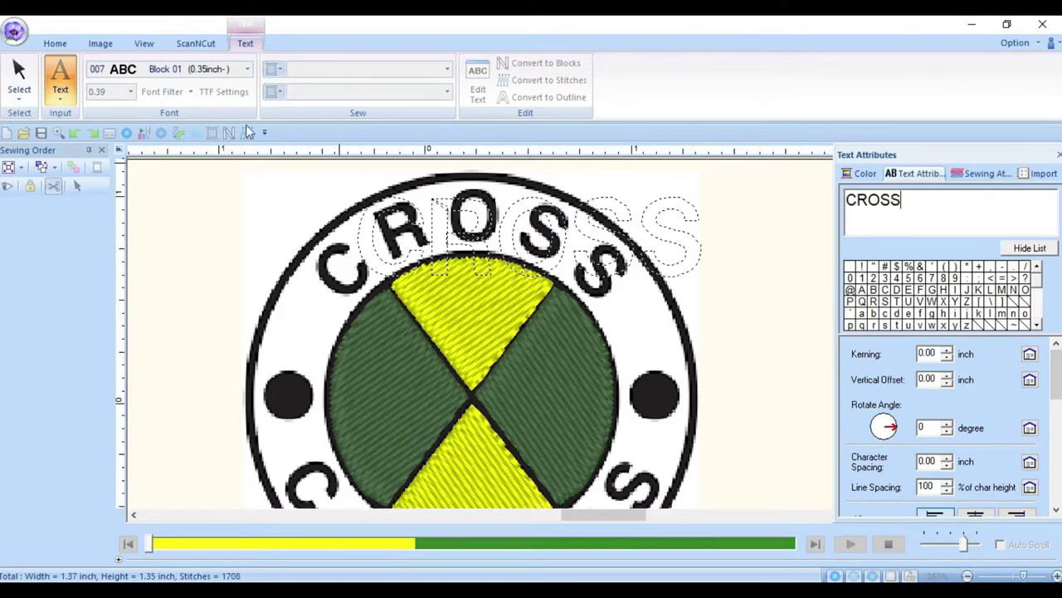
left_click(19, 79)
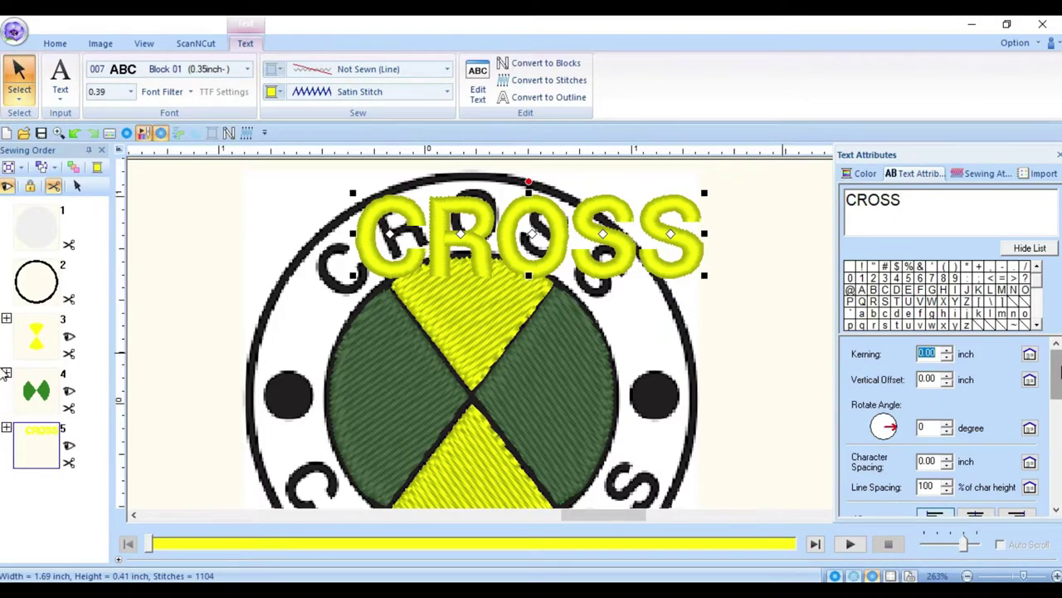
- Transform the CROSS text into an upward circular arch and move it onto the logo's upper ring
scroll(1059, 374, "down", 5)
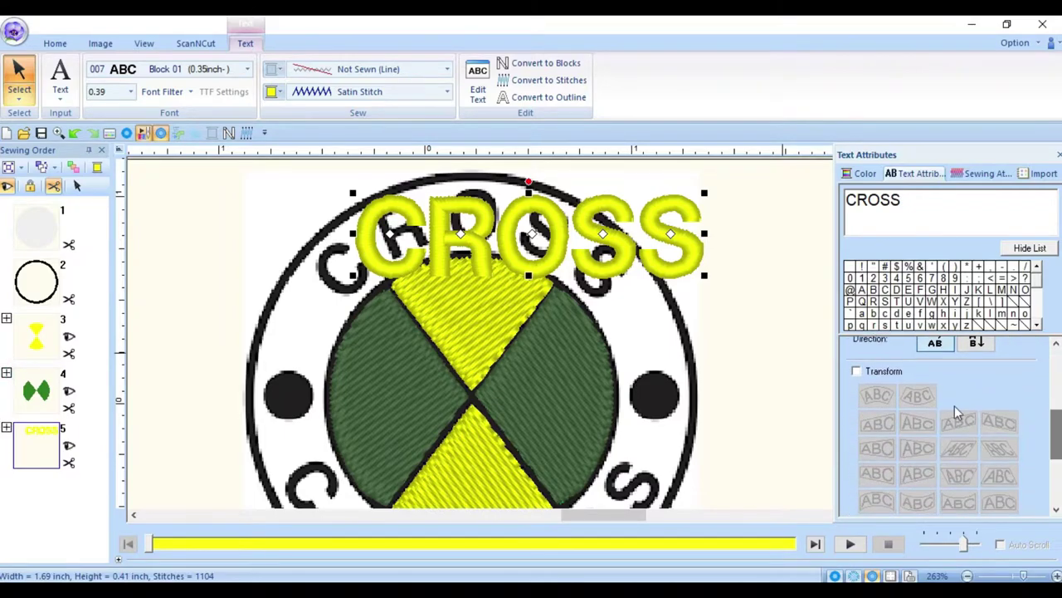
left_click(861, 373)
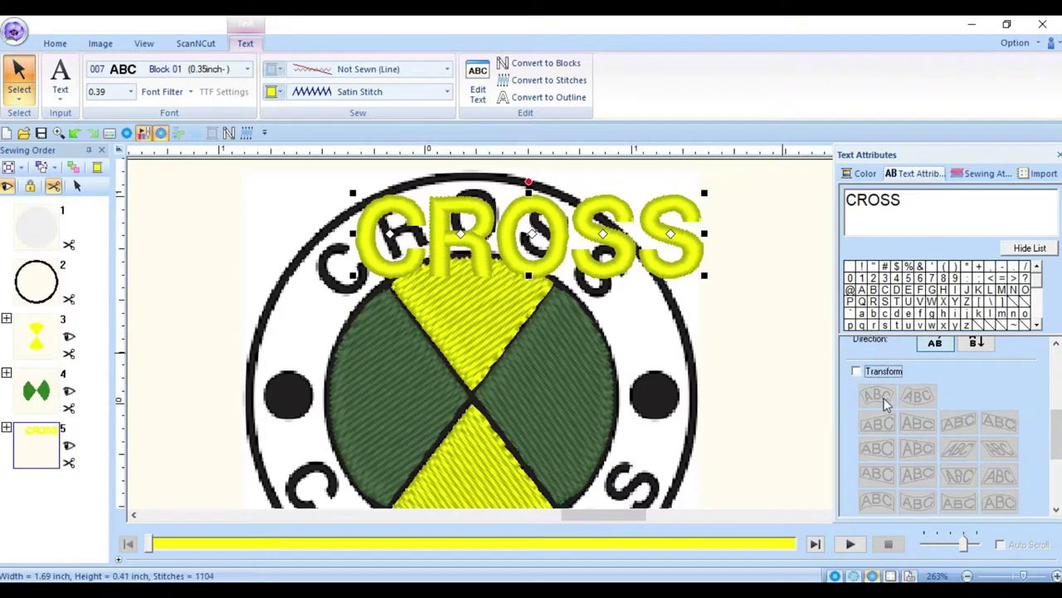
left_click(858, 372)
left_click(876, 397)
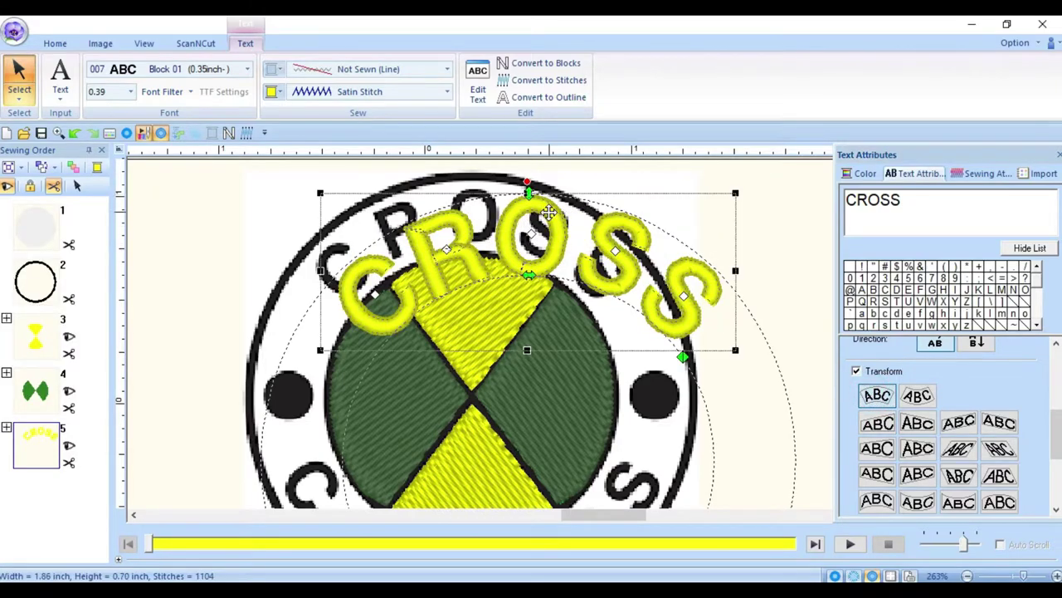
left_click_drag(519, 201, 506, 197)
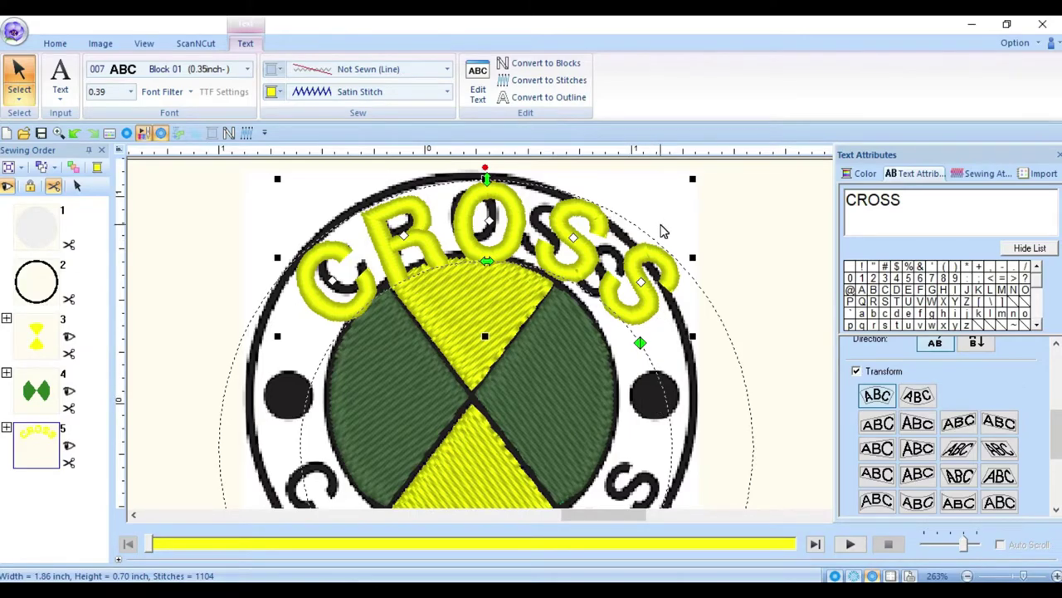
- Shrink the arched CROSS text to about 1.57 by 0.58 inch and centre it over the original lettering
left_click(689, 184)
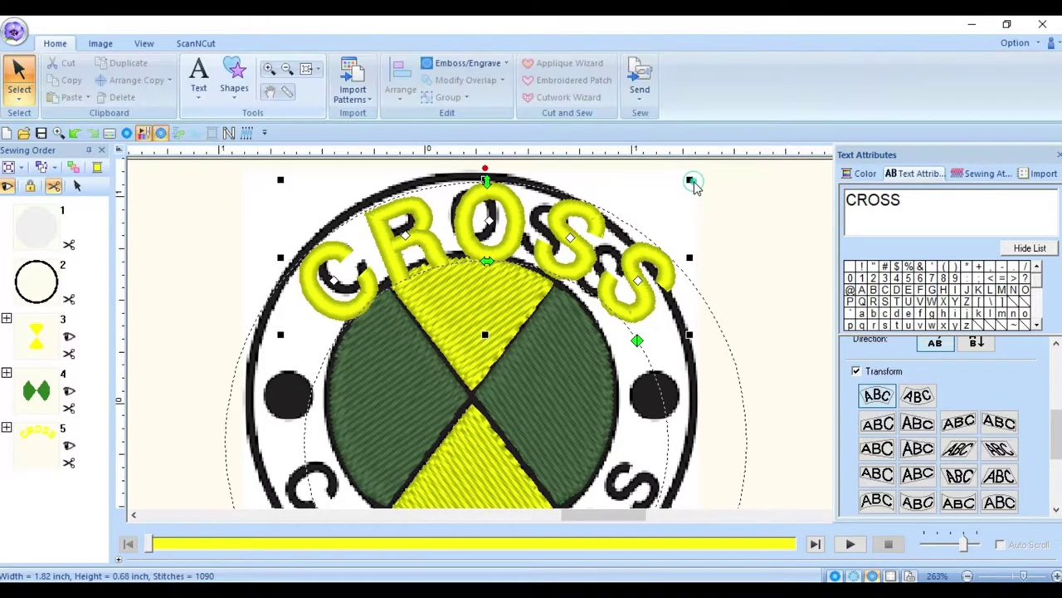
left_click(683, 188)
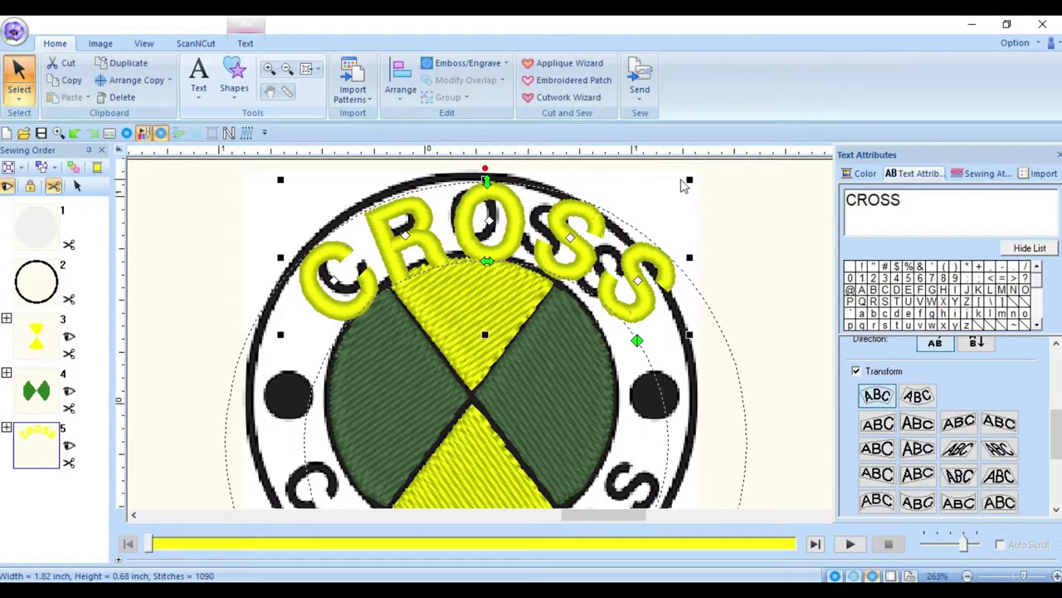
left_click_drag(691, 181, 675, 190)
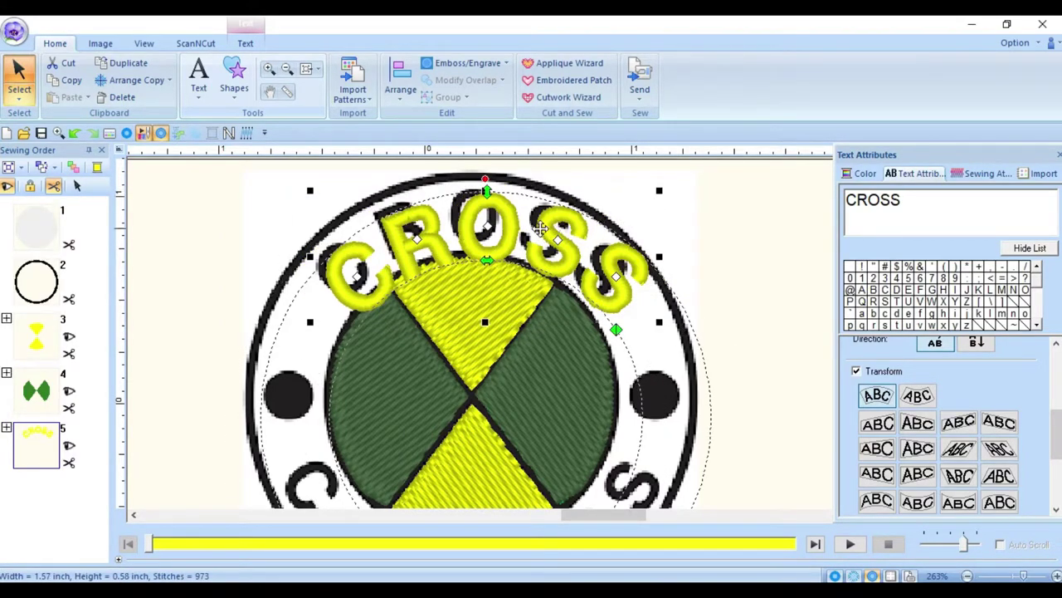
left_click_drag(541, 221, 529, 217)
key("alt")
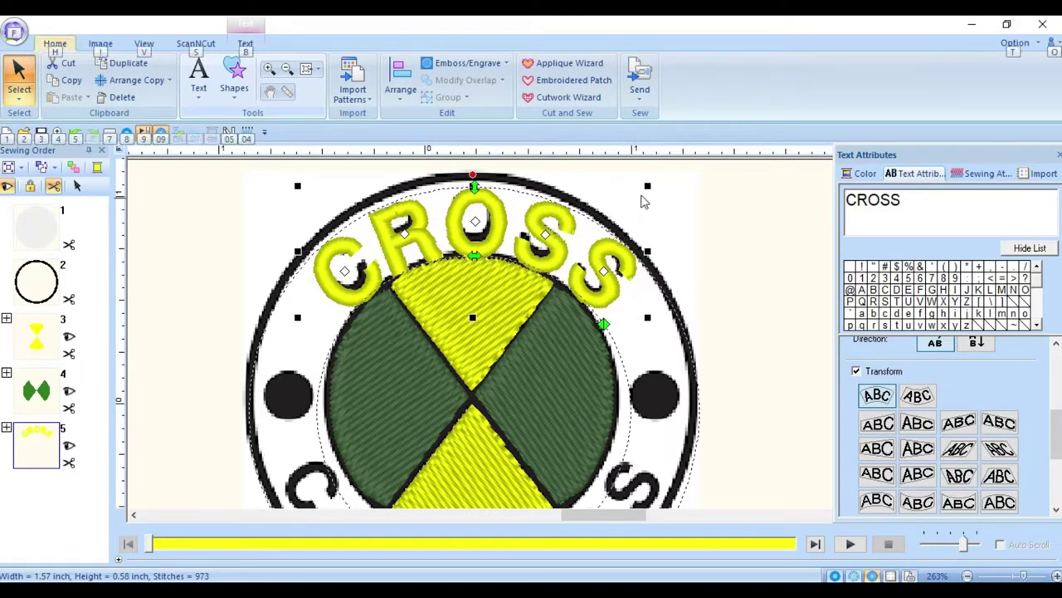
- Resize the arched CROSS text to about 1.44 by 0.55 inch and position it between the inner and outer circles
left_click(645, 186)
left_click_drag(644, 186, 629, 202)
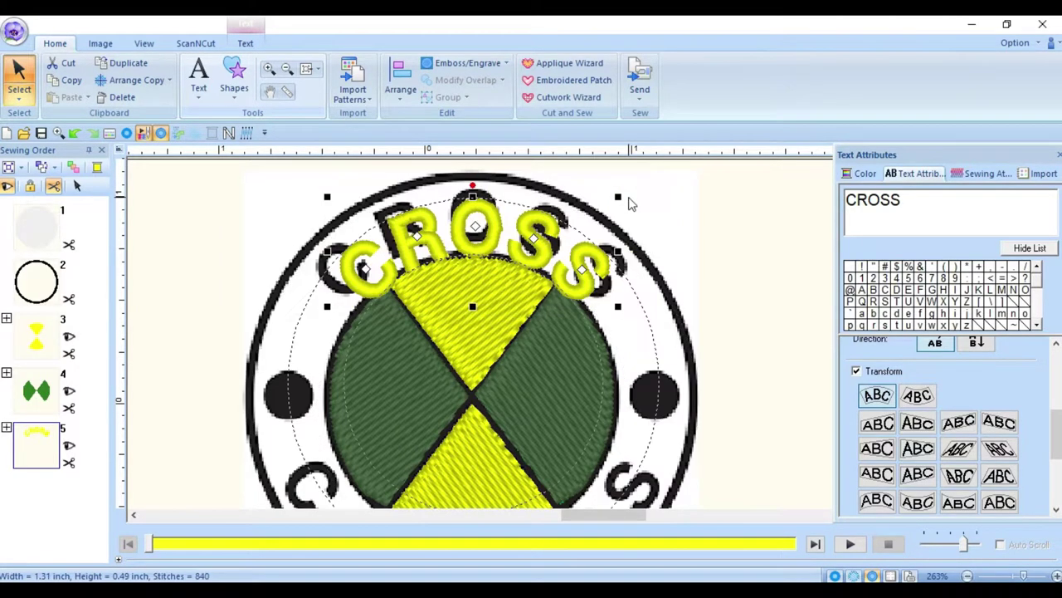
left_click_drag(474, 219, 481, 200)
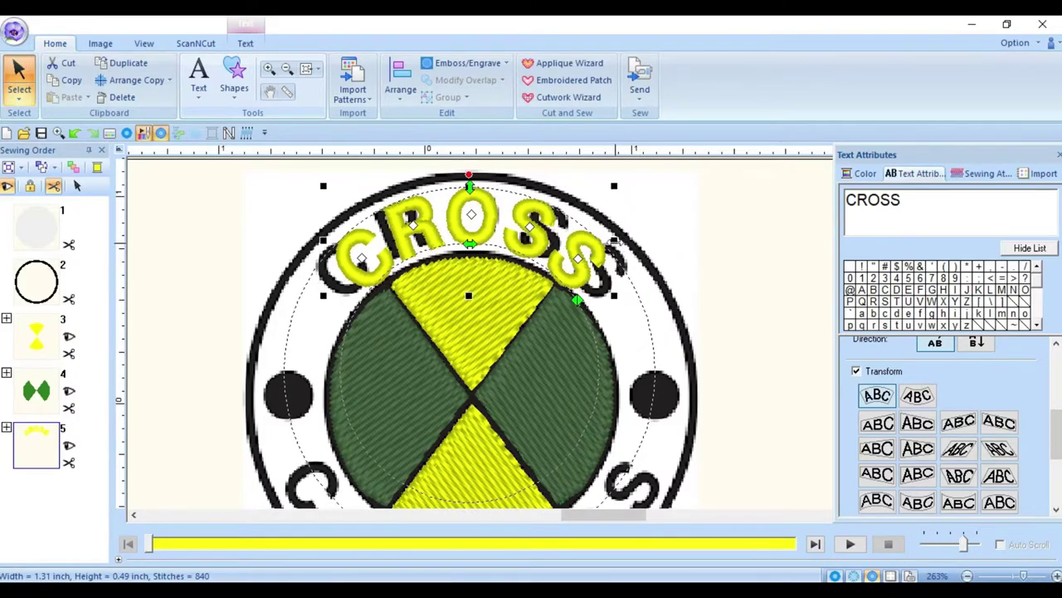
left_click_drag(612, 239, 635, 246)
left_click_drag(615, 186, 630, 176)
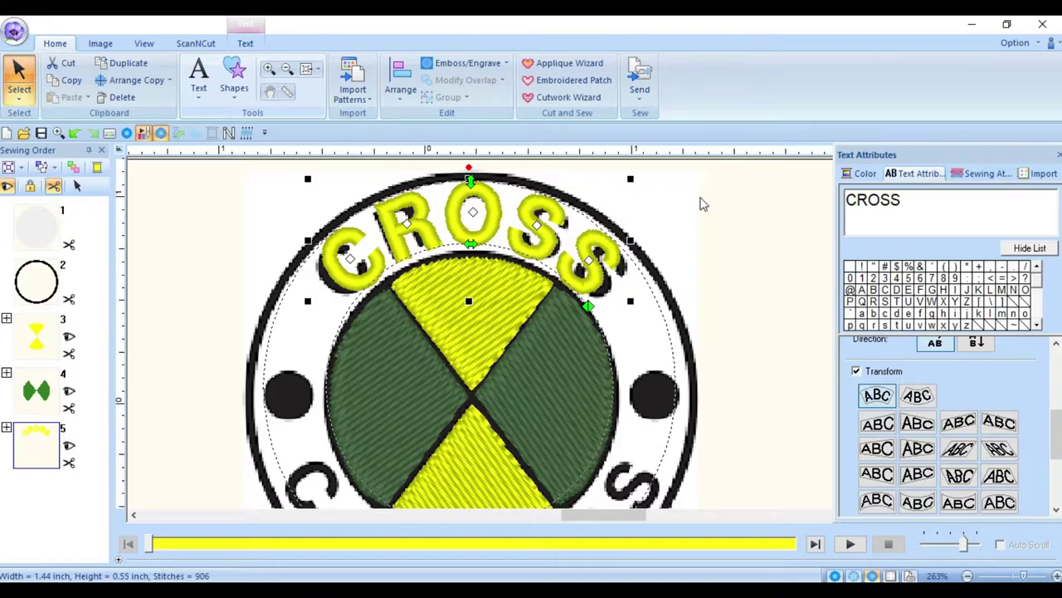
left_click(731, 242)
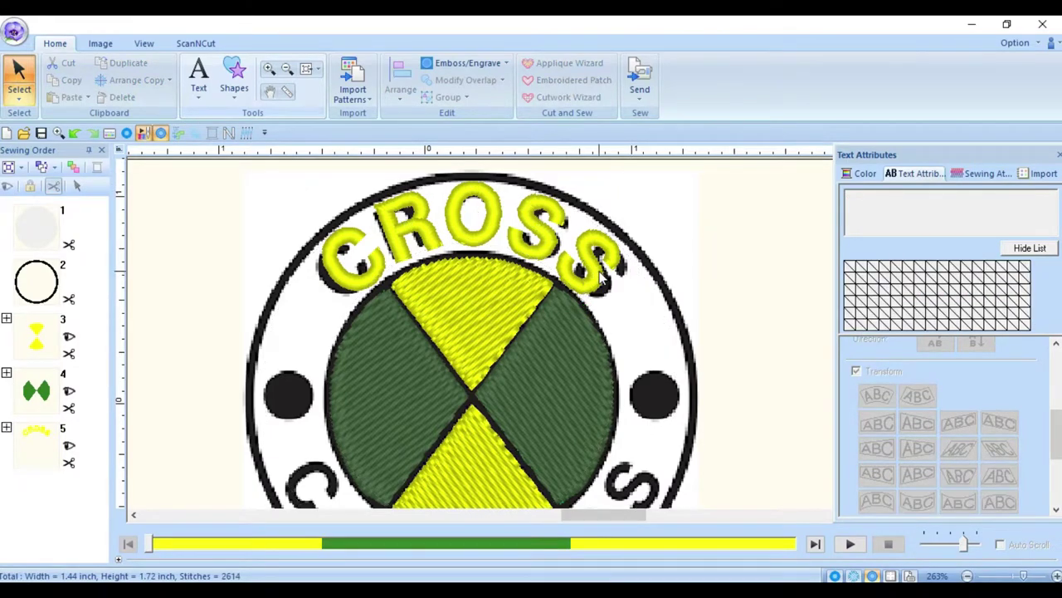
left_click(603, 281)
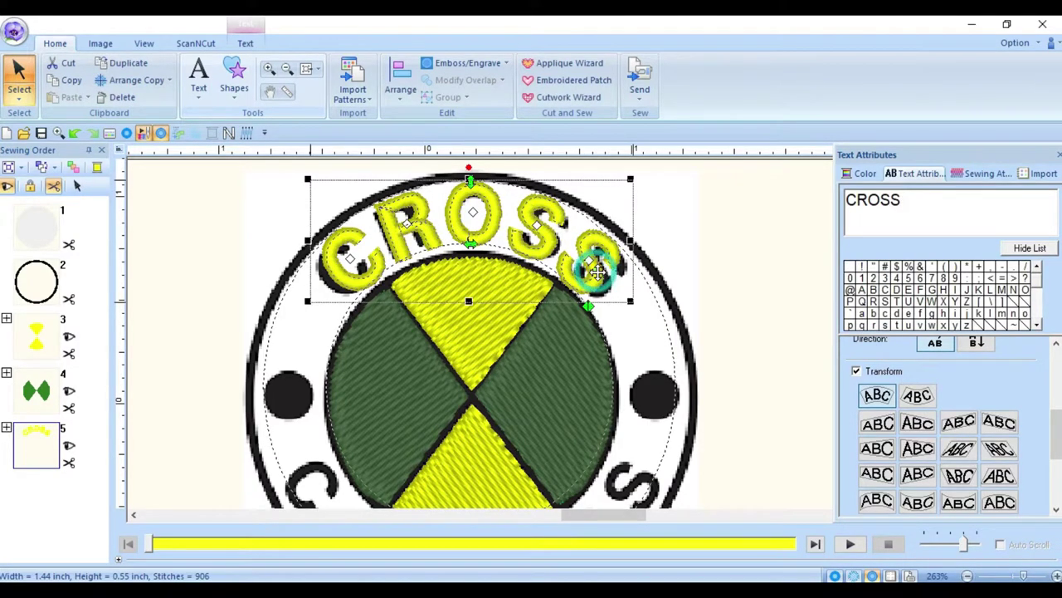
left_click(725, 214)
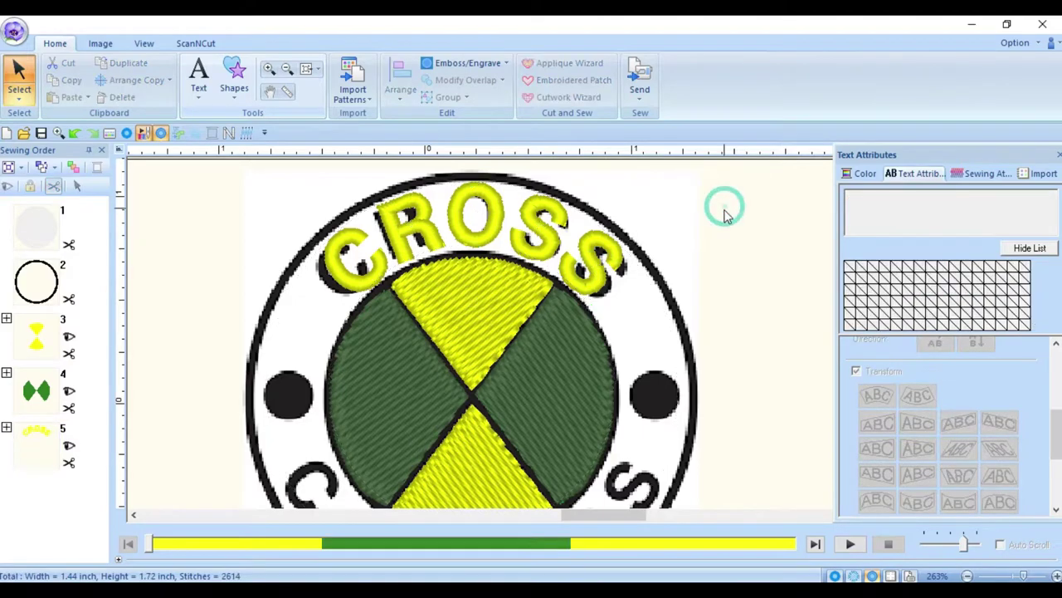
- Set the CROSS text's character spacing to 0.03 inch to match the logo's letters
left_click(363, 285)
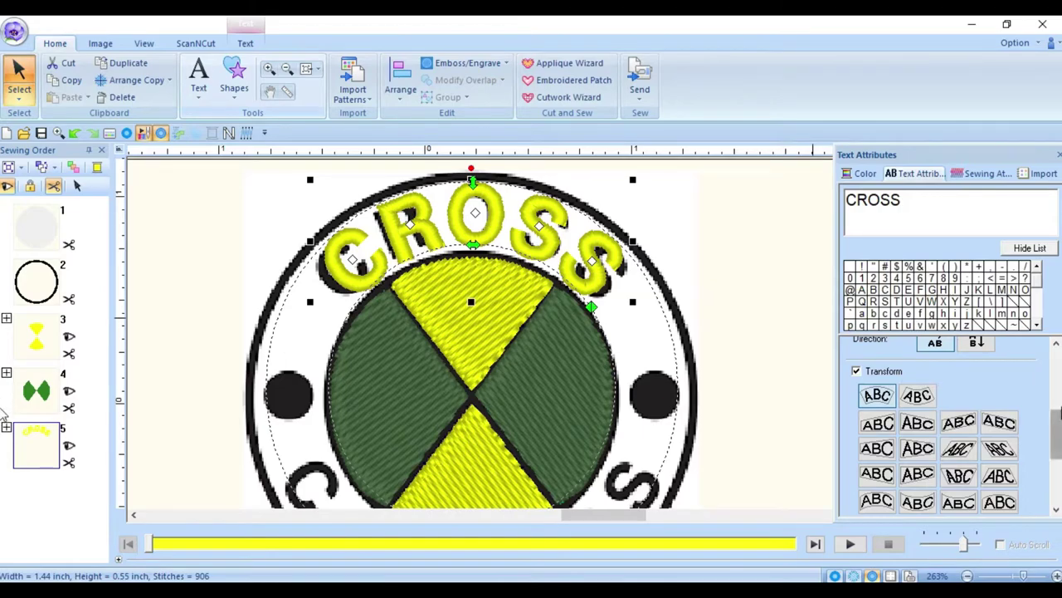
scroll(1057, 349, "up", 2)
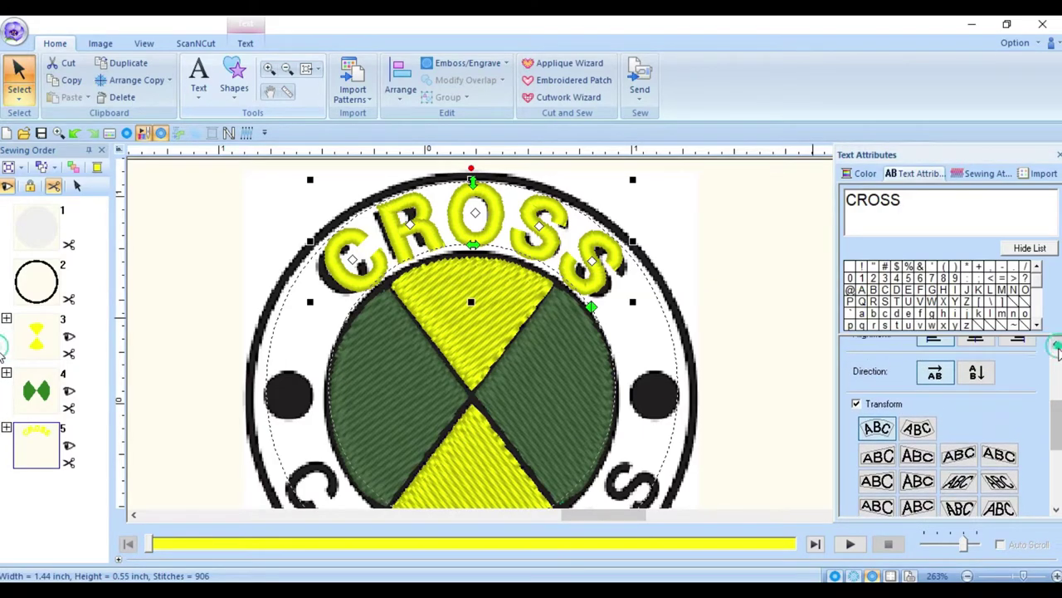
scroll(1059, 424, "up", 5)
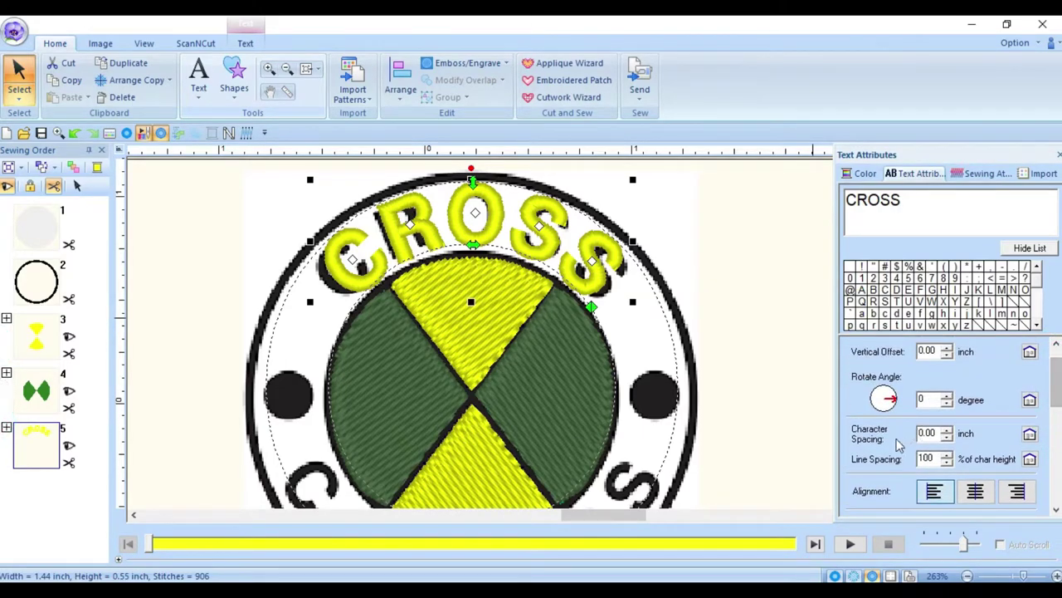
left_click(947, 429)
left_click(947, 429)
left_click(947, 429)
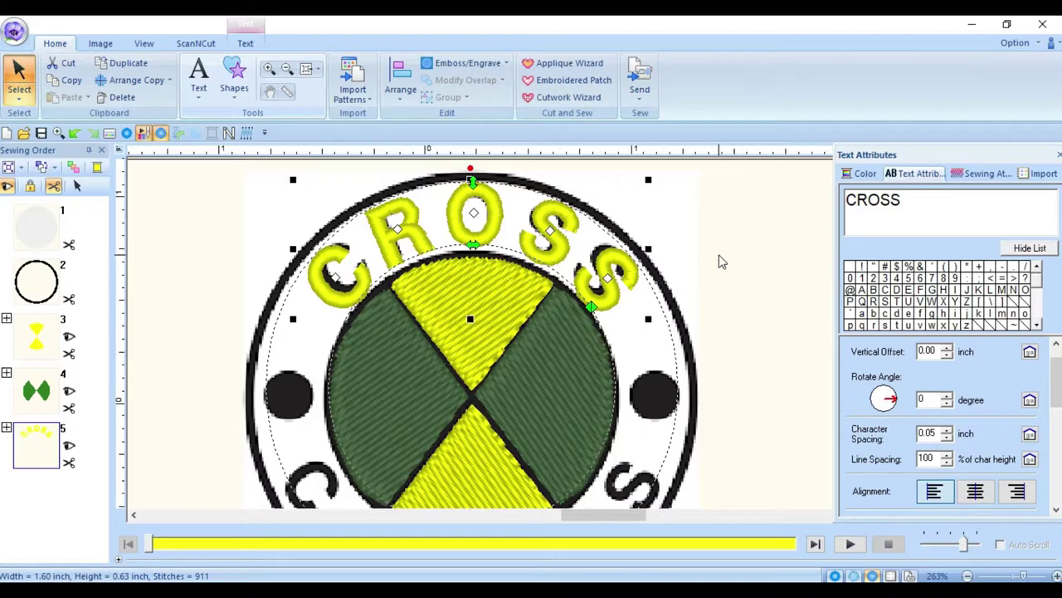
left_click(947, 439)
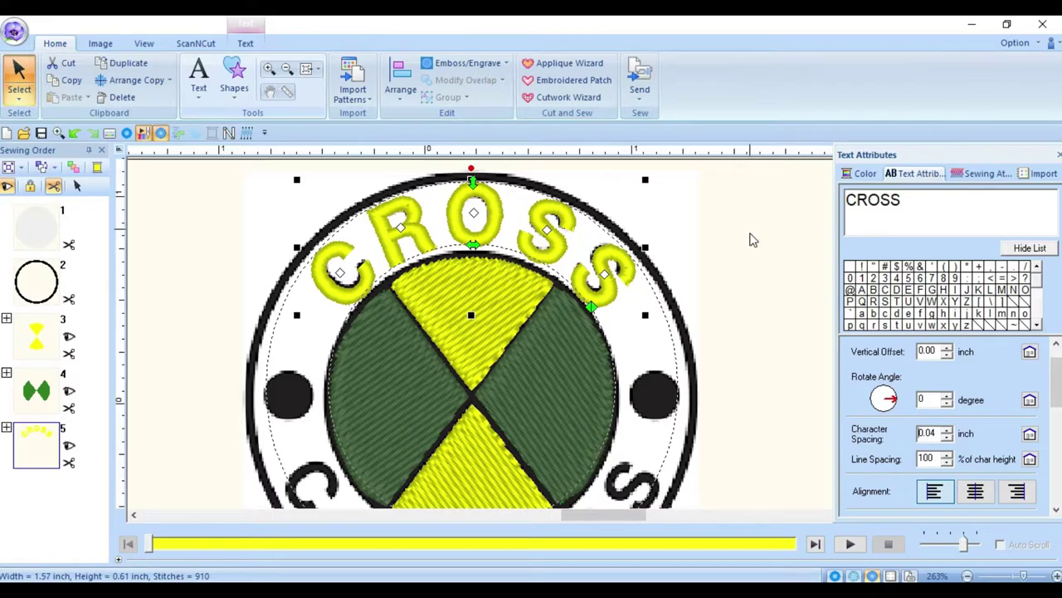
left_click(947, 438)
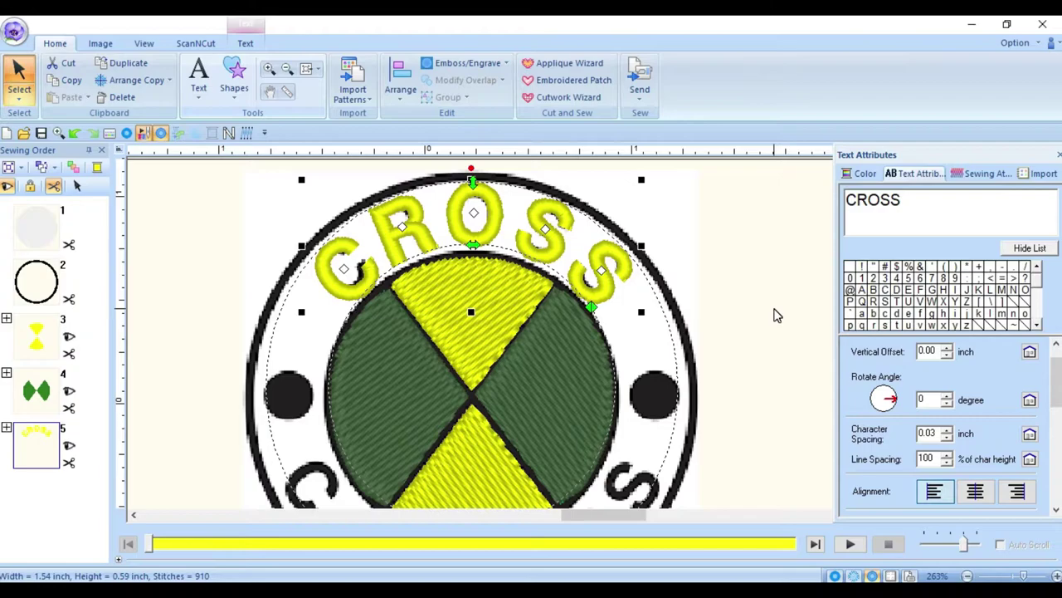
left_click(740, 214)
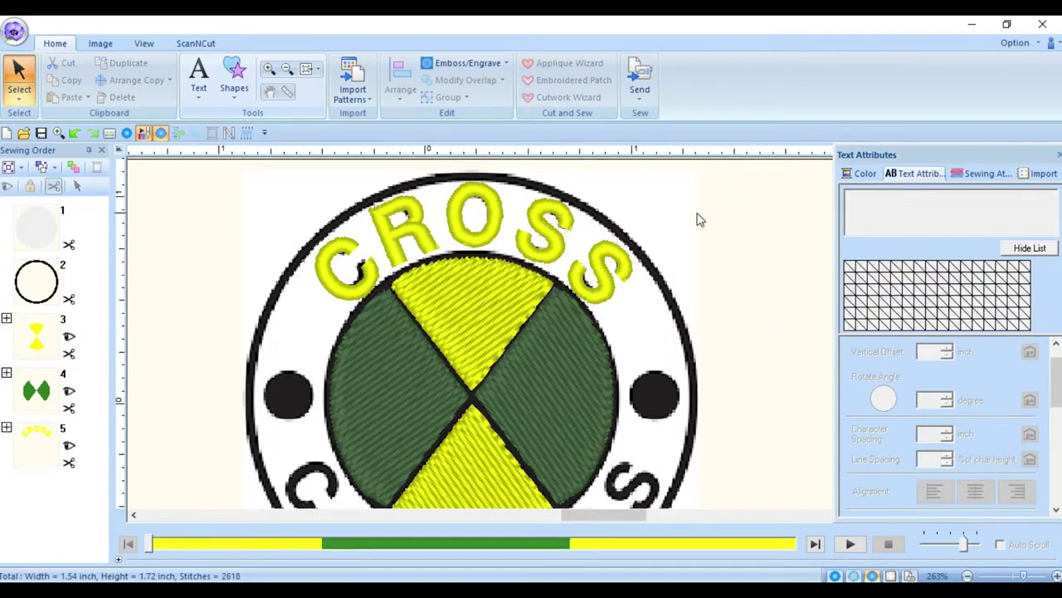
scroll(697, 287, "right", 2)
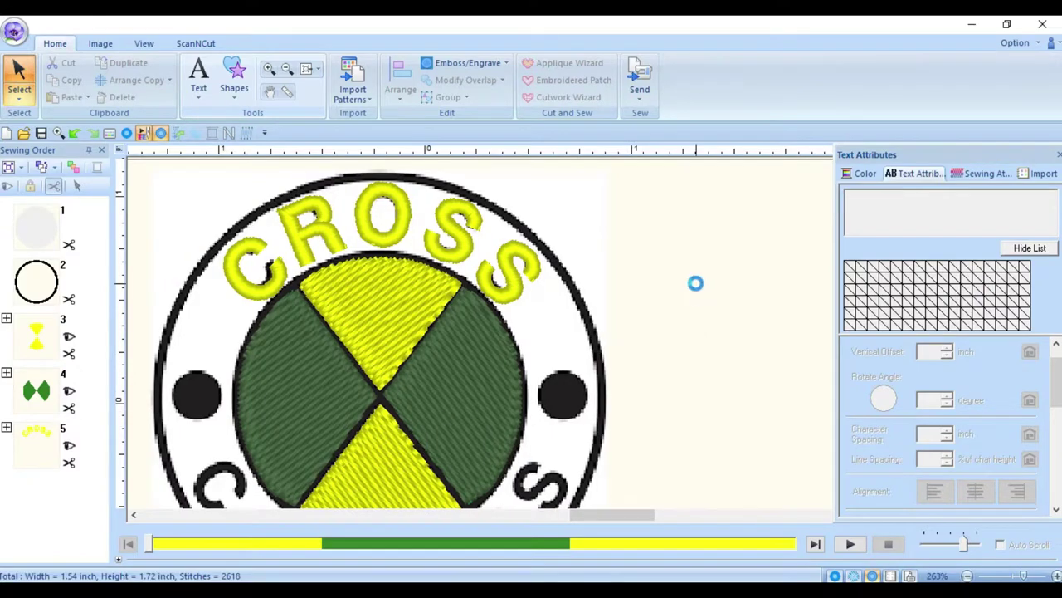
scroll(611, 514, "left", 2)
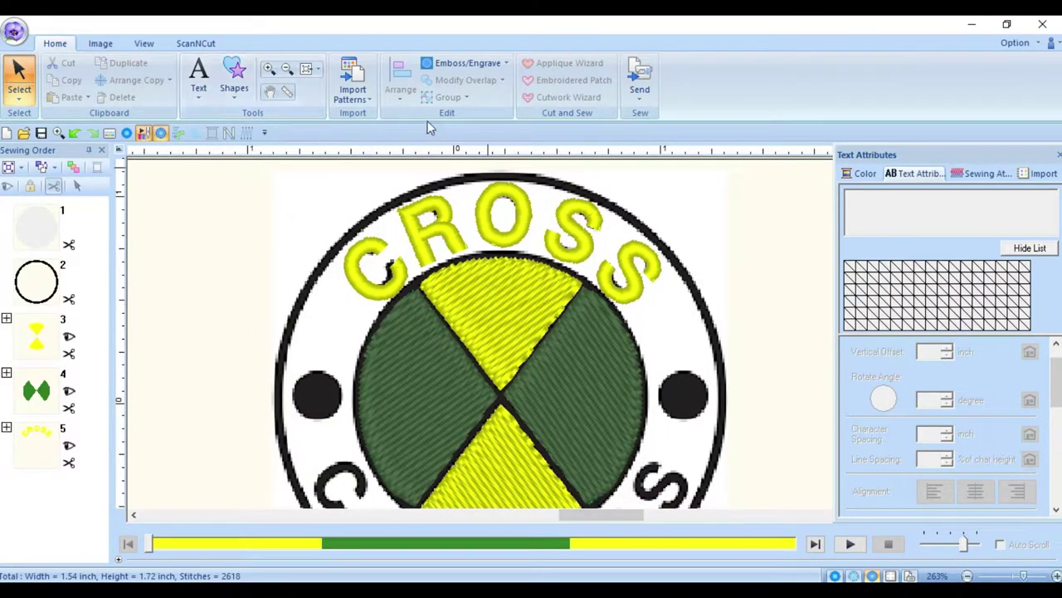
- Change the arched CROSS text's thread color from yellow to black and deselect it
left_click(514, 200)
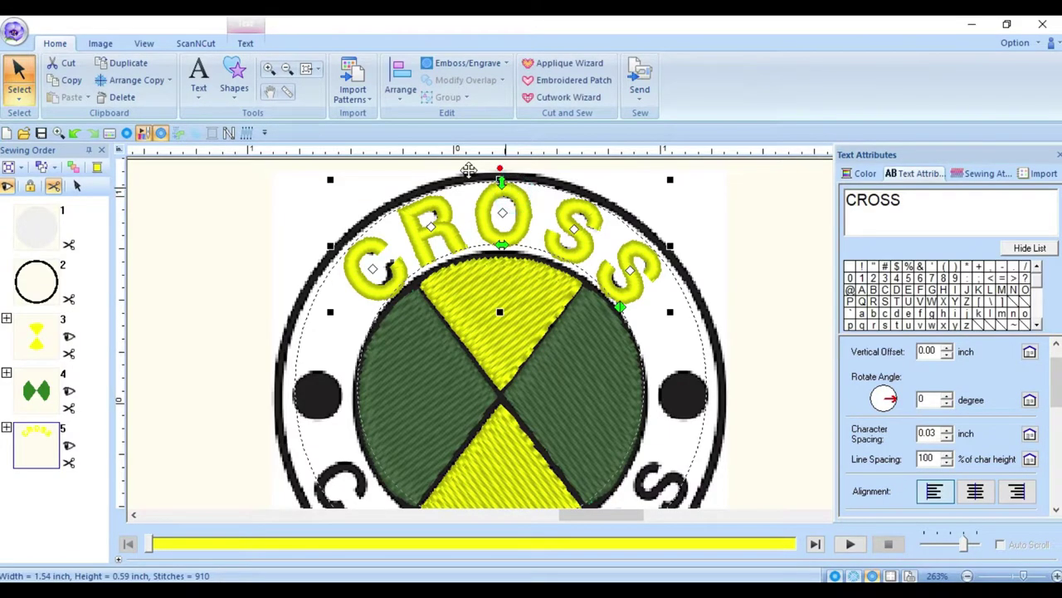
left_click(246, 45)
left_click(272, 91)
left_click(270, 124)
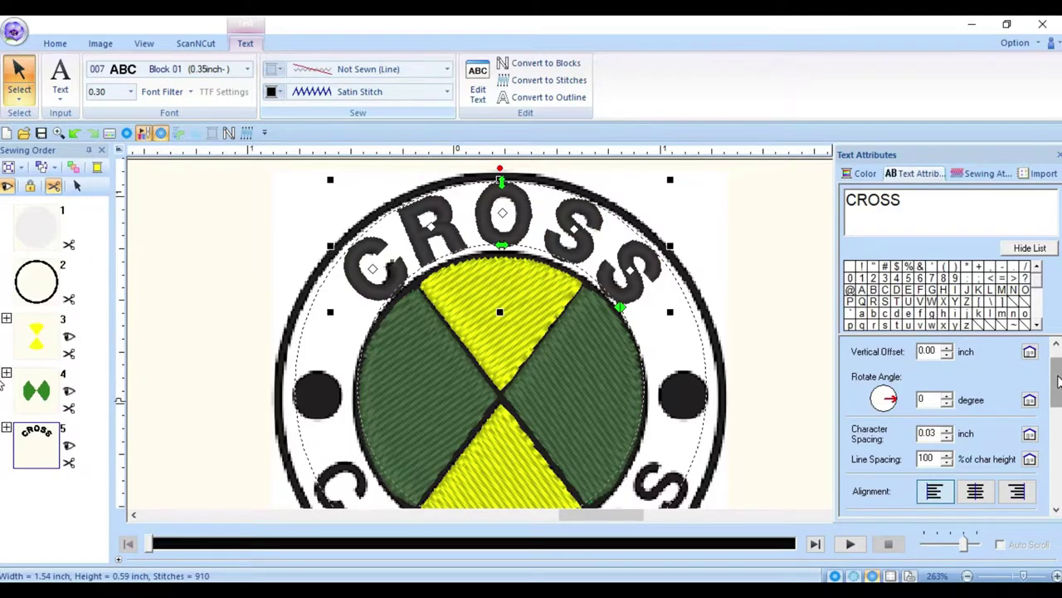
scroll(922, 382, "down", 2)
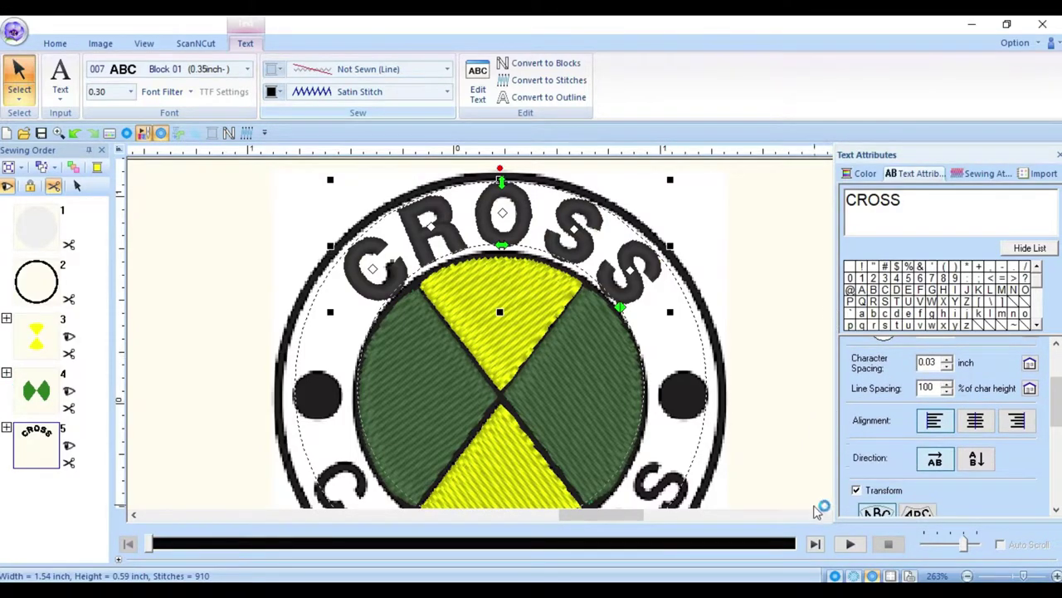
left_click_drag(611, 518, 636, 517)
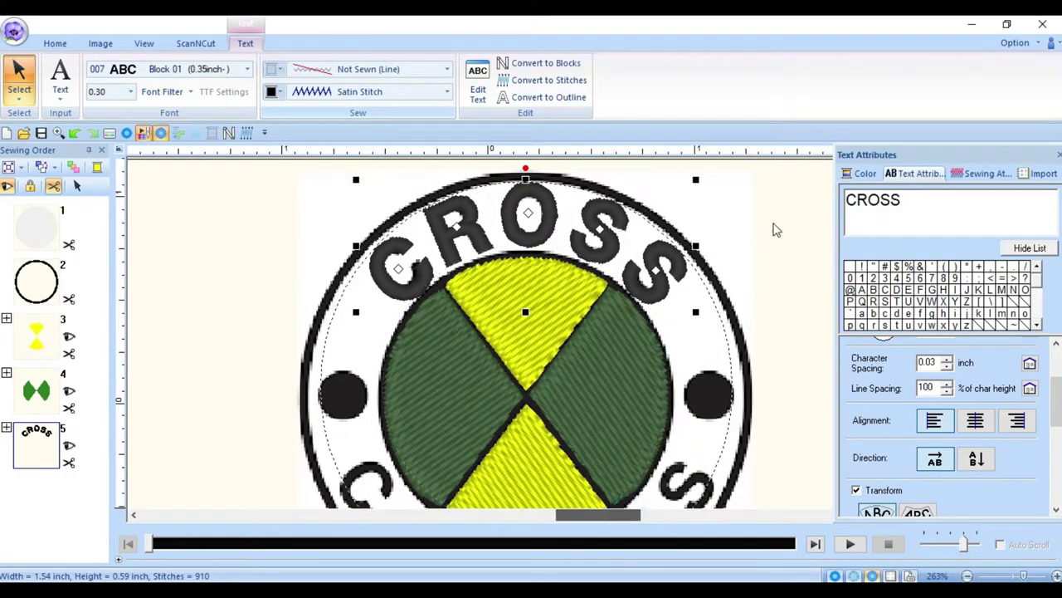
left_click(771, 204)
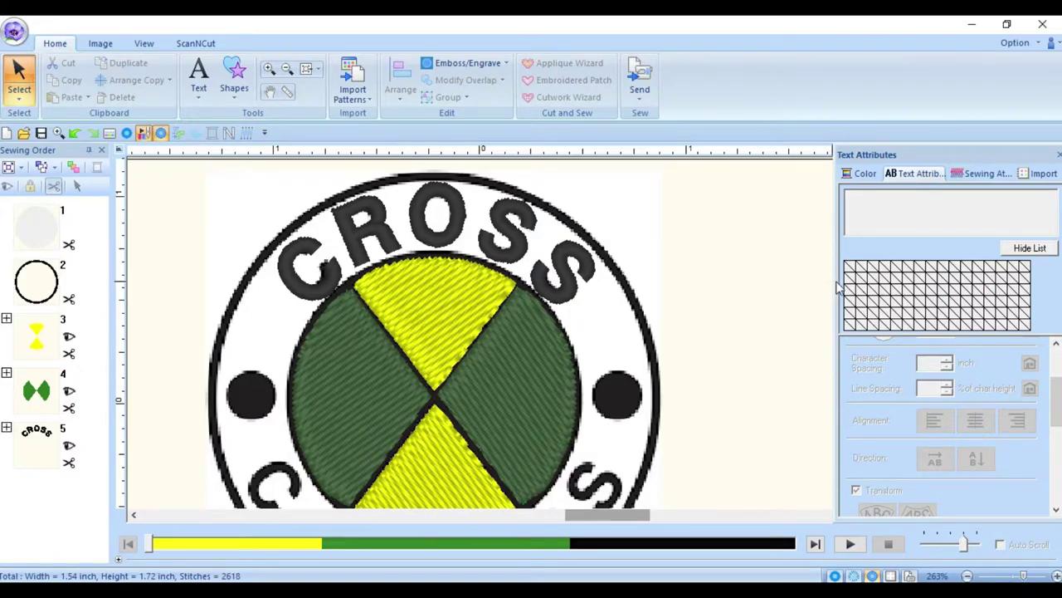
left_click(834, 288)
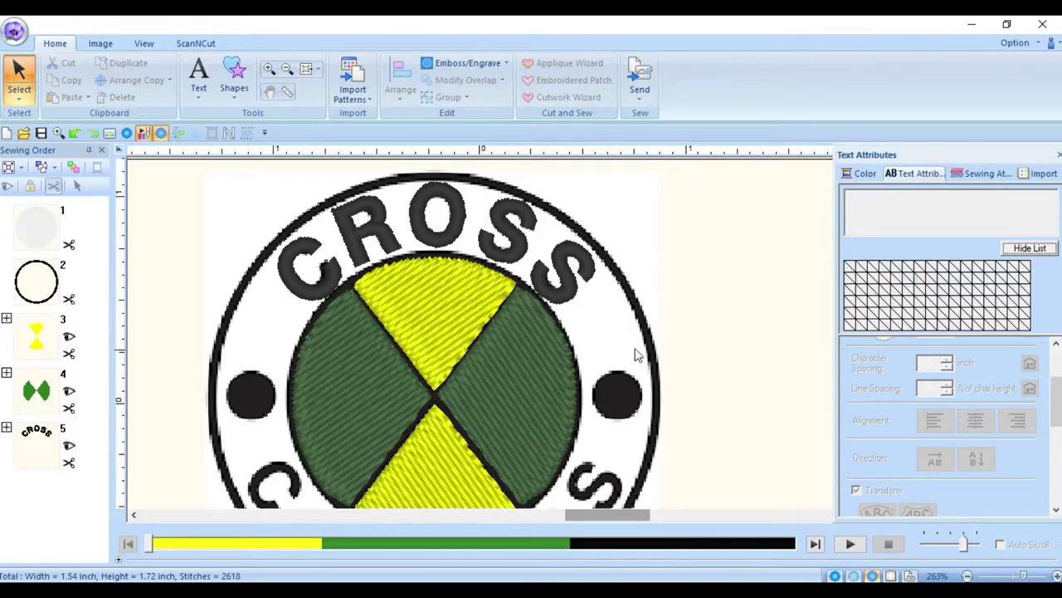
left_click(967, 575)
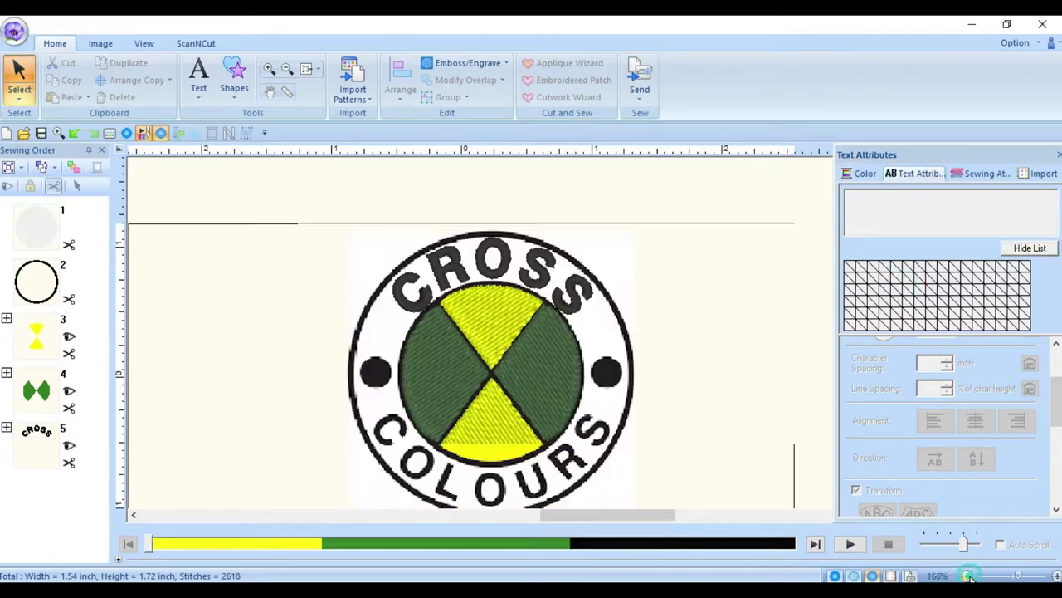
left_click_drag(636, 518, 627, 523)
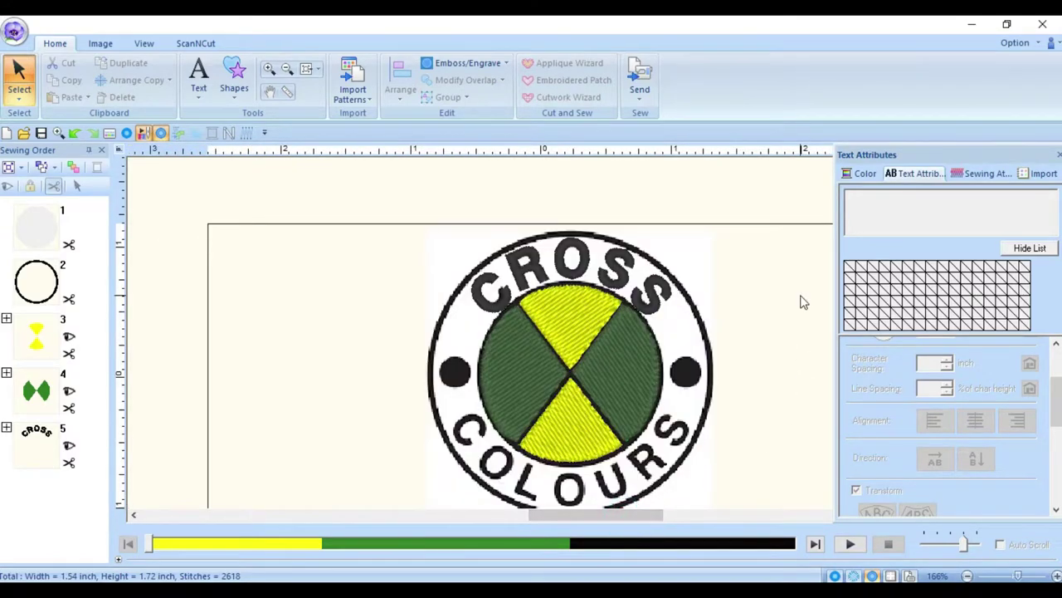
scroll(801, 301, "right", 2)
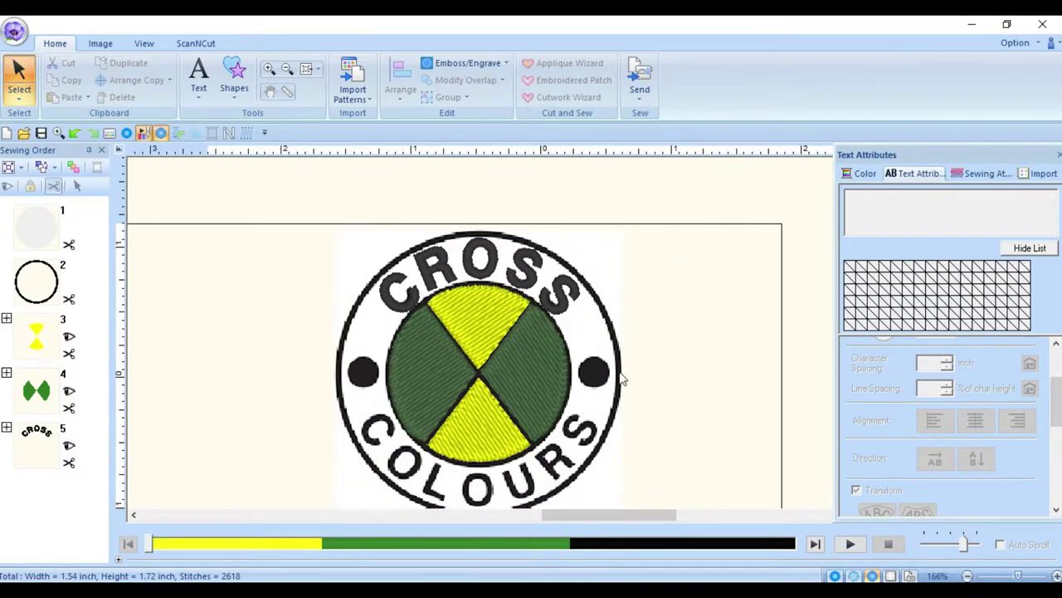
scroll(591, 337, "down", 3)
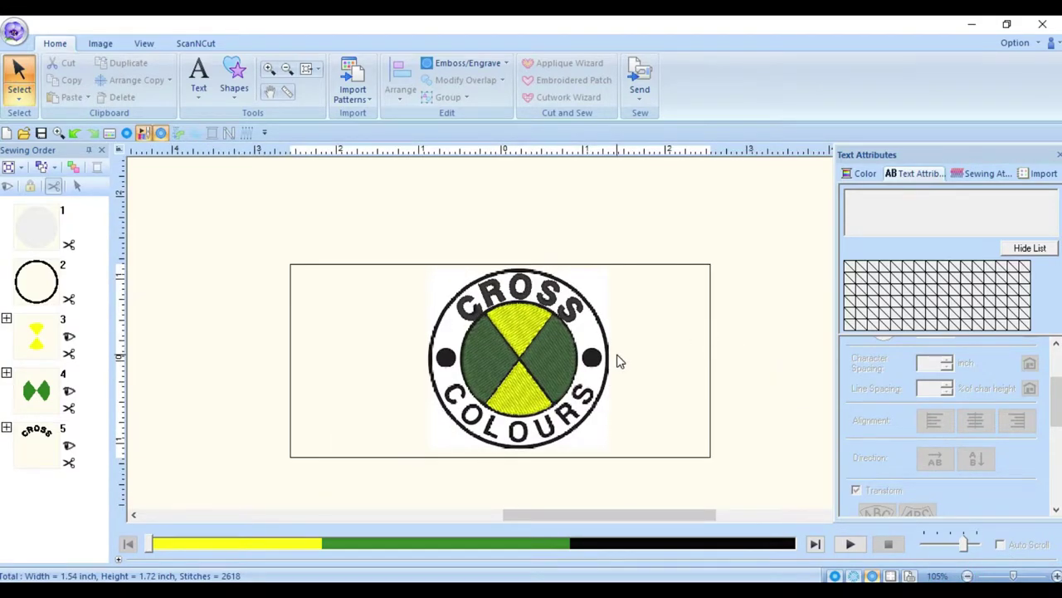
left_click_drag(678, 516, 654, 512)
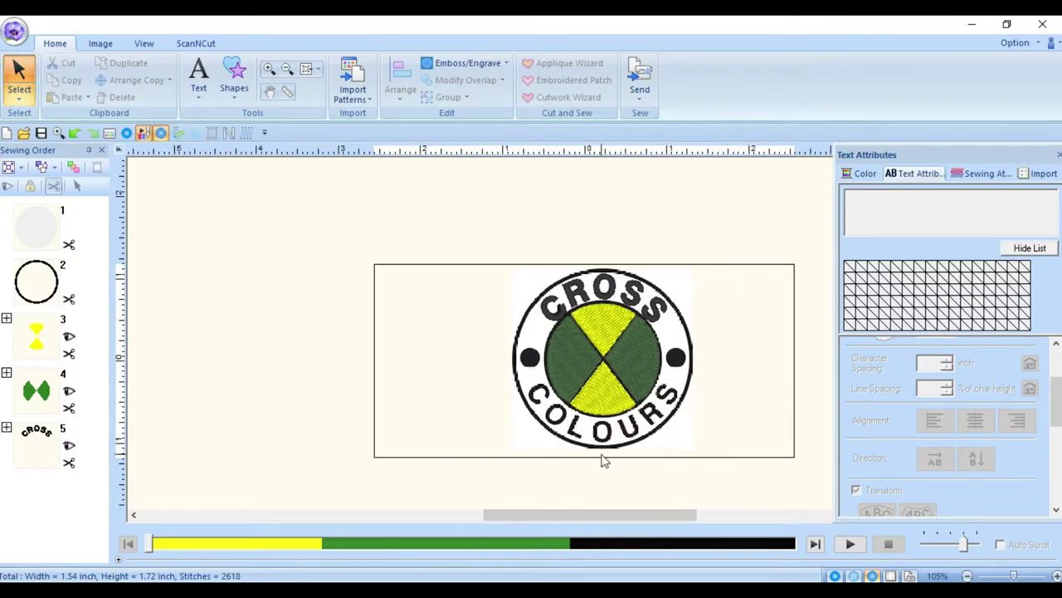
left_click(199, 93)
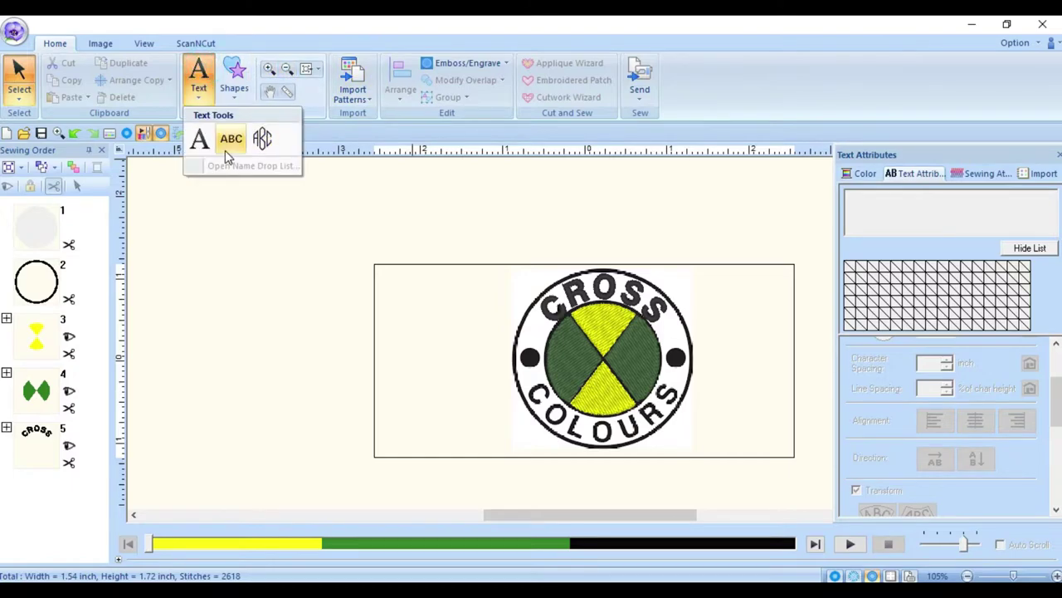
left_click(230, 151)
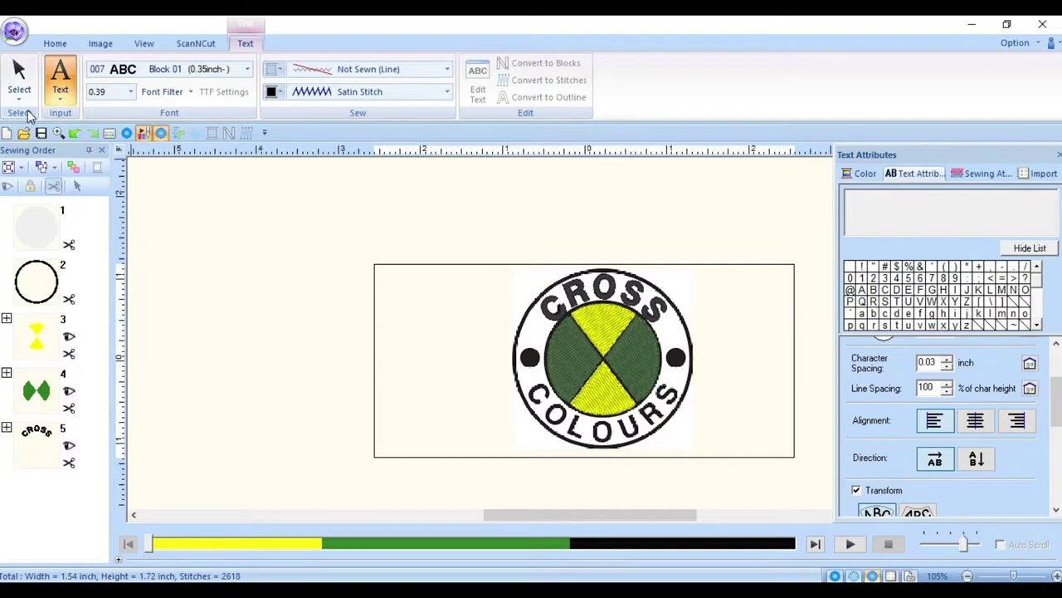
- Save the design as CC in the EMB FILES folder in PES format, outputting the hidden objects too
left_click(42, 134)
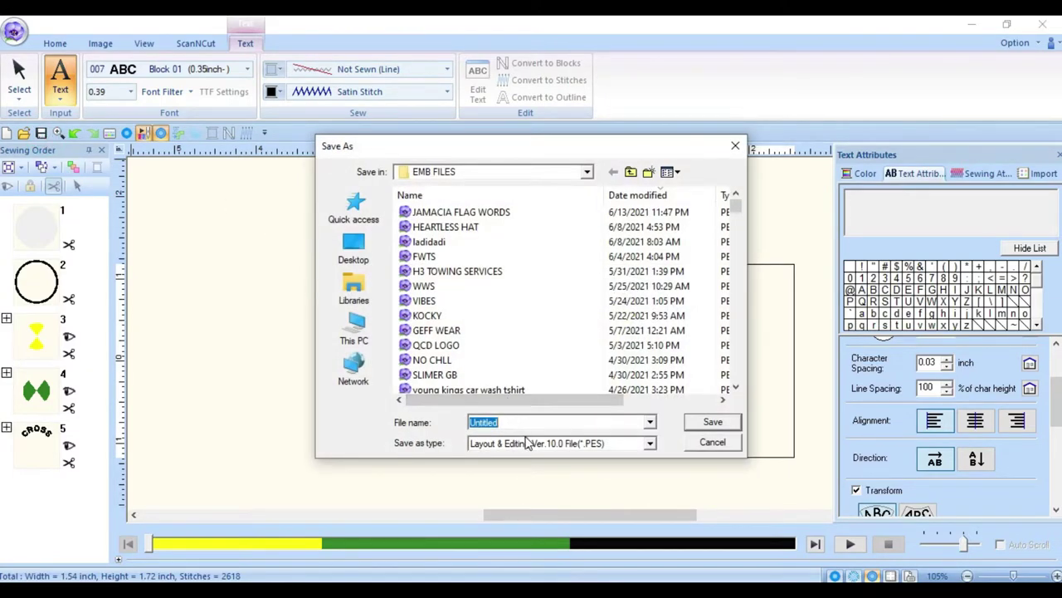
type("CC")
left_click(714, 423)
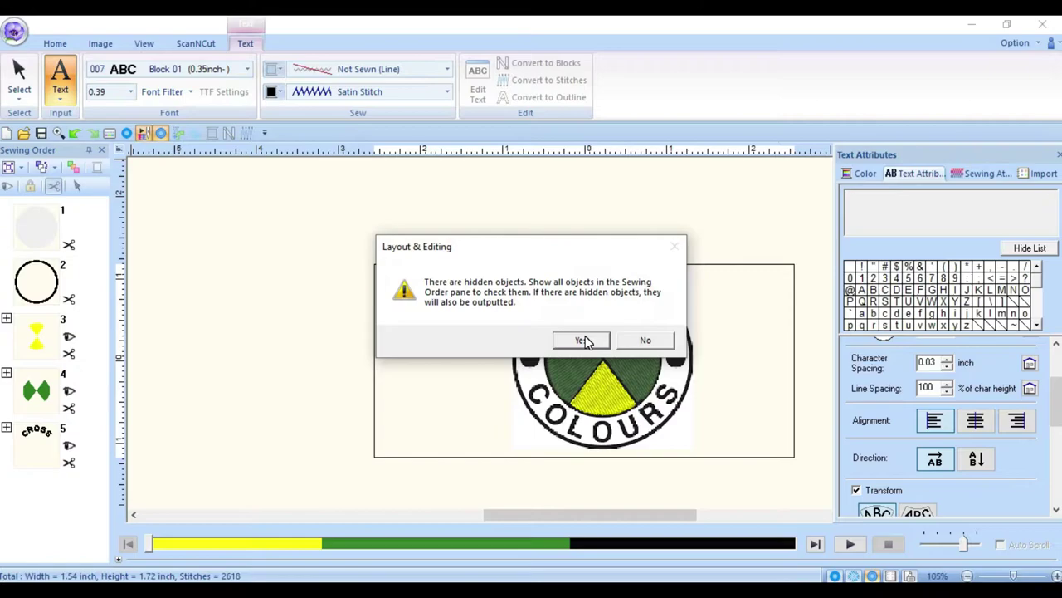
left_click(581, 341)
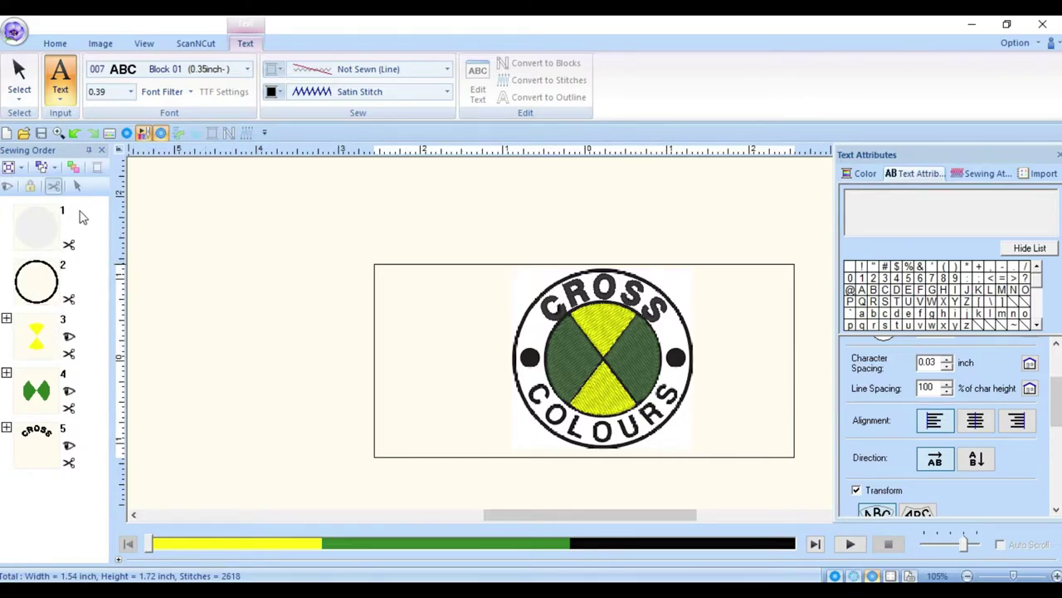
- Show the hidden light background circle and the black outer ring in the design
left_click(40, 230)
left_click(287, 263)
left_click(257, 243)
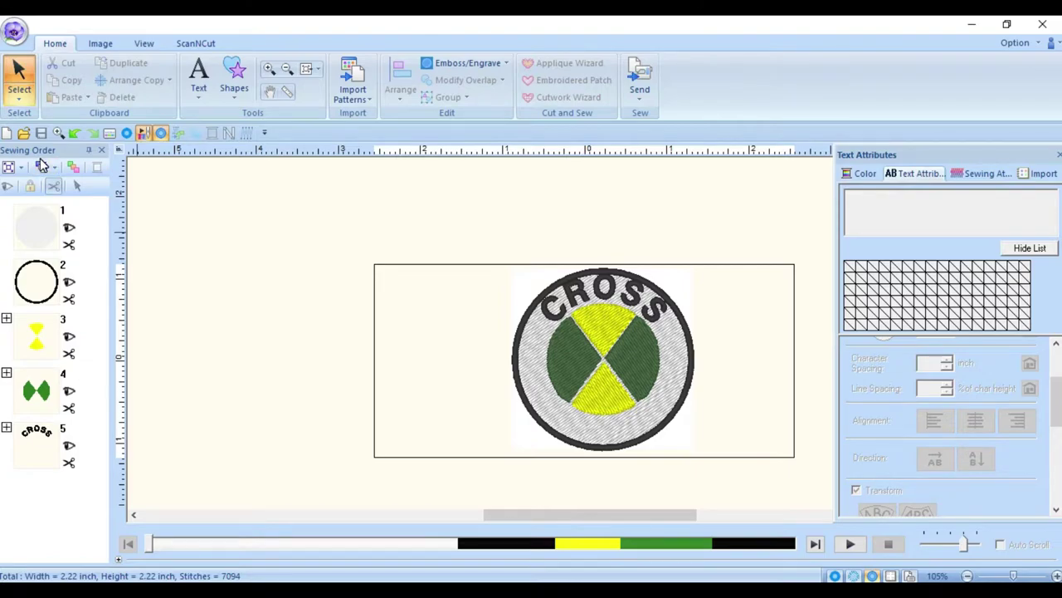
left_click(14, 31)
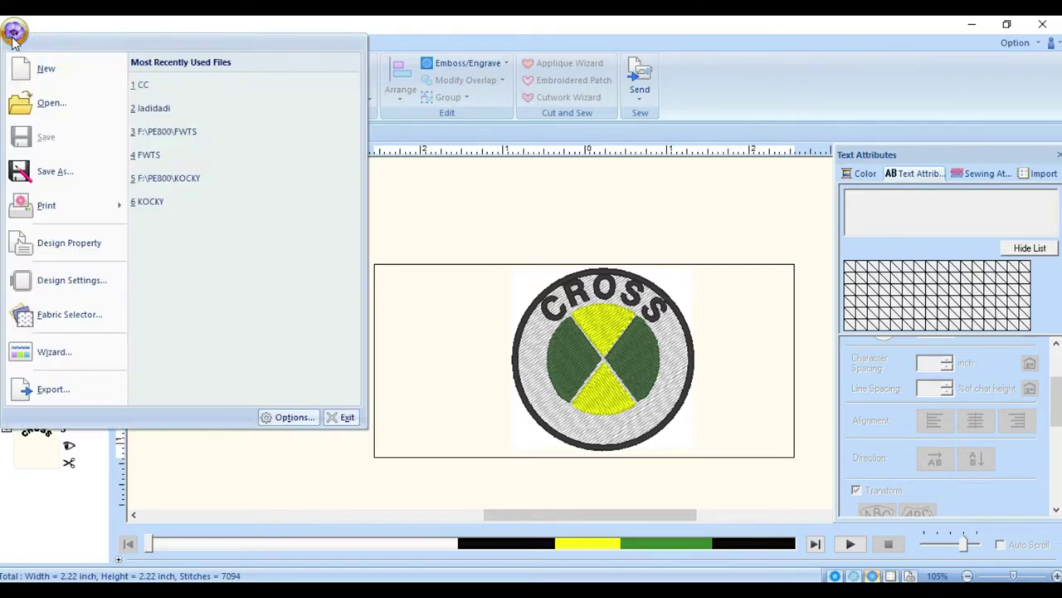
left_click(85, 176)
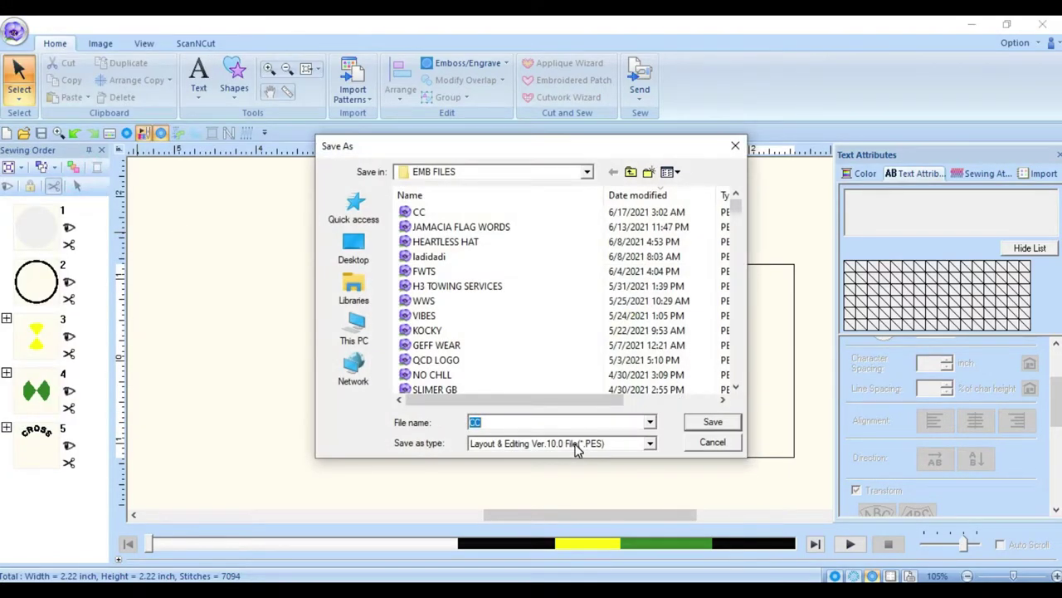
type("C")
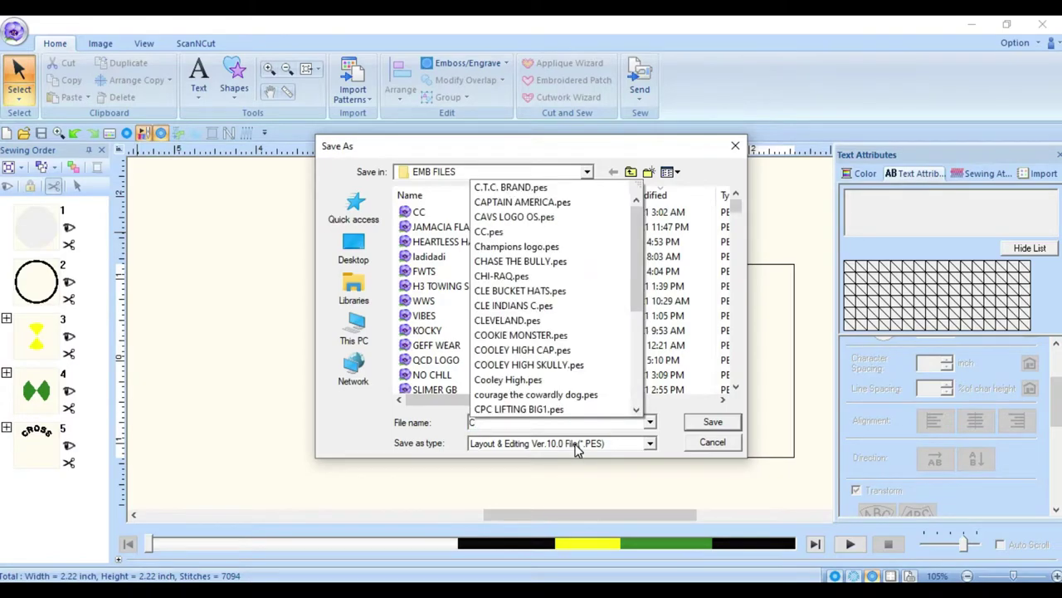
type("R")
key("BackSpace")
key("BackSpace")
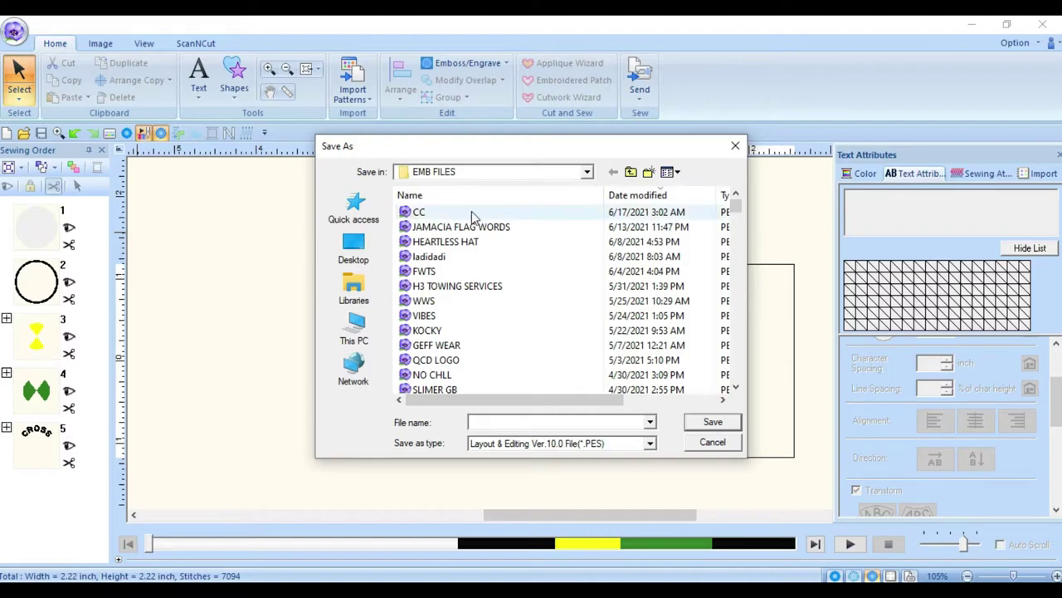
left_click(712, 442)
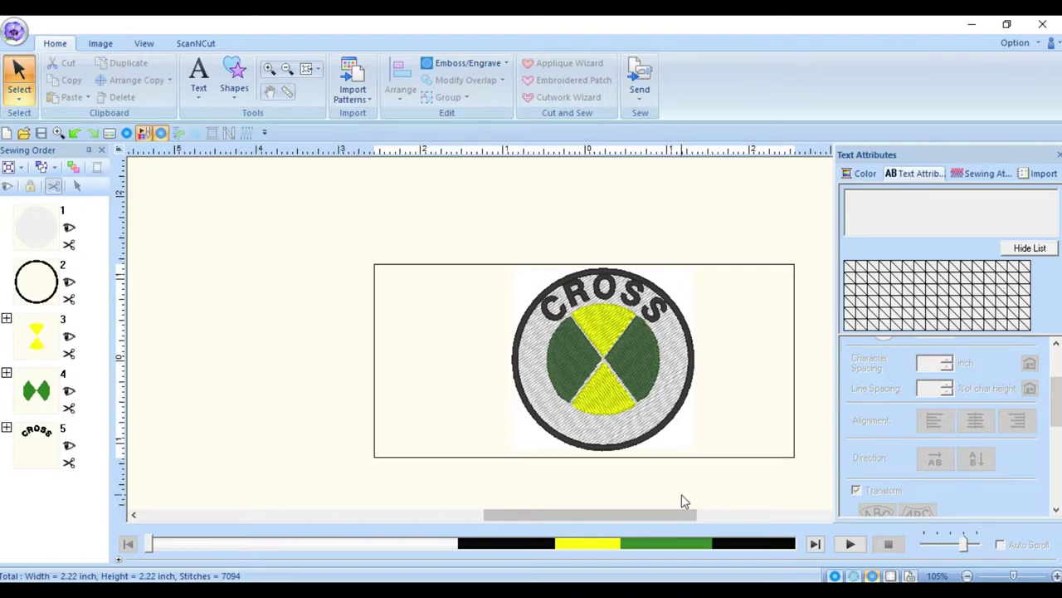
left_click_drag(680, 513, 689, 513)
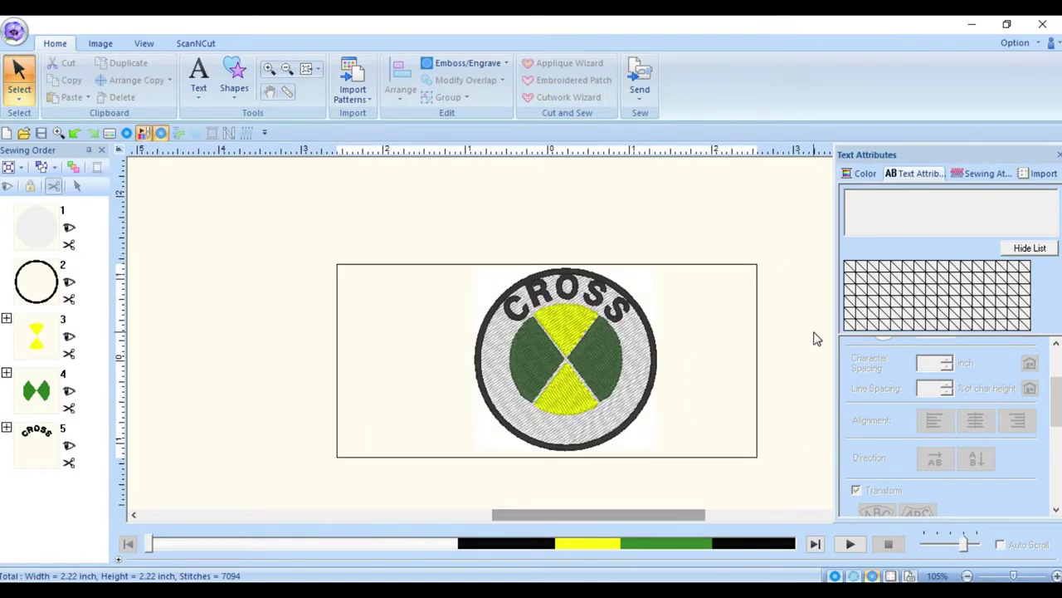
left_click_drag(1055, 407, 1056, 365)
scroll(808, 221, "right", 1)
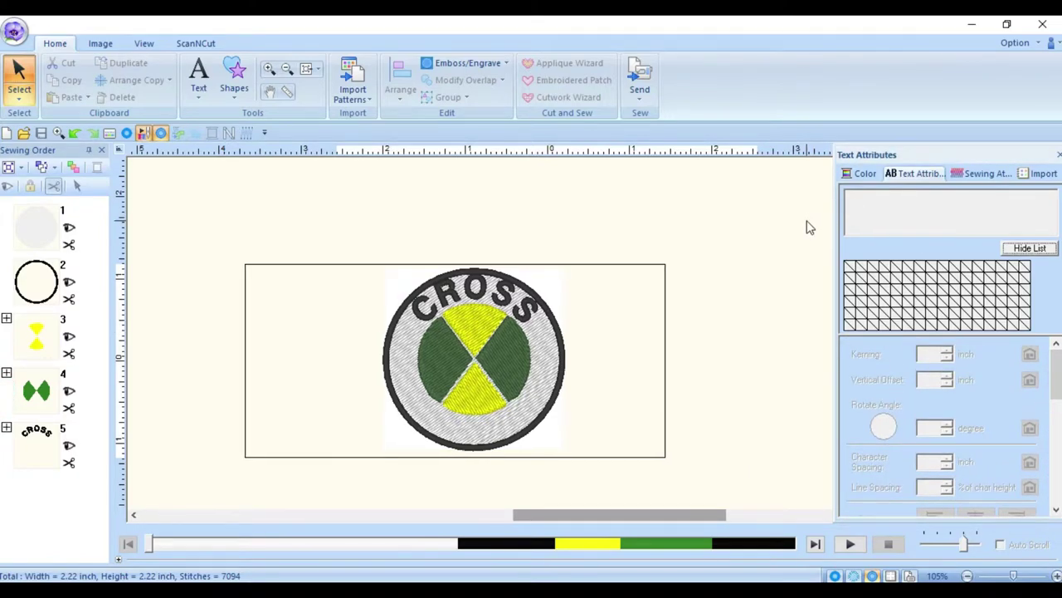
scroll(805, 220, "left", 2)
scroll(816, 225, "right", 1)
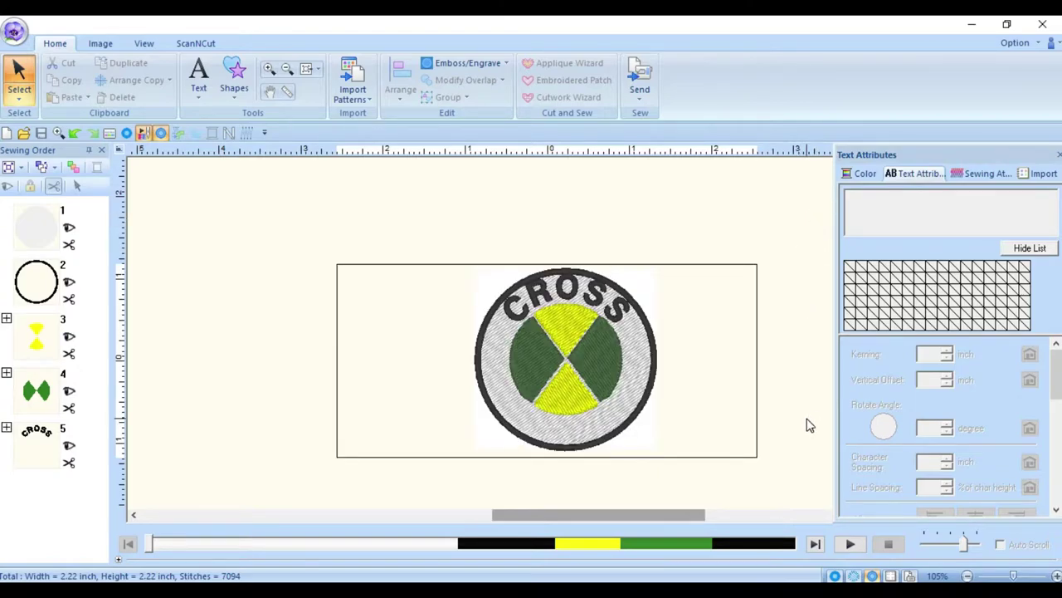
key("alt")
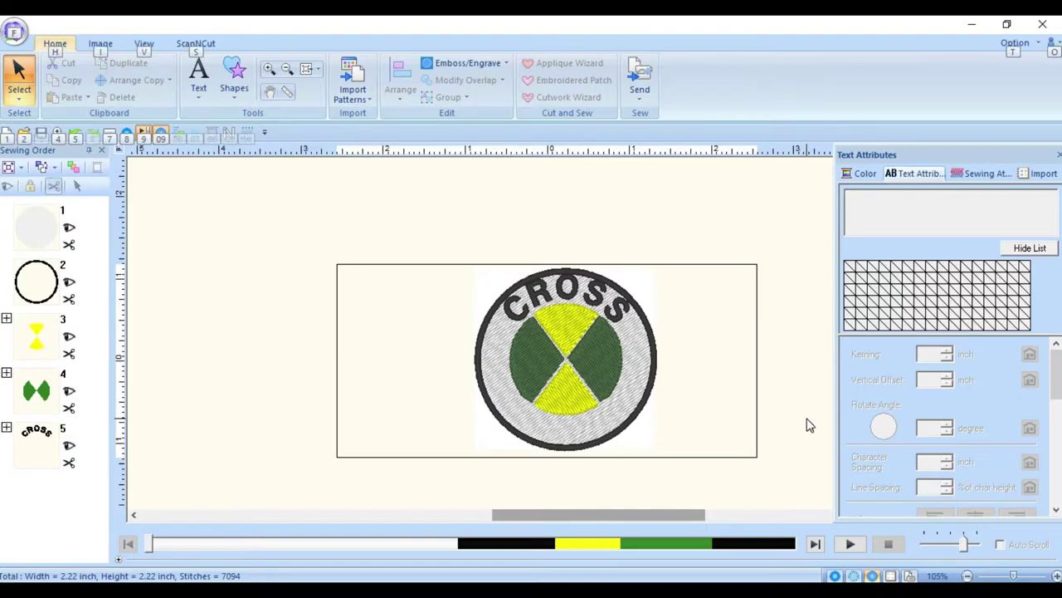
key("alt")
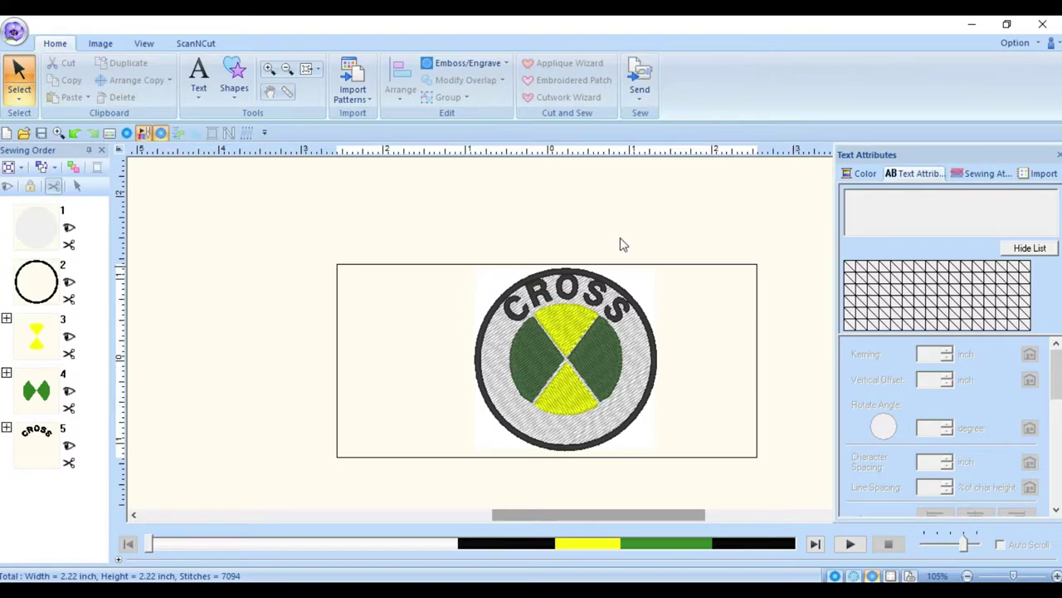
- Shrink the arched CROSS text to about 1.50 by 0.58 inch so it sits inside the black ring
left_click(572, 299)
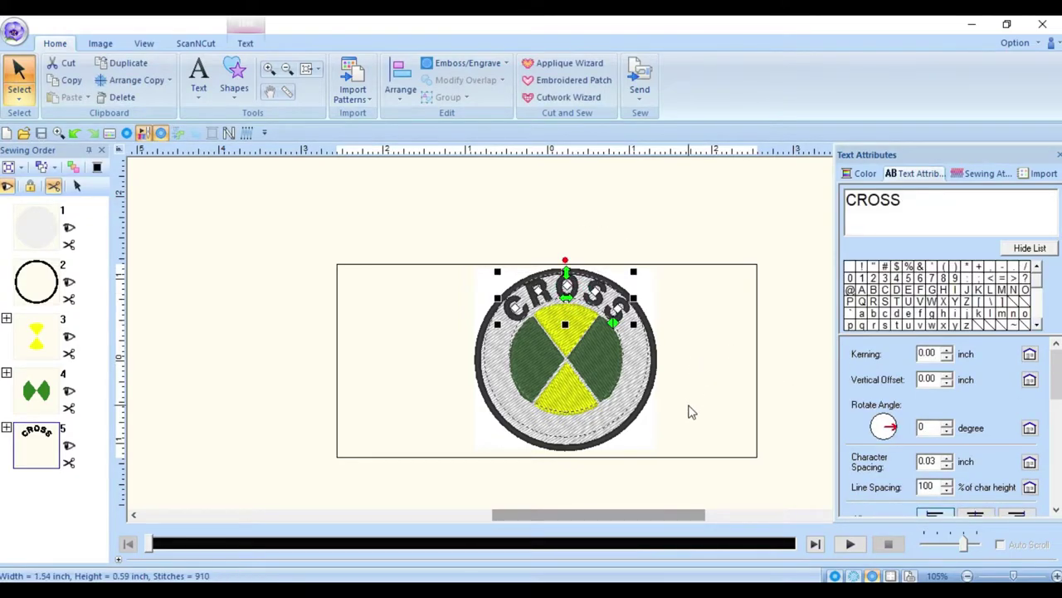
left_click(633, 272)
left_click(634, 271)
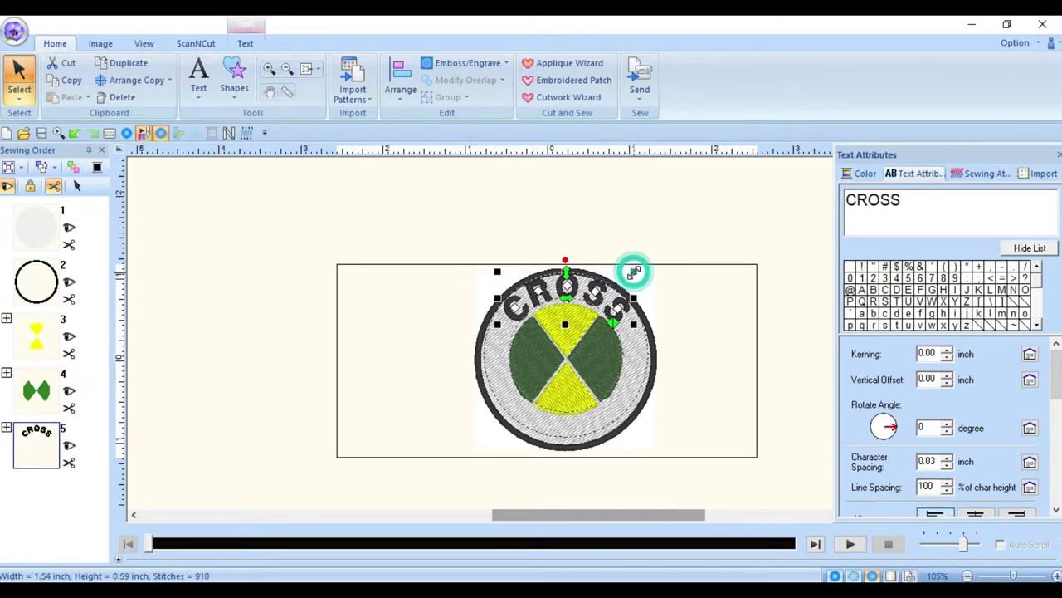
left_click_drag(633, 271, 631, 274)
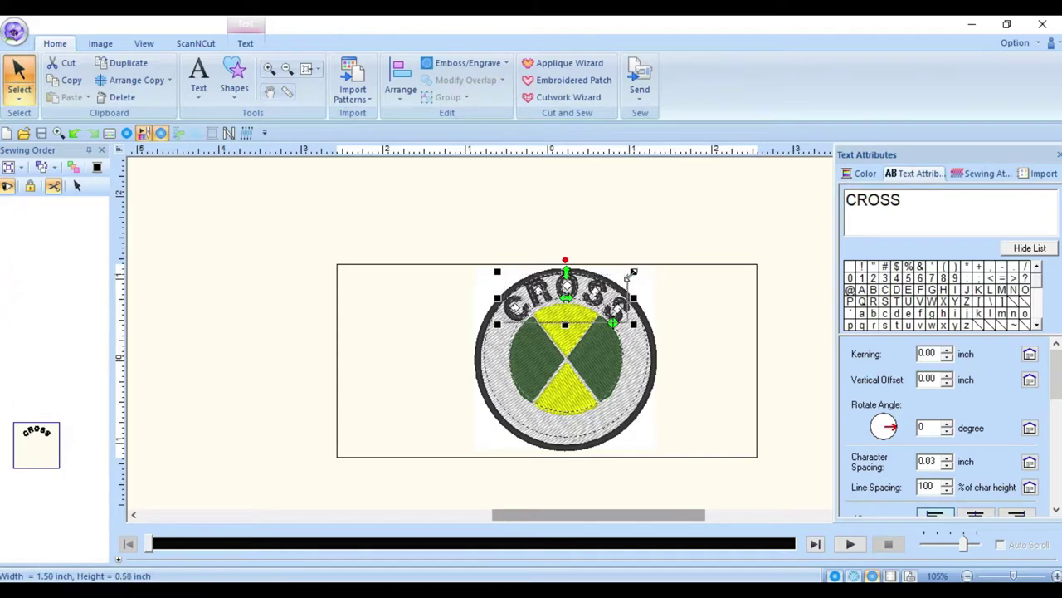
left_click(675, 203)
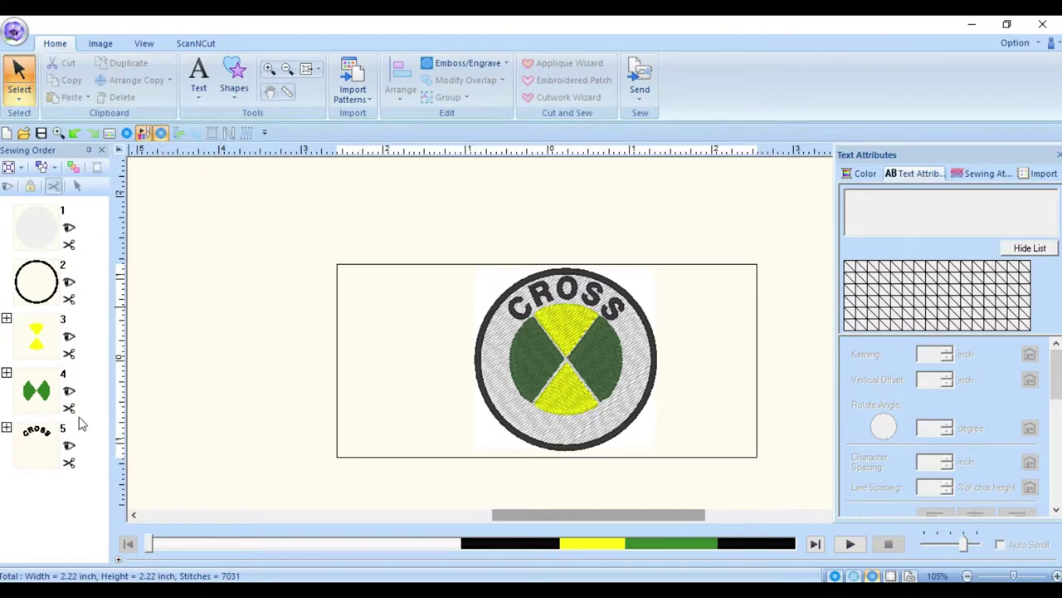
left_click_drag(86, 397, 4, 326)
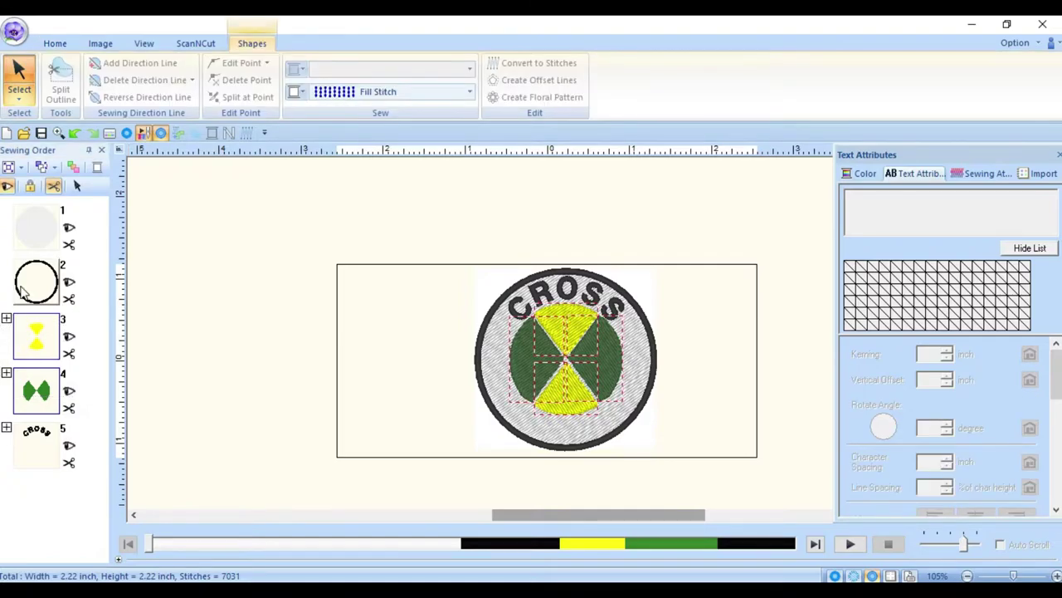
right_click(53, 339)
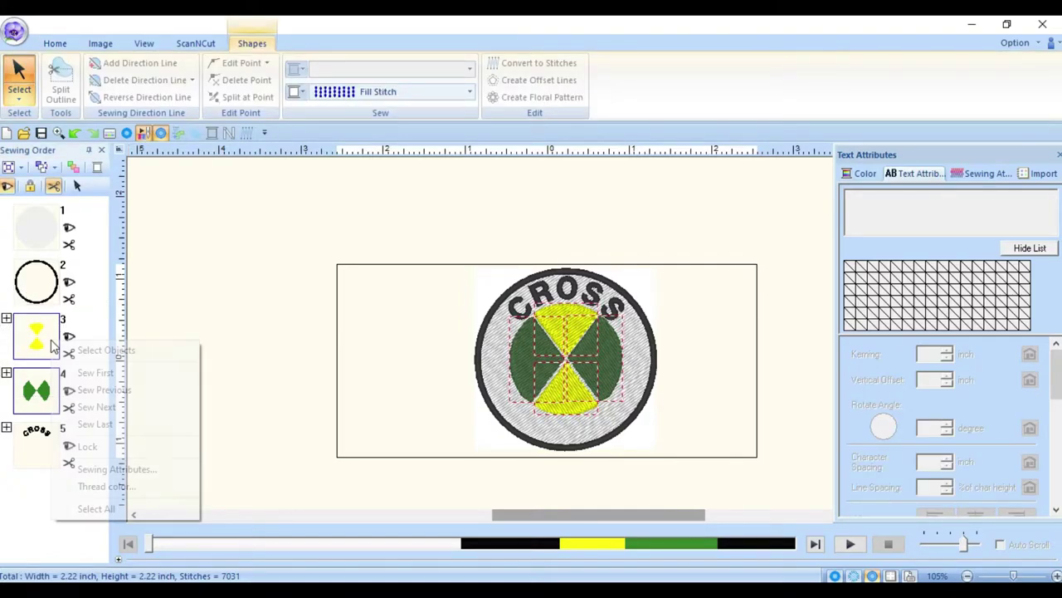
left_click(93, 350)
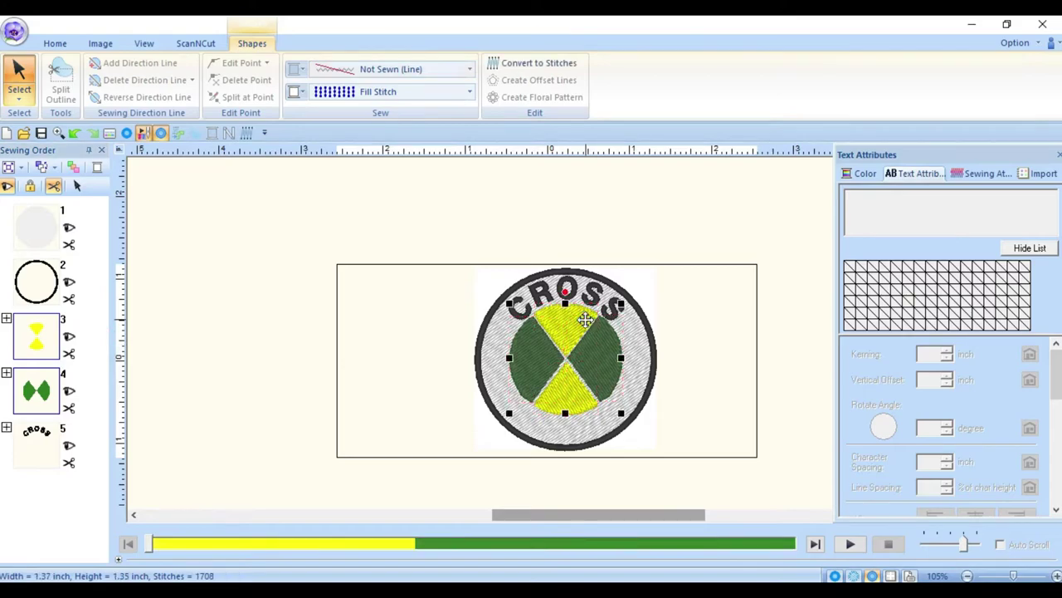
left_click(630, 214)
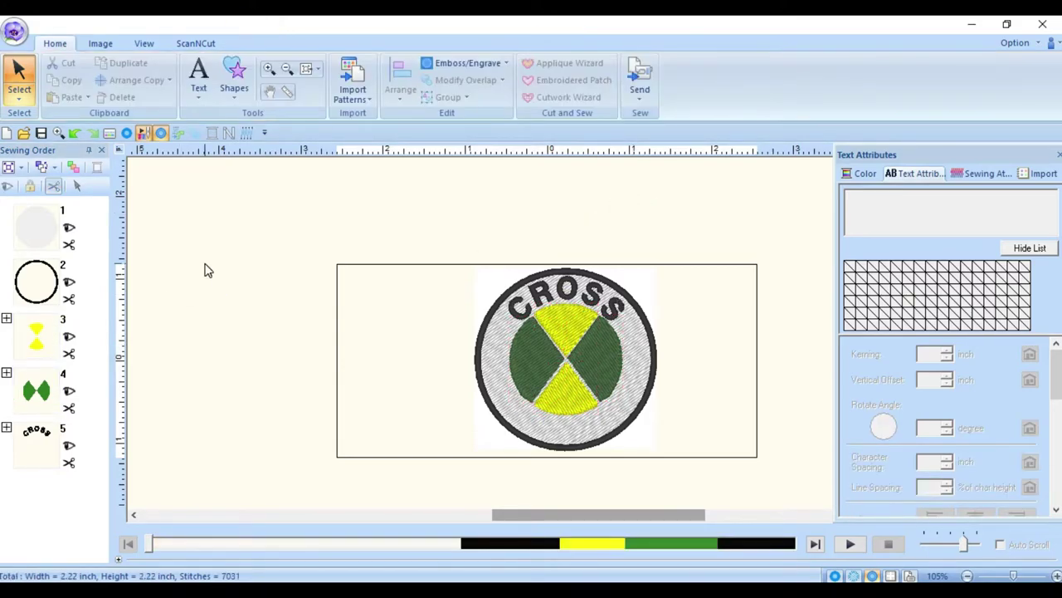
- Hide the light background circle and the black outer ring to expose the template's COLOURS lettering
left_click(31, 222)
left_click(8, 189)
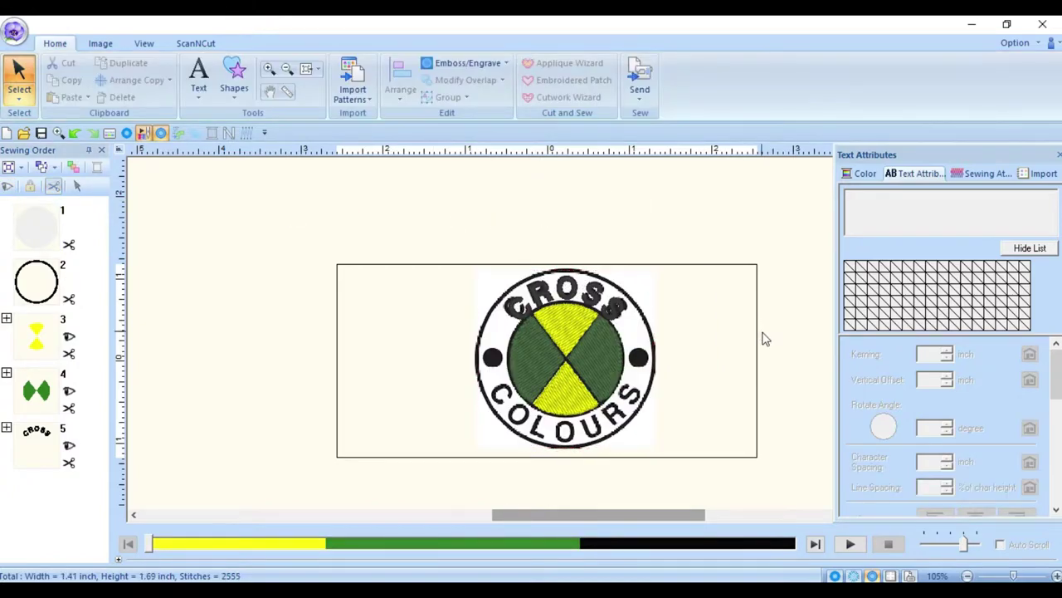
left_click(1027, 576)
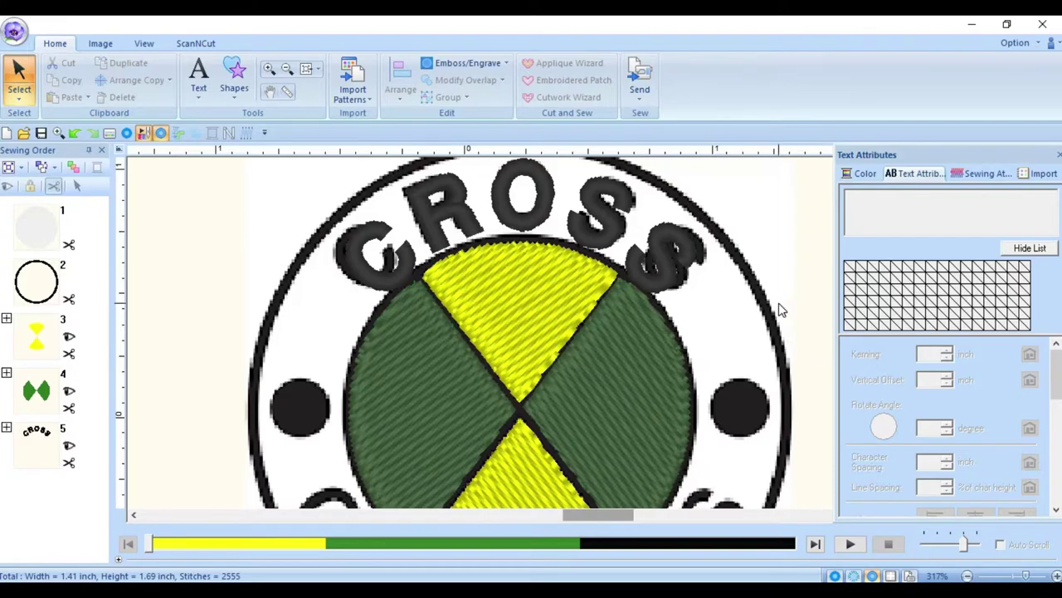
scroll(738, 262, "down", 3)
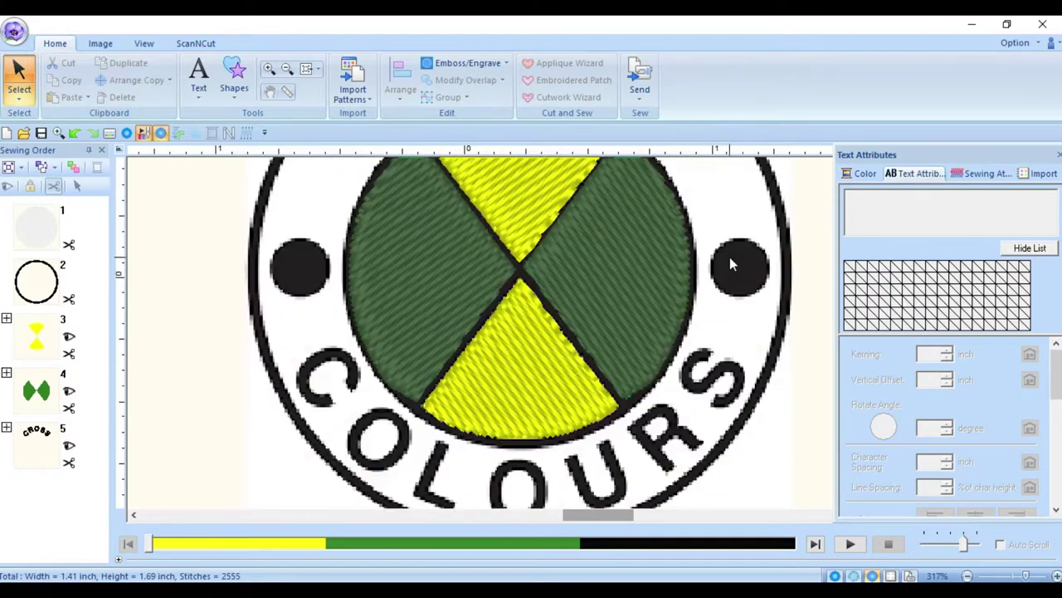
scroll(678, 321, "down", 1)
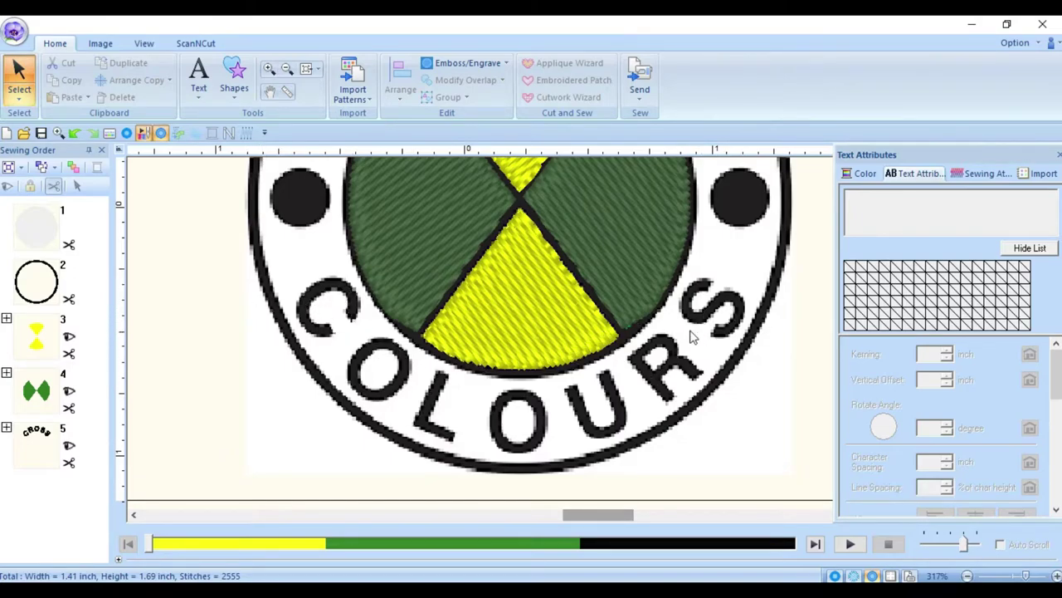
- Duplicate the arched CROSS text and move the copy down over the template's COLOURS lettering
left_click(201, 70)
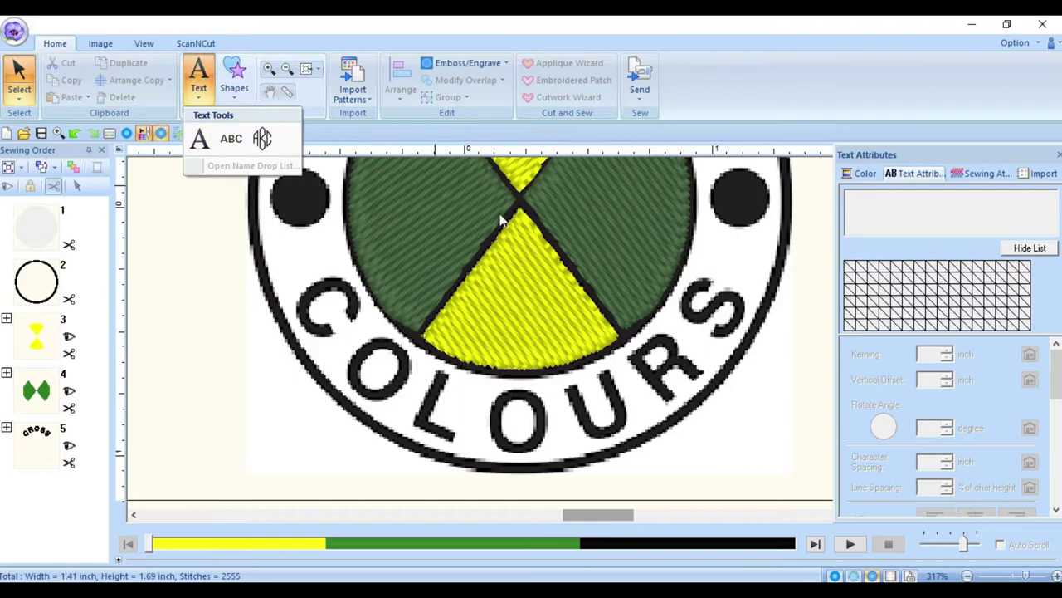
left_click(240, 334)
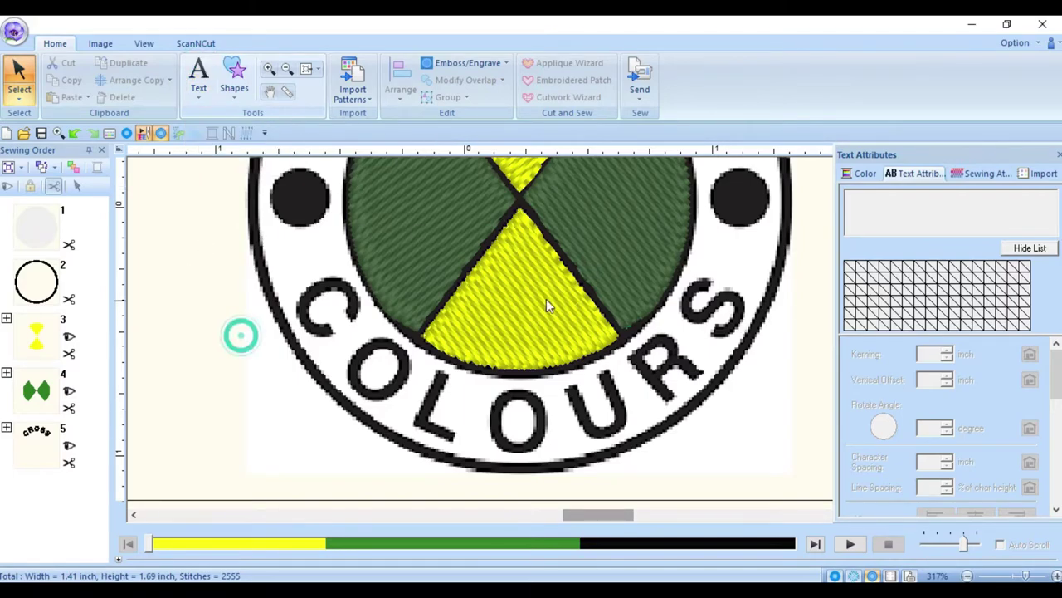
scroll(552, 301, "up", 3)
left_click(467, 220)
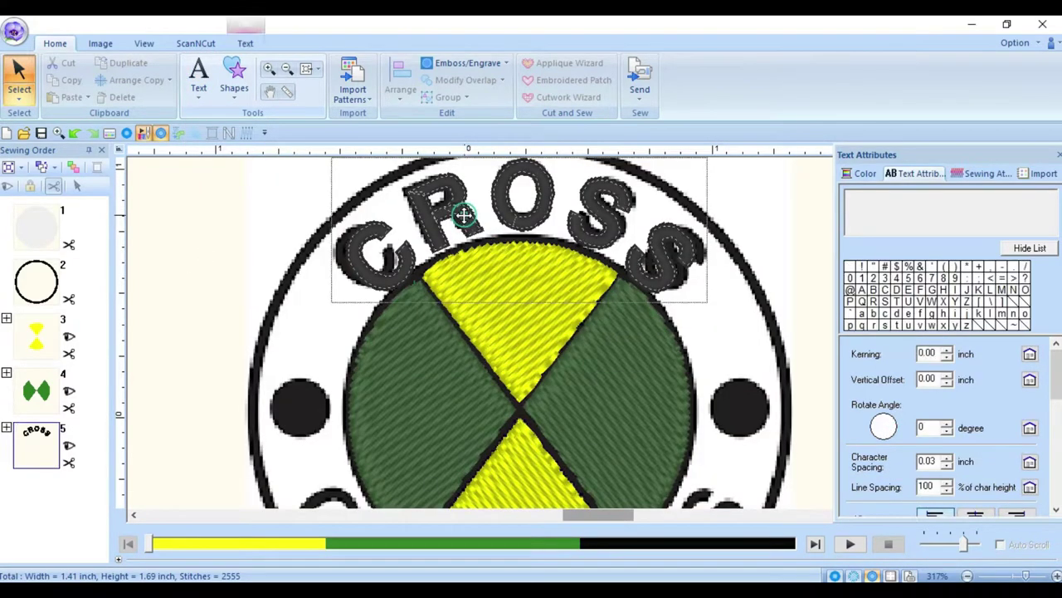
right_click(465, 219)
left_click(583, 262)
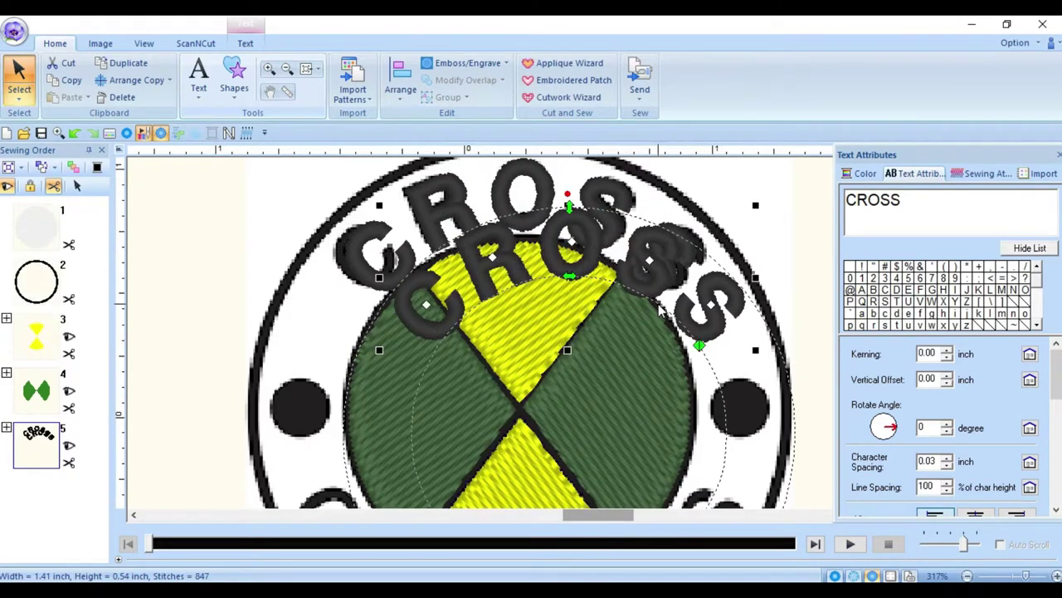
scroll(646, 287, "down", 2)
left_click_drag(458, 176, 344, 480)
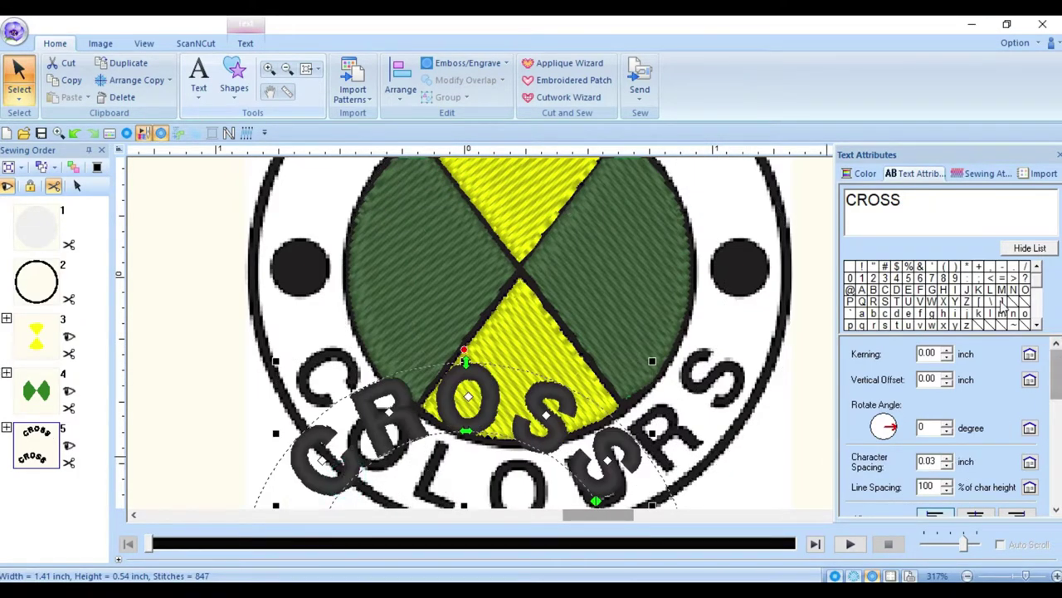
- Replace the copied text with COLOURS and apply the circular transform that curves it along the bottom of the ring
left_click(905, 199)
left_click_drag(904, 200, 846, 199)
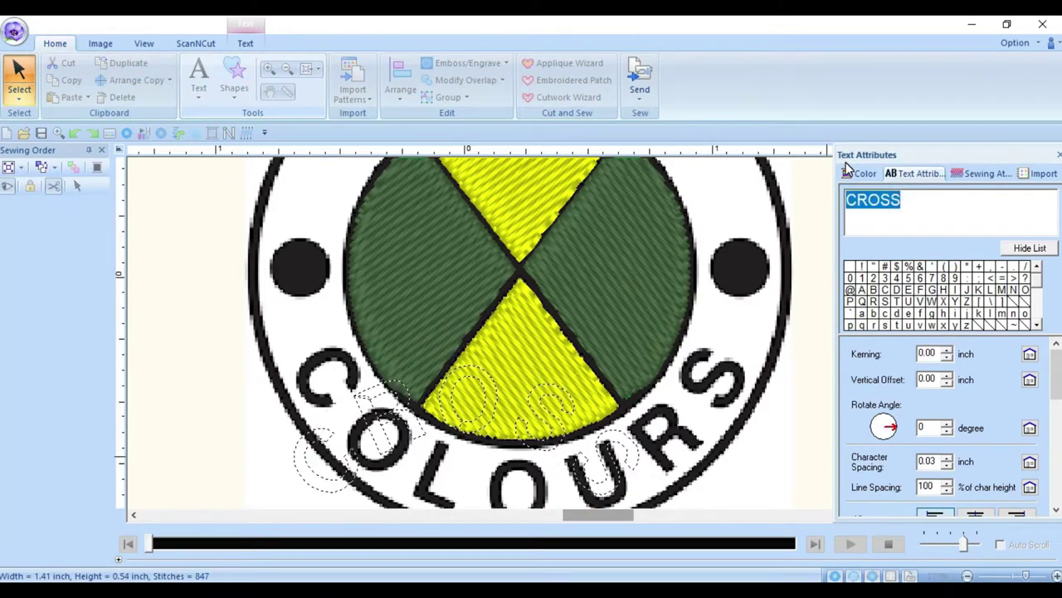
type("COLOURS")
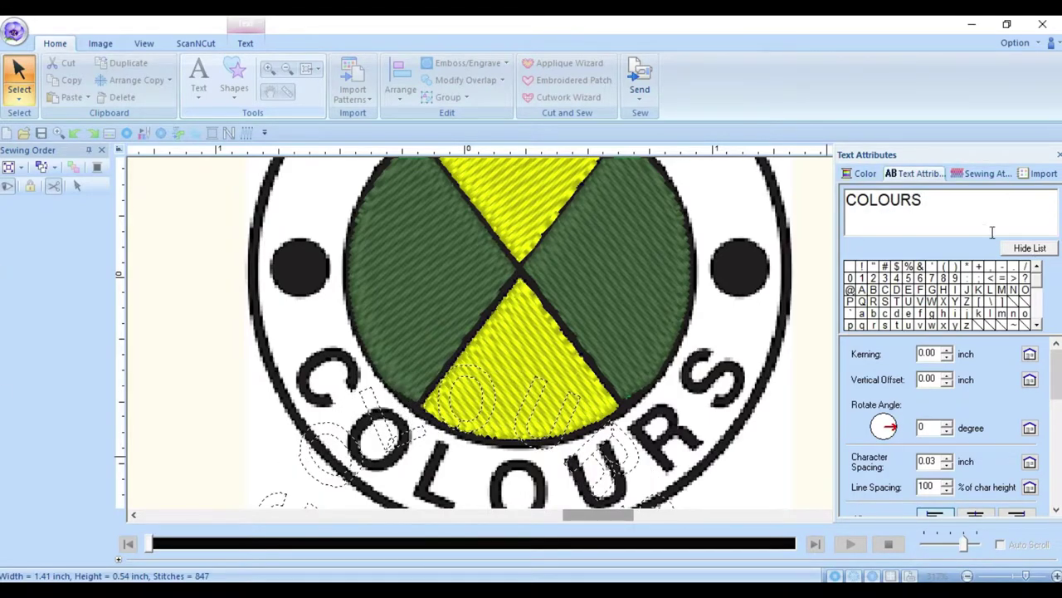
scroll(947, 423, "down", 5)
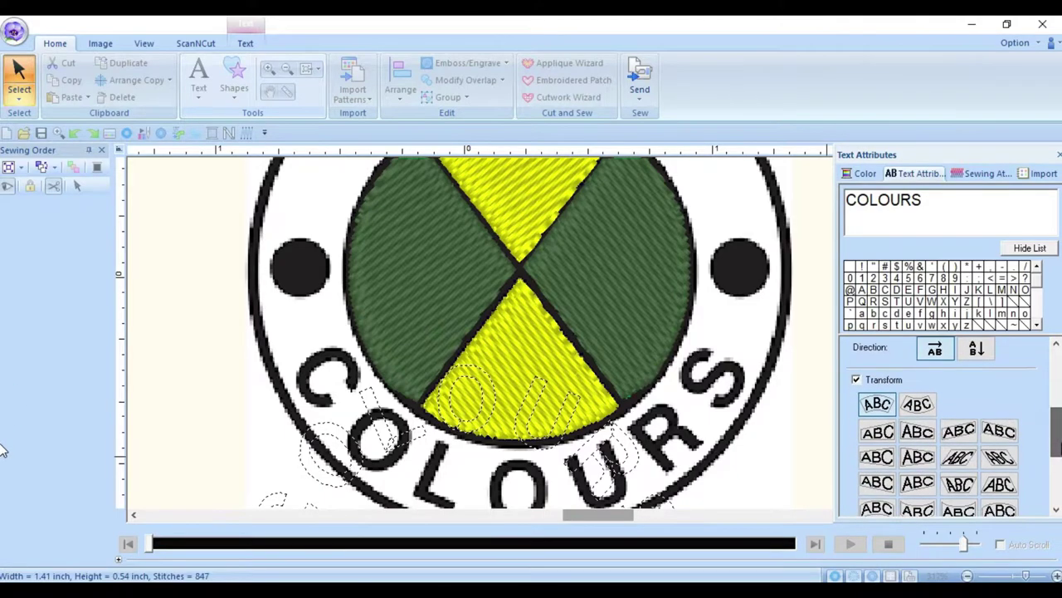
left_click(919, 405)
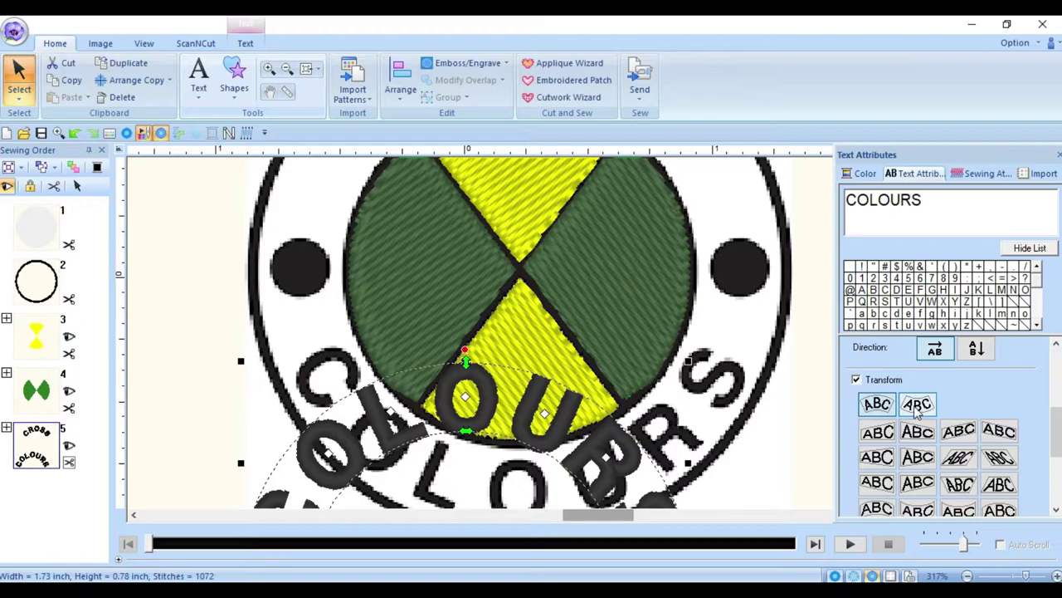
left_click(918, 405)
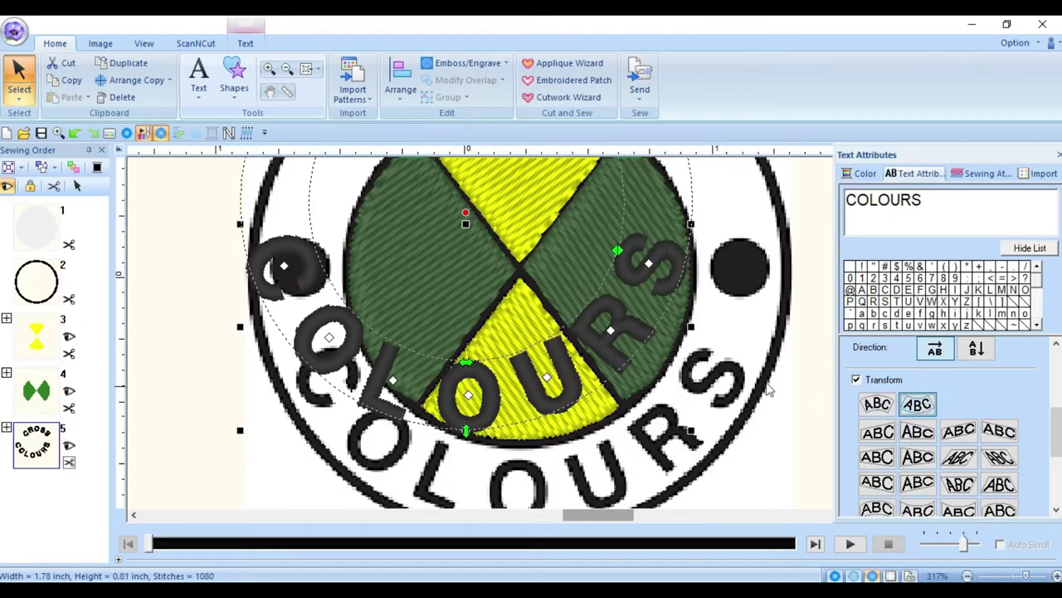
- Align the curved COLOURS text with the template lettering and shrink it to about 1.70 by 0.78 inch
left_click_drag(593, 339, 644, 454)
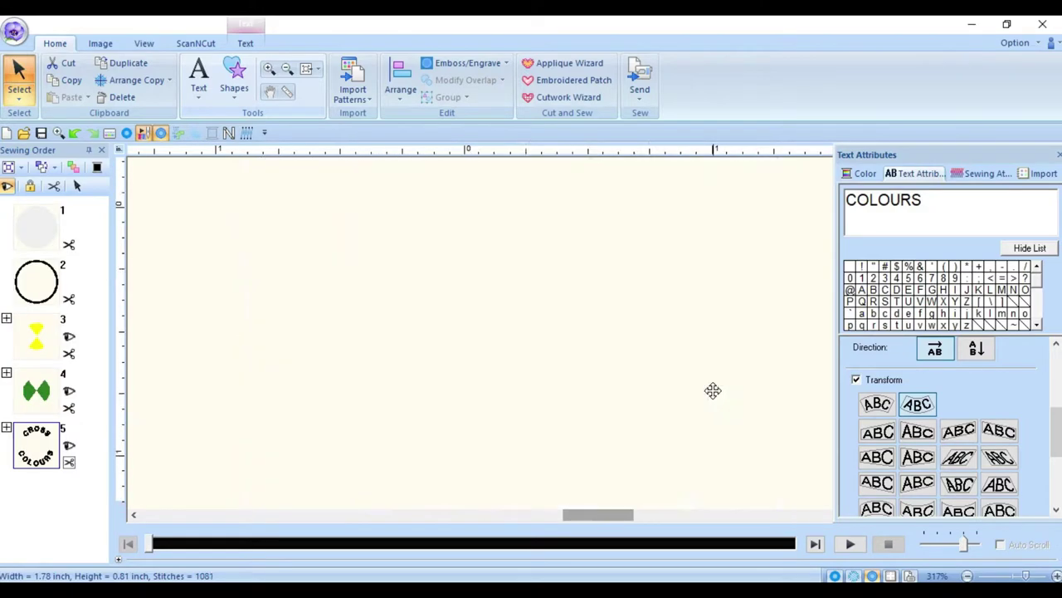
left_click_drag(671, 352, 677, 357)
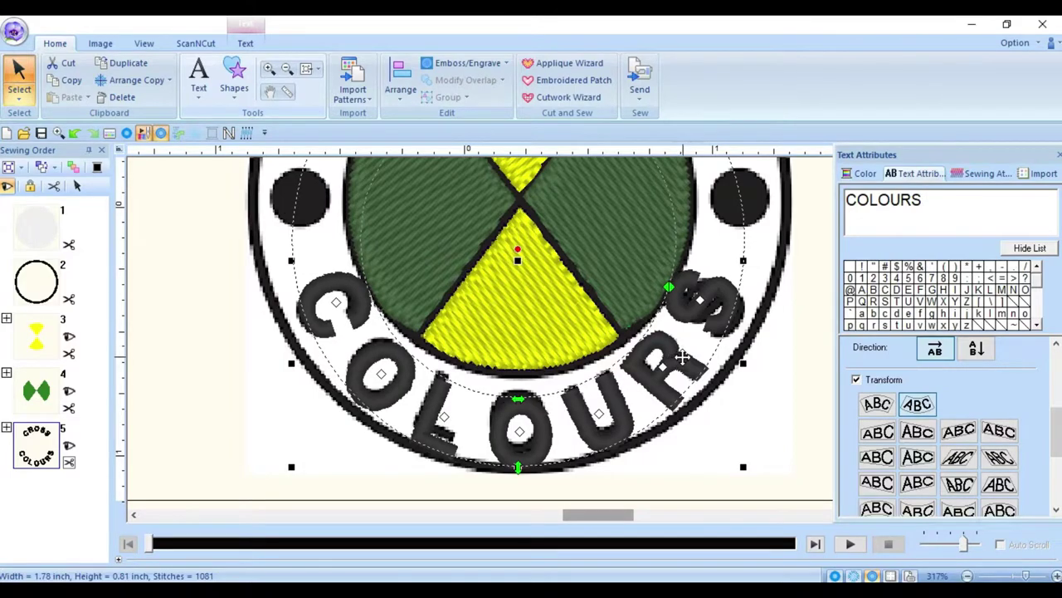
left_click_drag(1058, 429, 1058, 419)
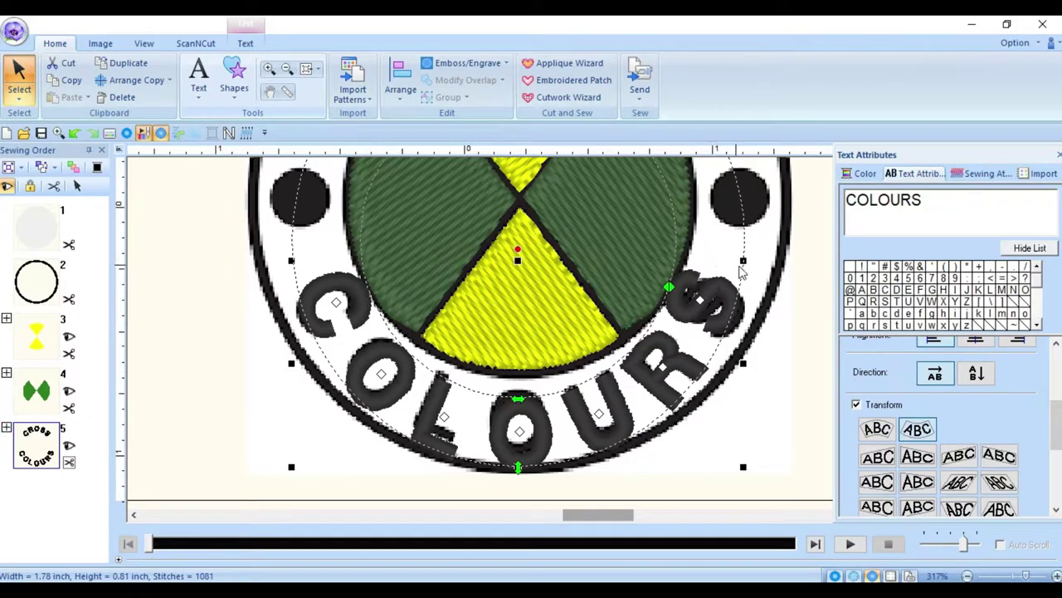
left_click_drag(743, 467, 733, 462)
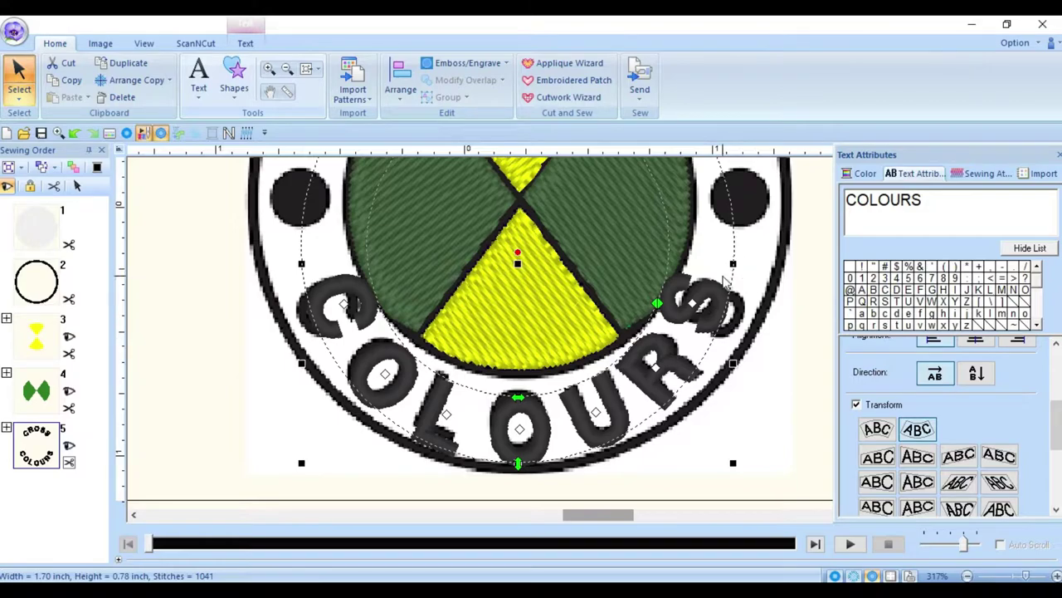
- Try a character spacing of 0.04 inch on the COLOURS text and return it to 0.03 inch
left_click_drag(1056, 431, 1052, 403)
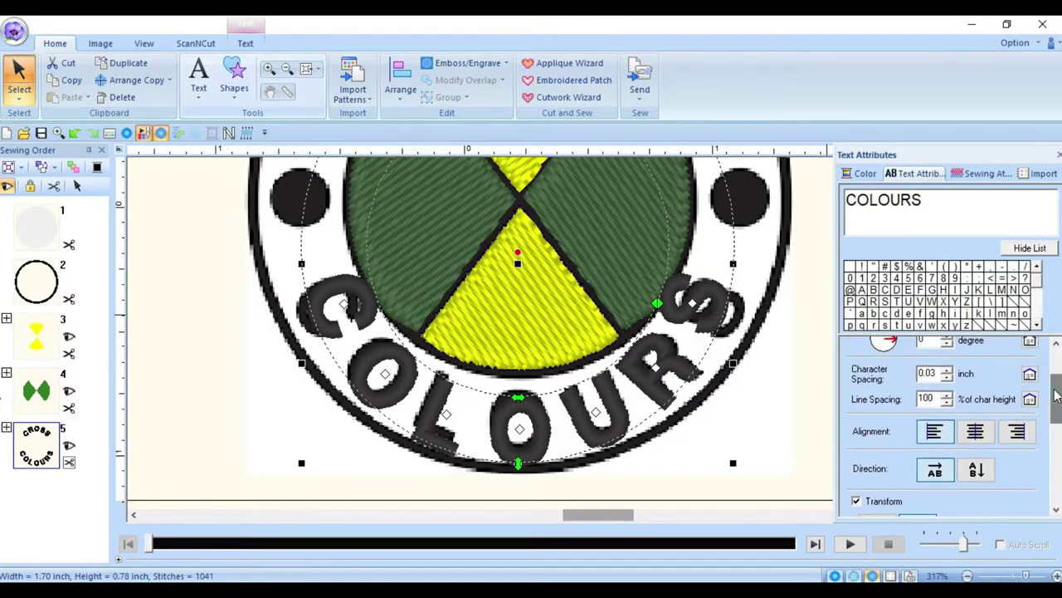
left_click(948, 374)
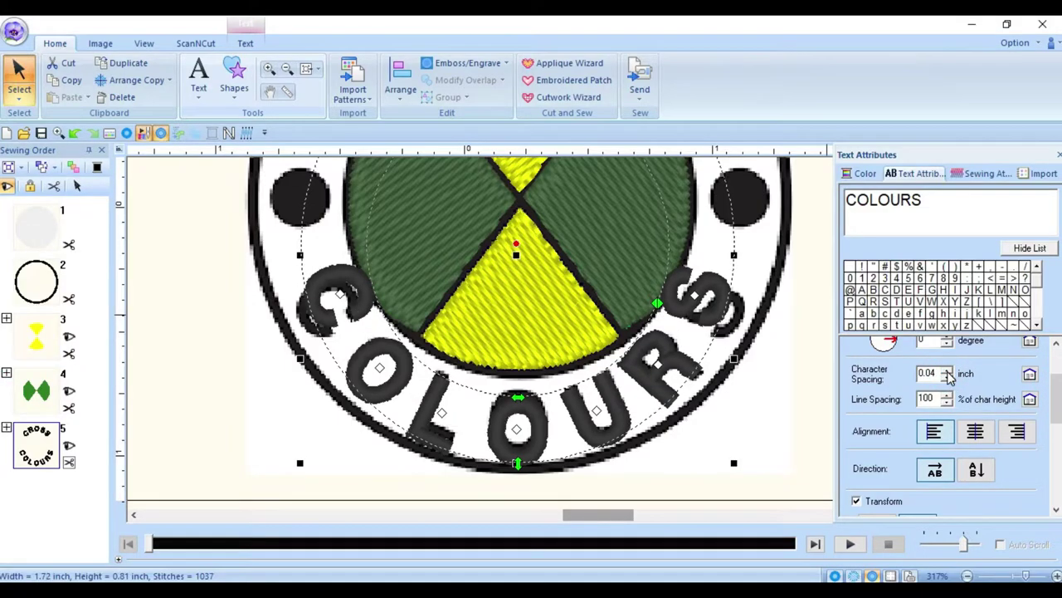
left_click(949, 378)
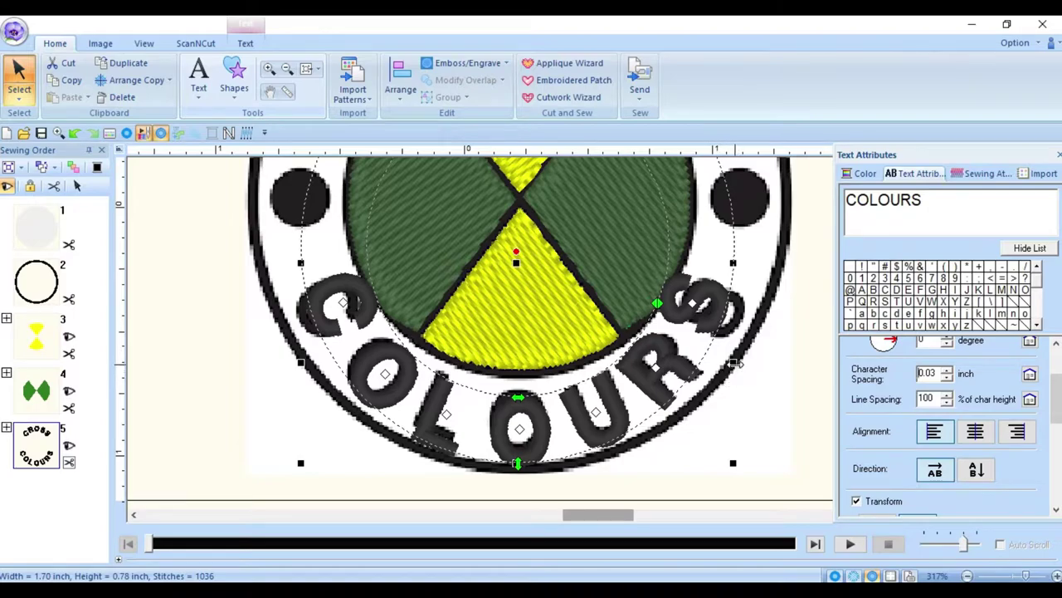
- Try shrinking the COLOURS text to about 1.53 by 0.70 inch and undo back to the 0.04 inch character spacing
left_click_drag(733, 363, 749, 362)
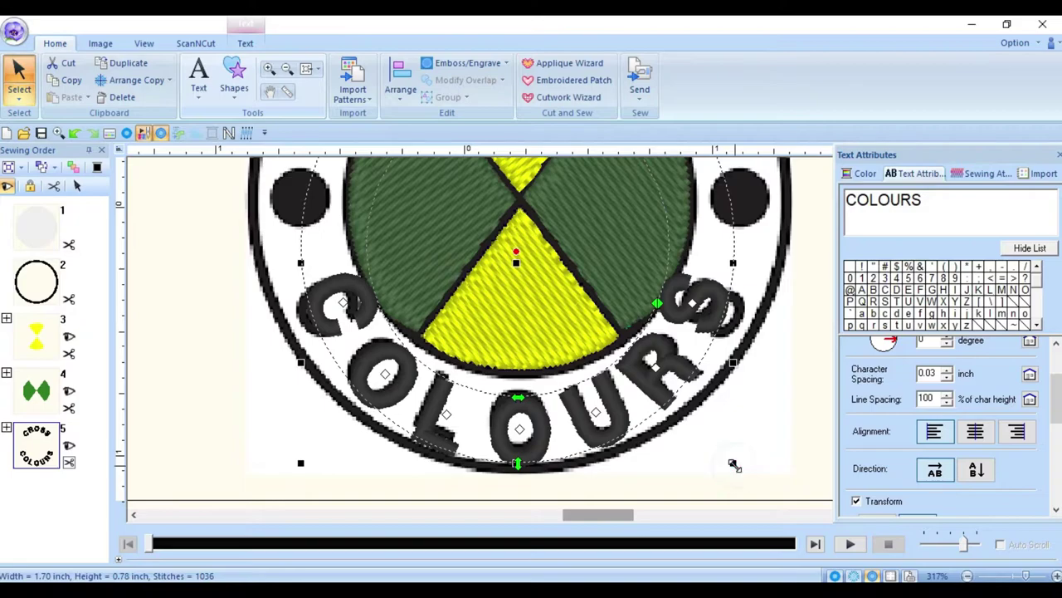
left_click_drag(734, 462, 724, 450)
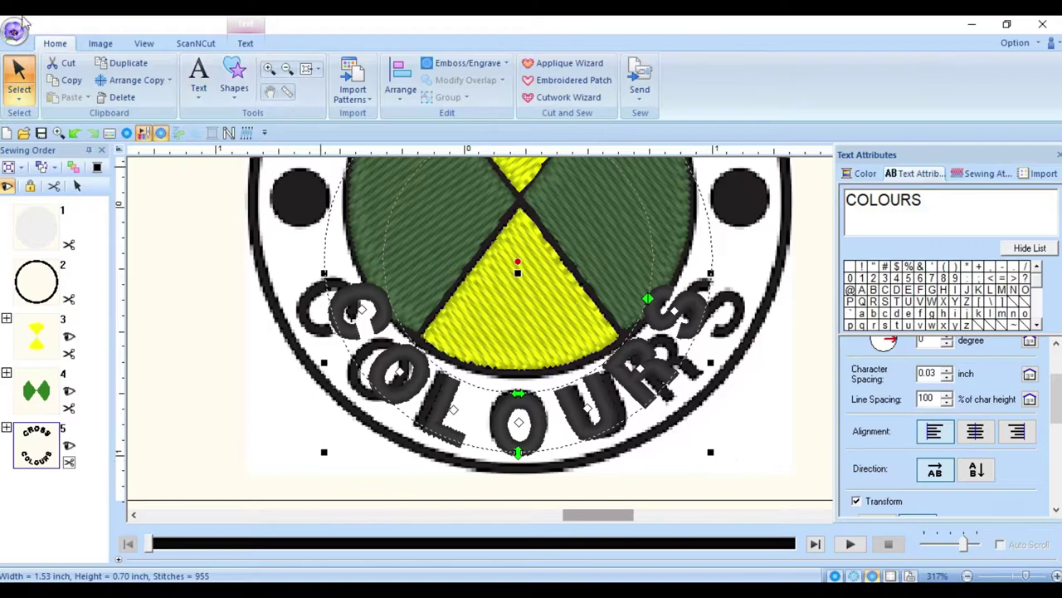
left_click(75, 135)
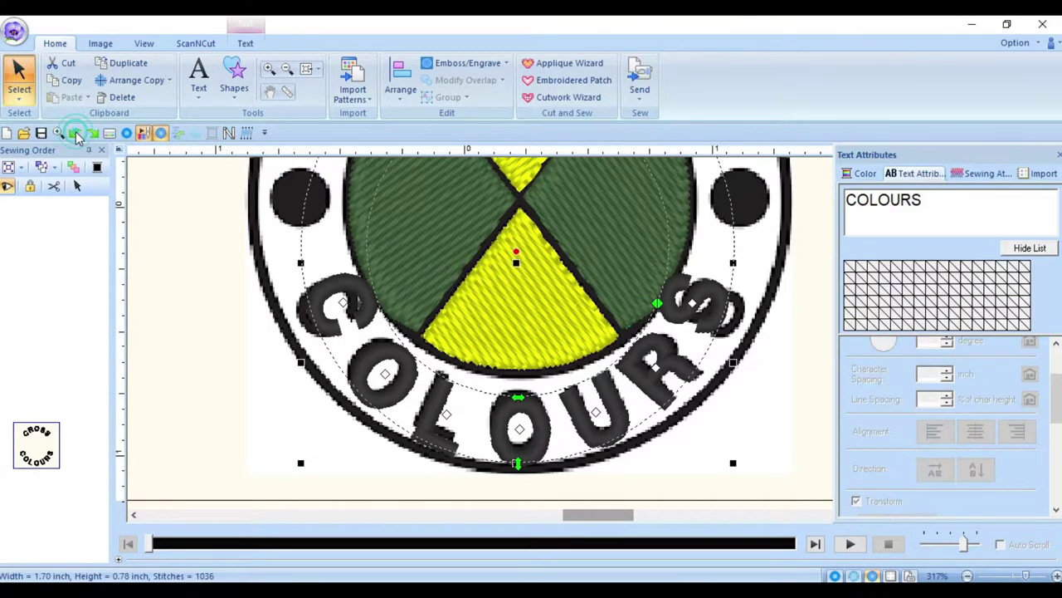
left_click(75, 135)
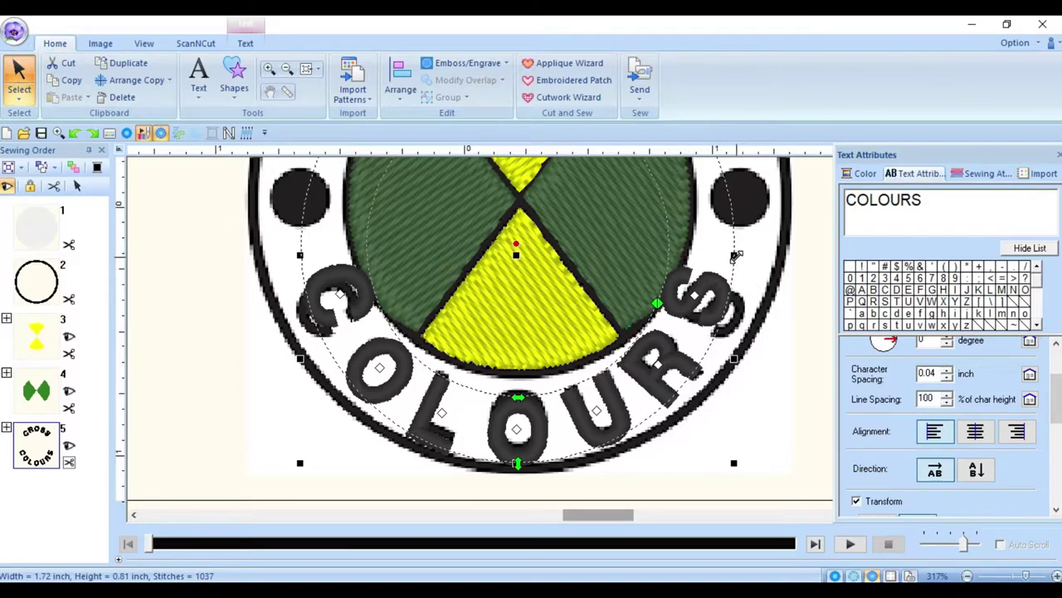
- Try extending the outer arc of the COLOURS text to make taller letters, and undo back to the 0.03 inch character spacing
scroll(770, 415, "up", 1)
left_click(517, 463)
mouse_move(516, 462)
left_mouse_down()
mouse_move(516, 442)
mouse_move(516, 477)
left_mouse_up()
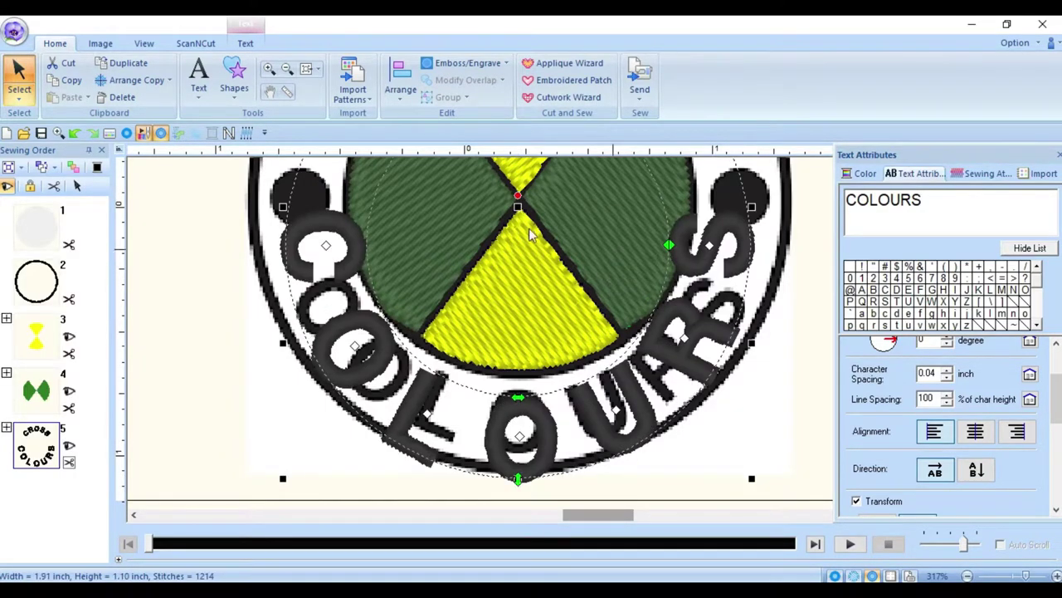
left_click(75, 133)
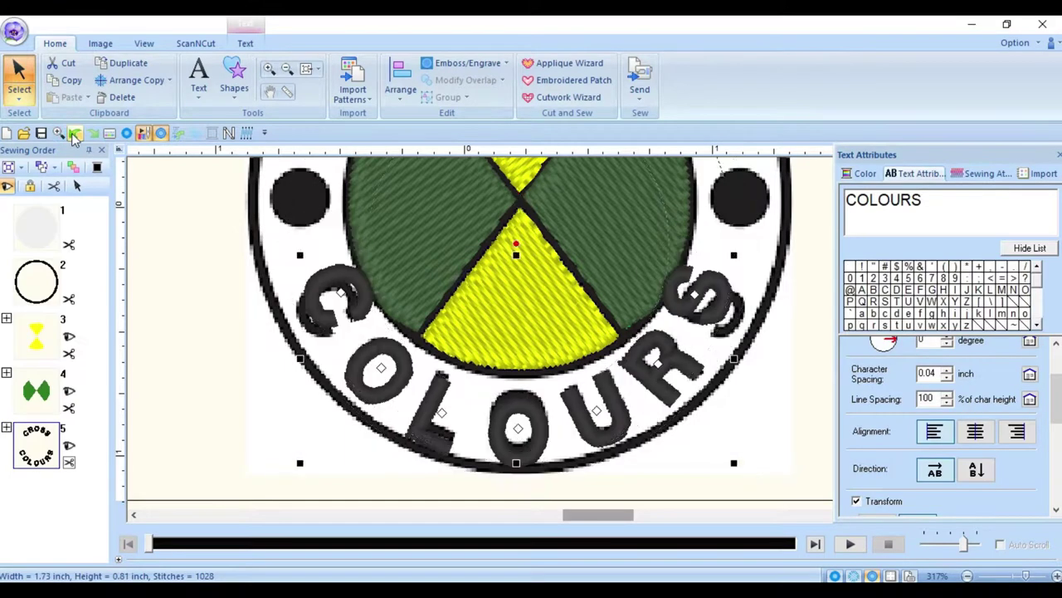
key("ctrl+z")
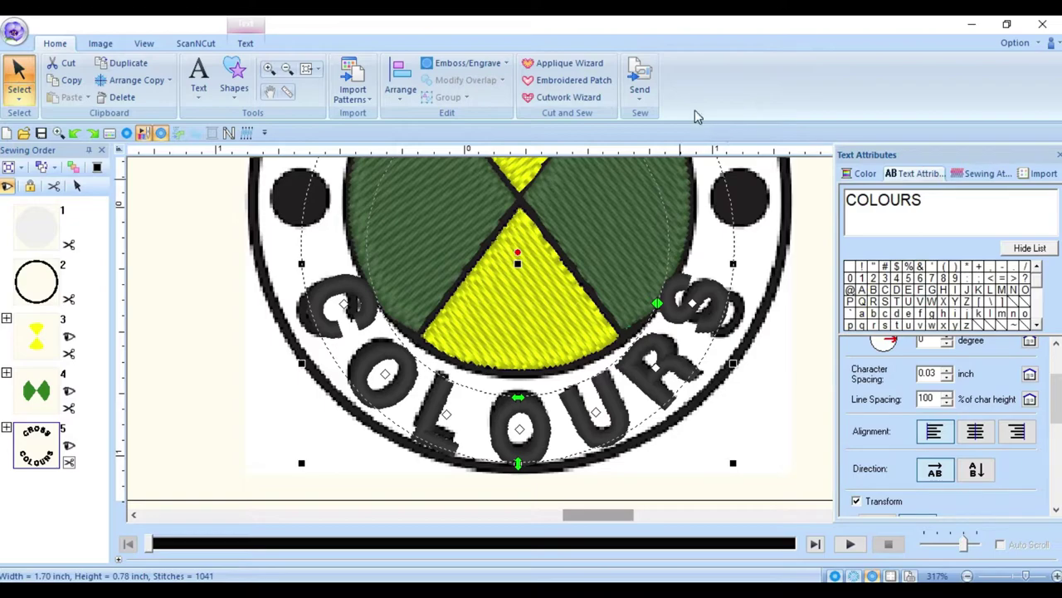
- Try a line spacing of 98% on the COLOURS text and restore it to 100%
left_click(949, 404)
left_click(949, 403)
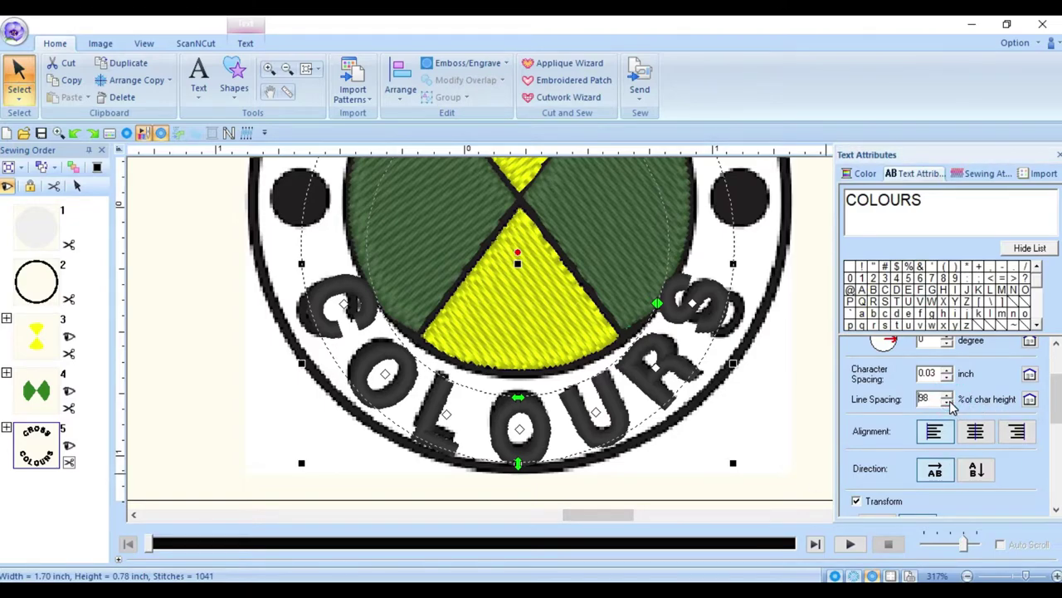
left_click(947, 397)
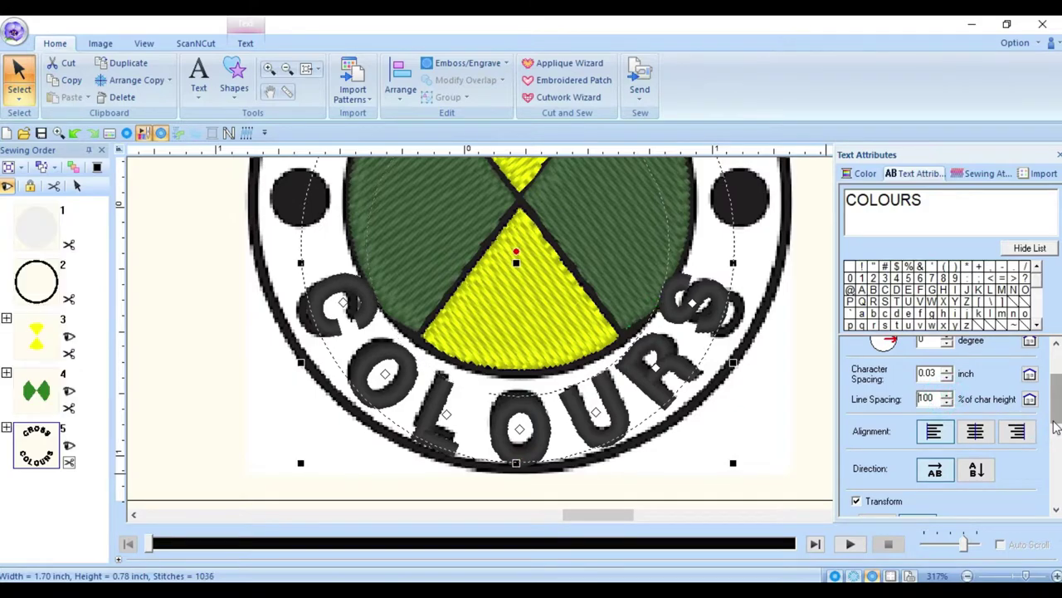
- Try kerning values of 0.02 and -0.01 inch on the COLOURS text and reset the kerning to 0.00
scroll(1057, 413, "up", 3)
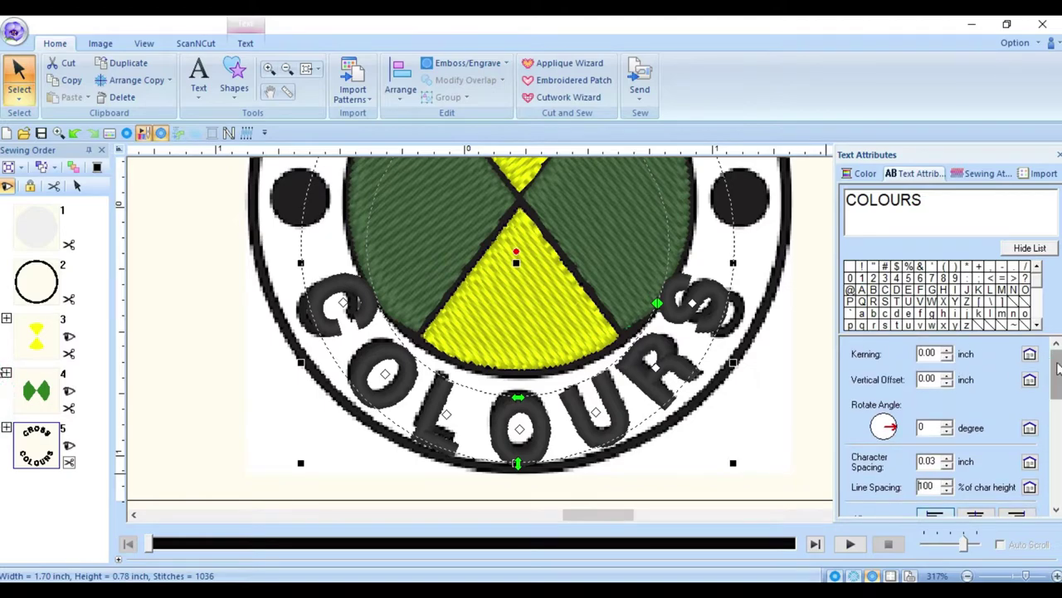
left_click(951, 352)
left_click(951, 352)
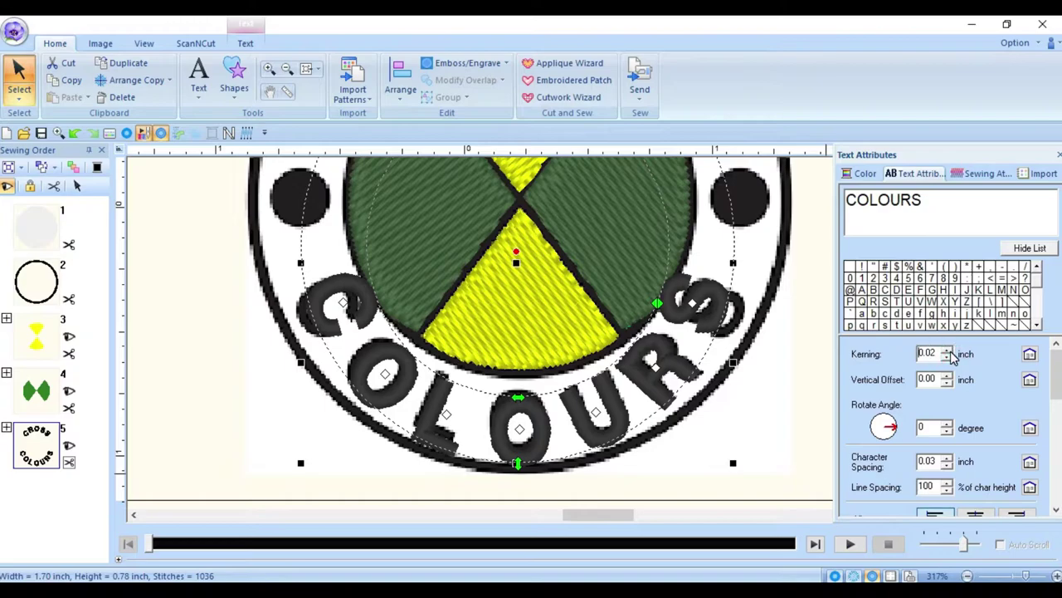
left_click(948, 360)
left_click(949, 359)
left_click(948, 360)
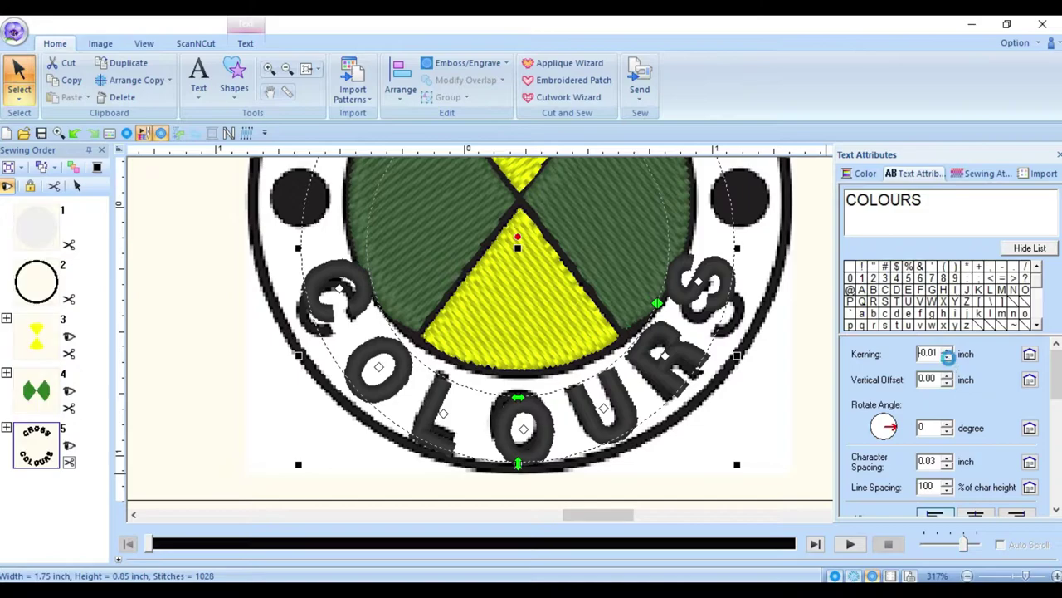
left_click(948, 351)
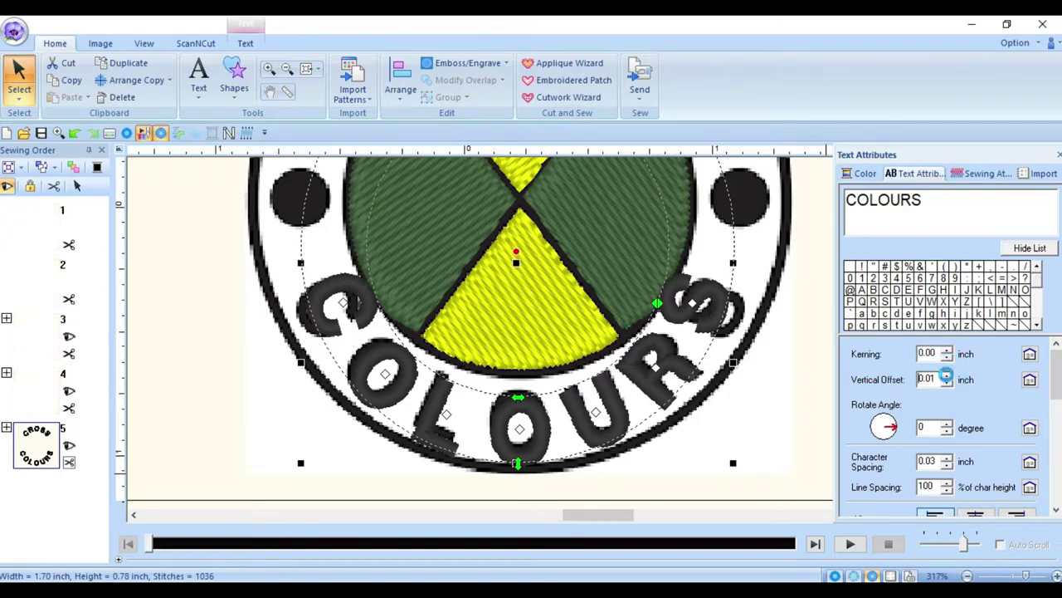
- Set the vertical offset of the COLOURS text to -0.01 inch
left_click(947, 383)
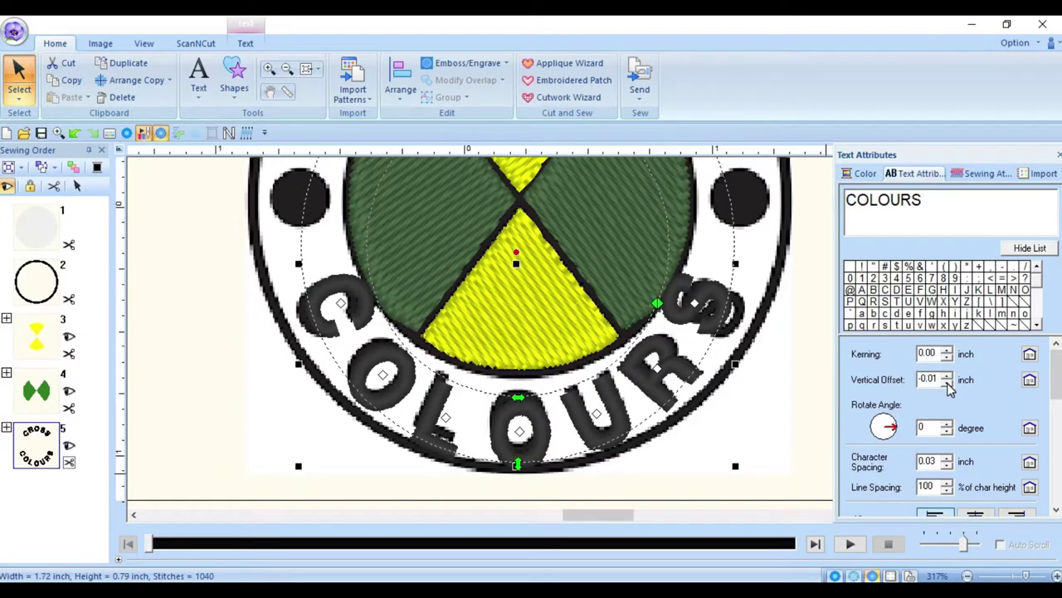
- Reset the vertical offset of the COLOURS text to 0.00 inch and widen its arc until the text is about 1.78 inches wide
left_click(947, 375)
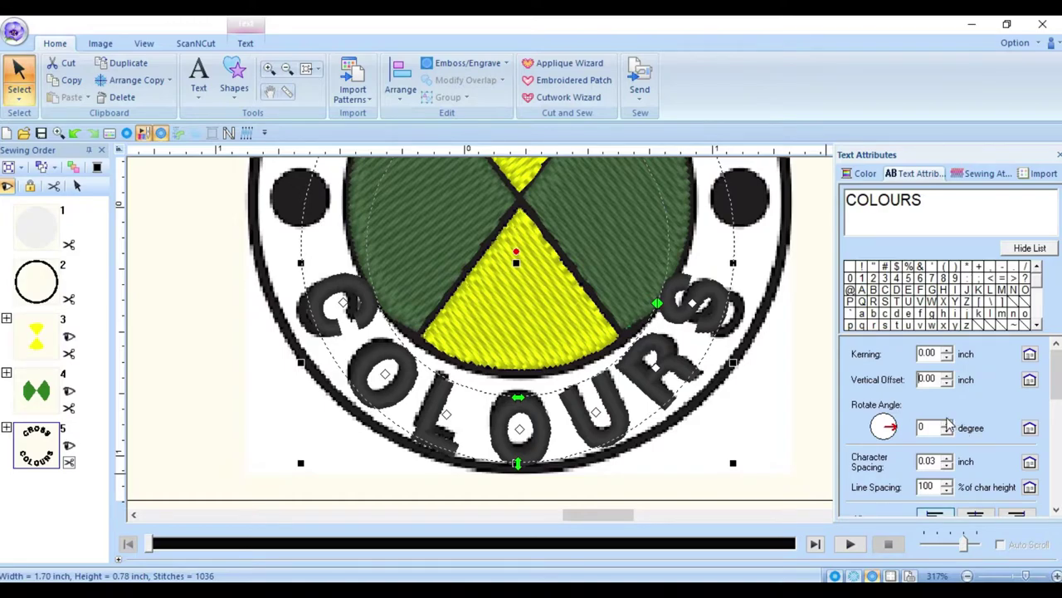
left_click(658, 304)
left_click_drag(660, 307, 657, 308)
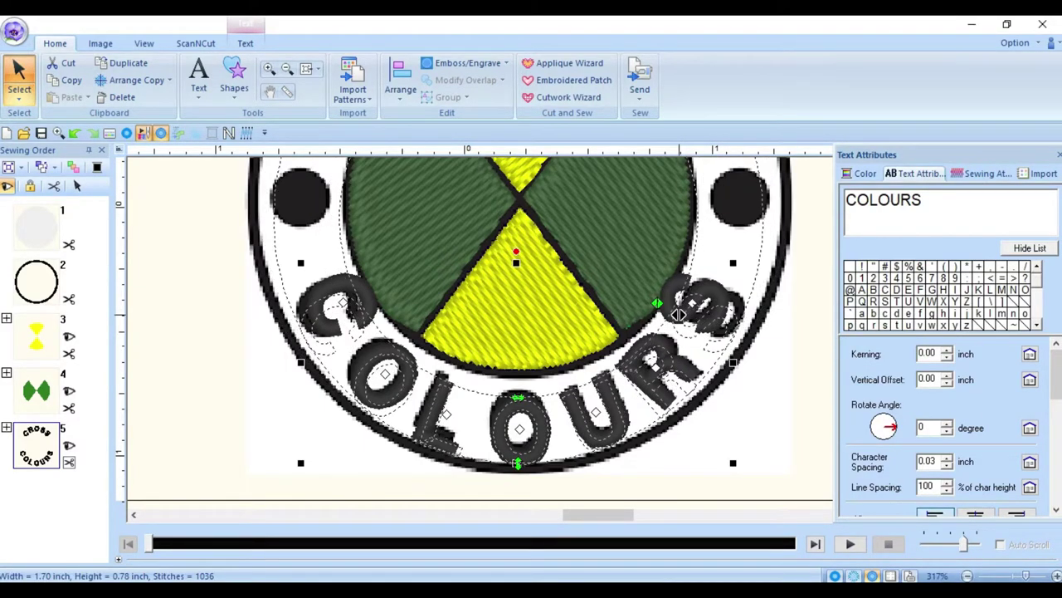
left_click_drag(676, 313, 672, 310)
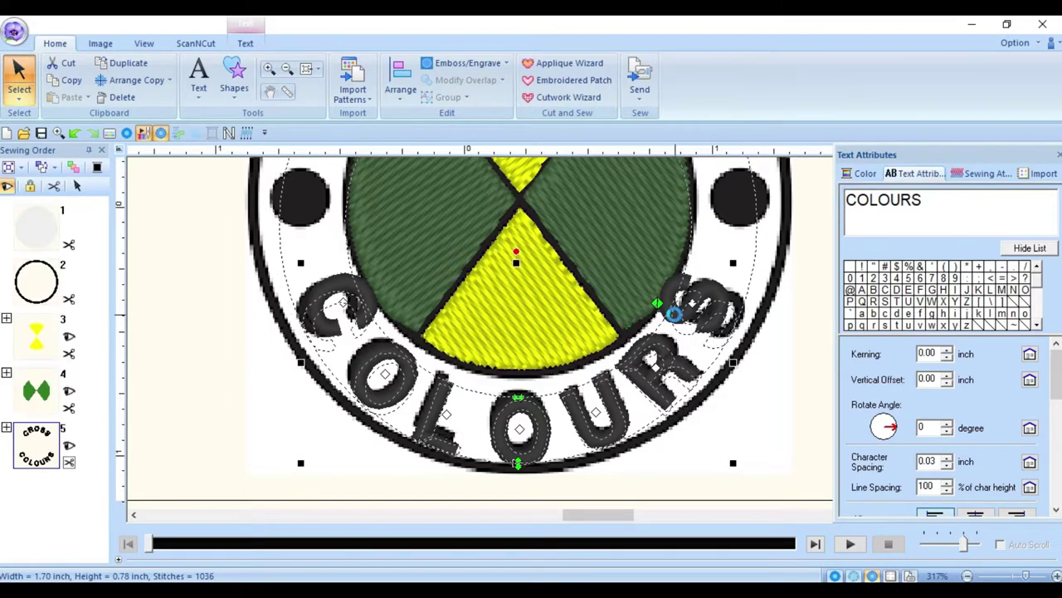
left_click(790, 423)
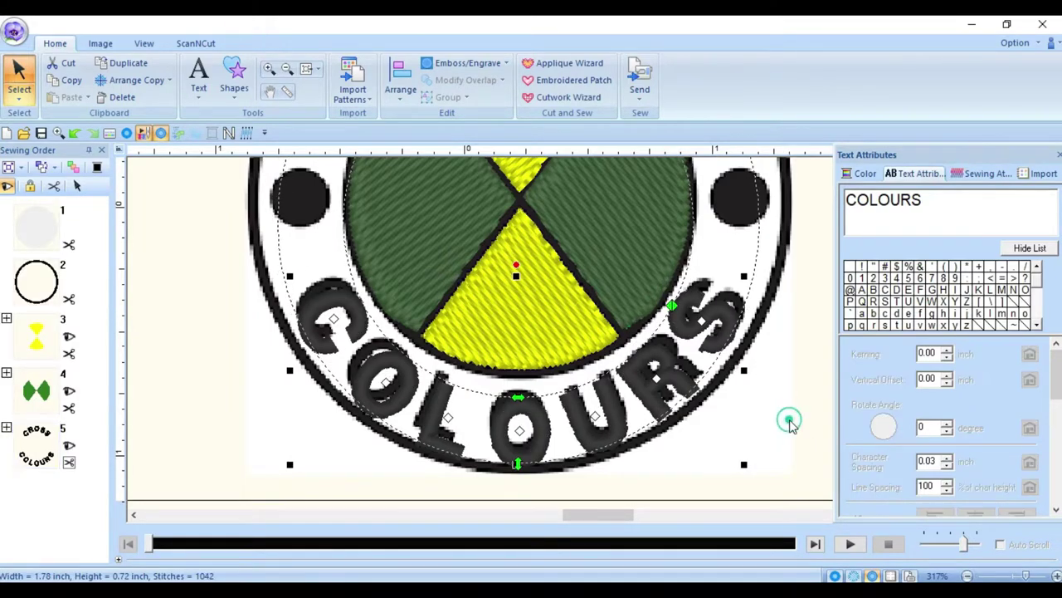
- Nudge the COLOURS text up two steps to match the lettering of the logo image
left_click(614, 419)
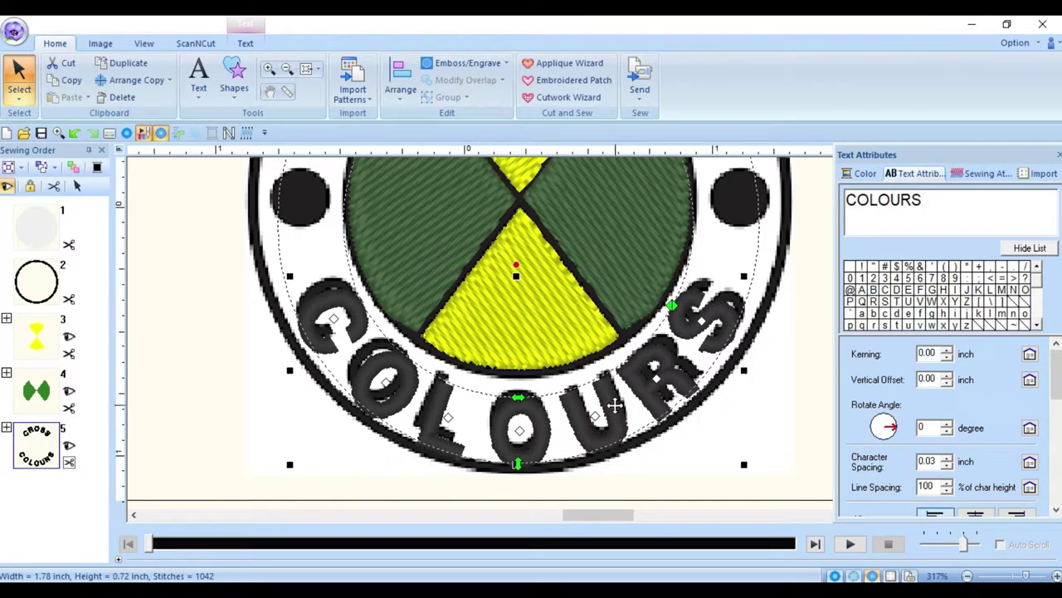
key("Up")
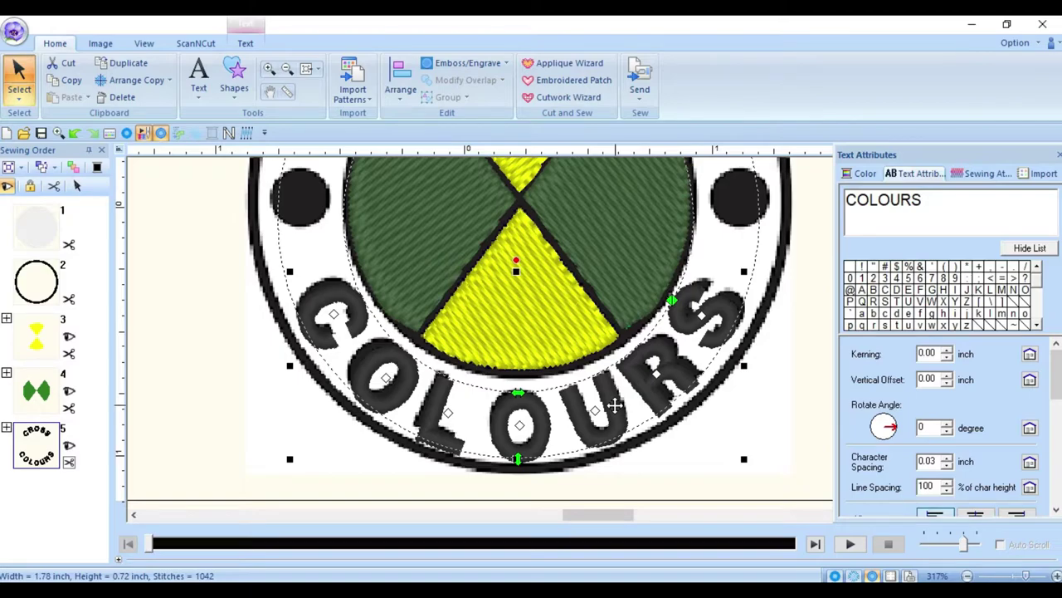
key("Up")
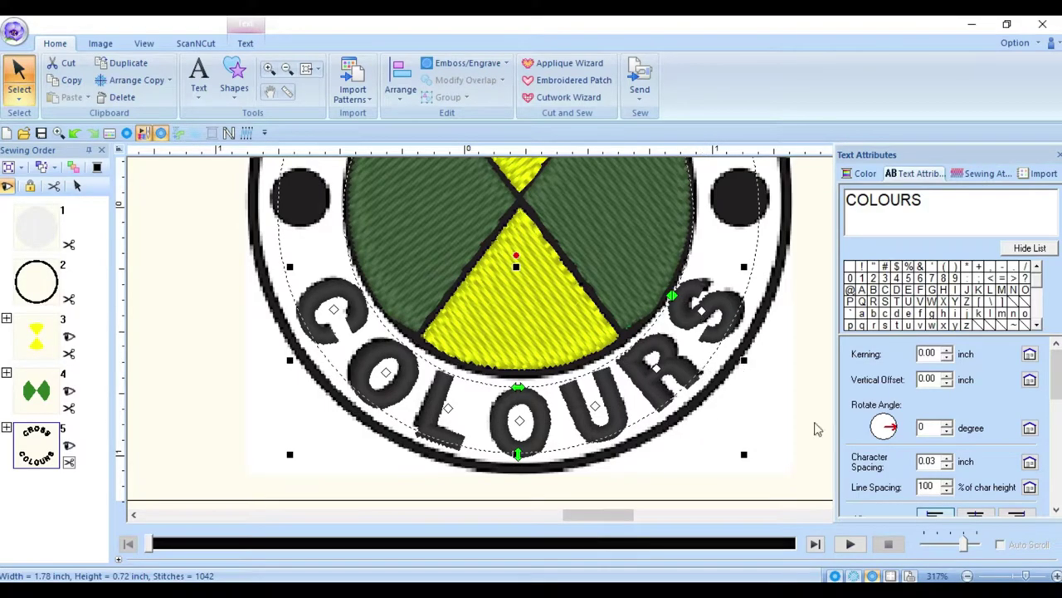
- Try rotating the COLOURS text clockwise around the ring and undo the rotation
scroll(830, 439, "up", 2)
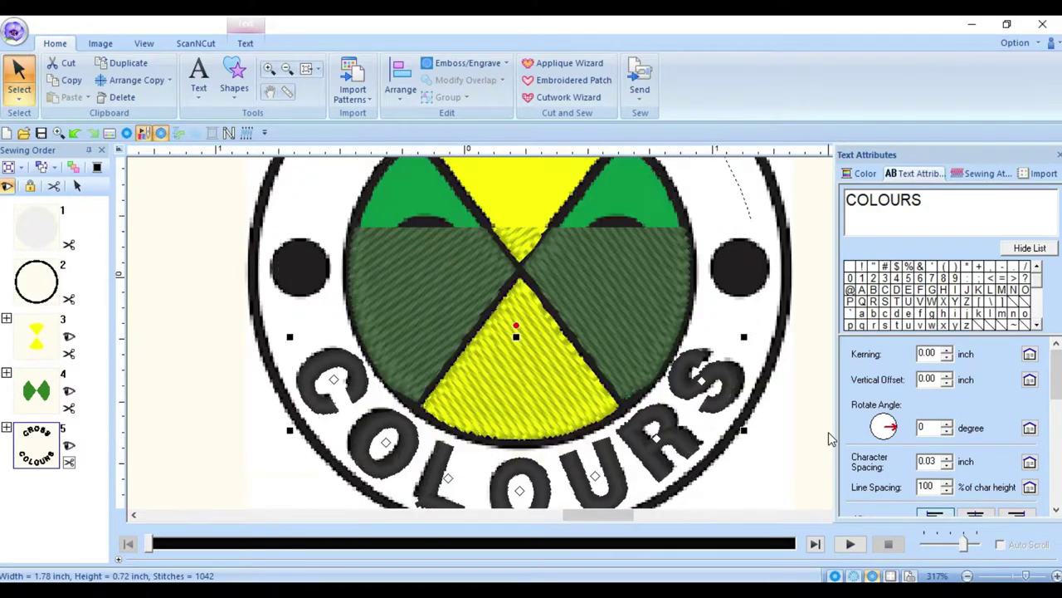
left_click(515, 324)
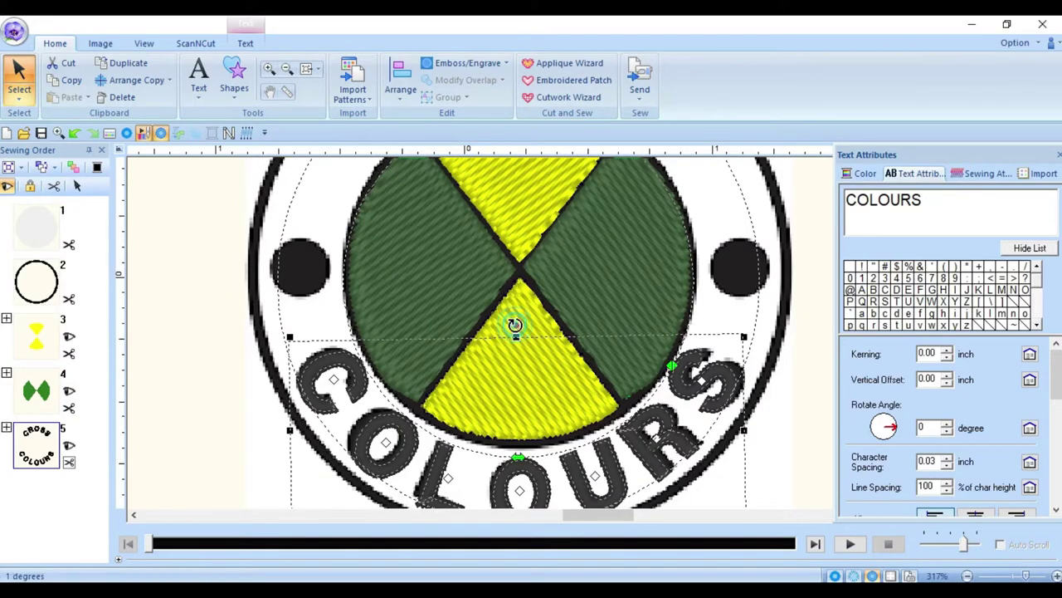
left_click(517, 325)
left_click(516, 325)
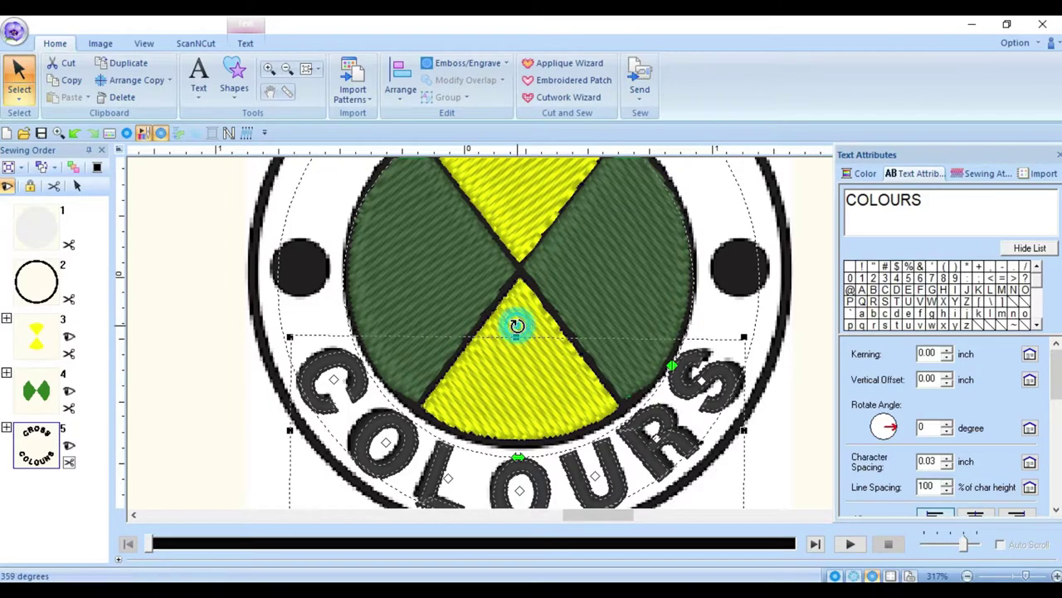
left_click_drag(516, 326, 518, 325)
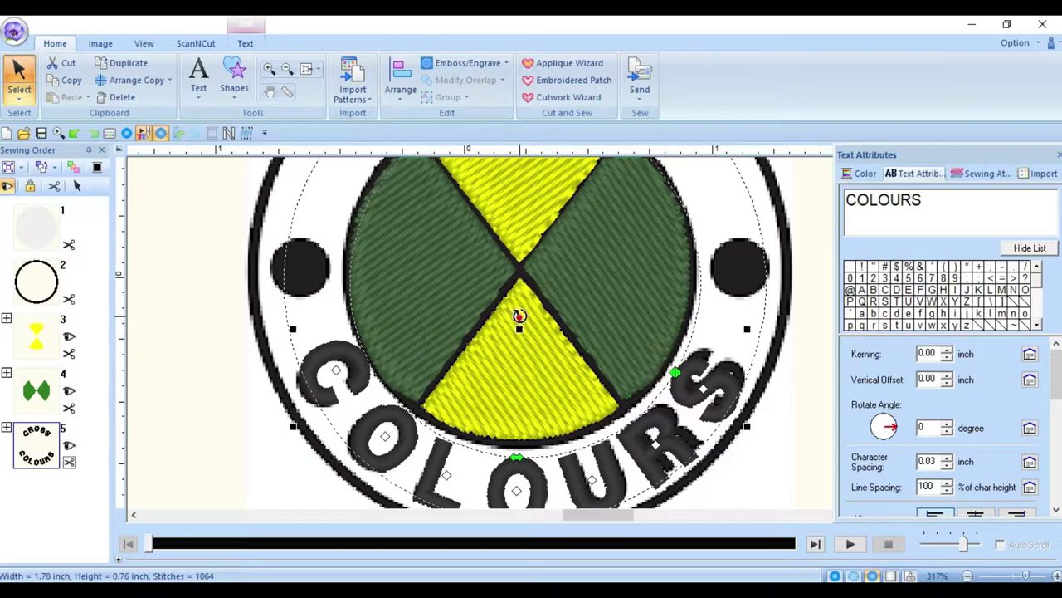
left_click(73, 133)
left_click(75, 133)
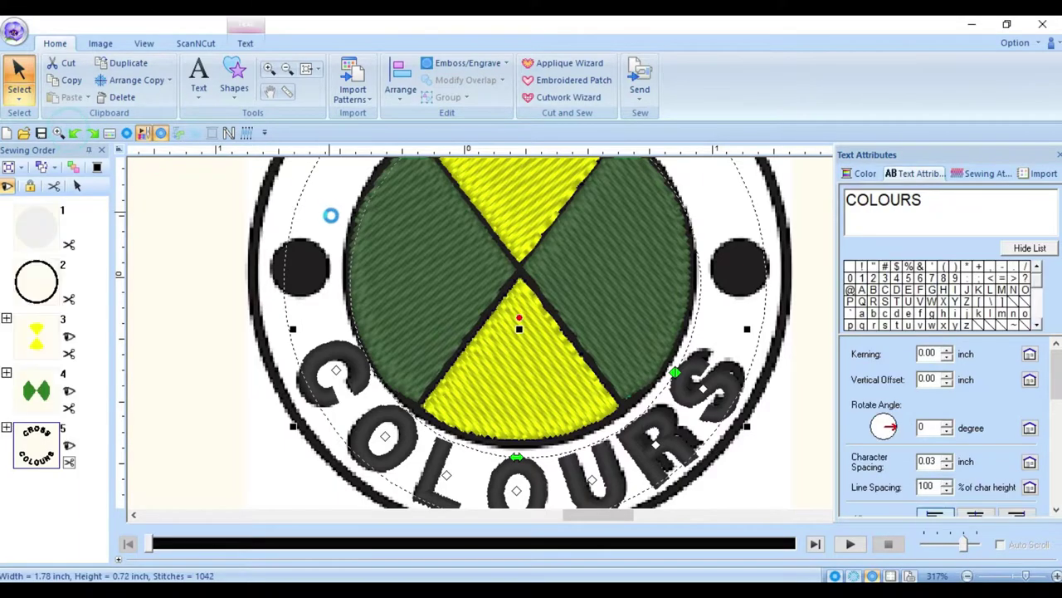
- Rotate the COLOURS text very slightly clockwise to align its letters with the logo image, and deselect it
left_click(515, 325)
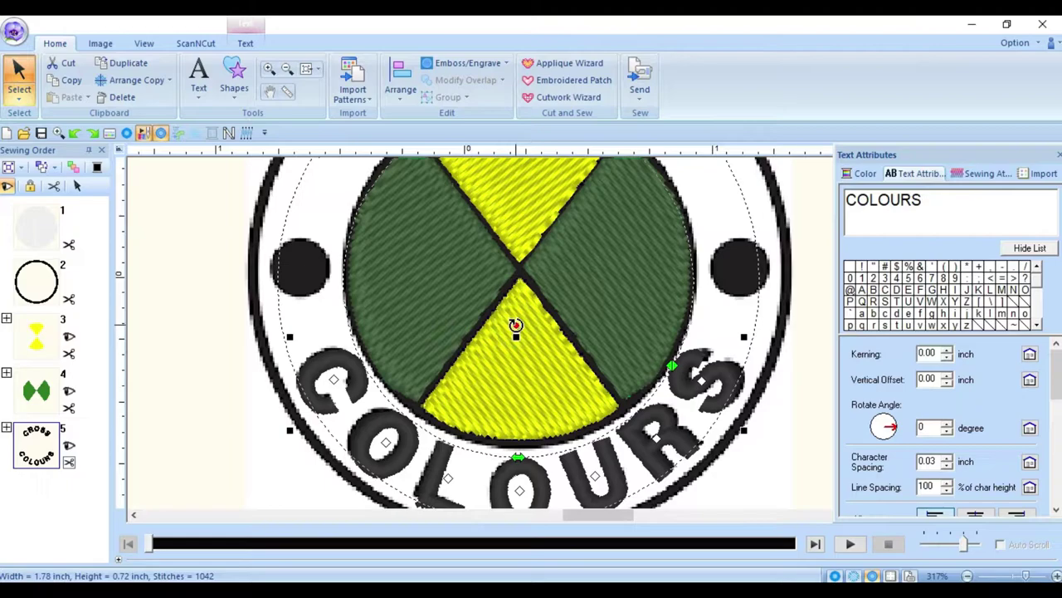
left_click(516, 325)
left_click(515, 324)
left_click(523, 332)
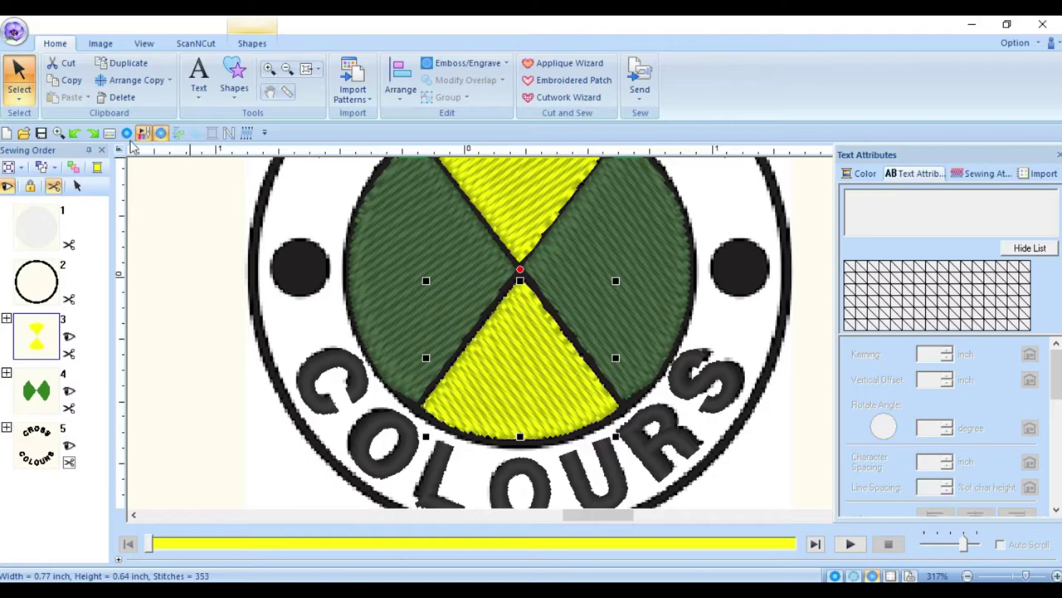
left_click(531, 469)
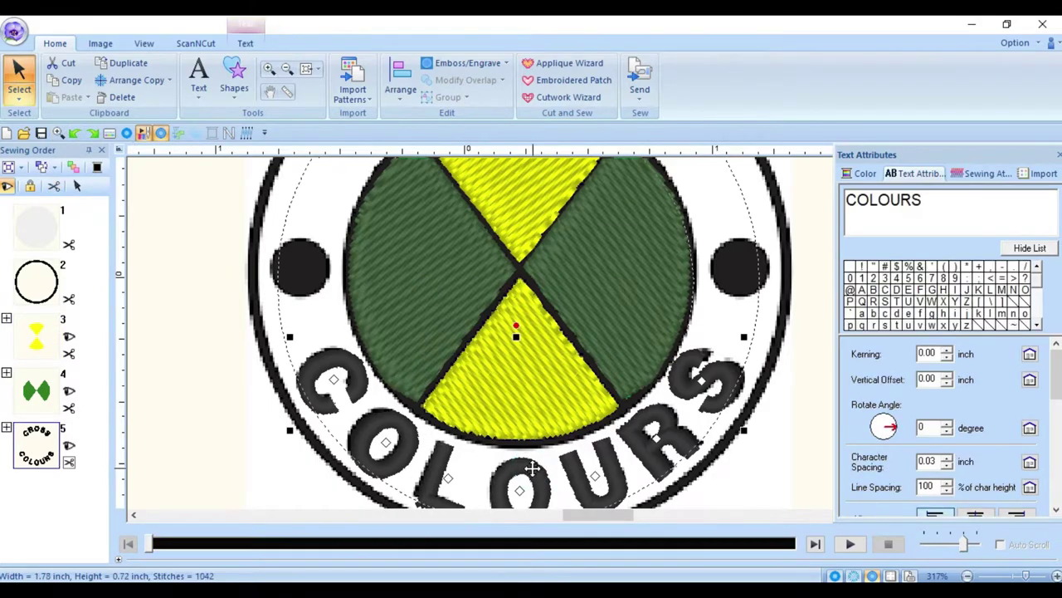
left_click(515, 326)
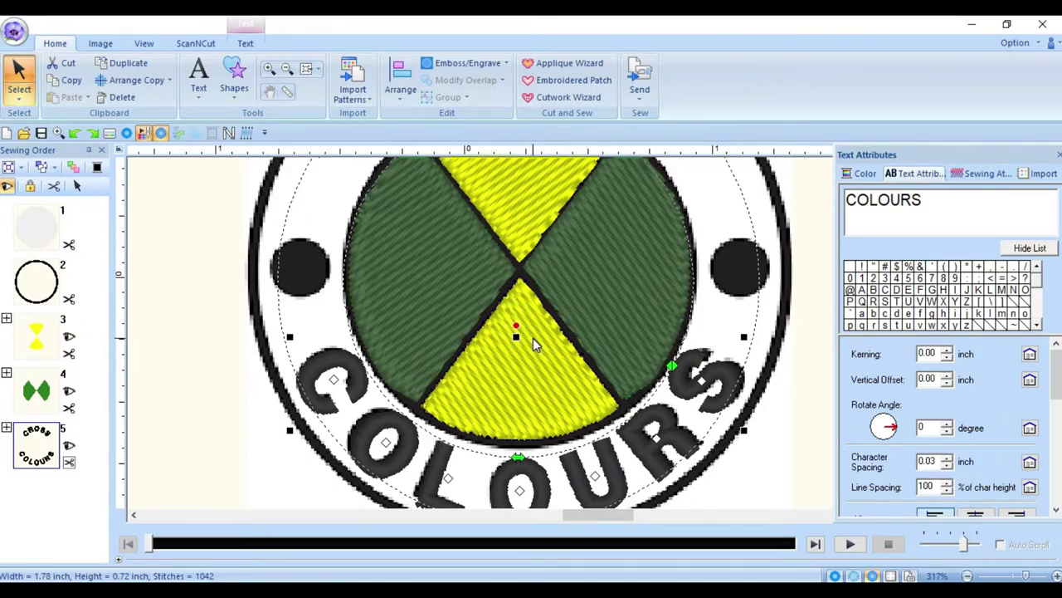
left_click(534, 346)
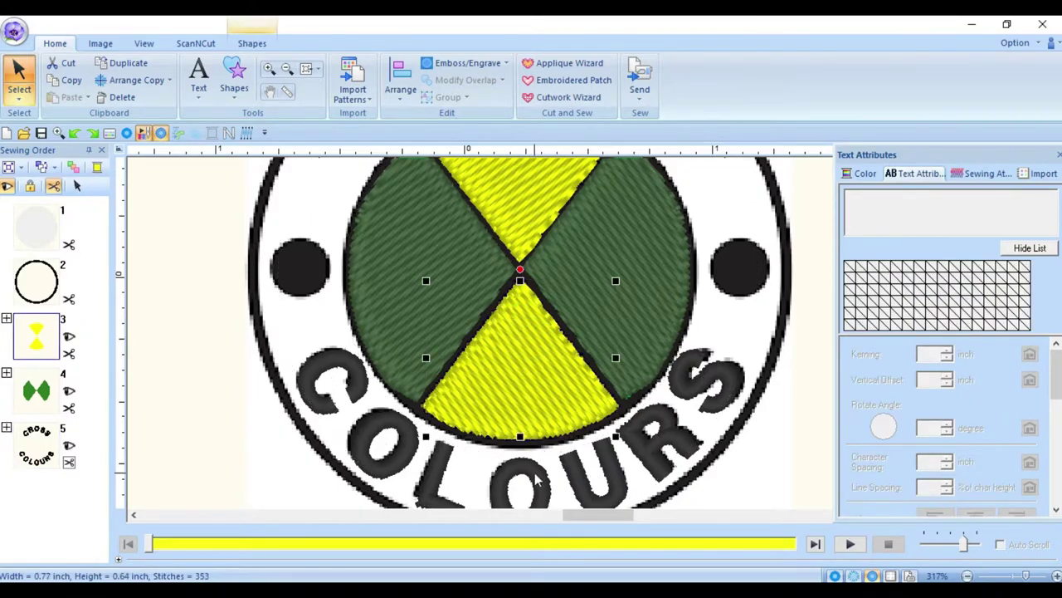
left_click(536, 480)
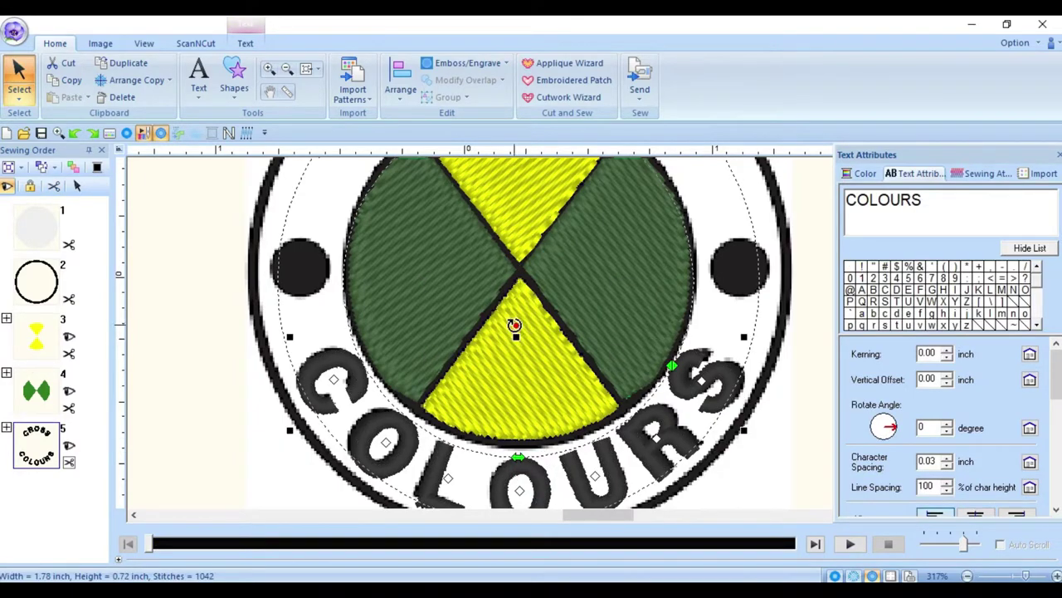
left_click_drag(515, 325, 517, 325)
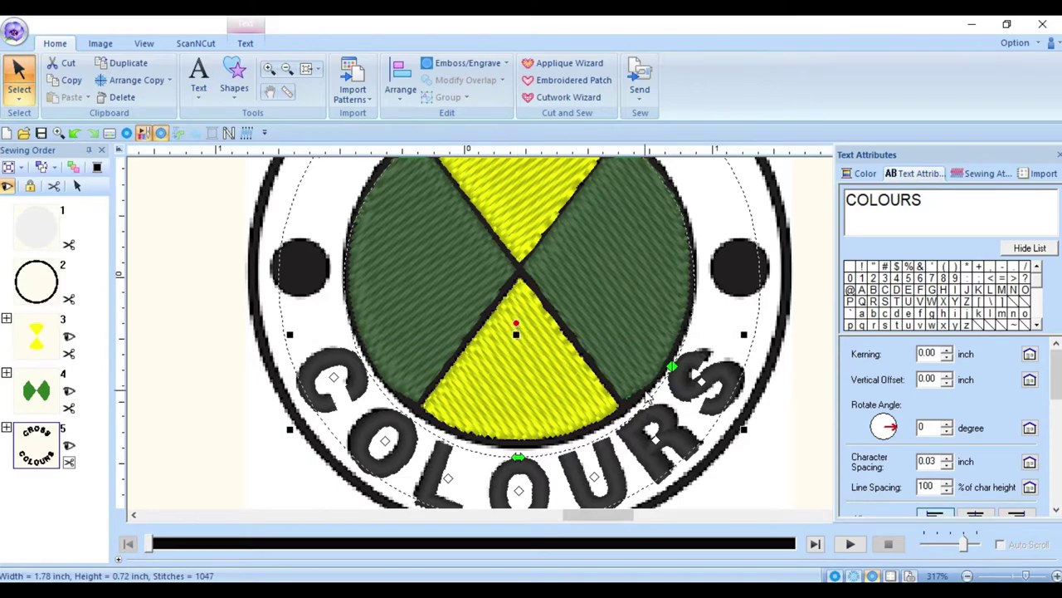
scroll(759, 421, "down", 2)
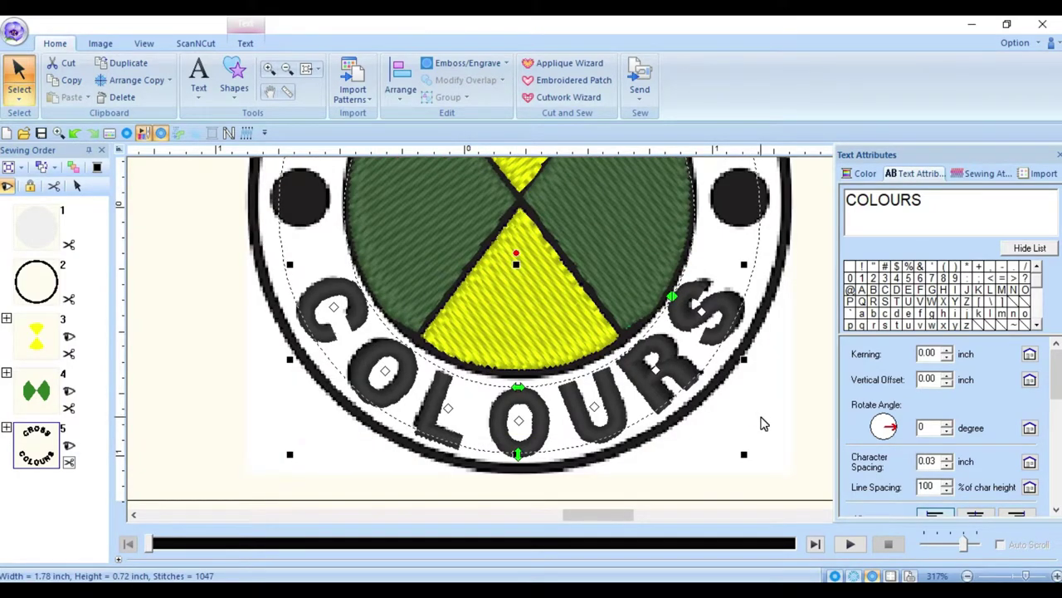
left_click(215, 359)
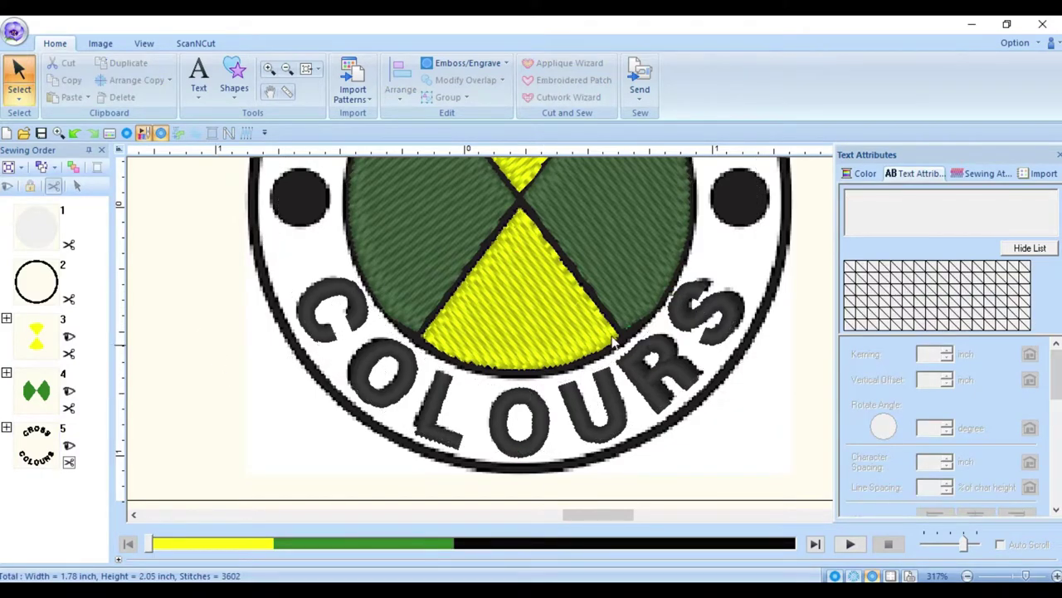
- Nudge the CROSS text up two steps and set its kerning to 0.01 inch
scroll(650, 374, "up", 2)
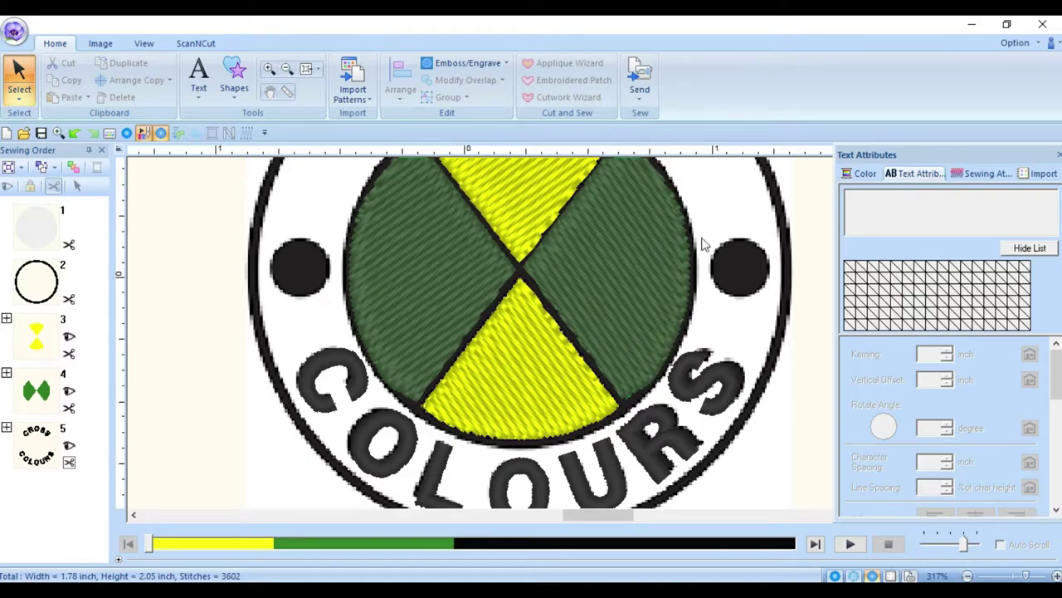
scroll(445, 202, "up", 2)
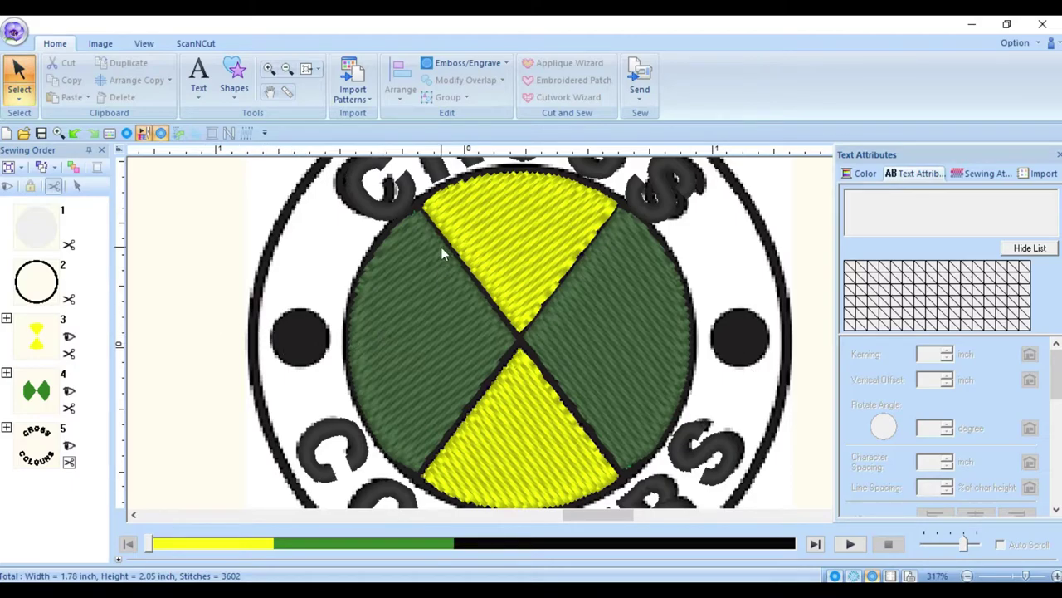
scroll(587, 307, "up", 2)
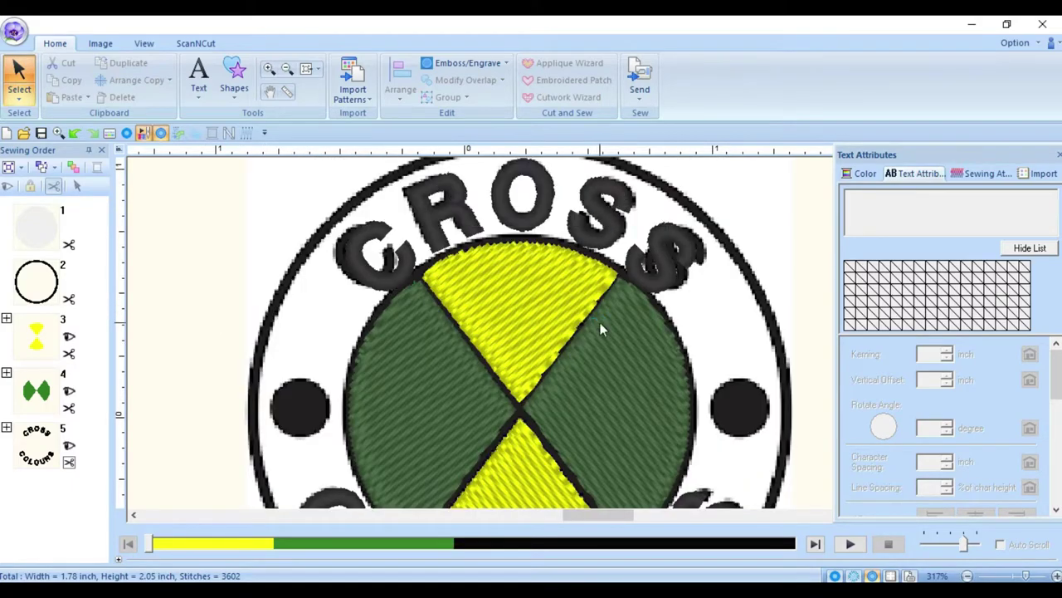
scroll(581, 299, "up", 2)
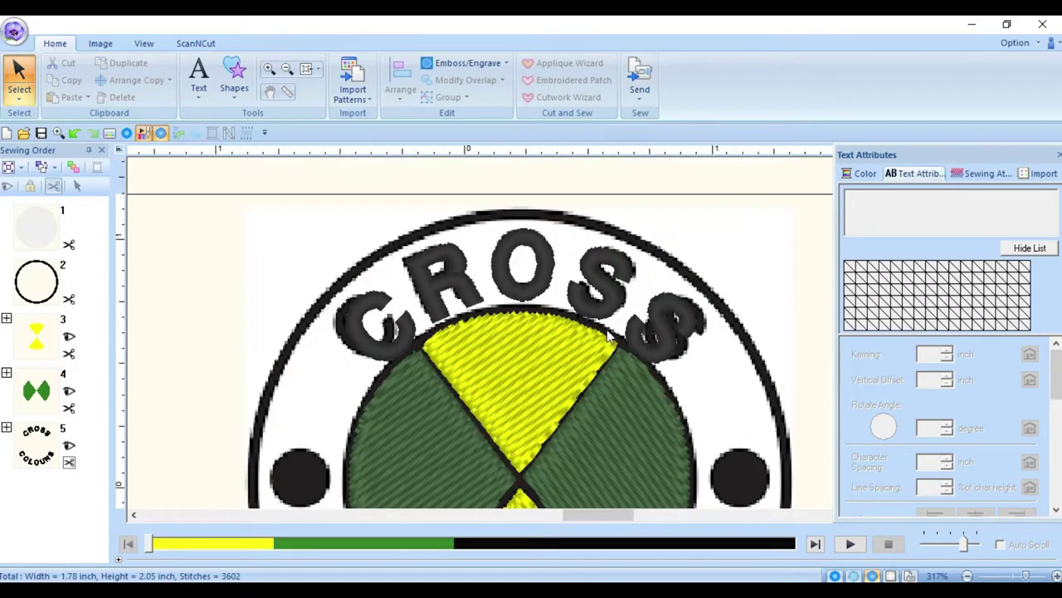
left_click(546, 261)
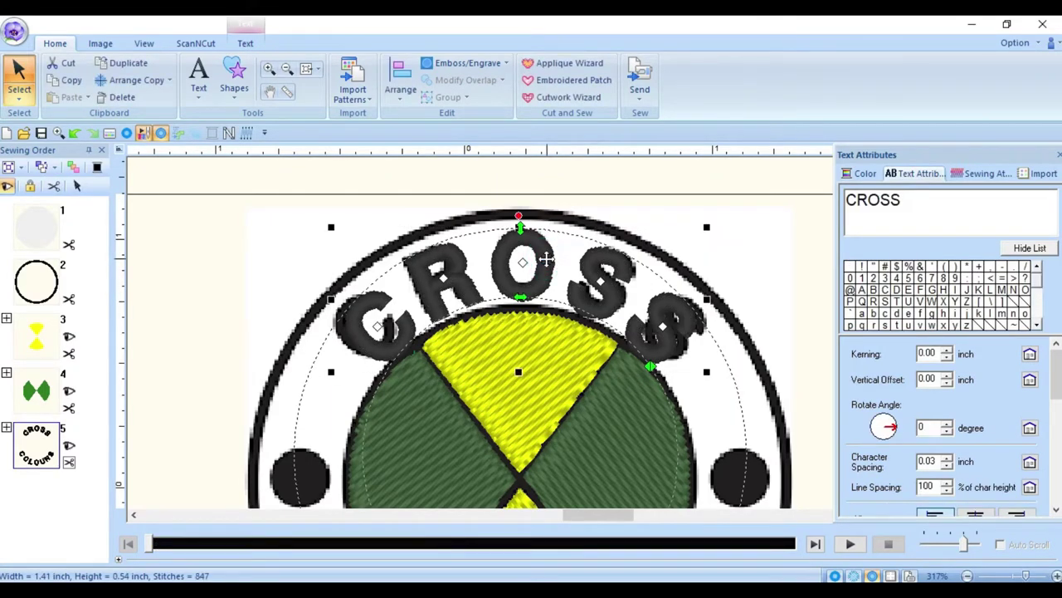
key("Up")
key("Up")
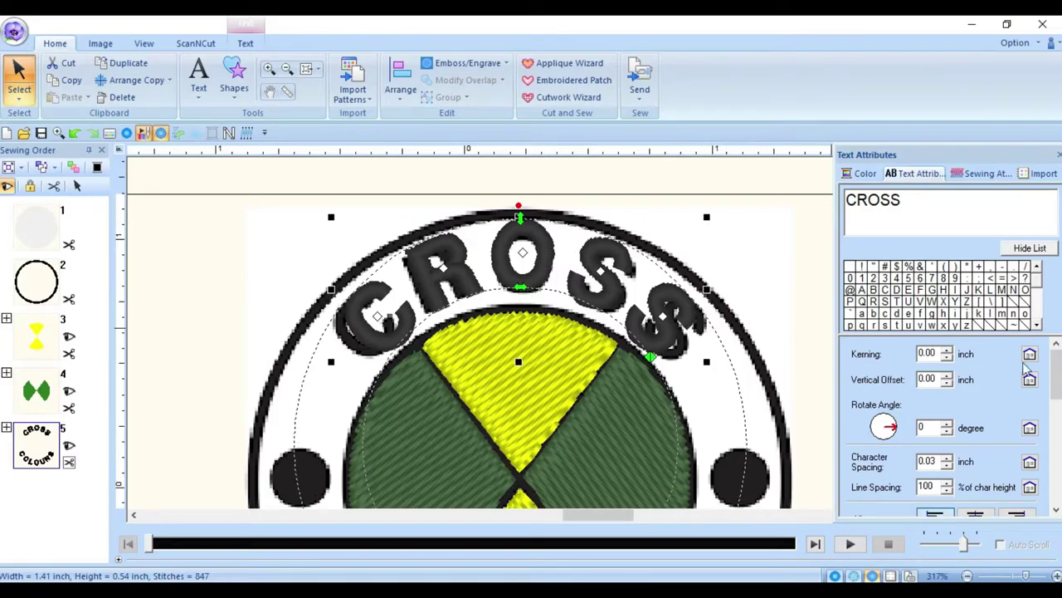
left_click(948, 350)
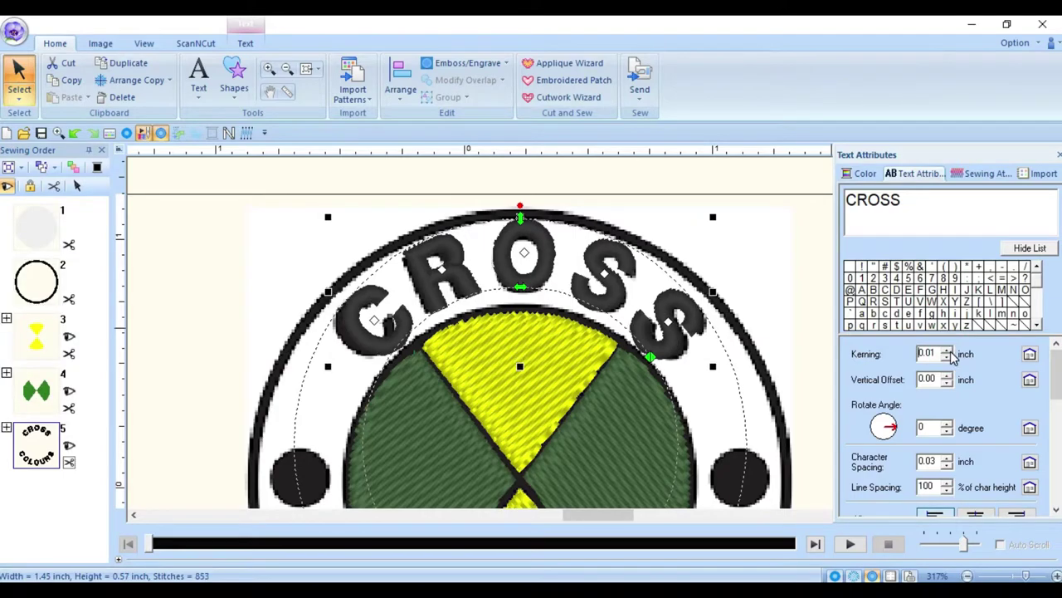
- Try a vertical offset of 0.01 inch on the CROSS text and restore it to 0.00
left_click(948, 379)
left_click(948, 378)
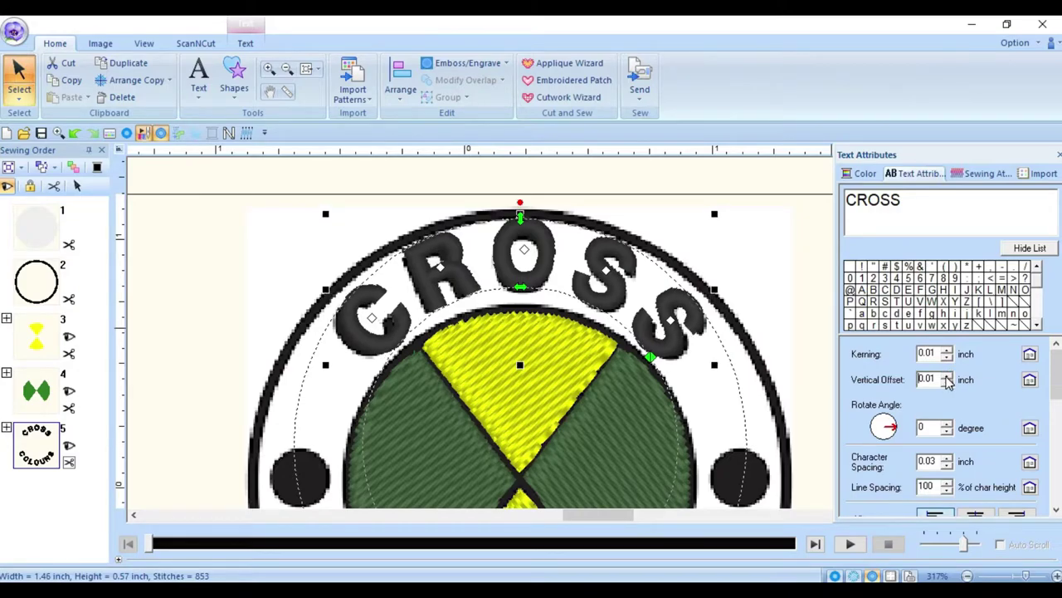
left_click(947, 380)
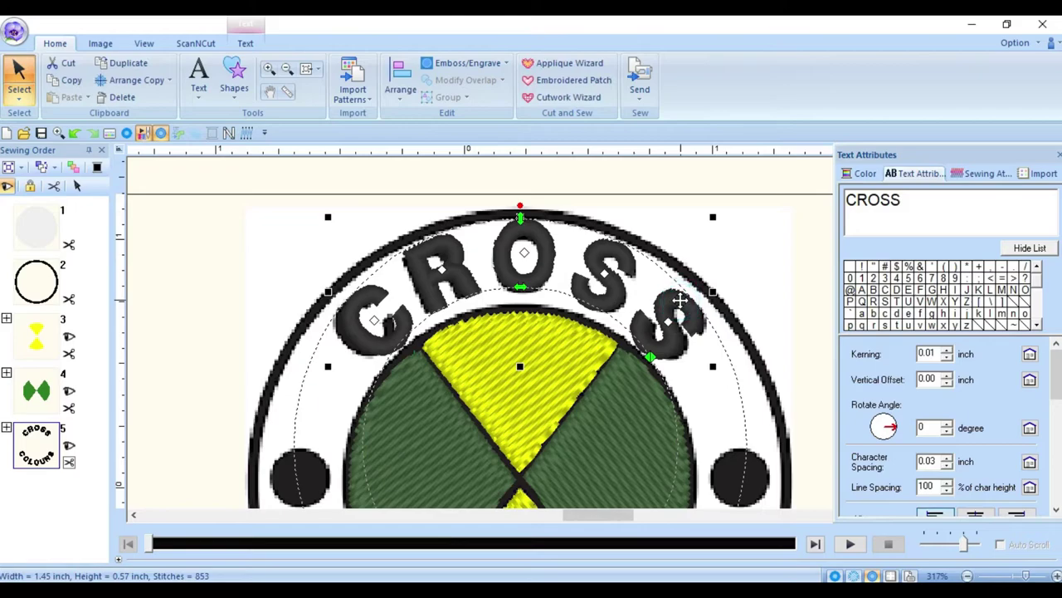
- Nudge the CROSS text down one step and deselect it
key("Down")
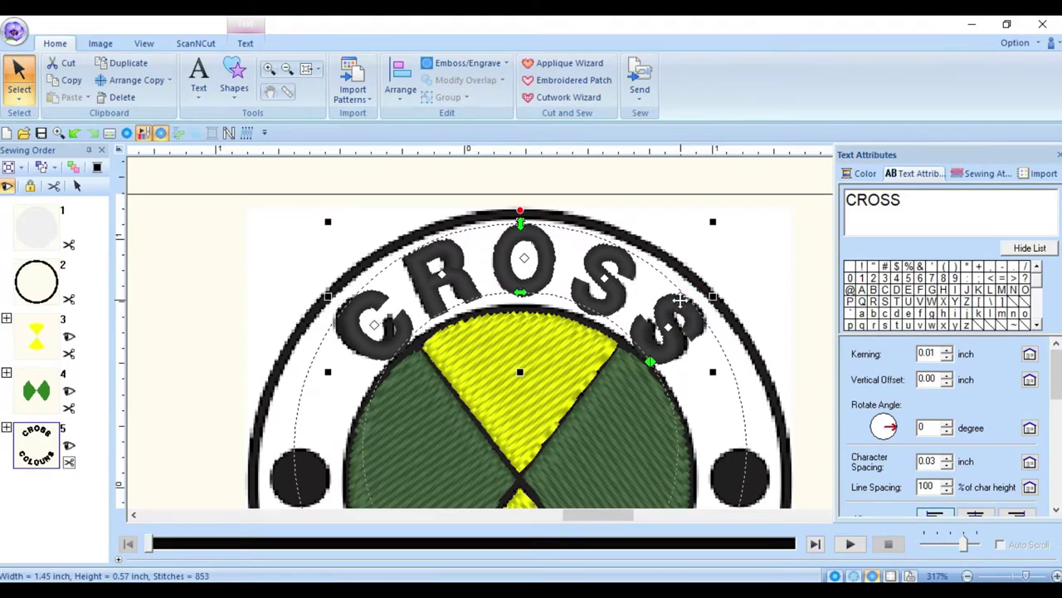
left_click(664, 175)
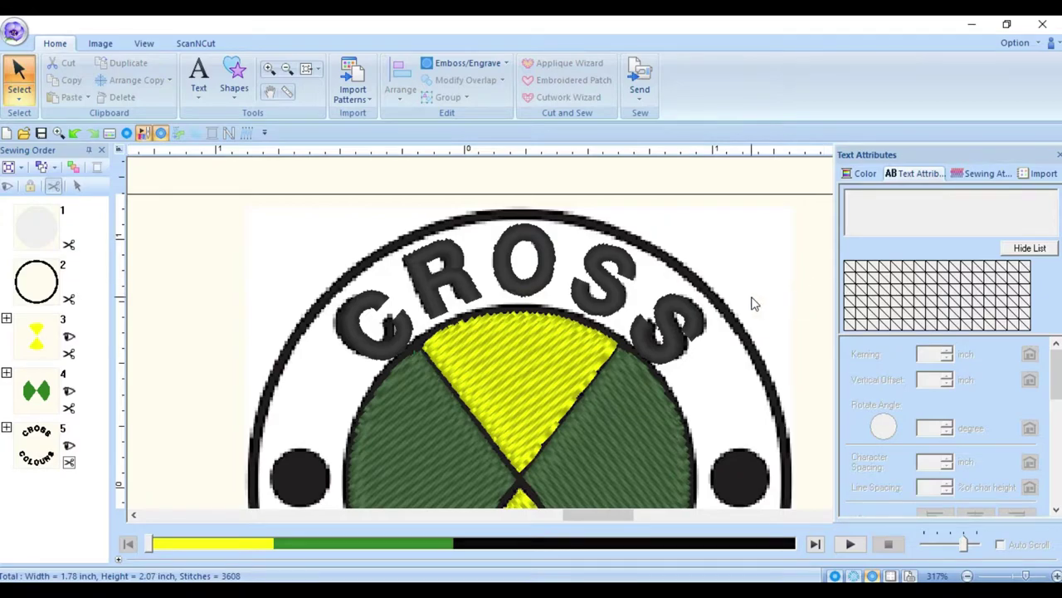
- Draw a black fill-stitch circle about 0.24 inch wide over the logo's left dot, with the outline not sewn
scroll(752, 299, "down", 4)
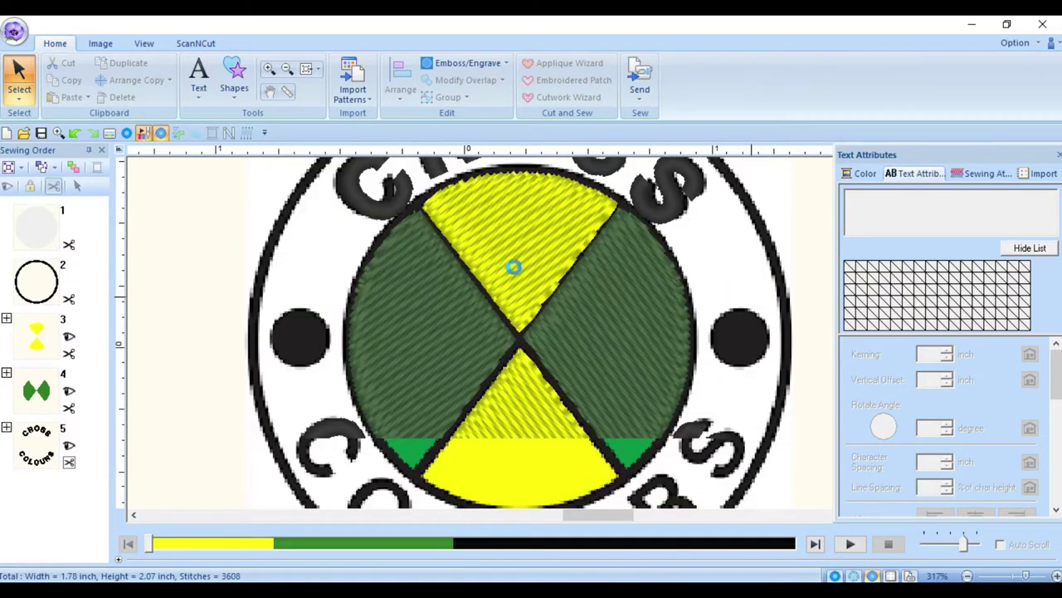
left_click(234, 83)
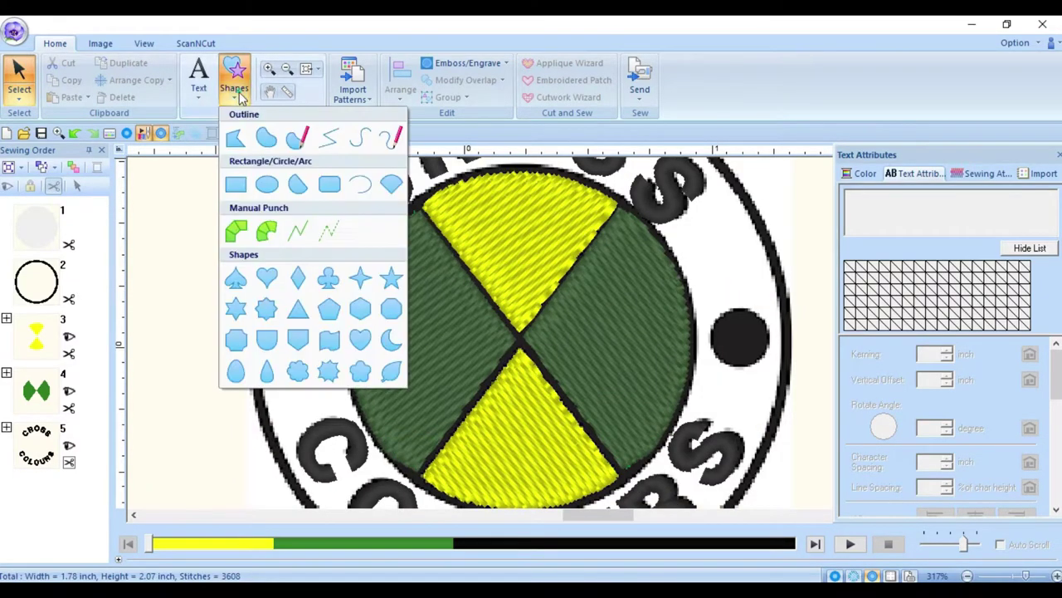
left_click(265, 139)
left_click(126, 93)
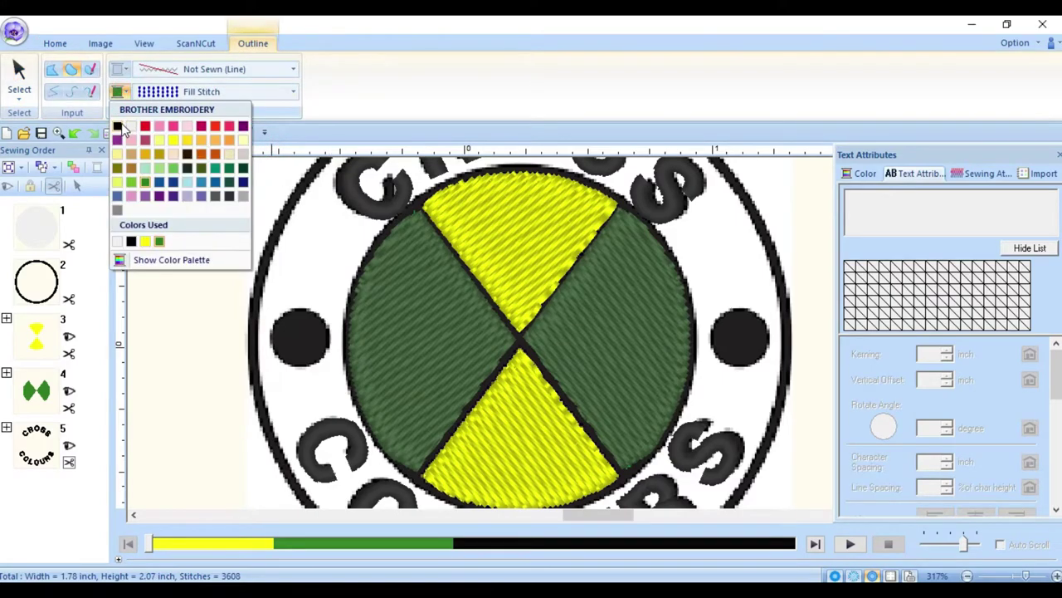
left_click(126, 125)
left_click(57, 43)
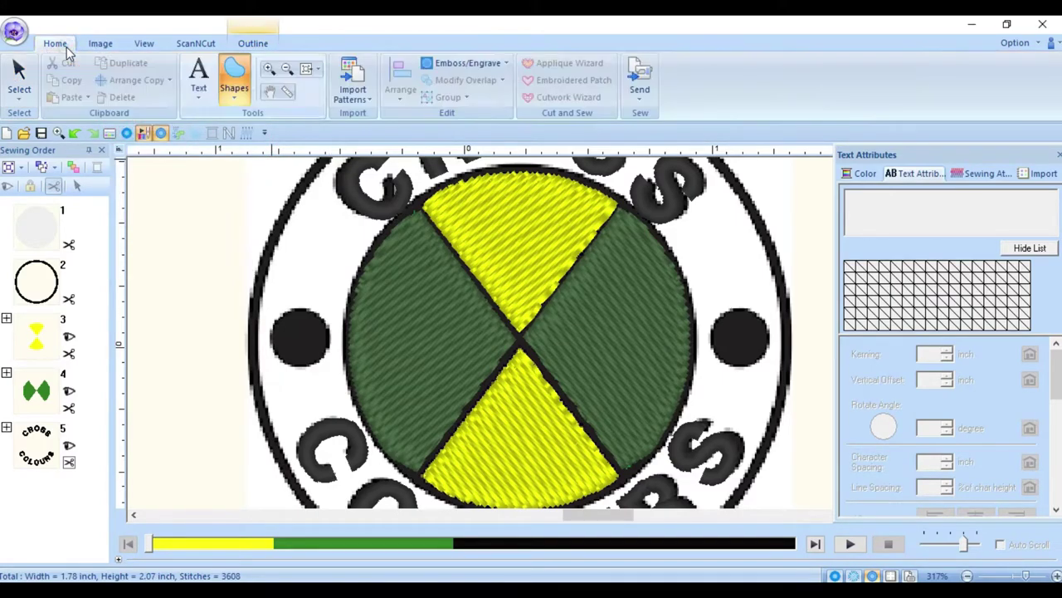
left_click(224, 93)
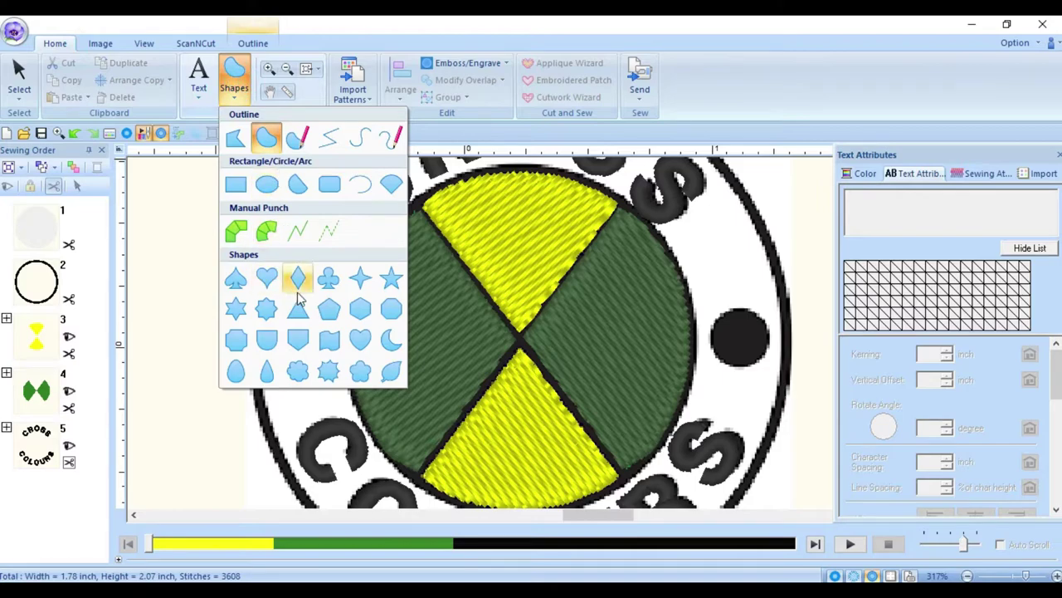
left_click(276, 190)
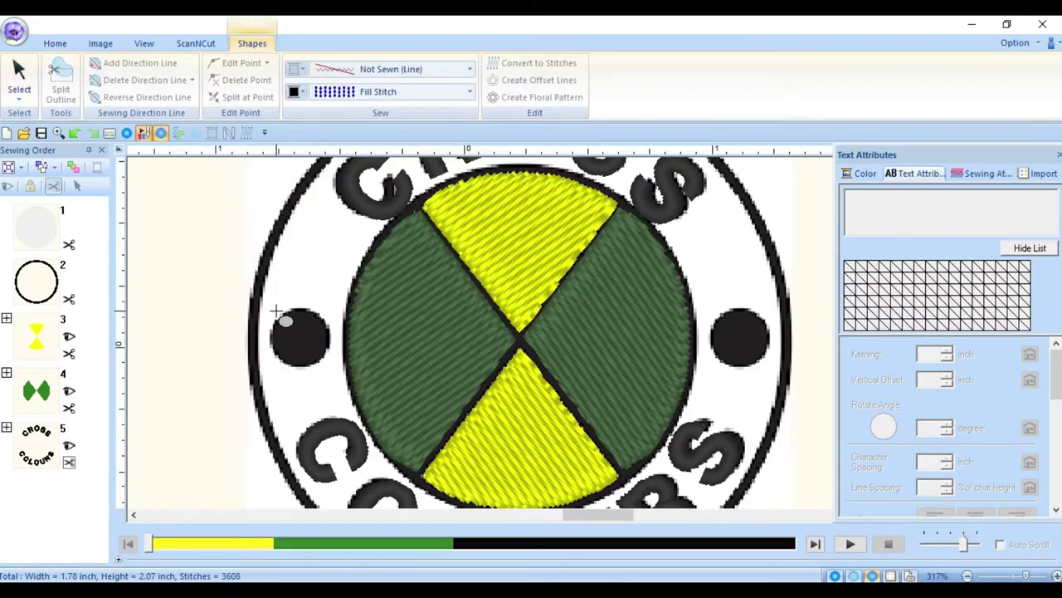
left_click_drag(274, 312, 295, 340)
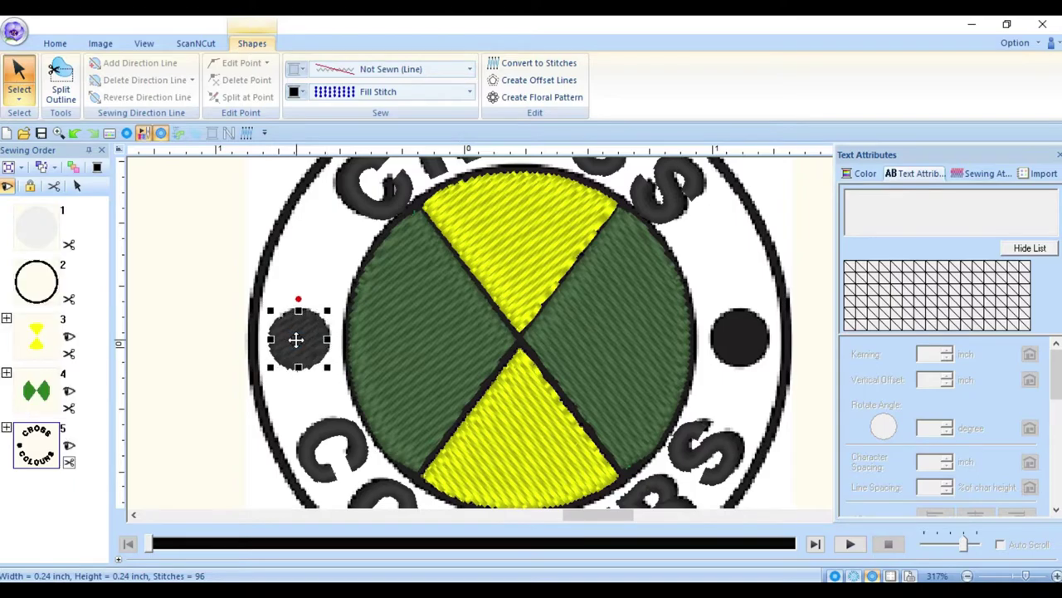
- Duplicate the black dot circle and place the copy over the logo's right dot
right_click(296, 339)
left_click(357, 69)
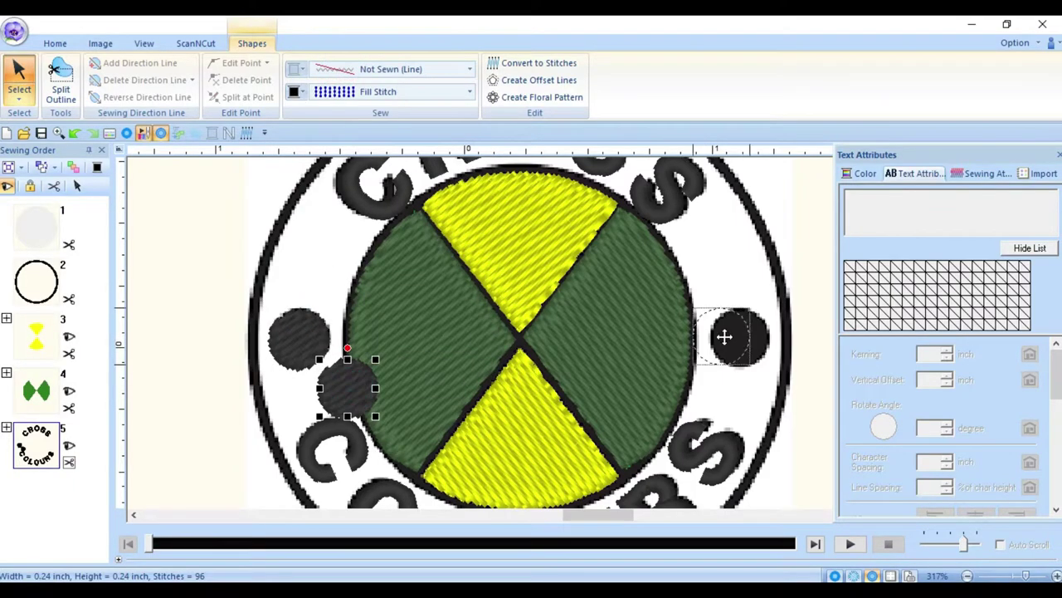
left_click_drag(745, 337, 741, 336)
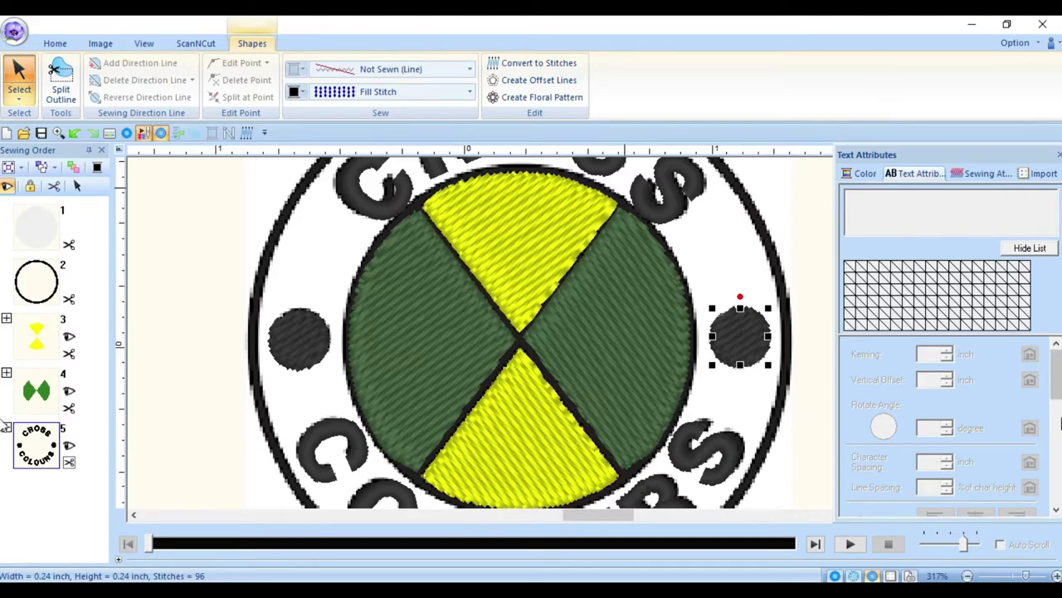
- Change the region sewing of both black dots to Satin Stitch and deselect them
left_click(403, 94)
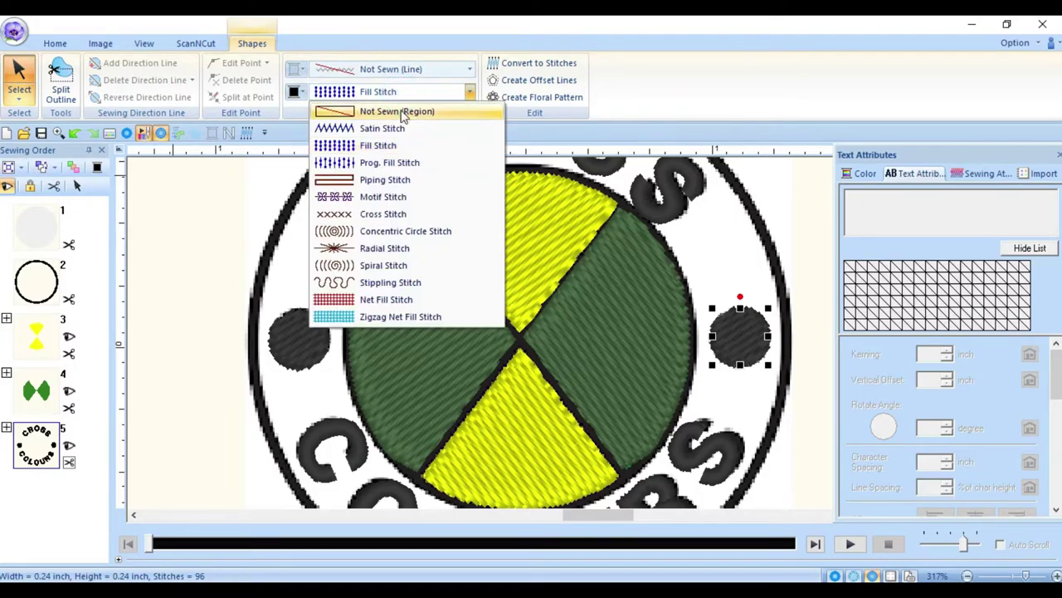
left_click(408, 129)
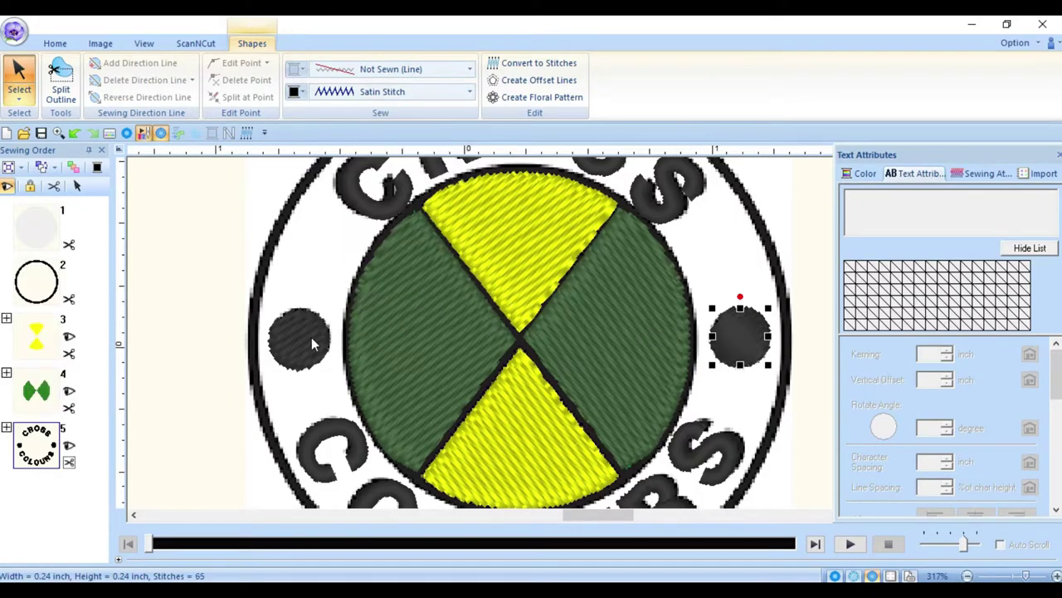
left_click(310, 337)
left_click(388, 91)
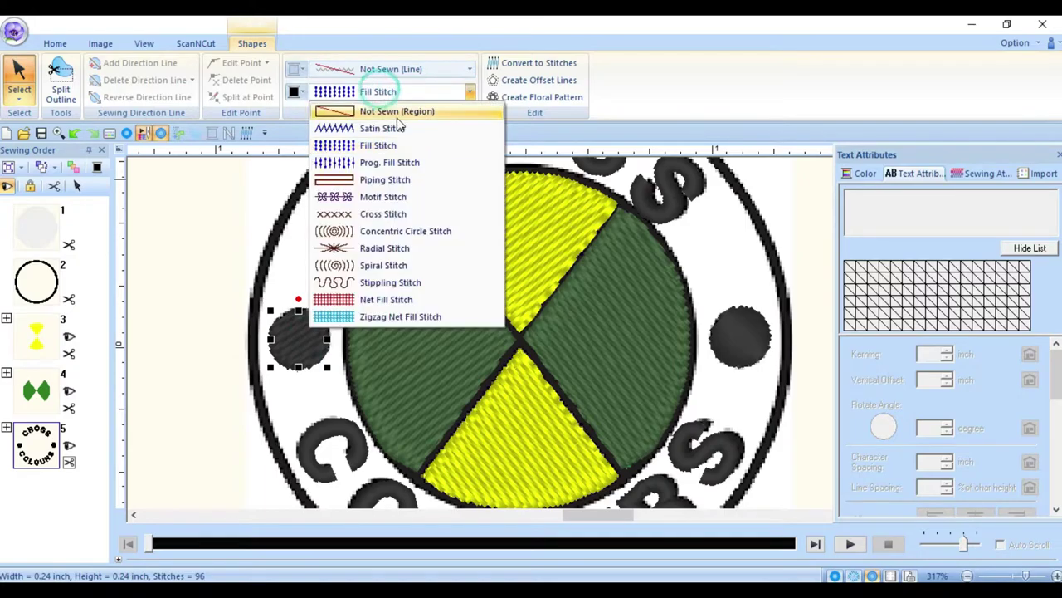
left_click(402, 129)
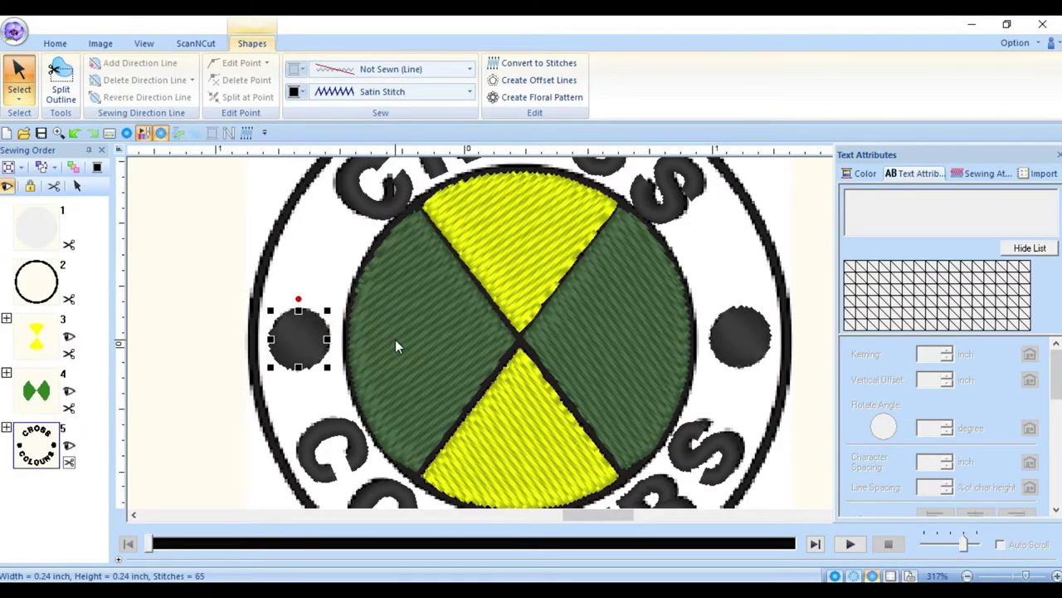
left_click(773, 204)
- Hide the yellow and green wedge shapes to expose the logo image beneath, leaving nothing selected
left_click(46, 344)
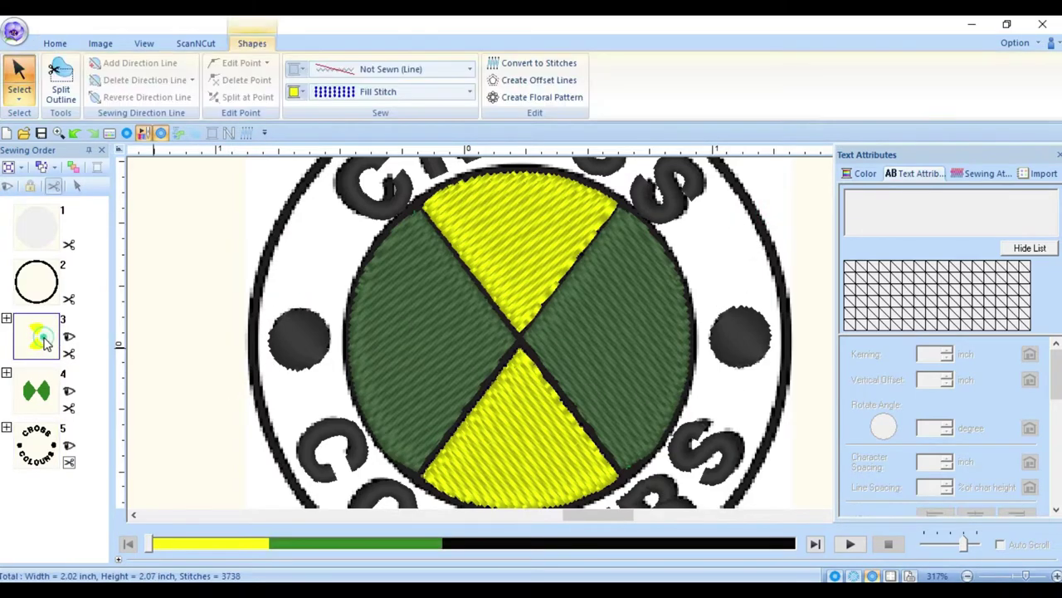
left_click(50, 402, "ctrl")
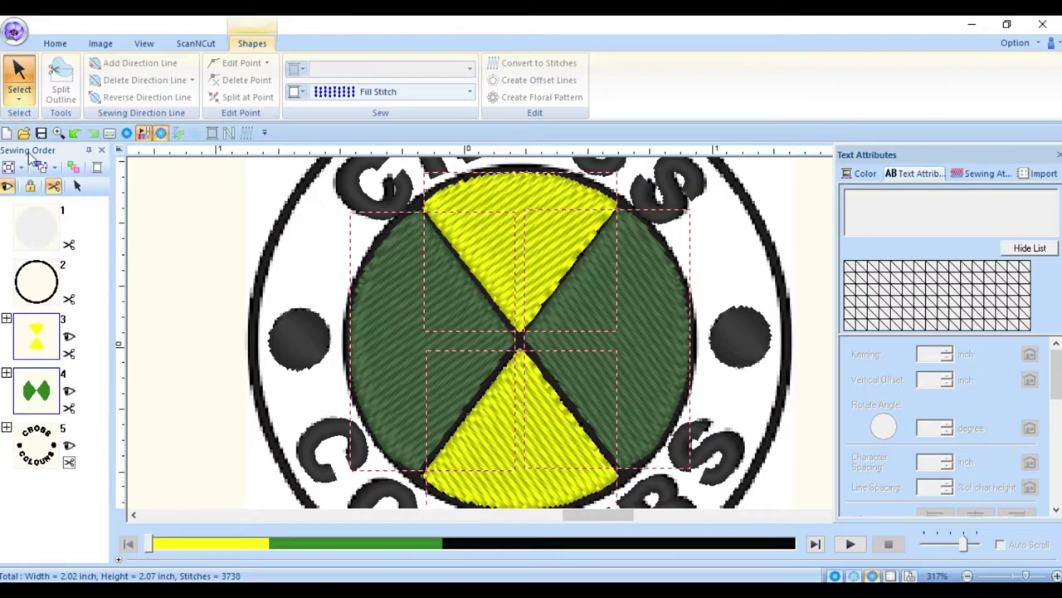
left_click(7, 186)
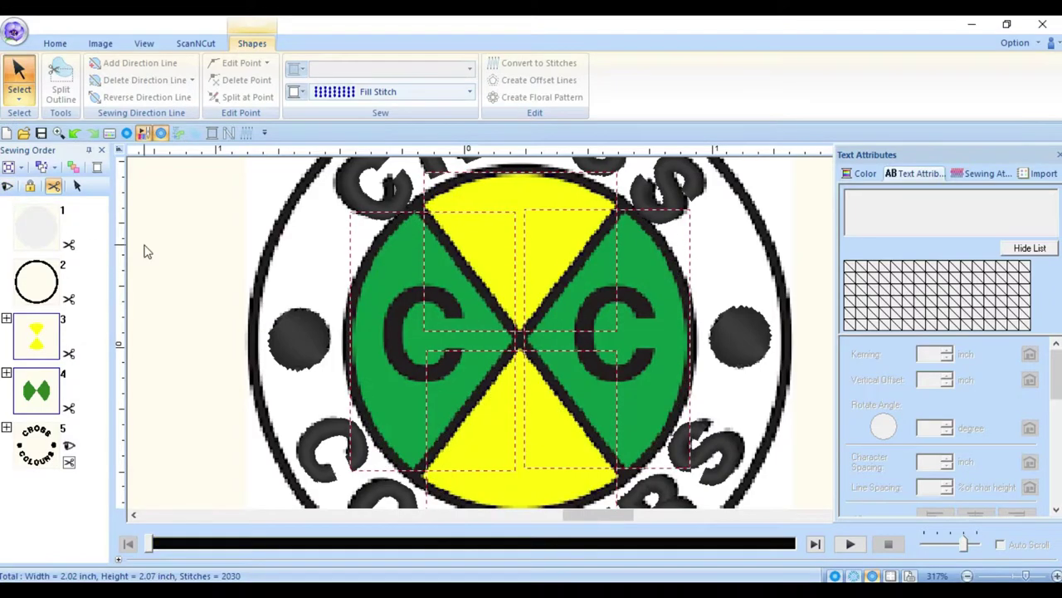
left_click(189, 224)
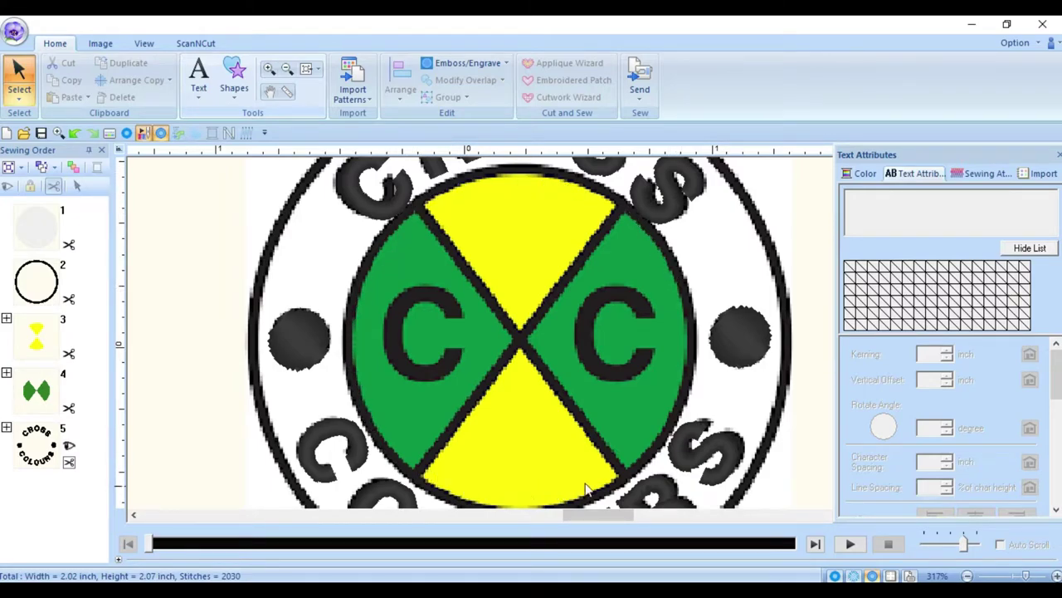
left_click(375, 296)
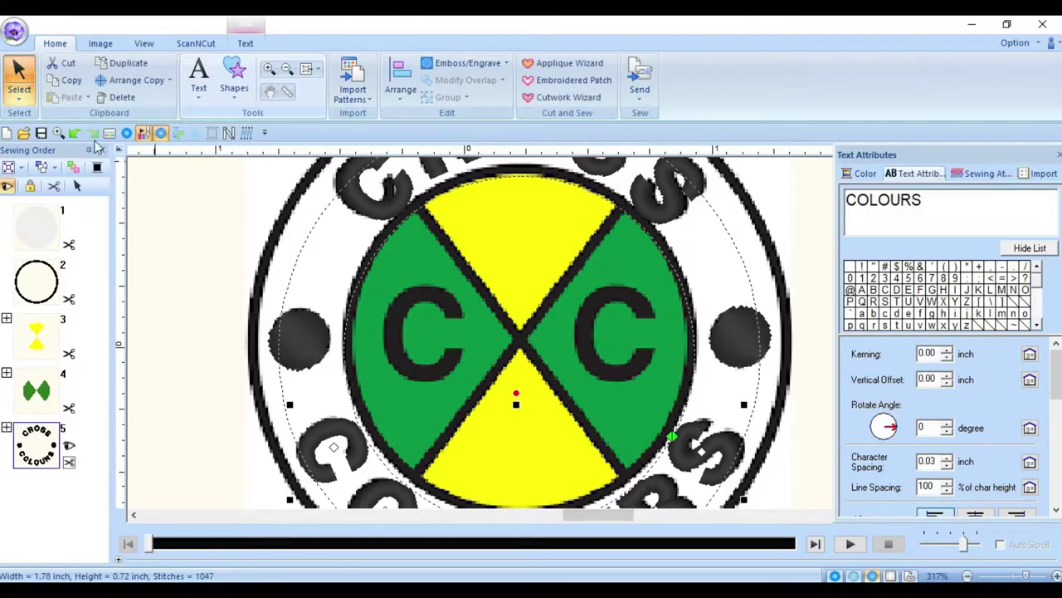
left_click(207, 192)
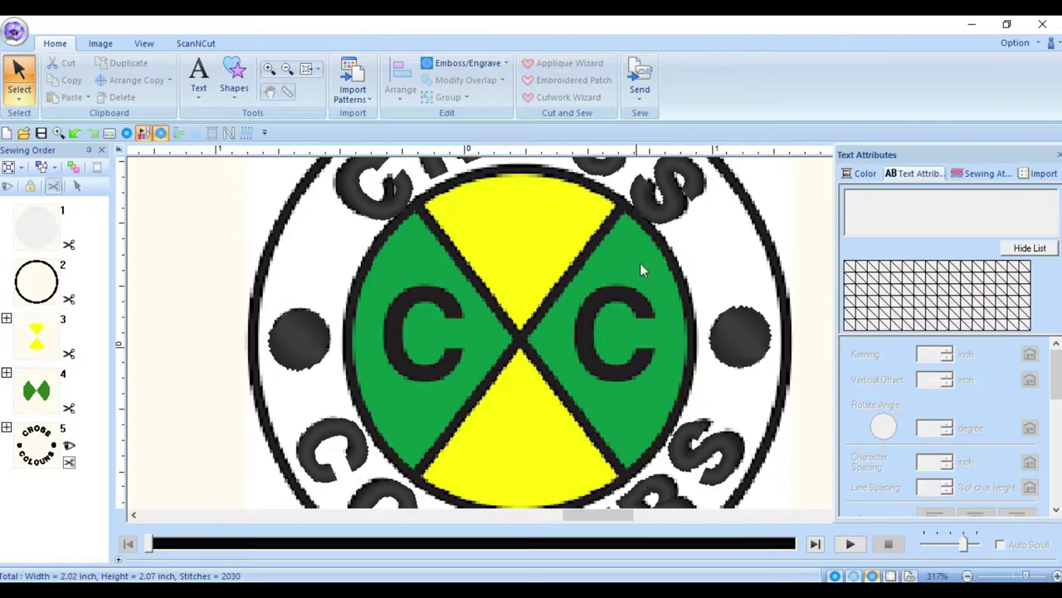
- Draw a black Fill Stitch circle about 1.22 inch wide over the logo's inner circle
left_click(235, 83)
left_click(264, 180)
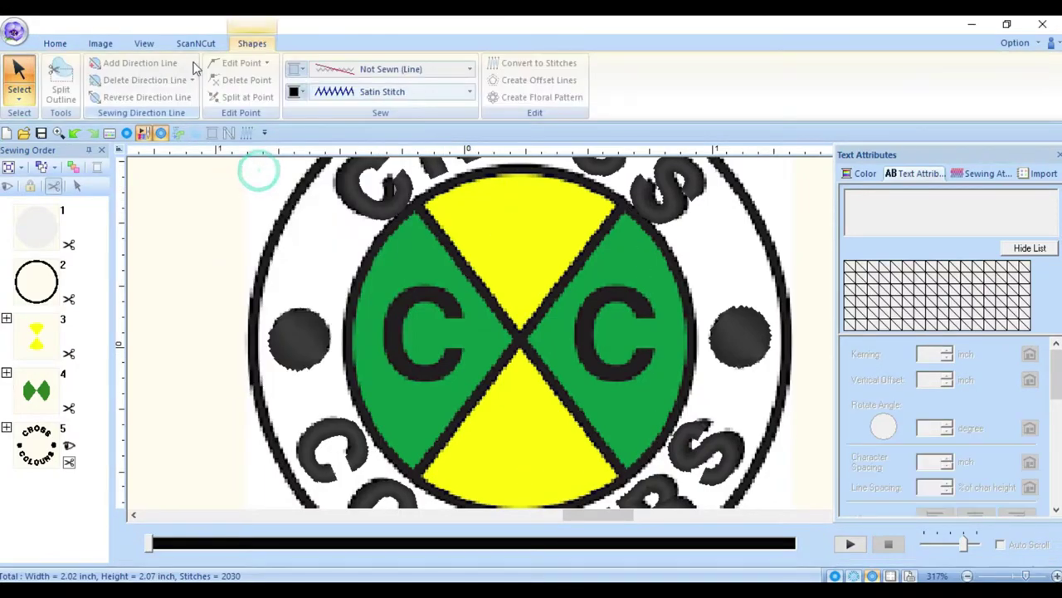
left_click(378, 92)
left_click(380, 145)
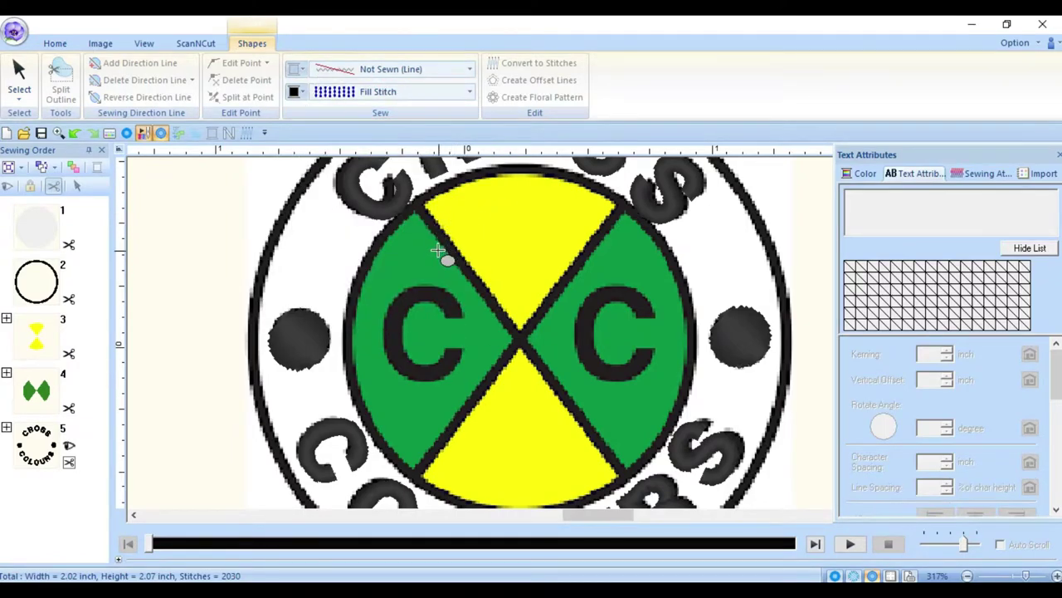
left_click_drag(415, 204, 565, 510)
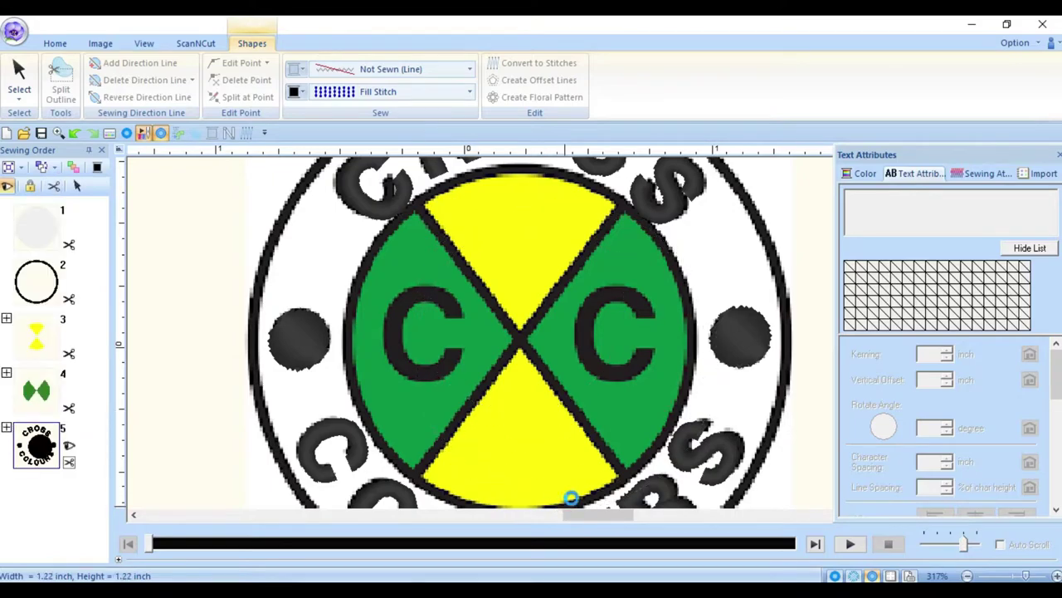
- Enlarge the black circle to about 1.4 inch, align it with the logo's inner circle edge, and deselect it
left_click_drag(589, 341, 532, 309)
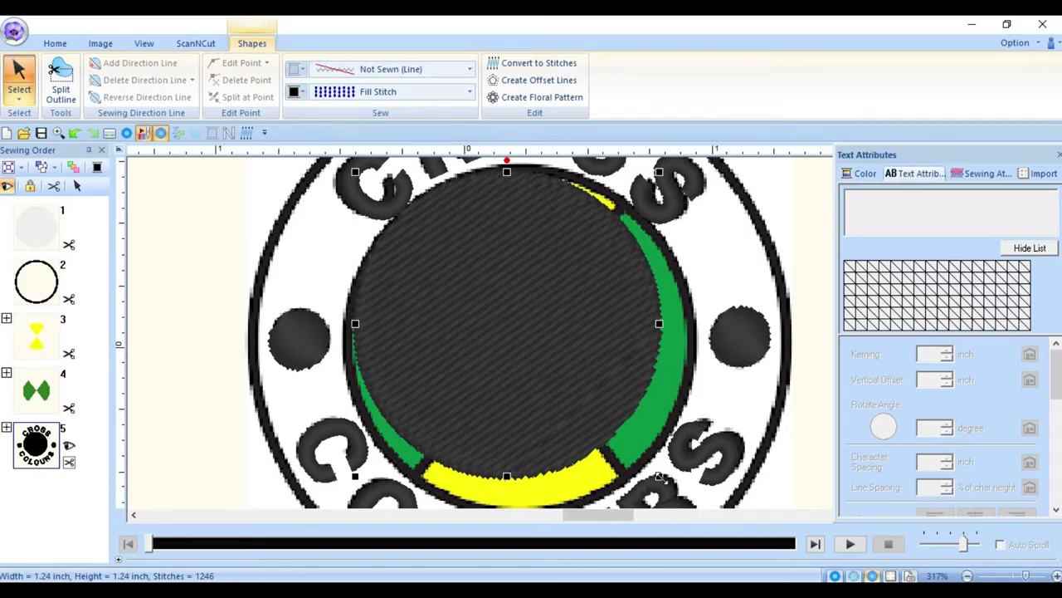
left_click_drag(659, 477, 695, 520)
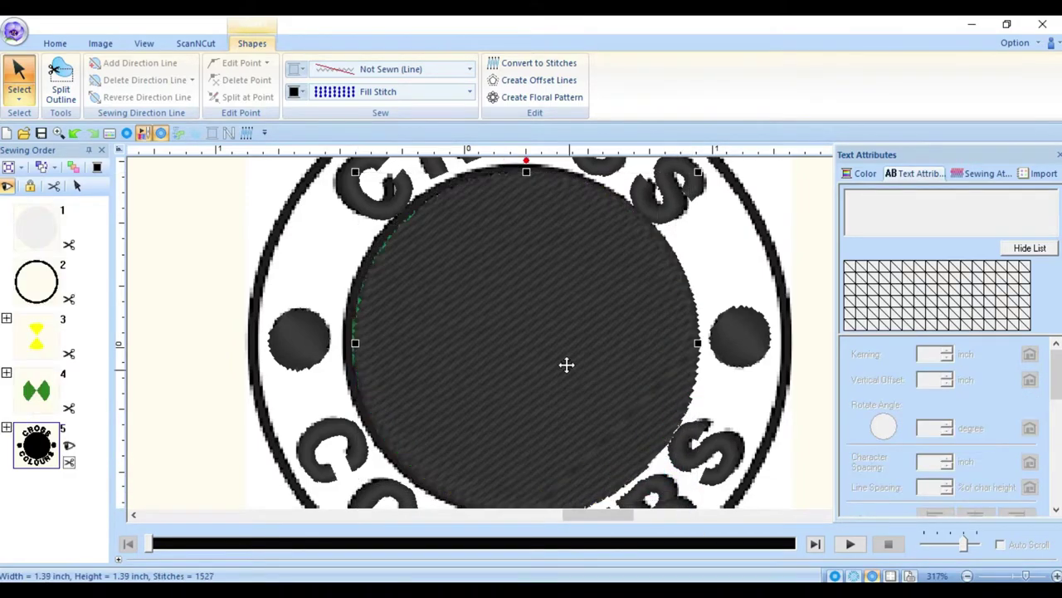
left_click(537, 318)
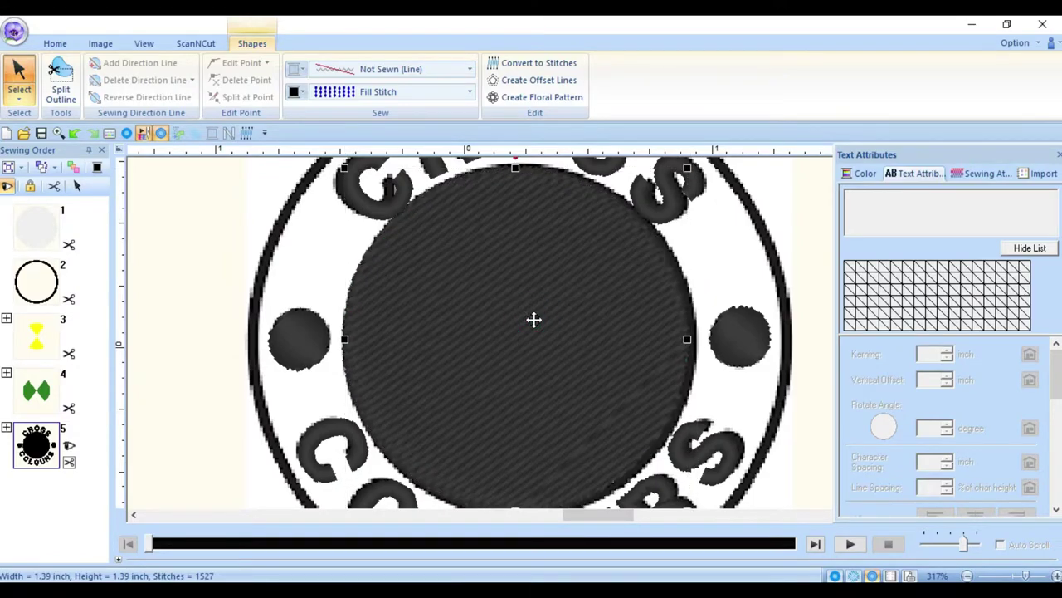
left_click(531, 317)
left_click(534, 316)
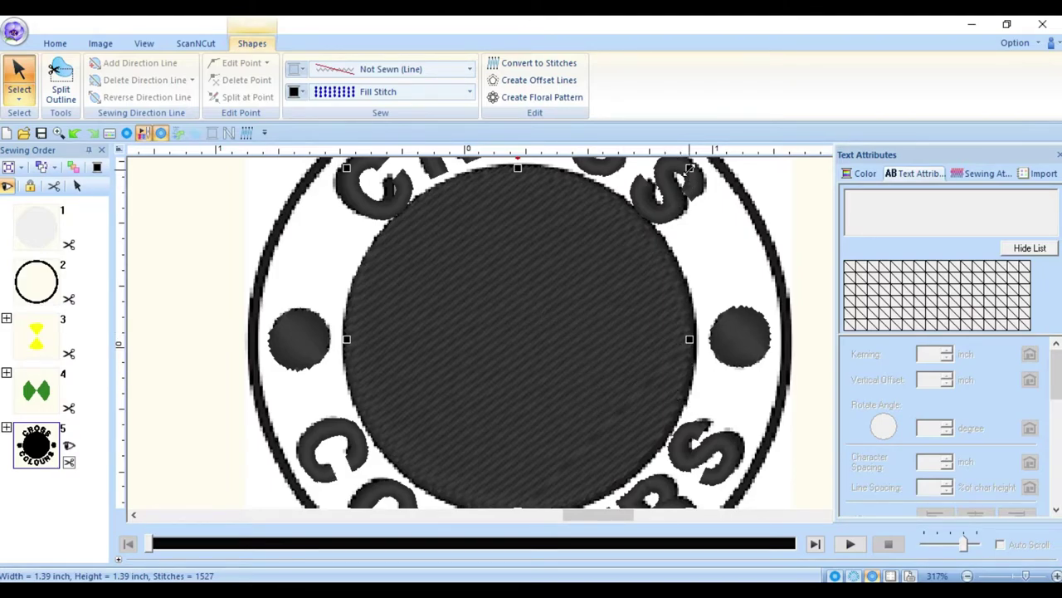
scroll(656, 352, "down", 3)
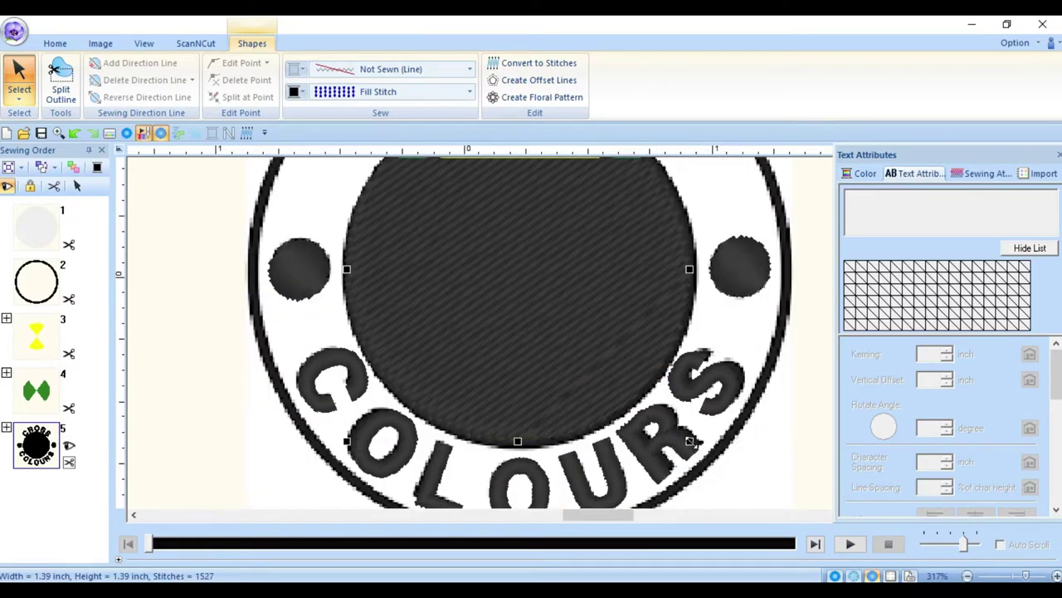
left_click_drag(689, 441, 695, 447)
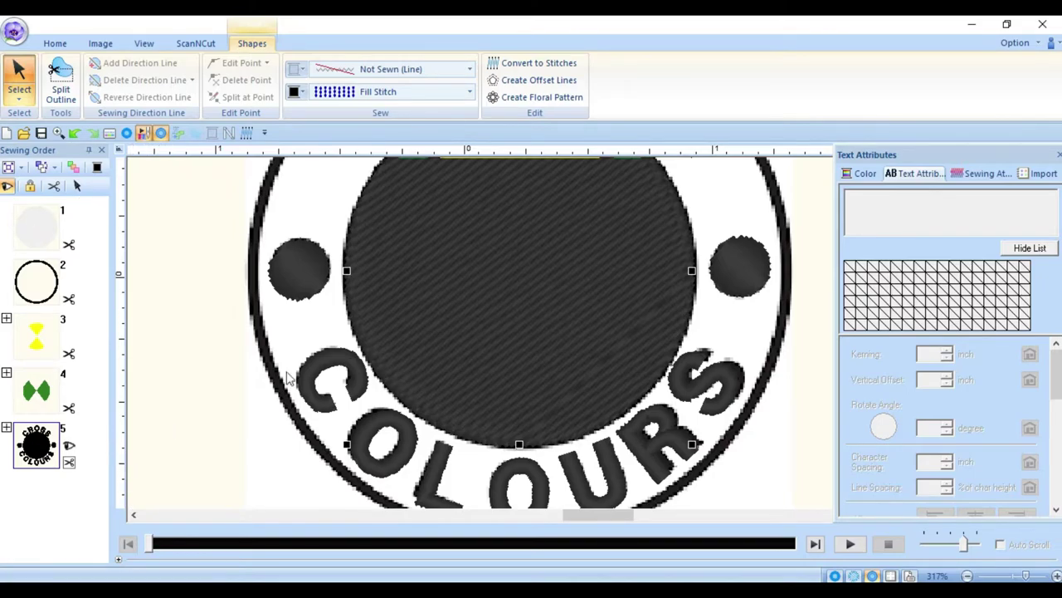
left_click(191, 433)
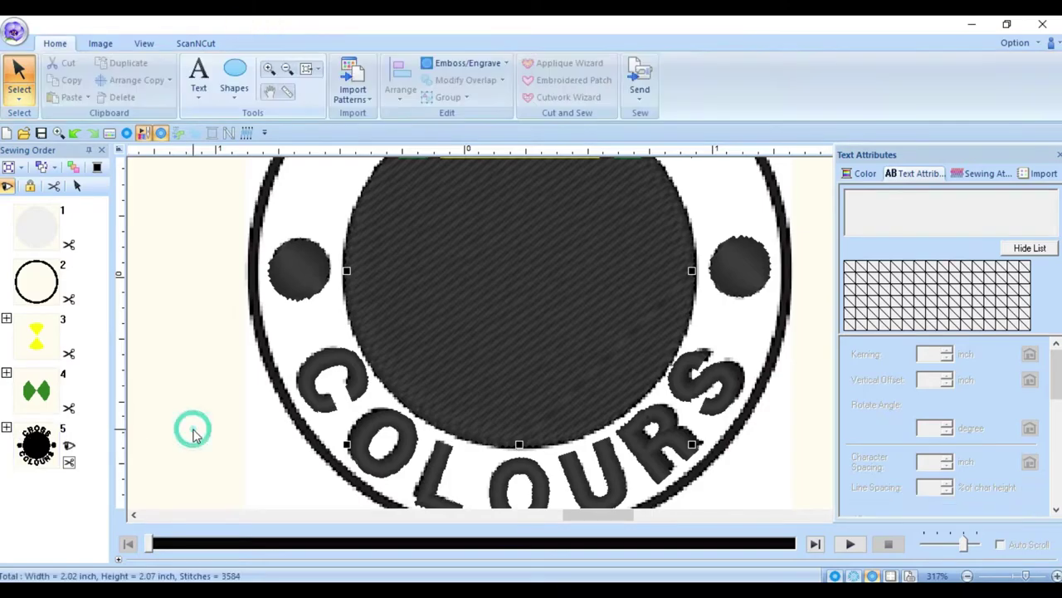
- Move the large black circle in the sewing order to directly after the outer ring, before the yellow wedges, and deselect it
left_click(6, 428)
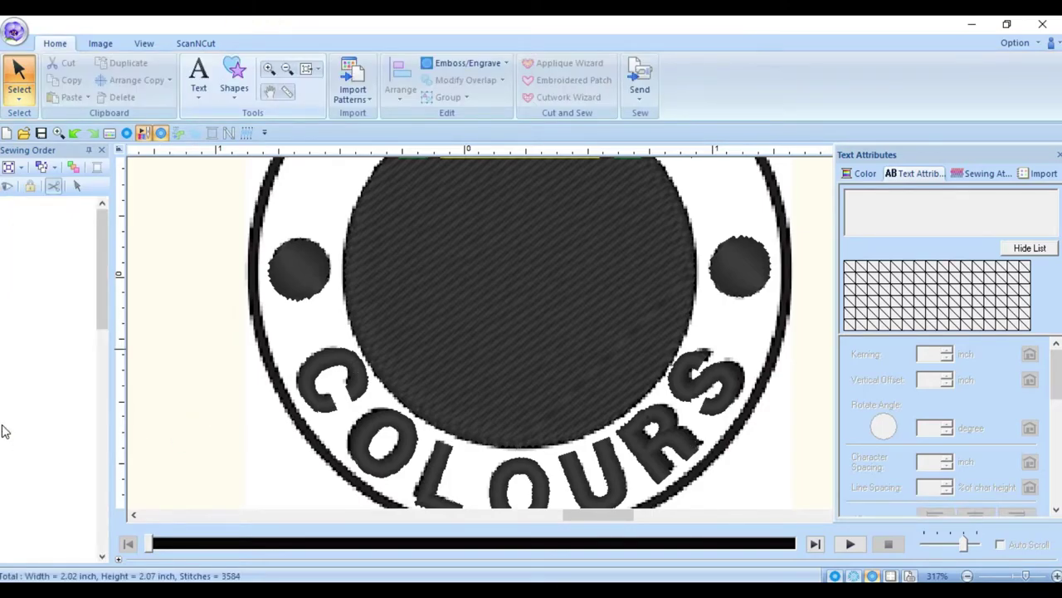
scroll(102, 305, "down", 10)
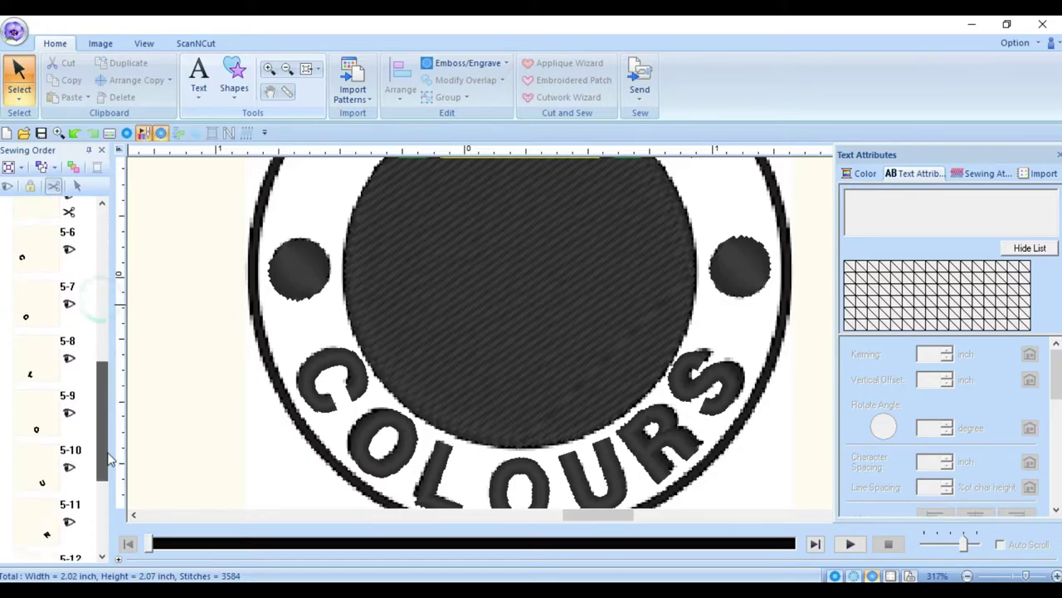
left_click(47, 540)
left_click_drag(48, 539, 61, 256)
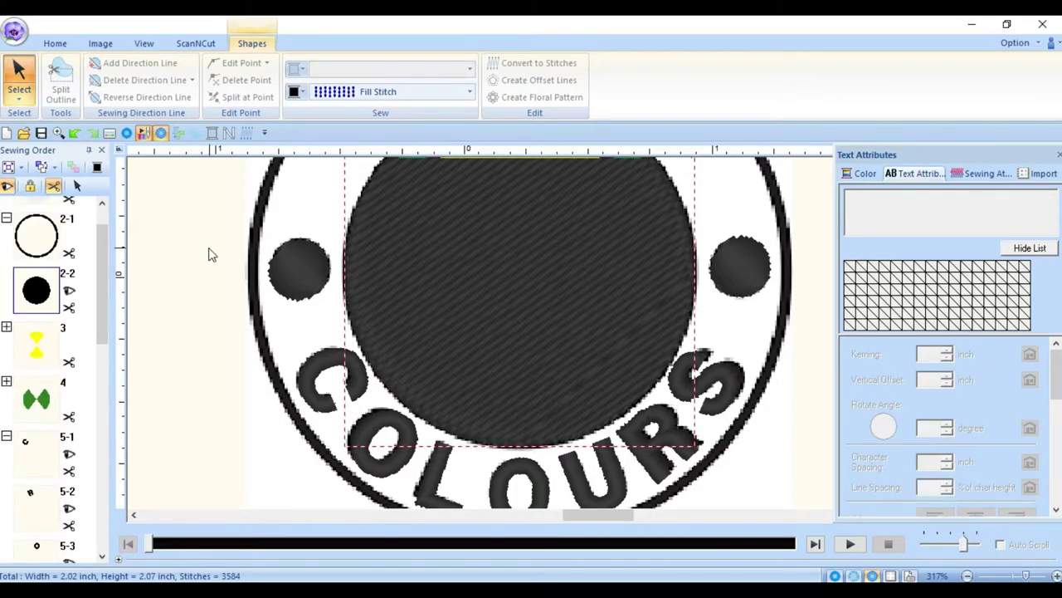
left_click(183, 236)
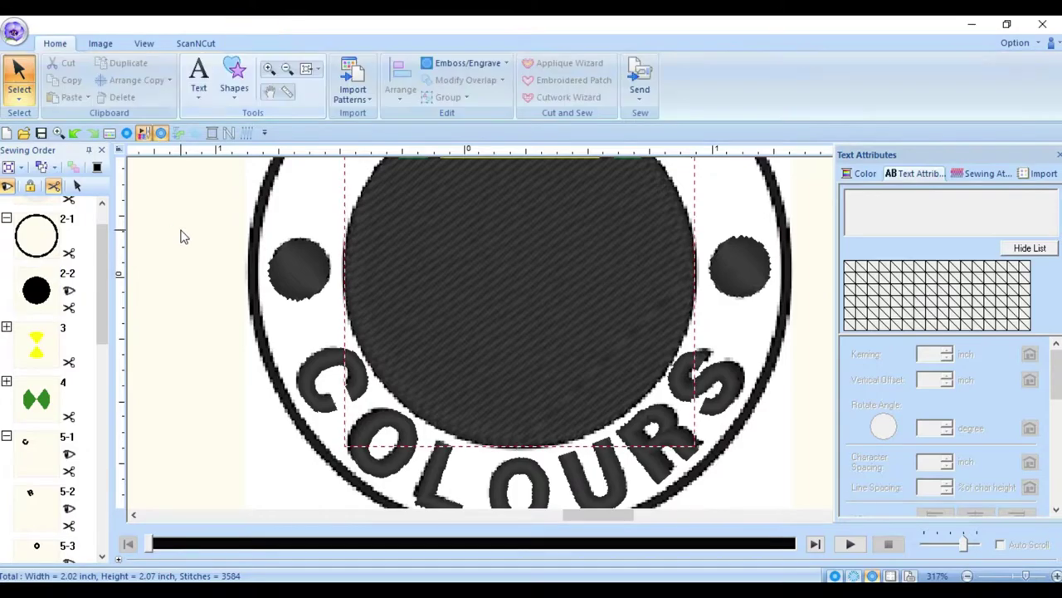
- Show the hidden yellow and green wedge shapes again
left_click(34, 357)
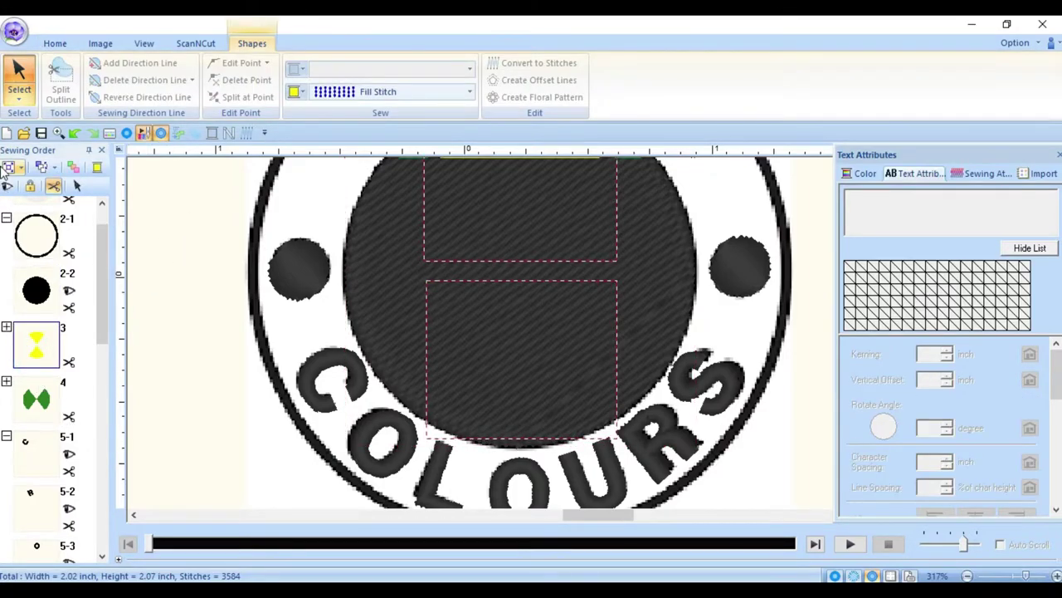
left_click(37, 400)
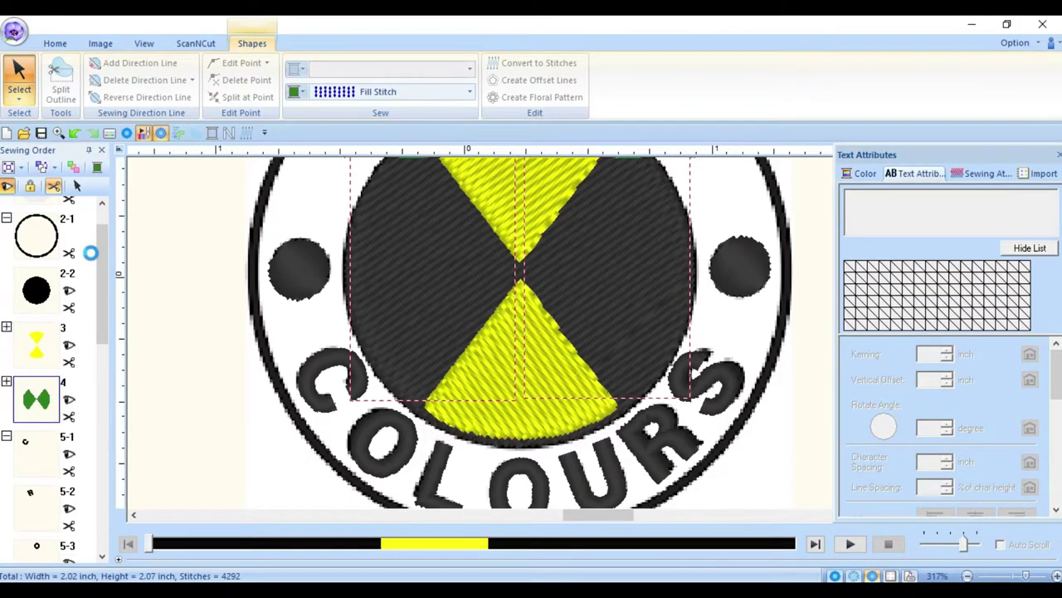
- Try to remove the overlap between the large black circle and the yellow and green wedges, and deselect everything
left_click(183, 247)
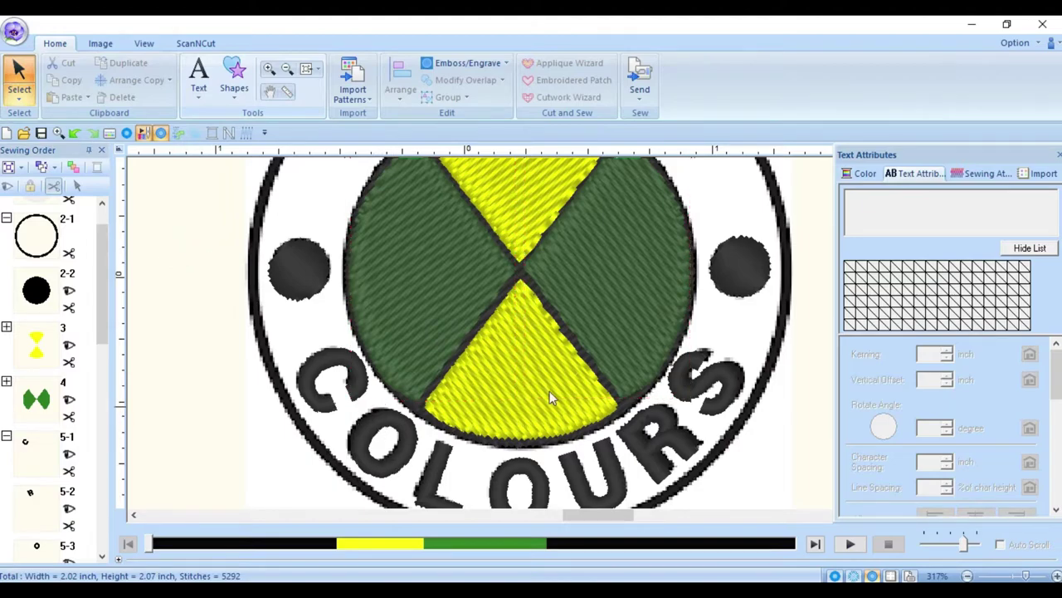
scroll(589, 335, "up", 2)
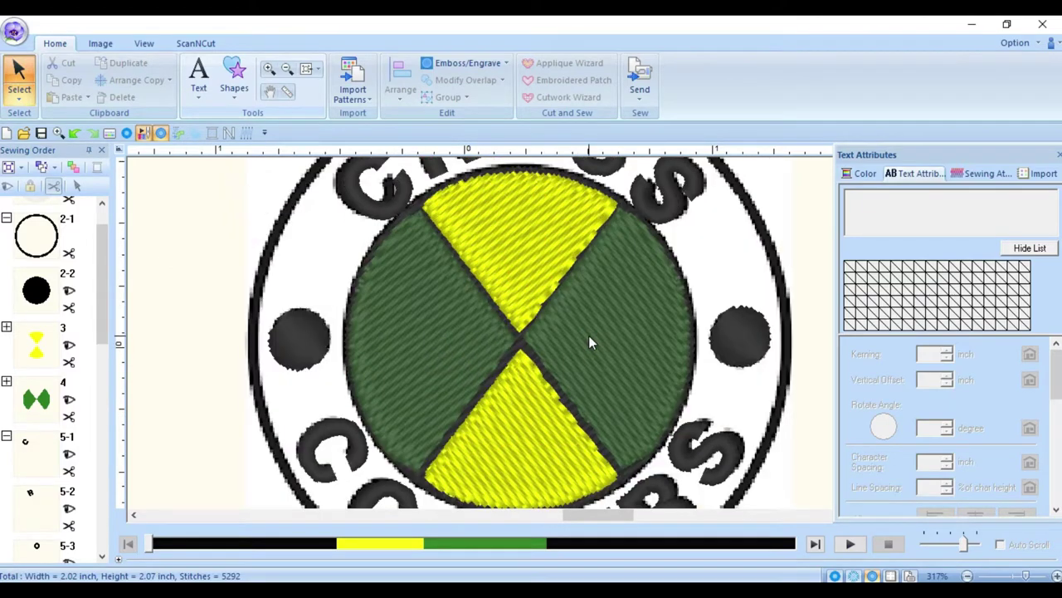
left_click(517, 230)
left_click(434, 302)
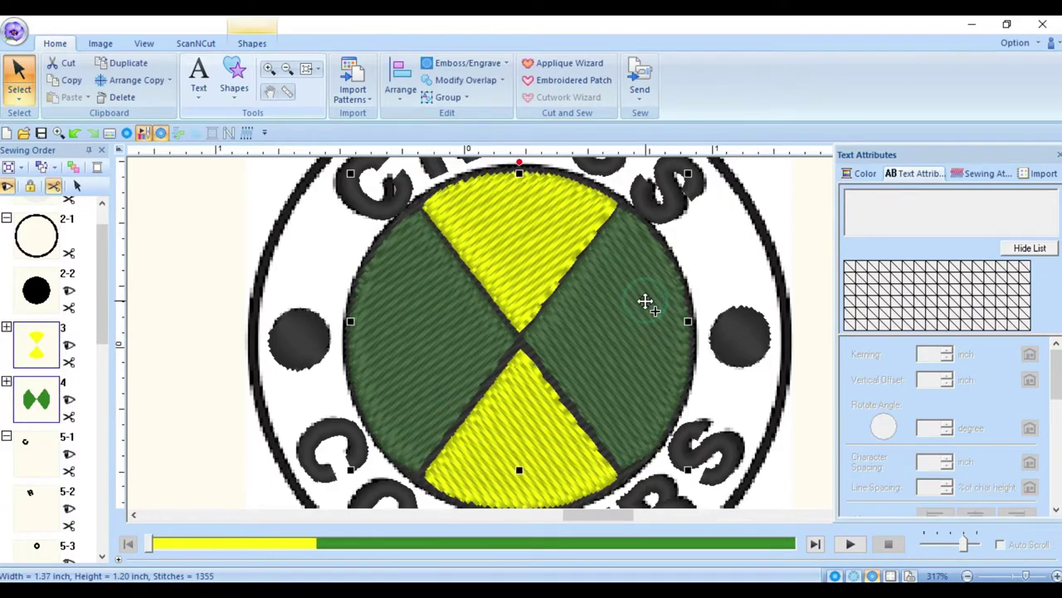
left_click(538, 426)
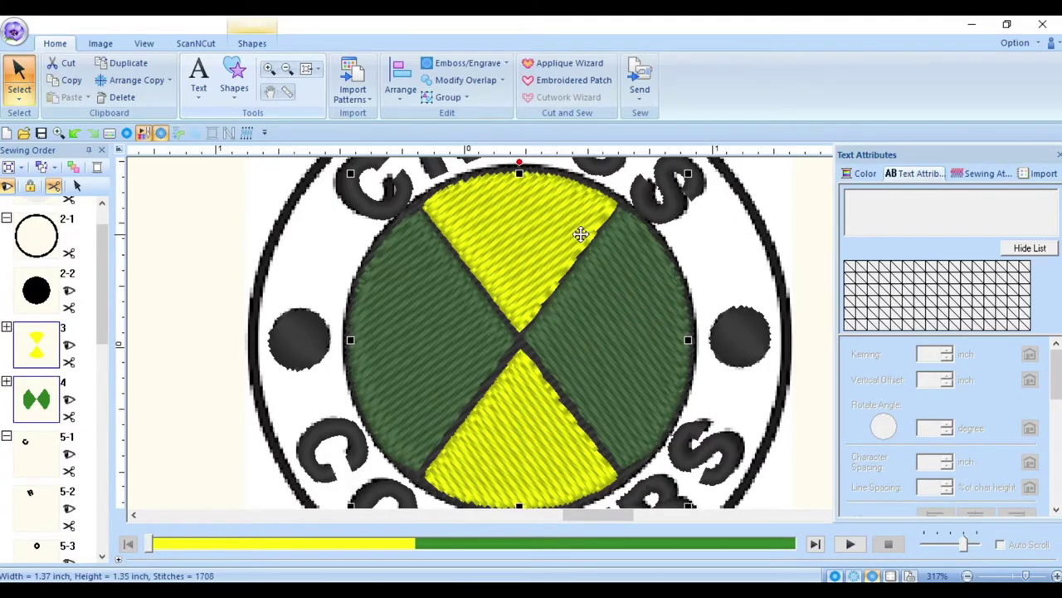
left_click(38, 290)
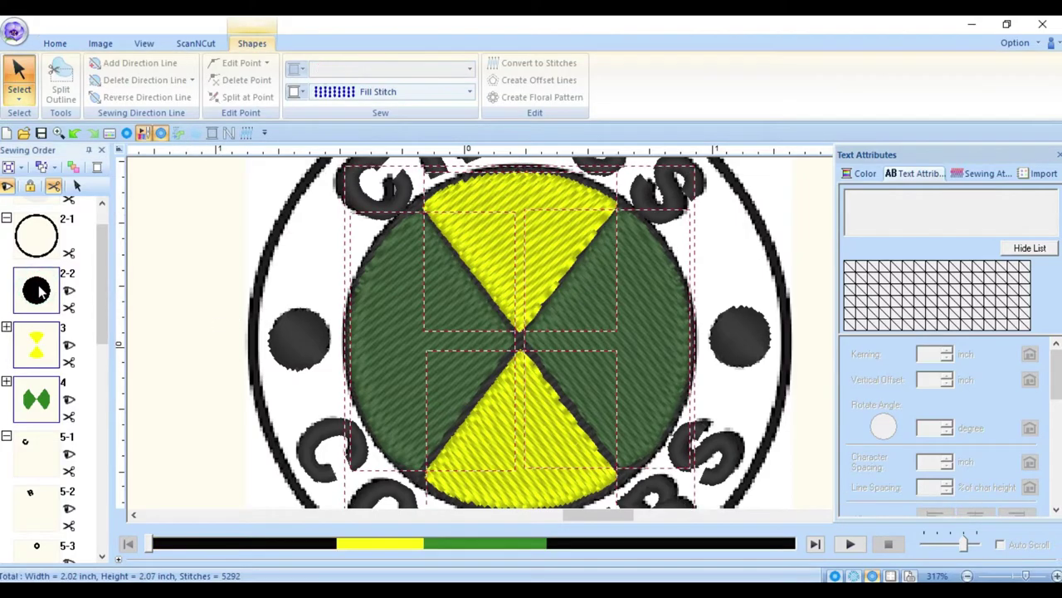
right_click(49, 288)
left_click(127, 298)
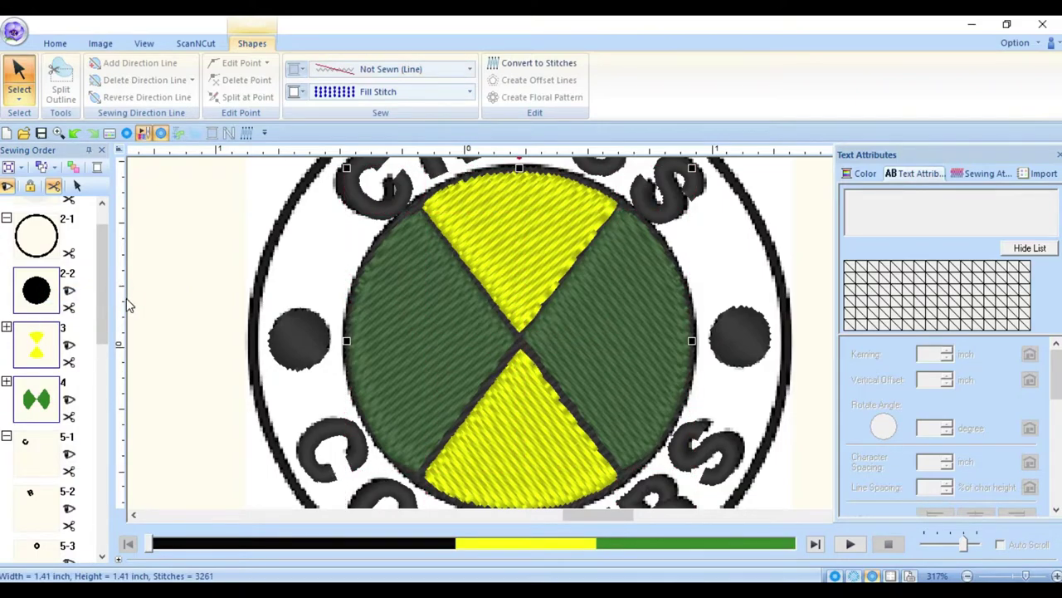
left_click(54, 43)
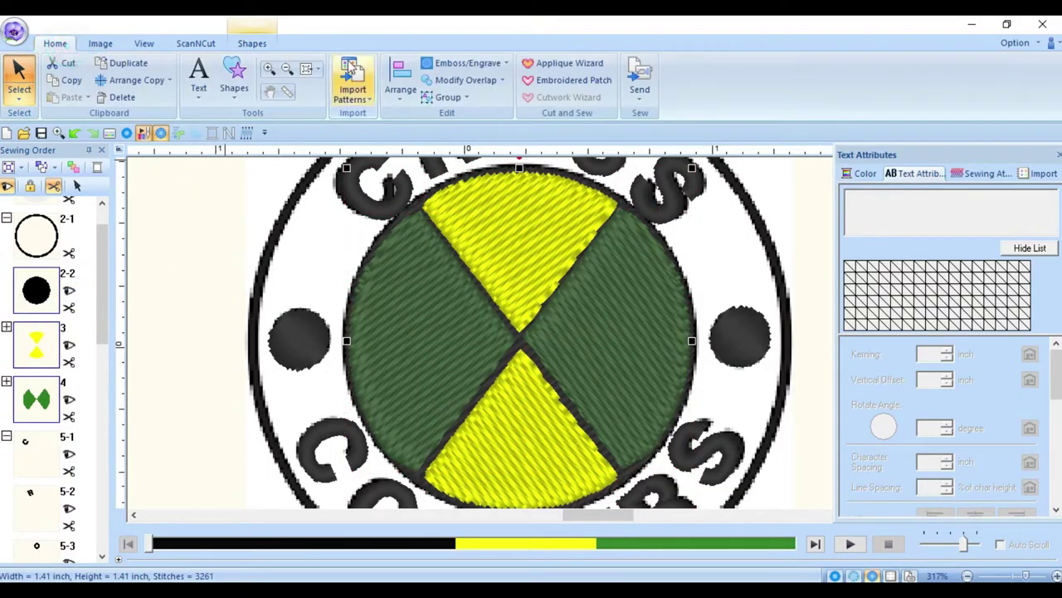
left_click(488, 83)
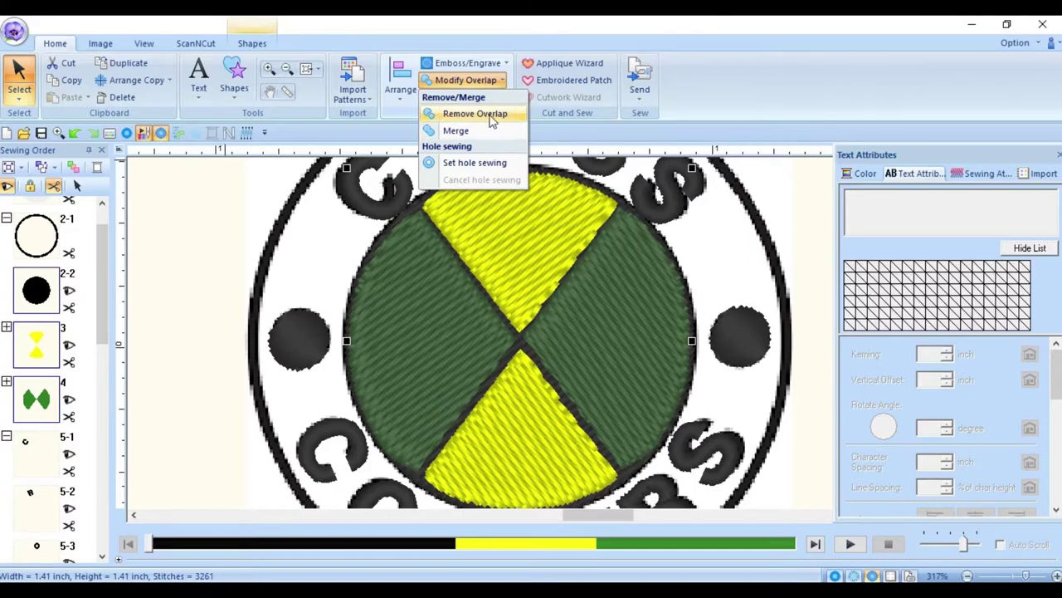
left_click(492, 115)
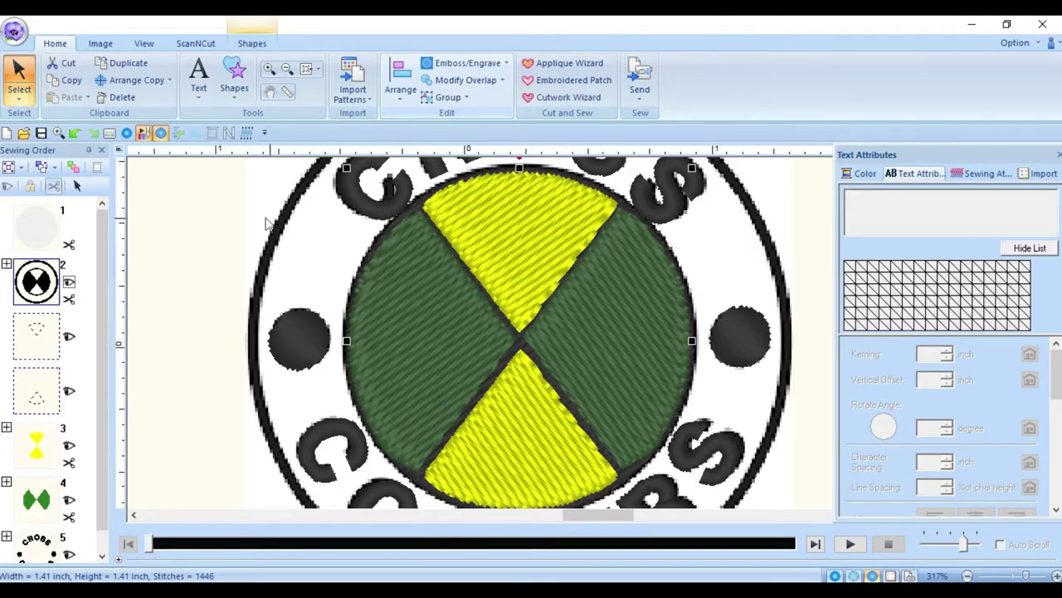
left_click(195, 214)
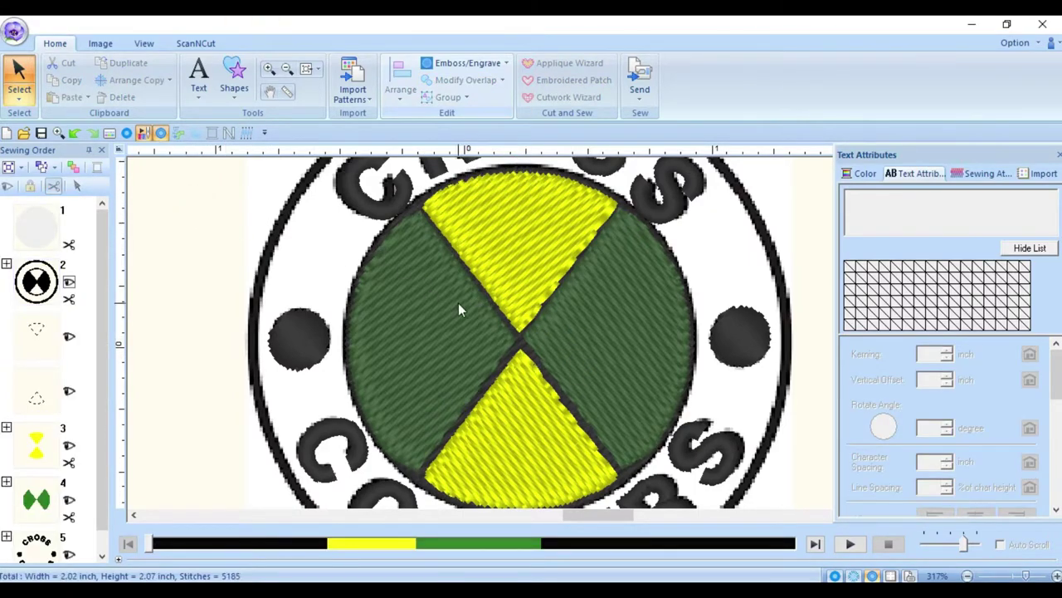
- Move the left green wedge aside to check the black fill beneath it, and undo both this move and the overlap removal
left_click(426, 310)
left_click_drag(427, 309, 287, 288)
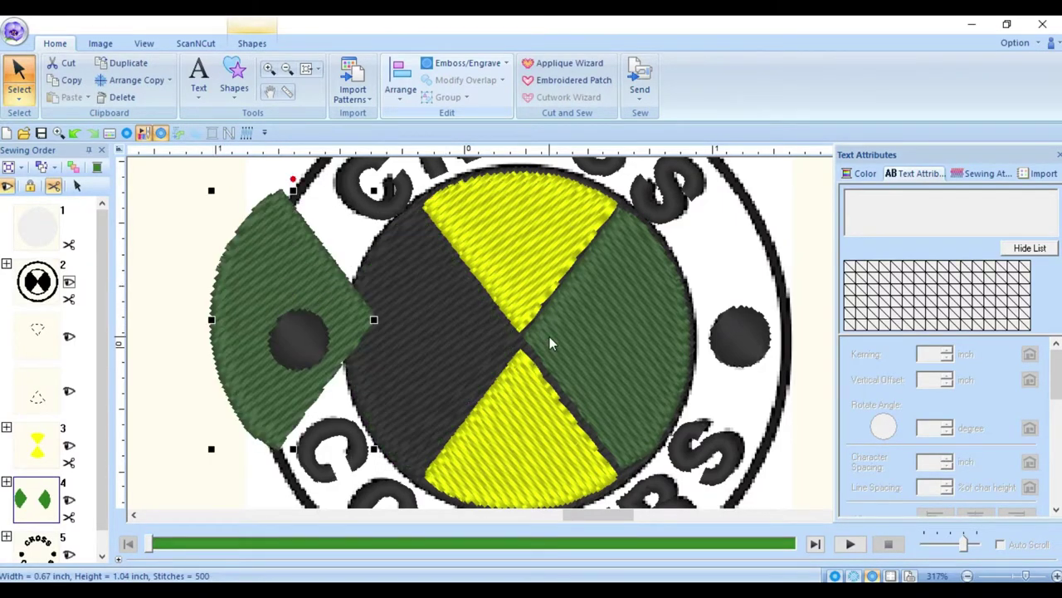
left_click(606, 320)
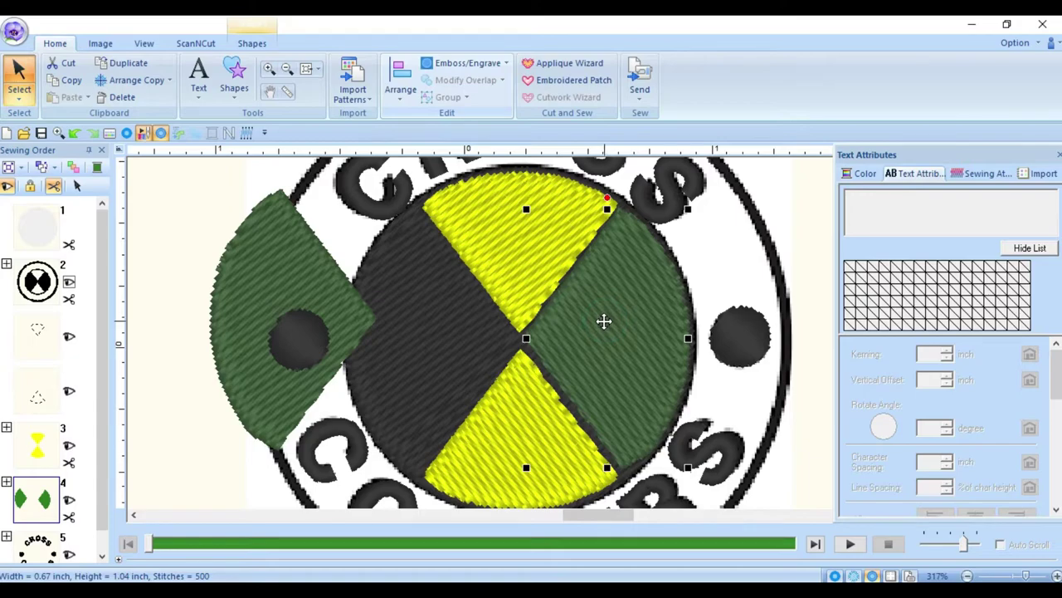
left_click(75, 132)
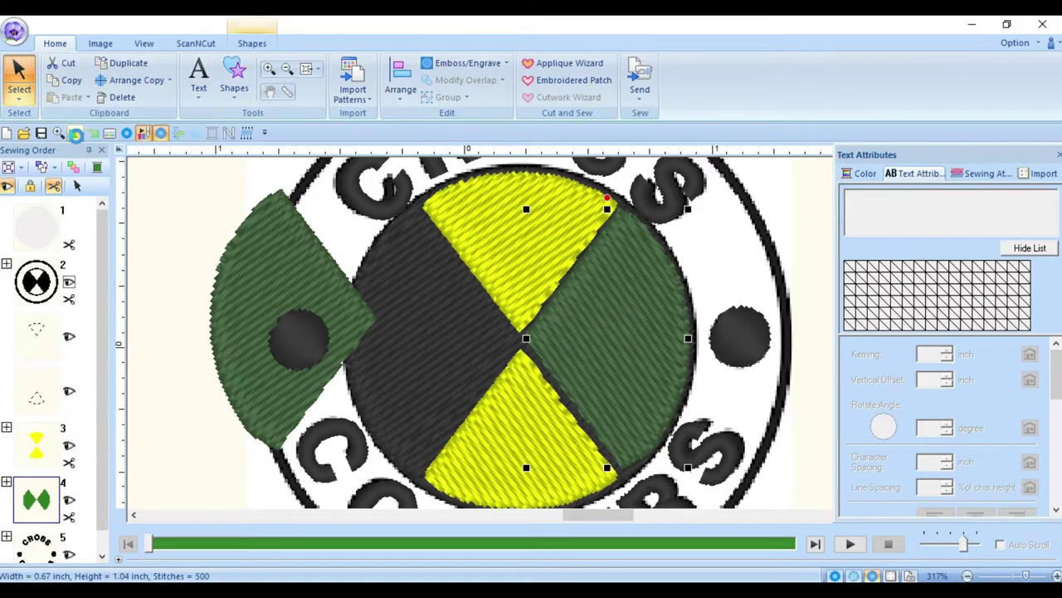
left_click(74, 133)
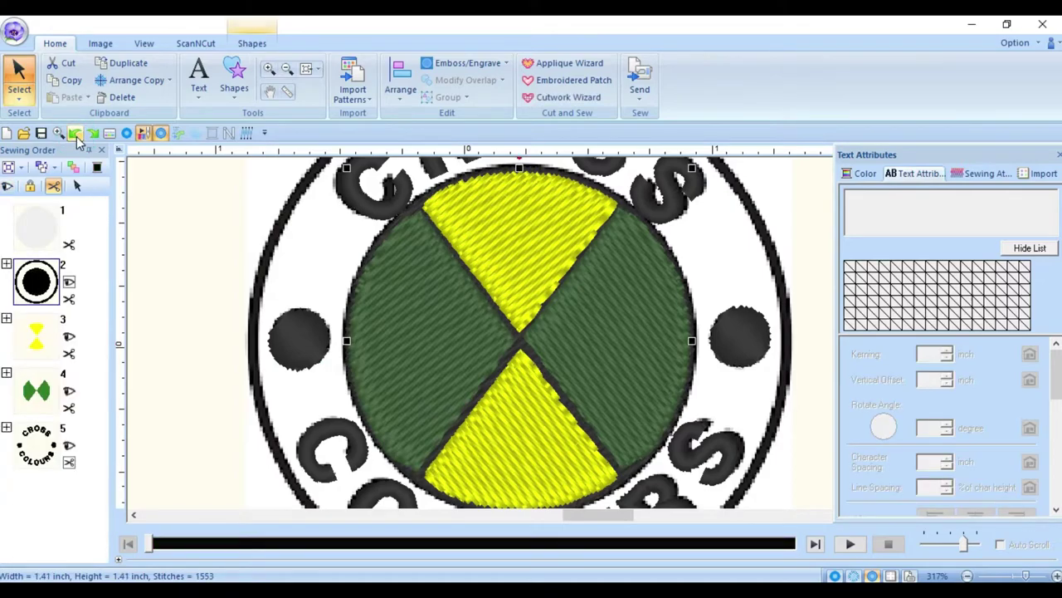
left_click(199, 262)
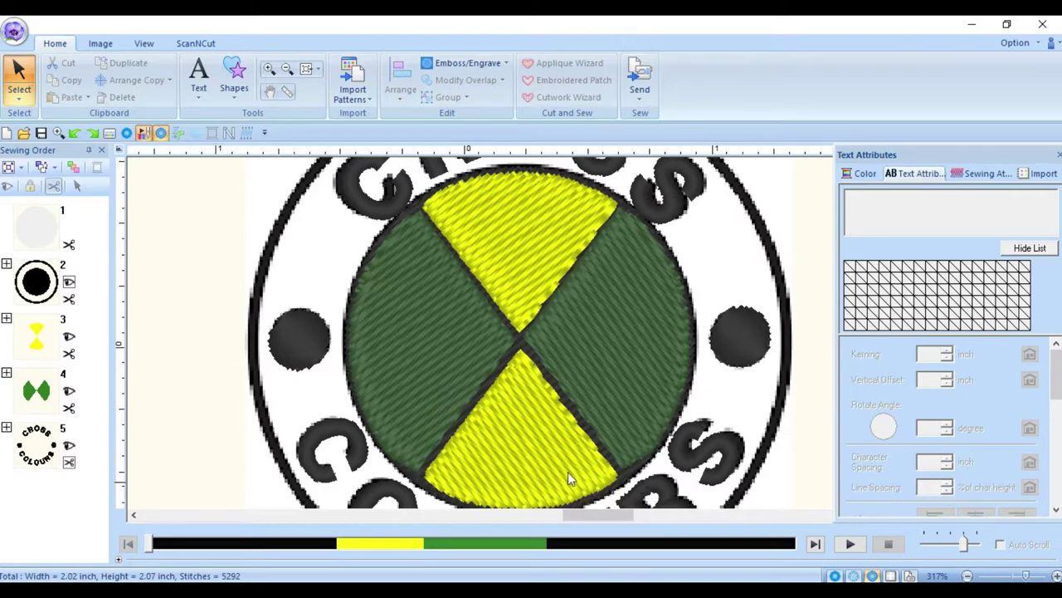
- Select the yellow and green wedges together and shrink them to about 1.34 by 1.32 inch inside the black circle
left_click(424, 348)
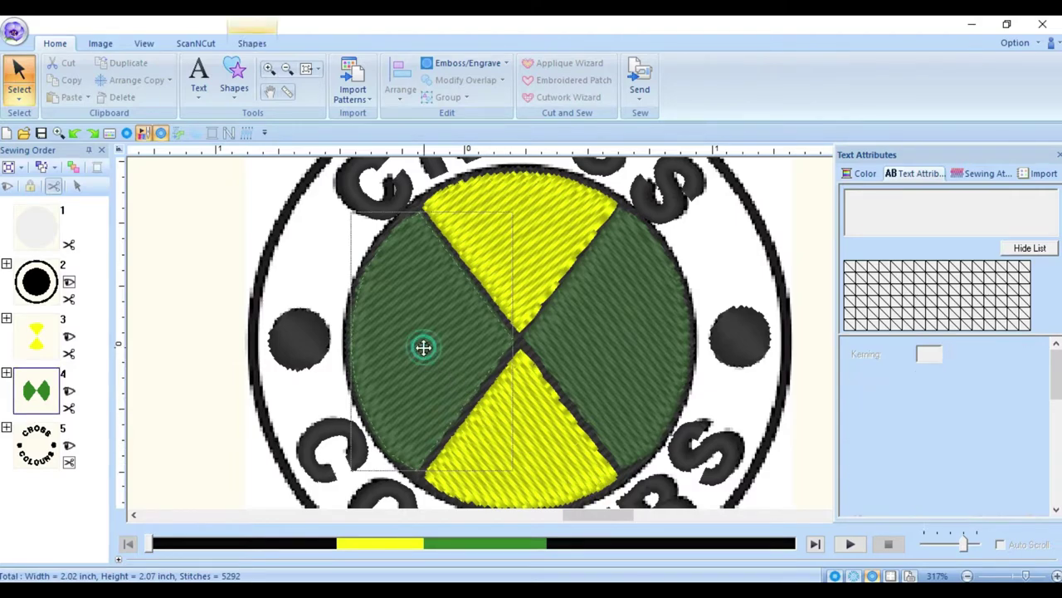
left_click(617, 329, "ctrl")
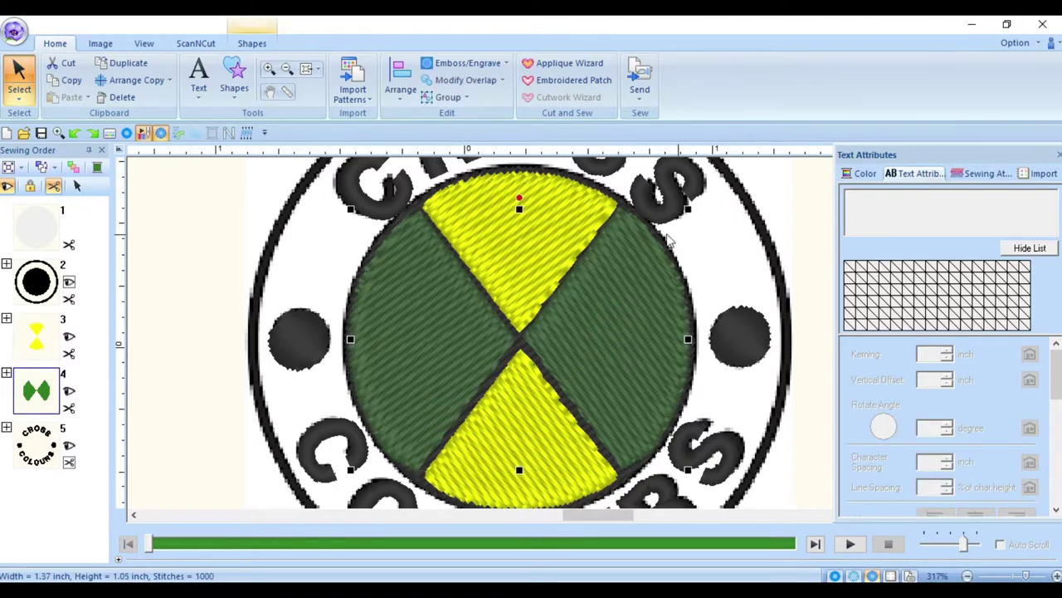
left_click(46, 337)
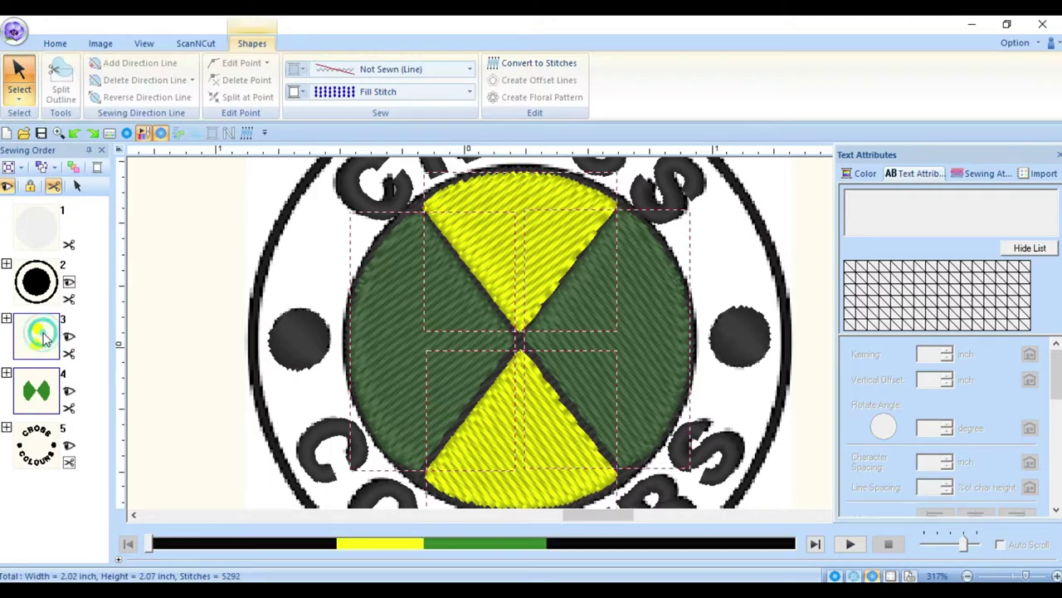
right_click(44, 337)
left_click(91, 343)
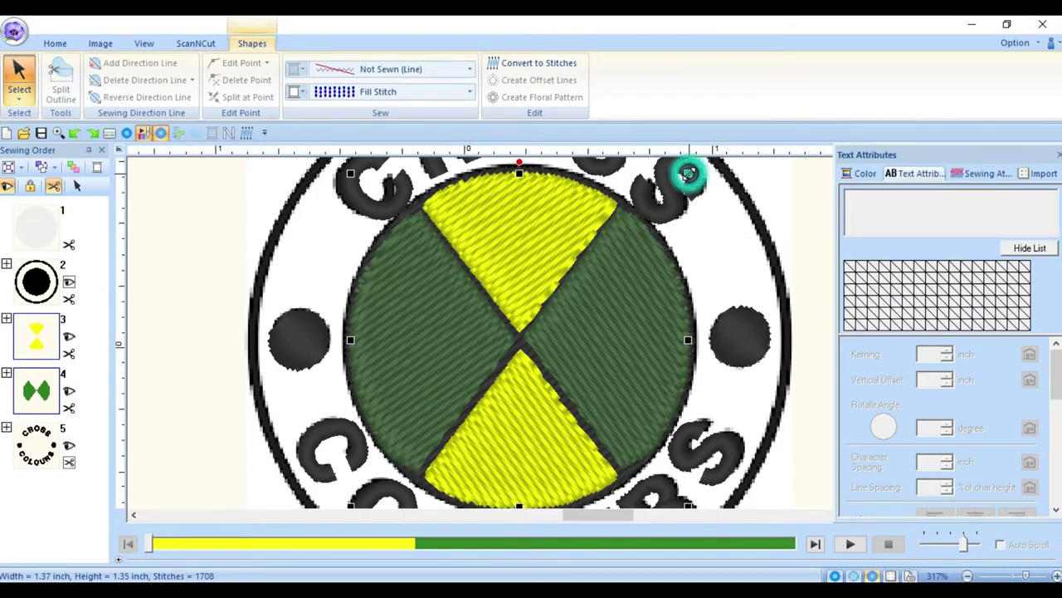
left_click(688, 173)
left_click_drag(688, 173, 682, 177)
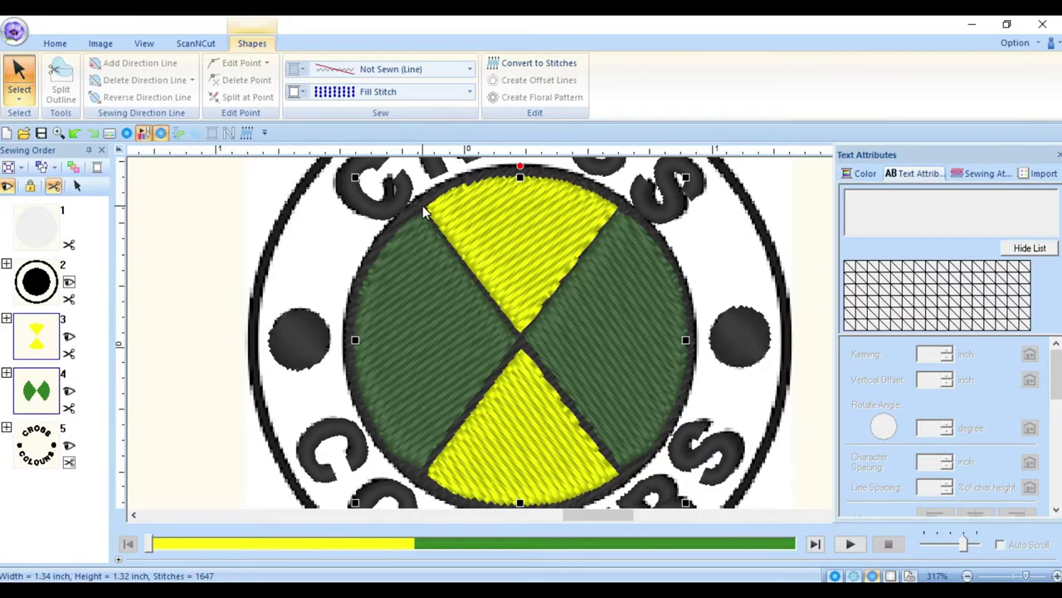
- Add the large black circle to the selected wedges, apply Remove Overlap to them, and deselect everything
left_click(423, 203)
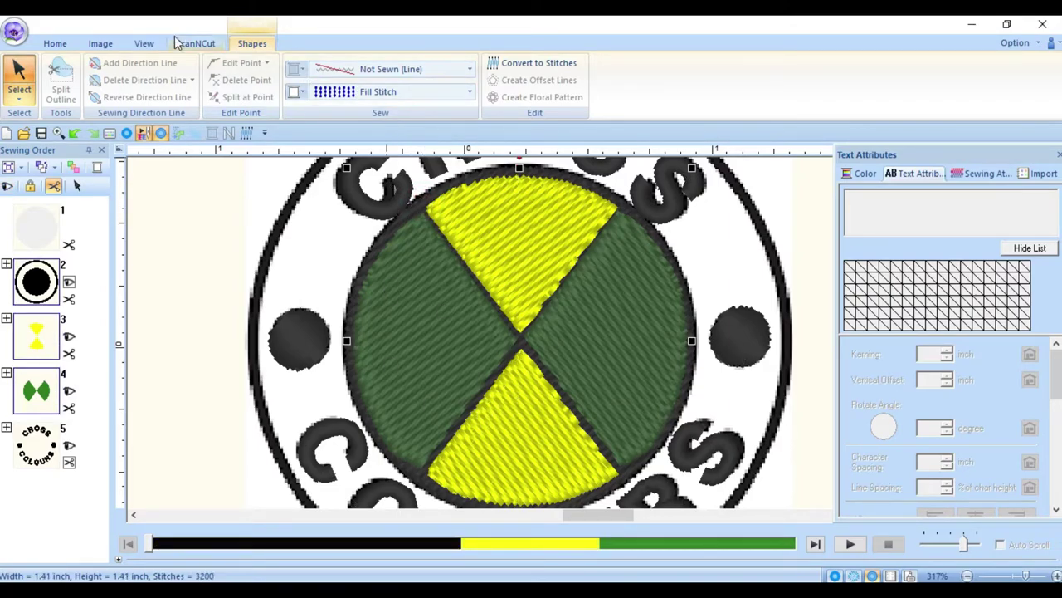
left_click(56, 45)
left_click(481, 83)
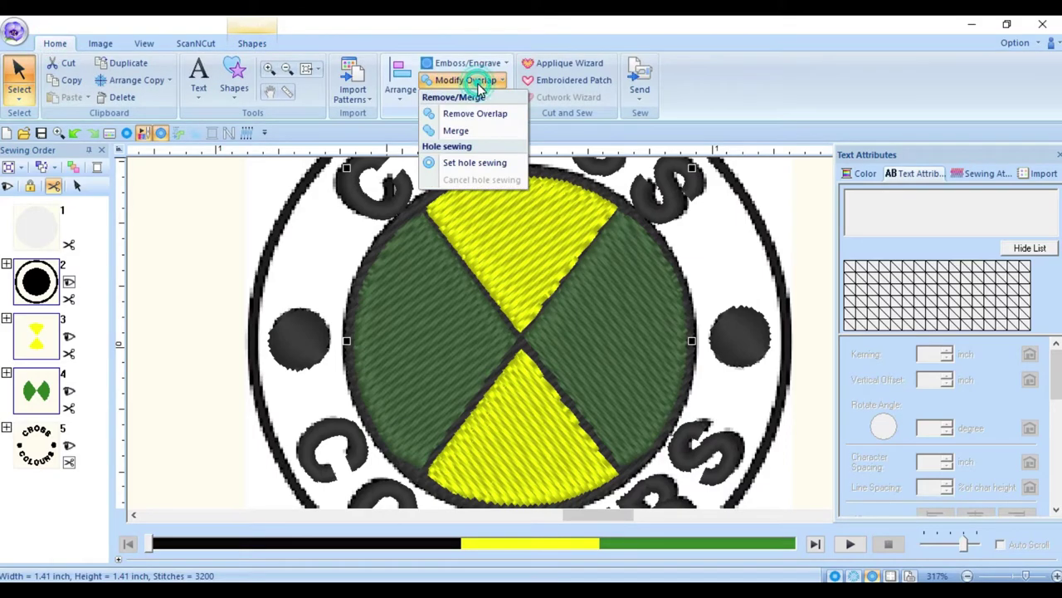
left_click(486, 114)
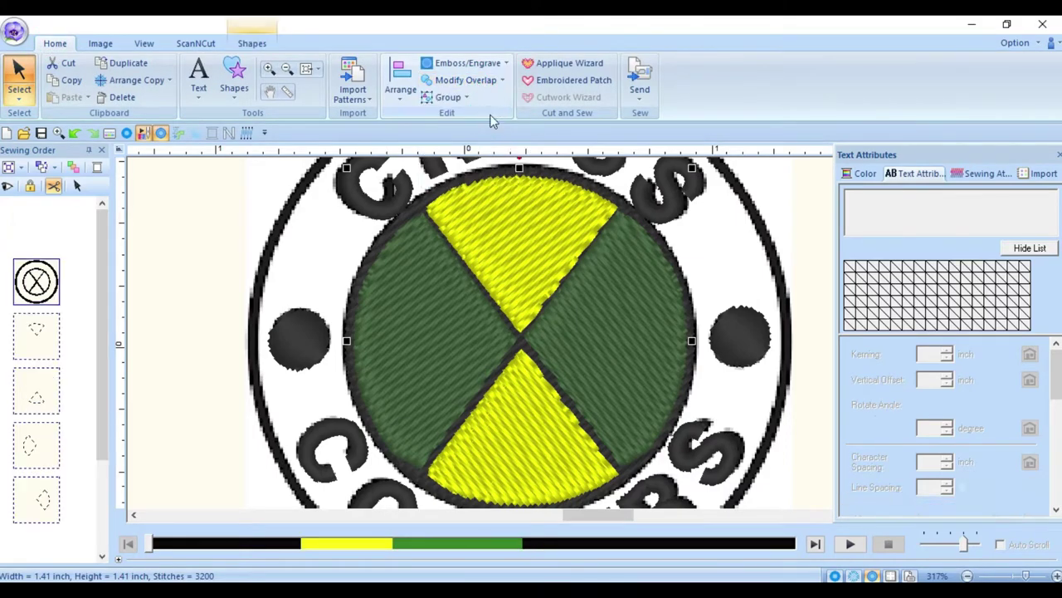
left_click(171, 220)
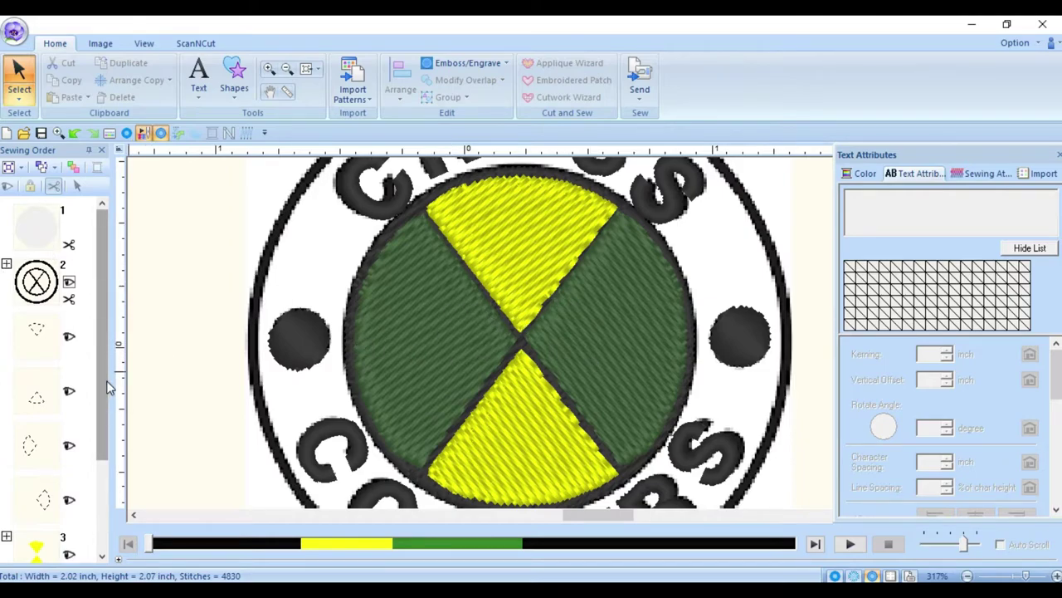
- Hide the yellow and green wedge shapes from the design view
scroll(41, 460, "down", 3)
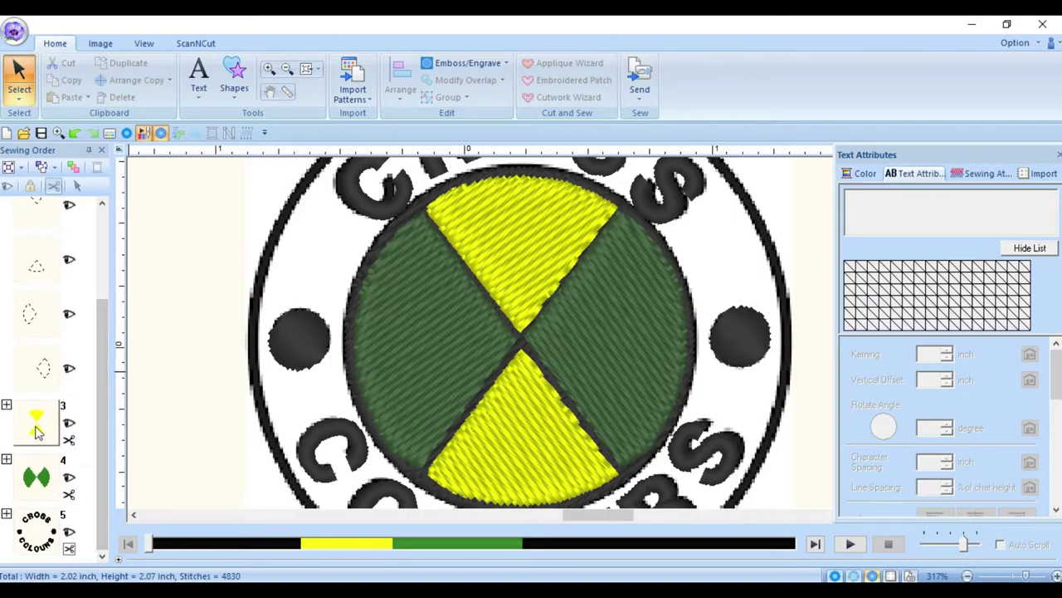
left_click(38, 430)
left_click(37, 475, "ctrl")
left_click(30, 188)
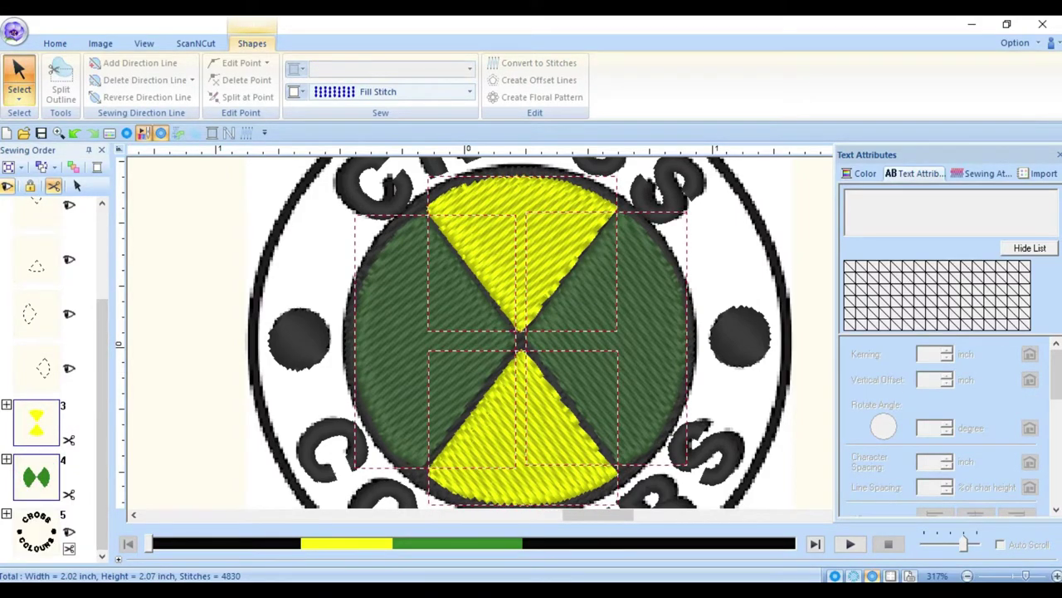
- Select the inner black ring-and-X shape in the sewing order and change its region sewing to Satin Stitch
left_click(519, 334)
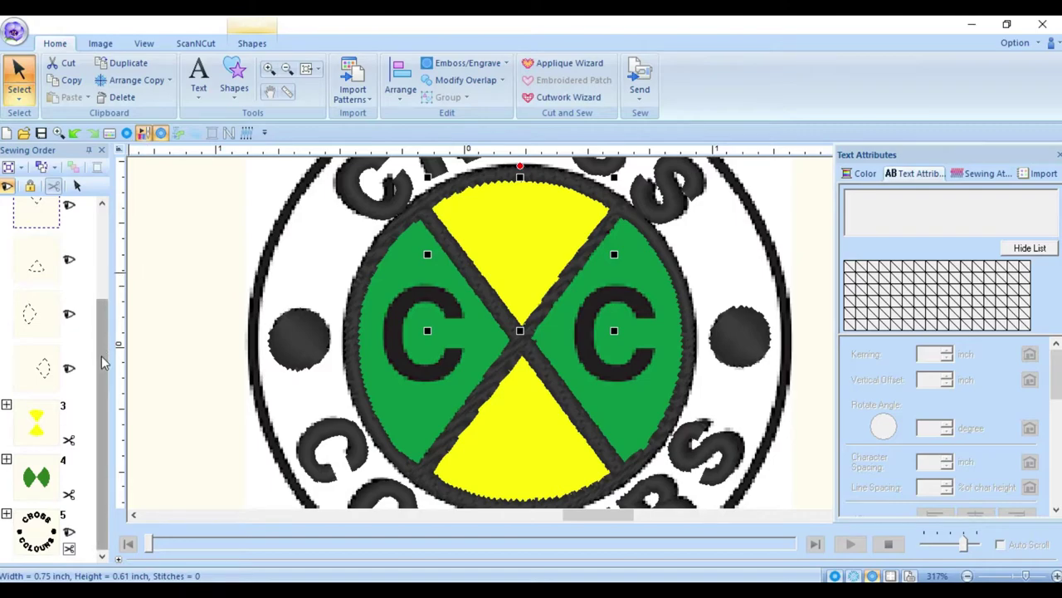
left_click_drag(104, 350, 118, 299)
left_click(119, 257)
left_click(7, 207)
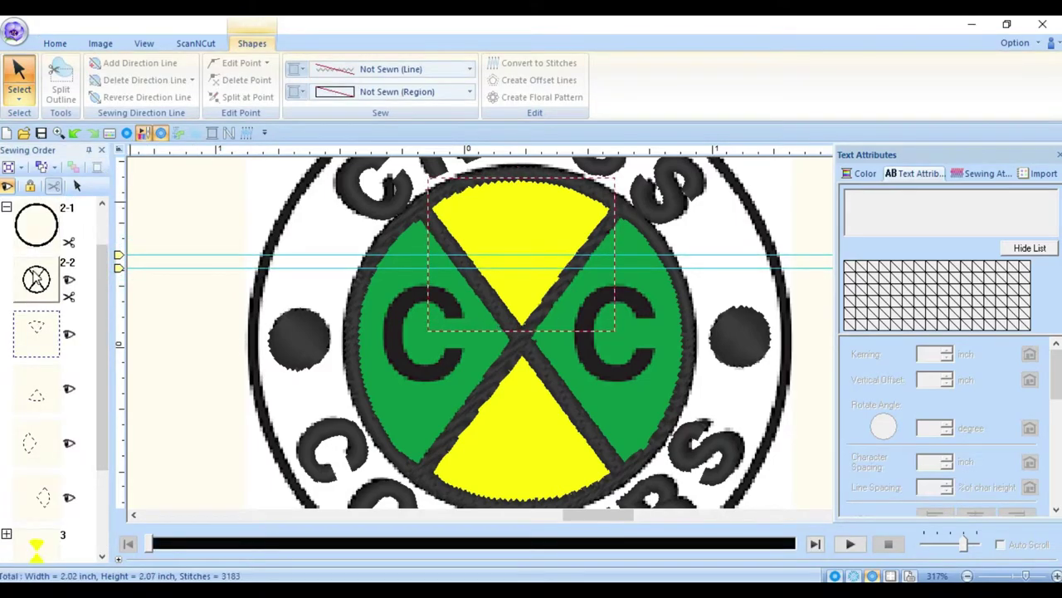
left_click(36, 280)
right_click(36, 280)
left_click(91, 281)
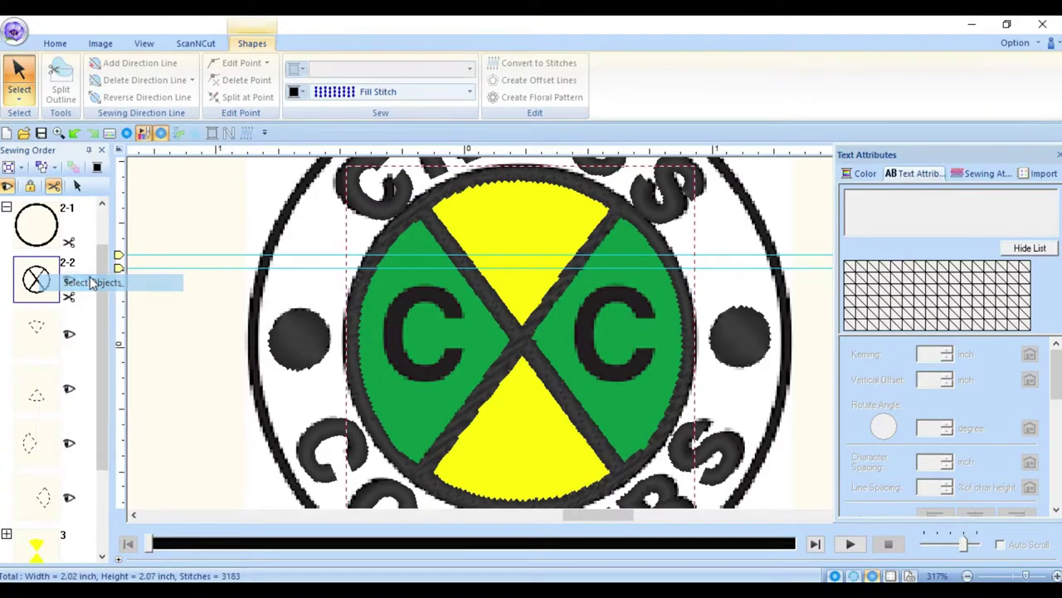
left_click(407, 91)
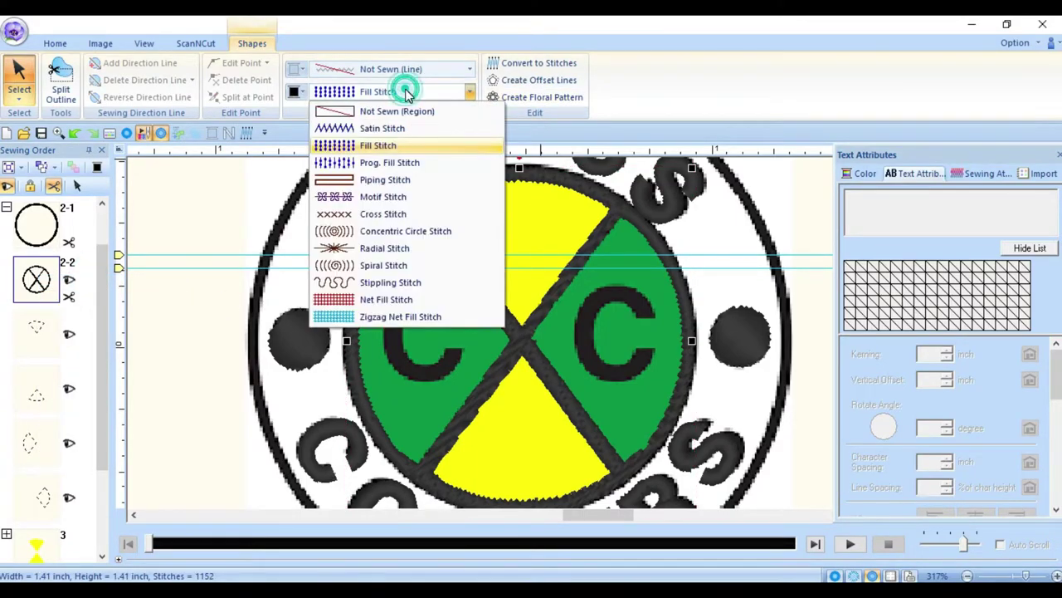
left_click(428, 133)
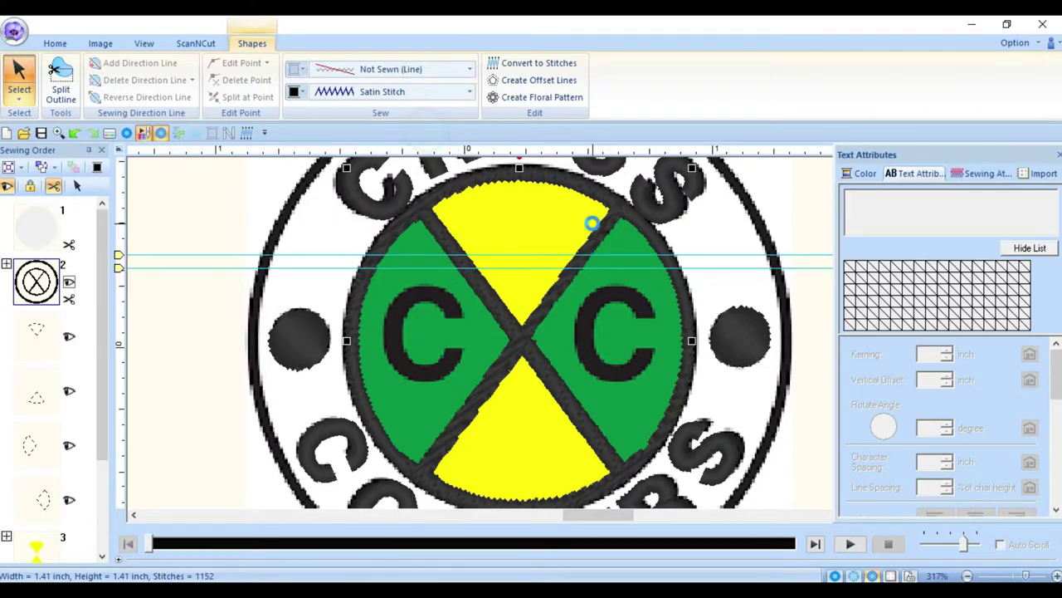
- Set the ring-and-X satin region to Auto direction, no under sewing, and a density of 200 line/inch
left_click(963, 175)
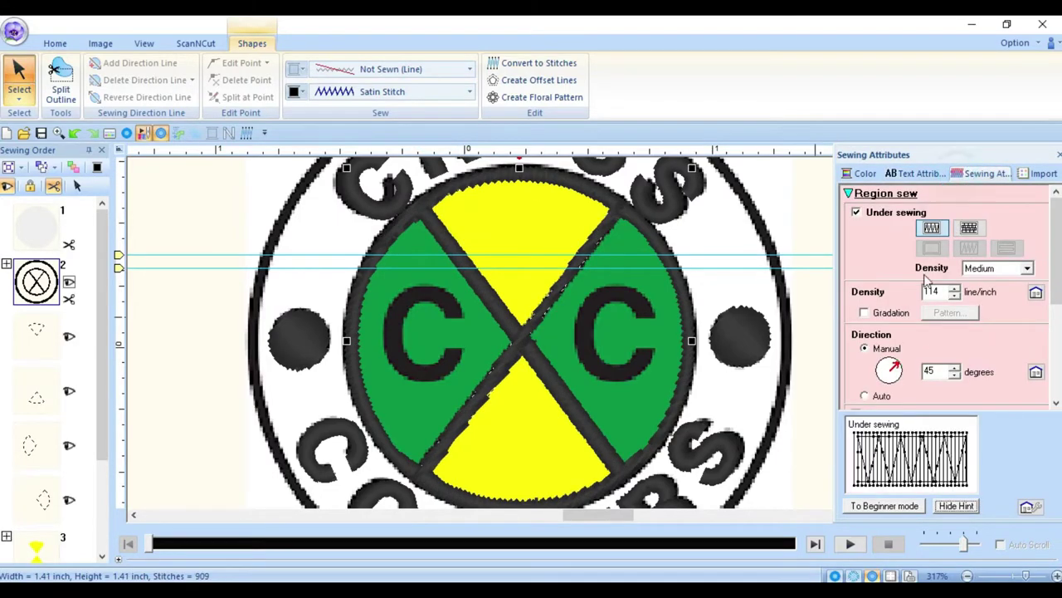
left_click(864, 396)
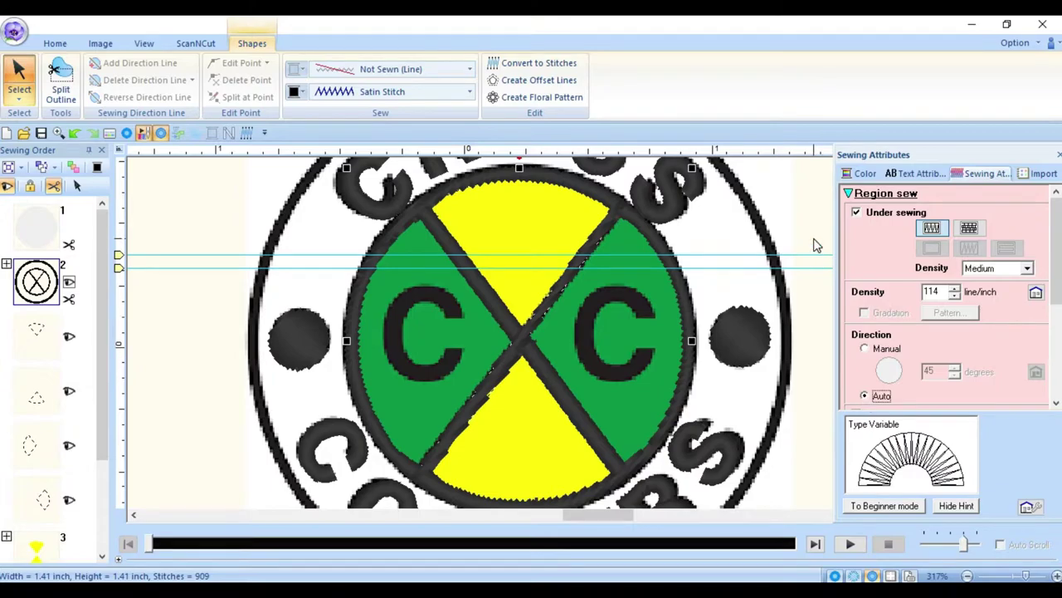
scroll(814, 245, "down", 2)
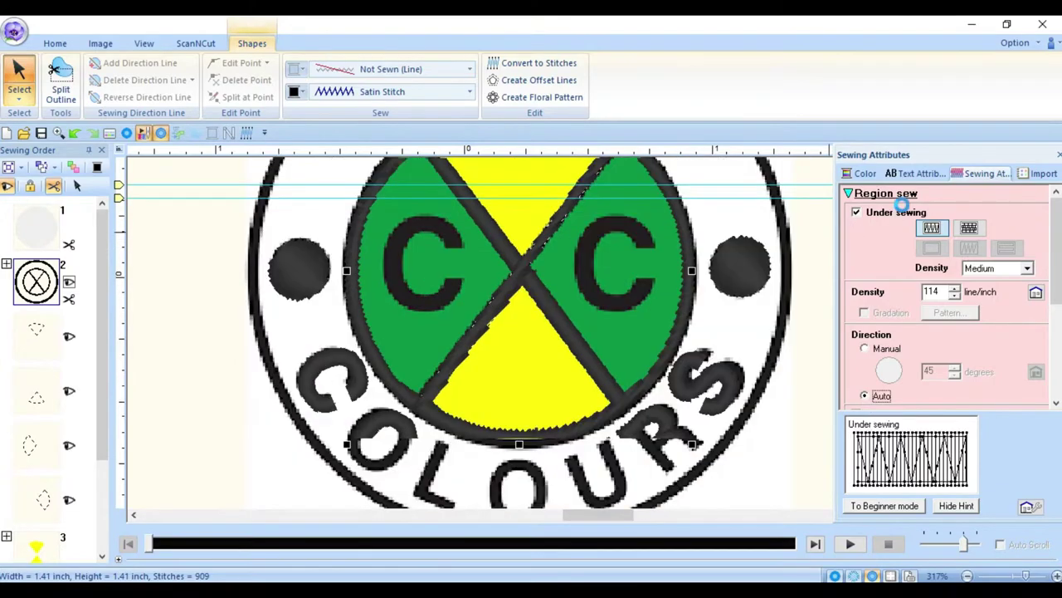
left_click(857, 212)
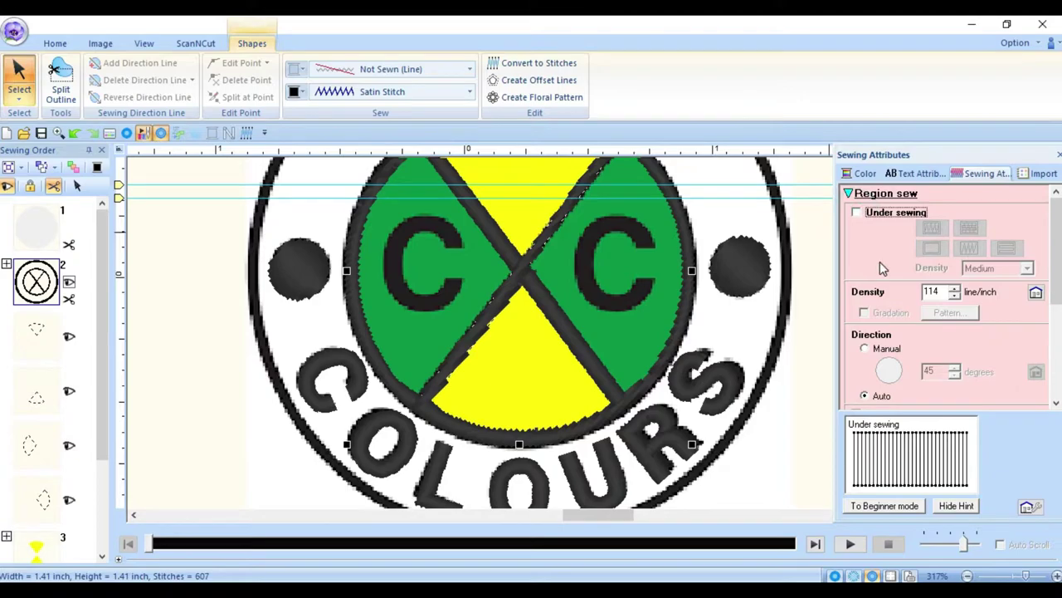
double_click(943, 292)
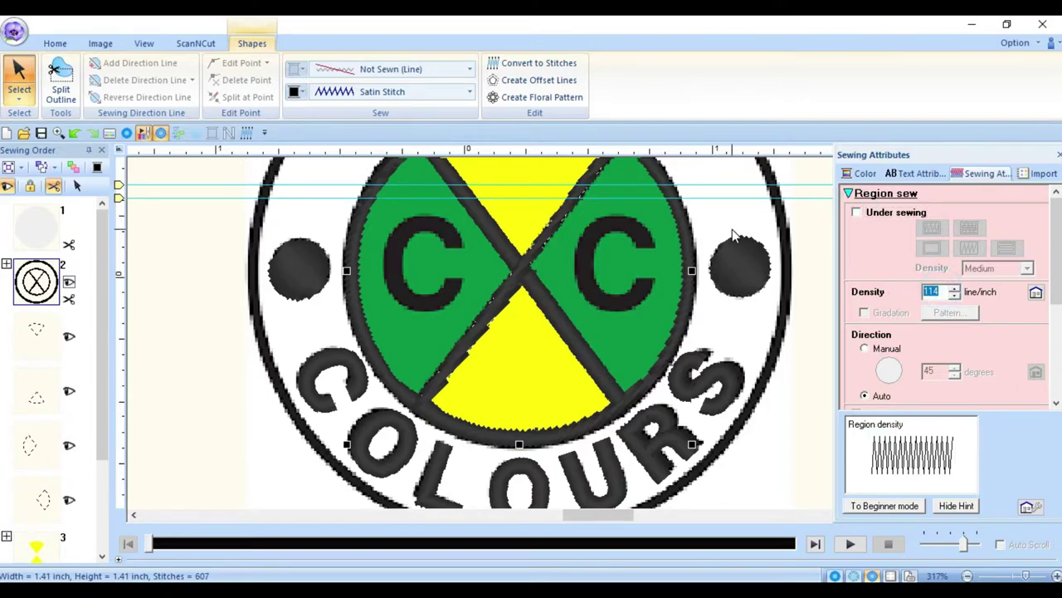
type("200")
key("Return")
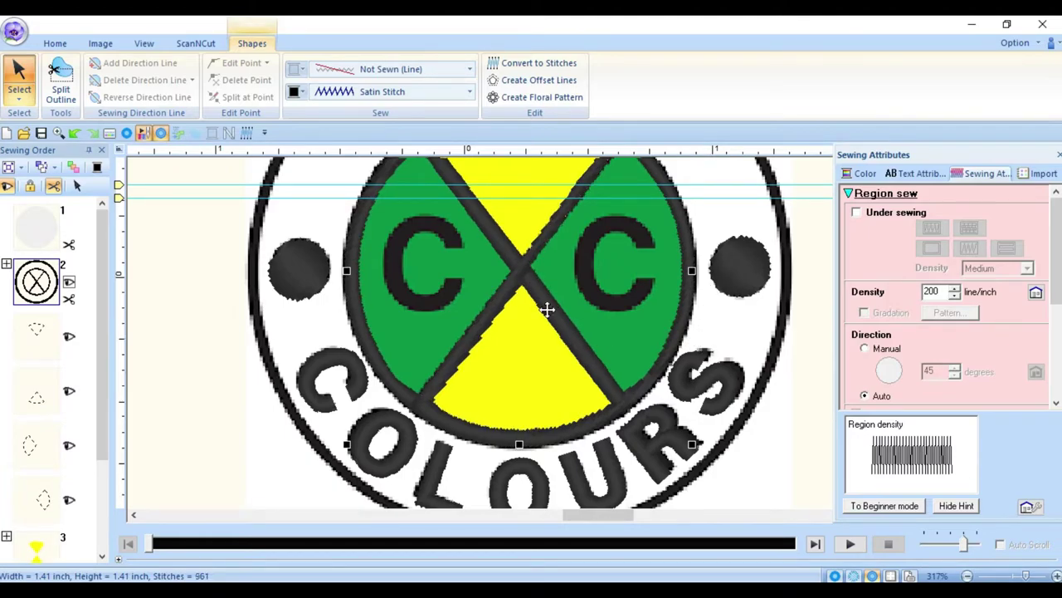
- Switch to point selection and delete the extra point at the upper corner of the right-hand green segment's outline
left_click(19, 73)
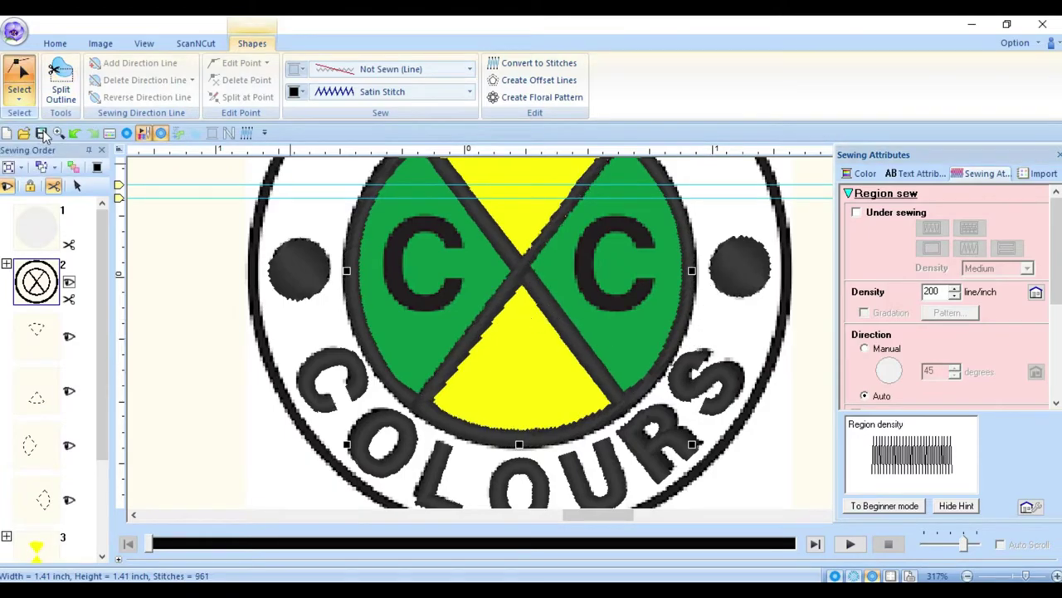
scroll(618, 360, "up", 2)
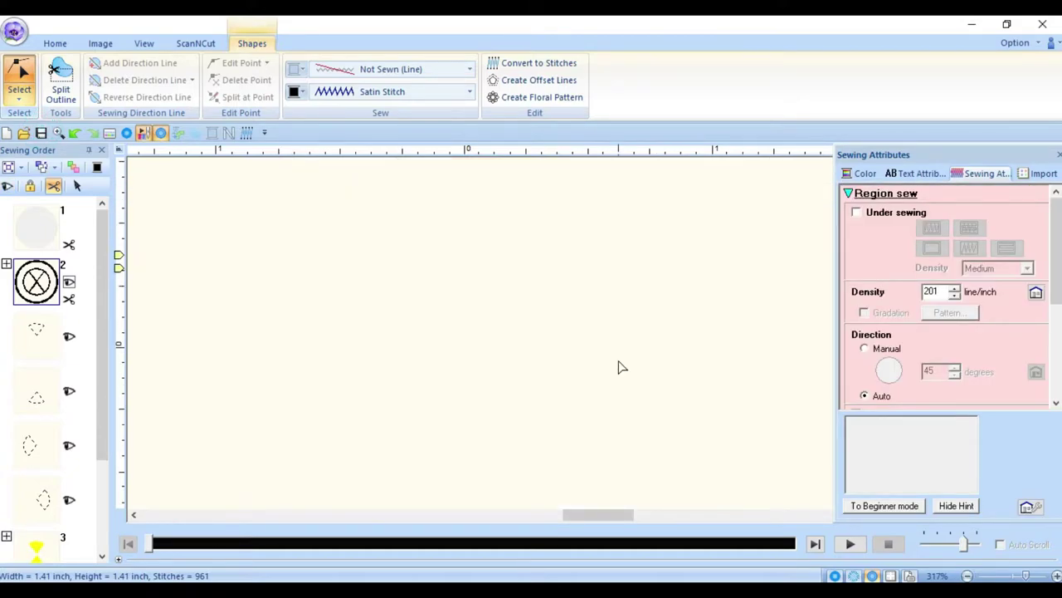
left_click(615, 221)
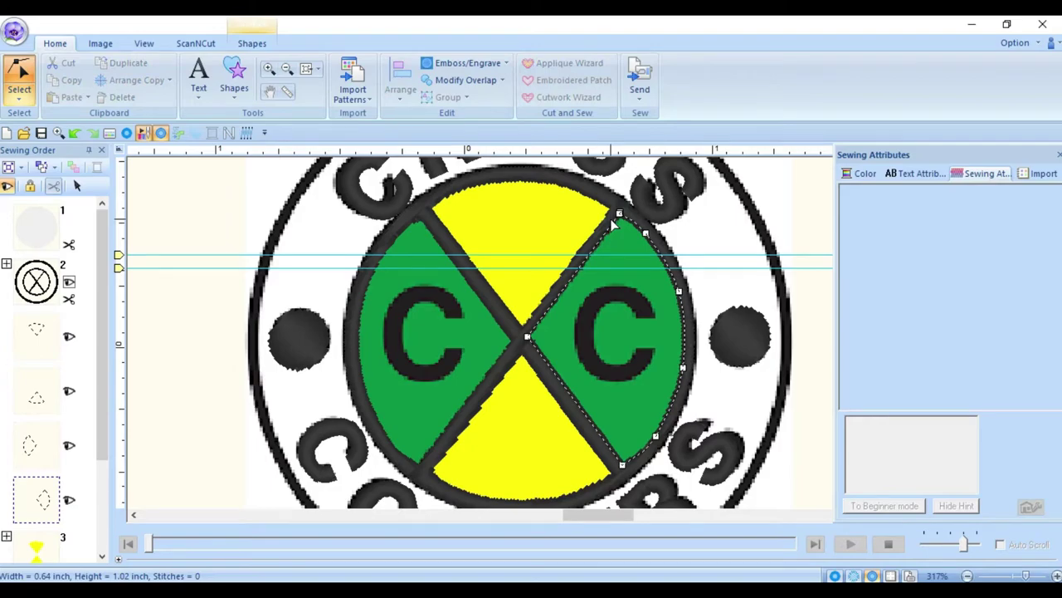
left_click(1057, 575)
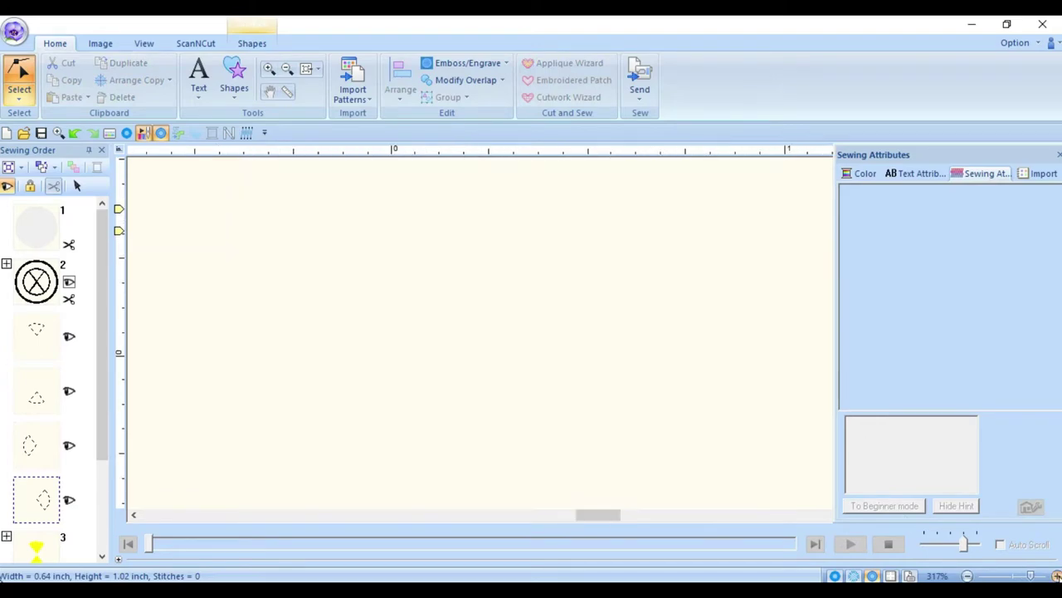
left_click(1056, 576)
scroll(747, 394, "up", 3)
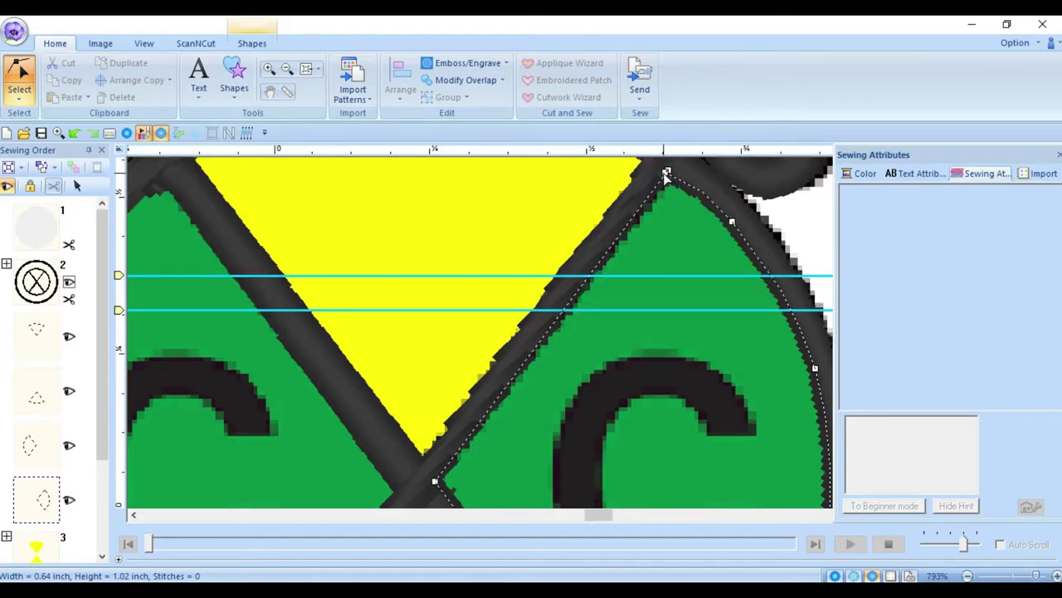
right_click(667, 176)
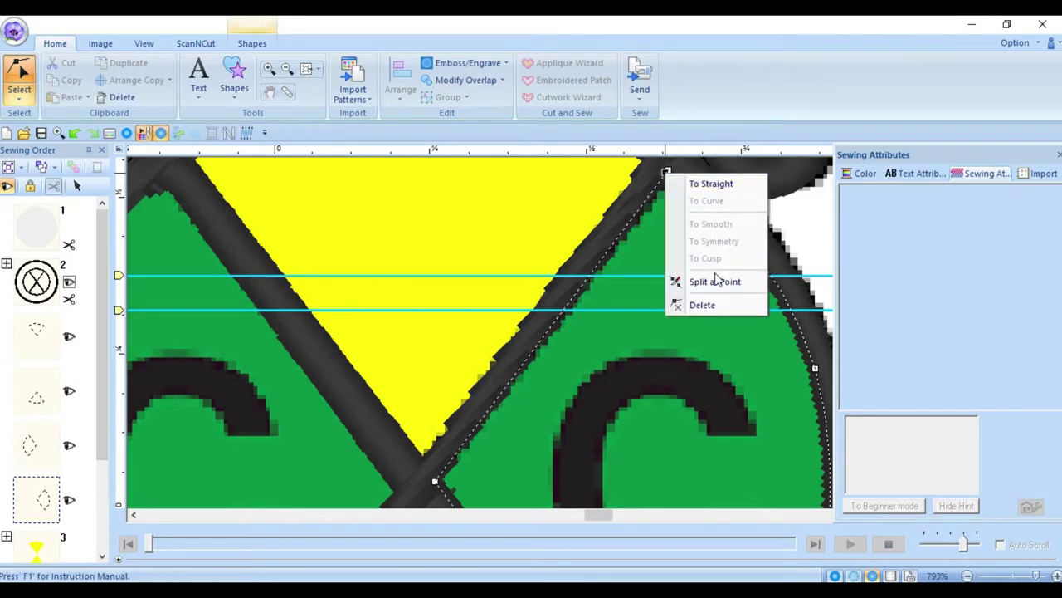
left_click(715, 304)
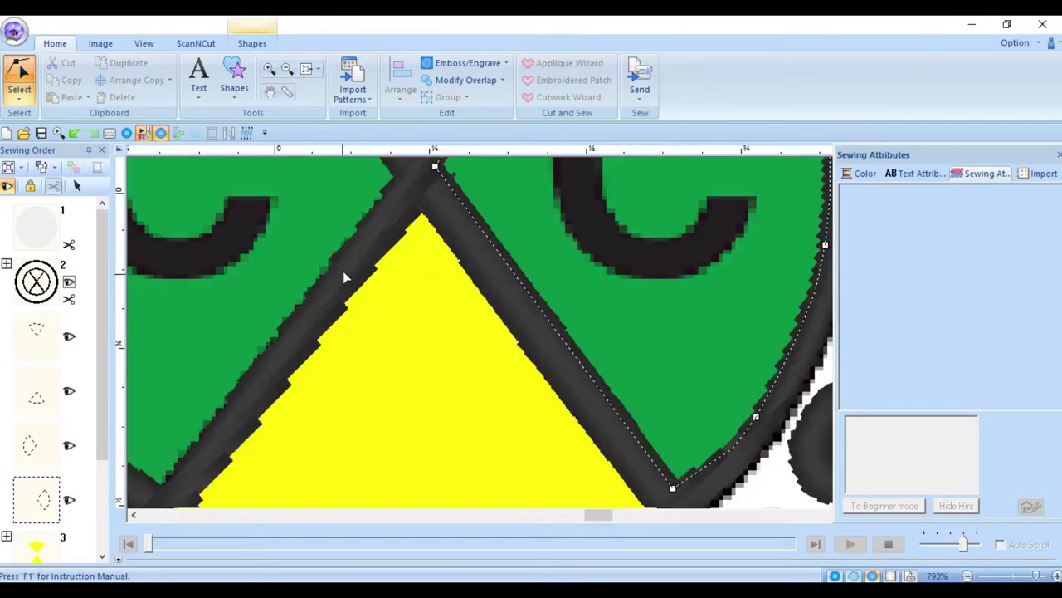
- Examine the stitch edges of the black cross and inner ring around the green and yellow segments
left_click(343, 270)
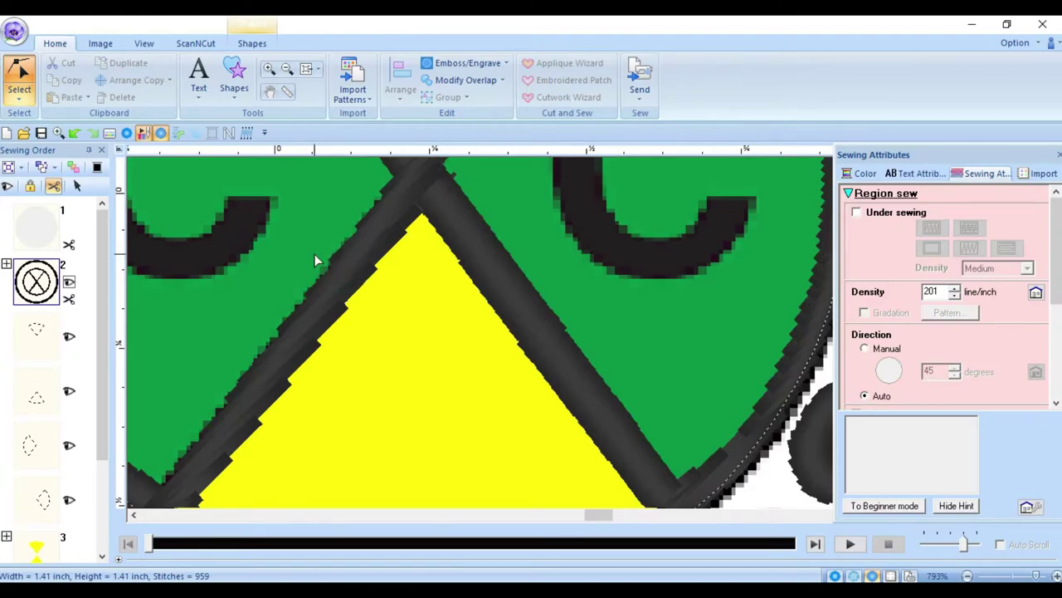
left_click(314, 254)
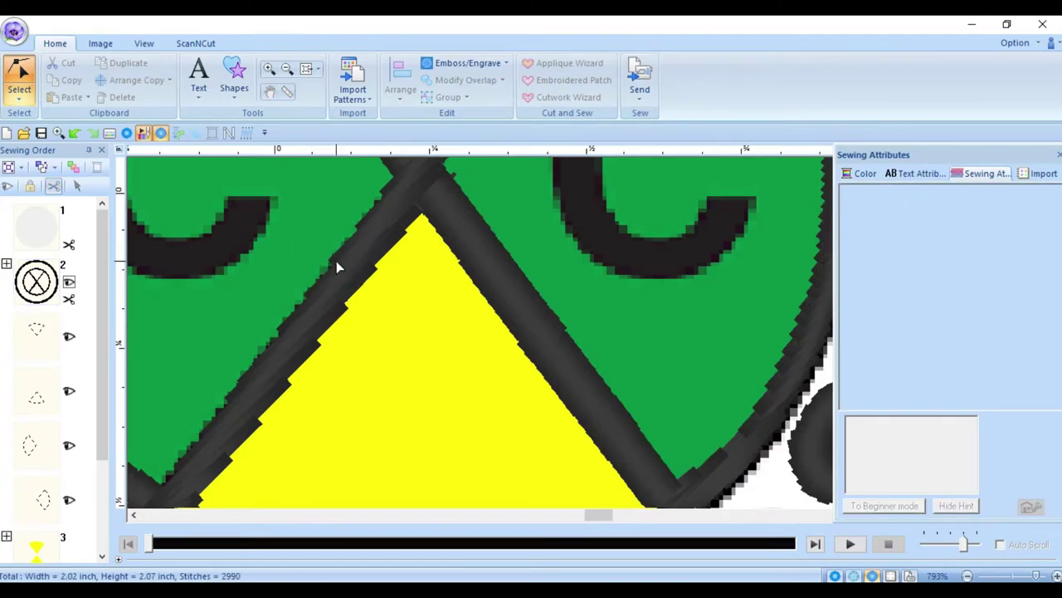
left_click(342, 262)
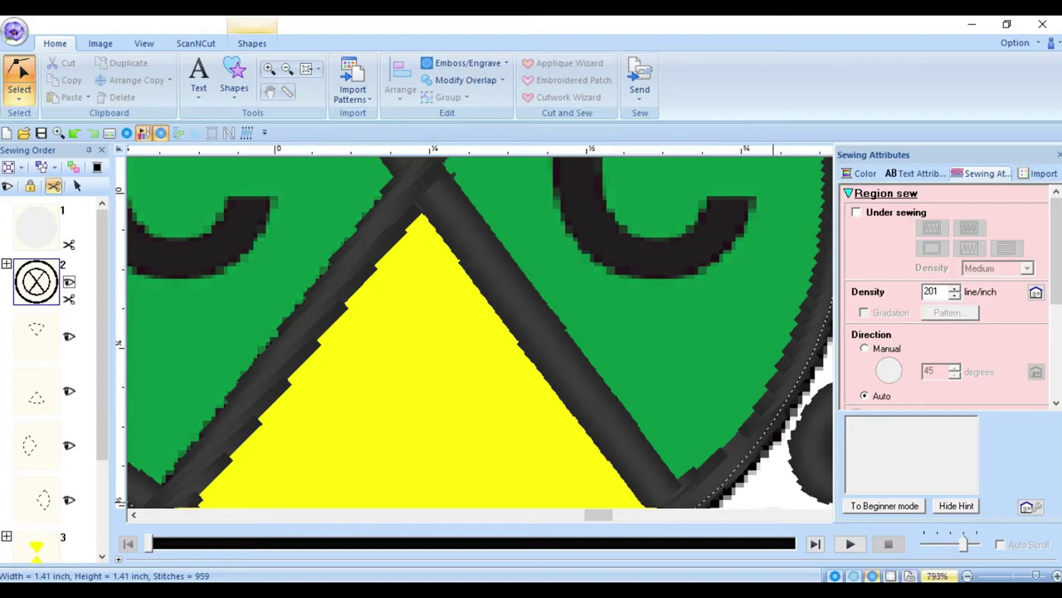
left_click(967, 575)
scroll(562, 396, "down", 1)
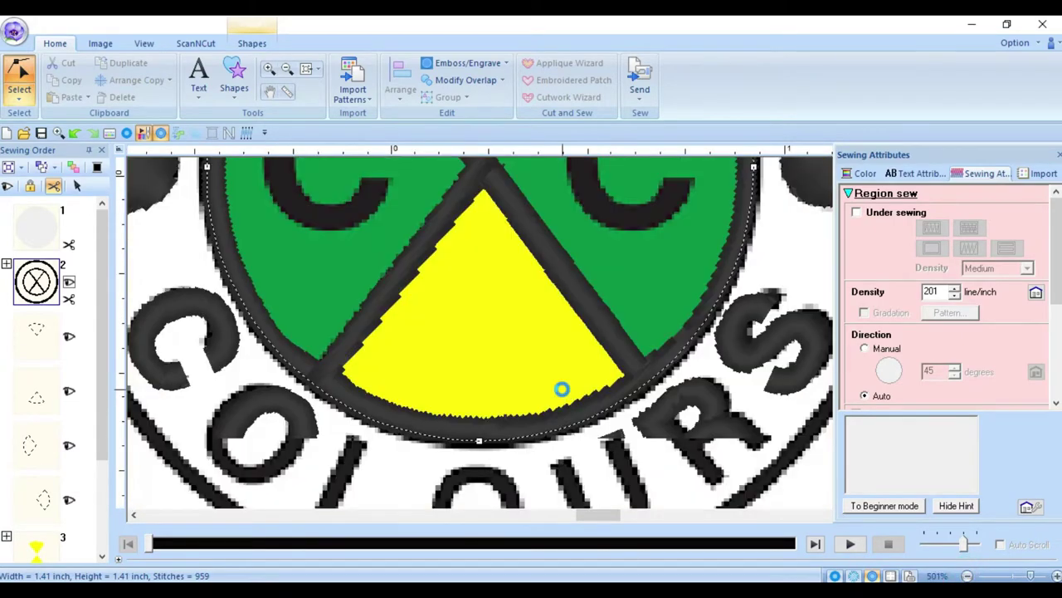
scroll(367, 348, "up", 3)
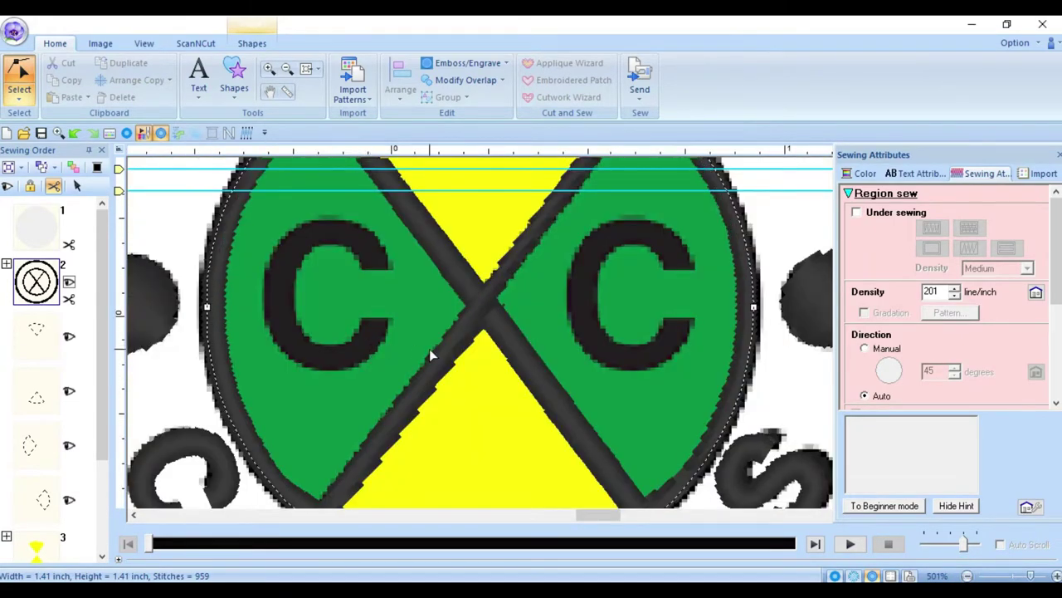
scroll(429, 348, "up", 3)
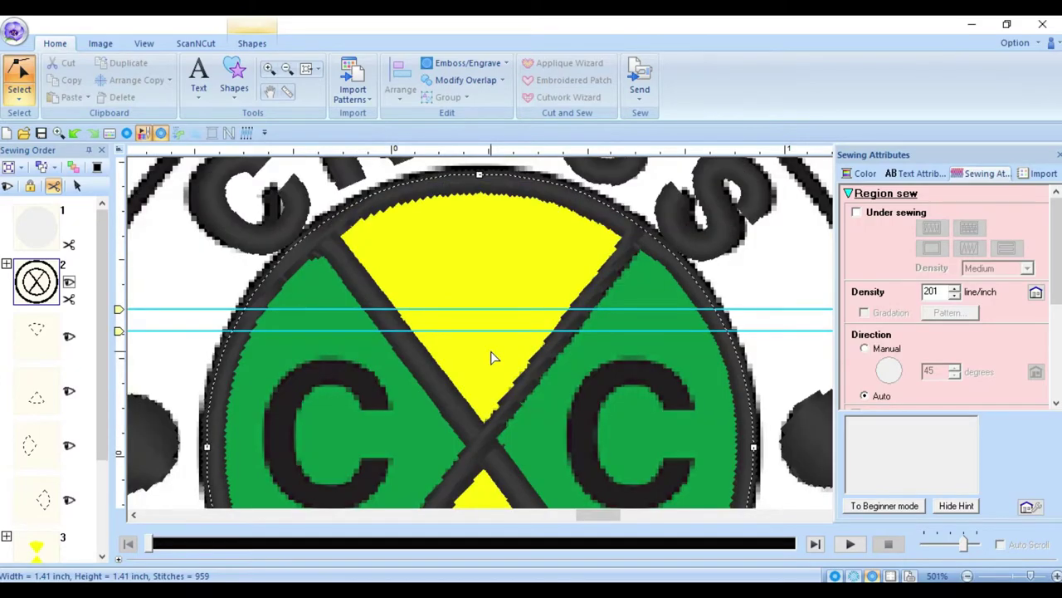
scroll(640, 310, "down", 3)
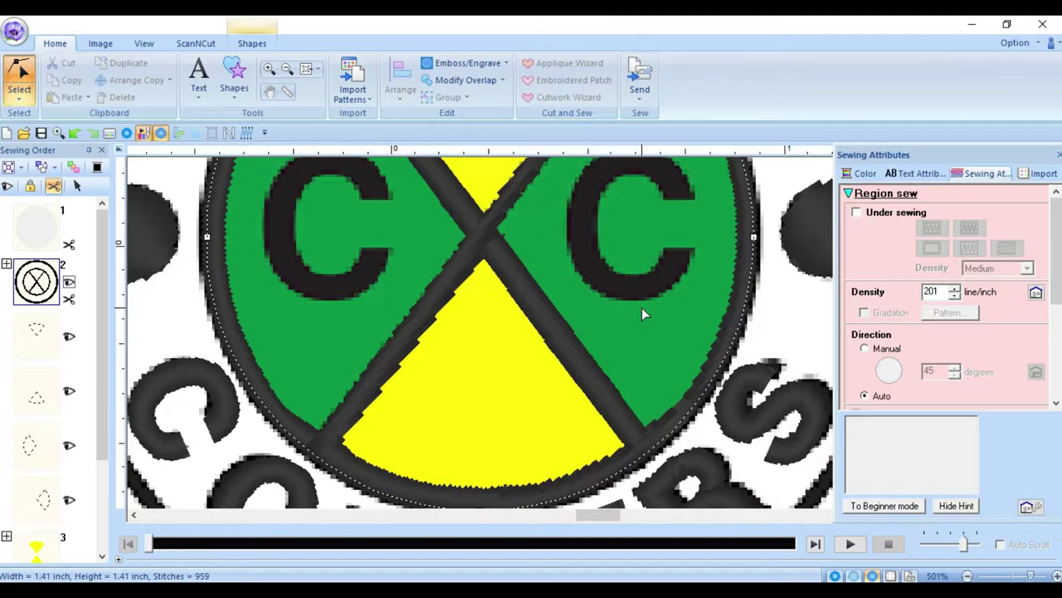
scroll(365, 359, "up", 3)
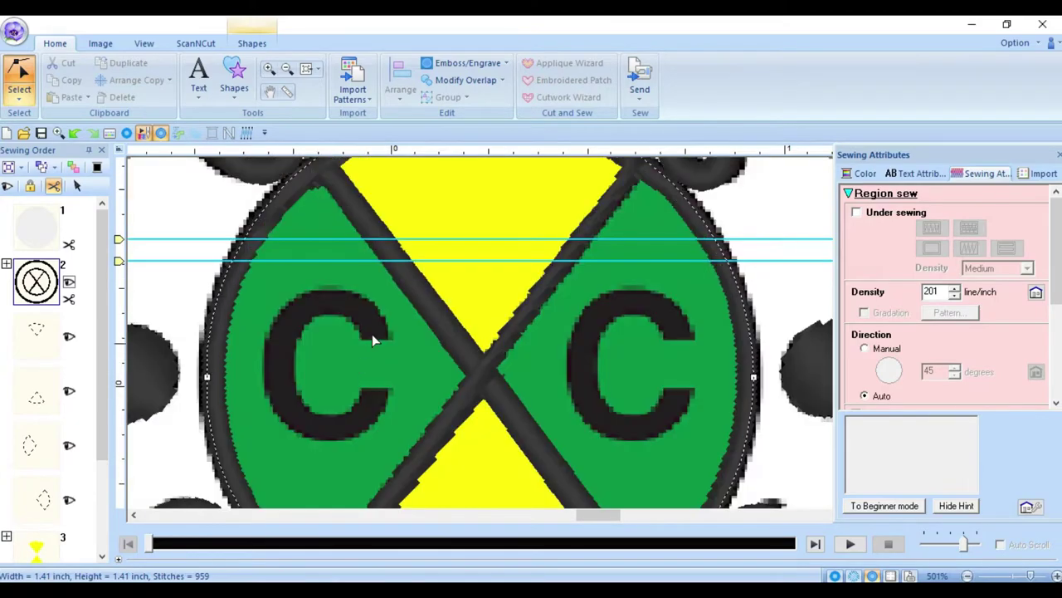
- Delete the extra point at the upper corner of the left-hand green segment's outline
scroll(372, 337, "up", 2)
left_click(328, 249)
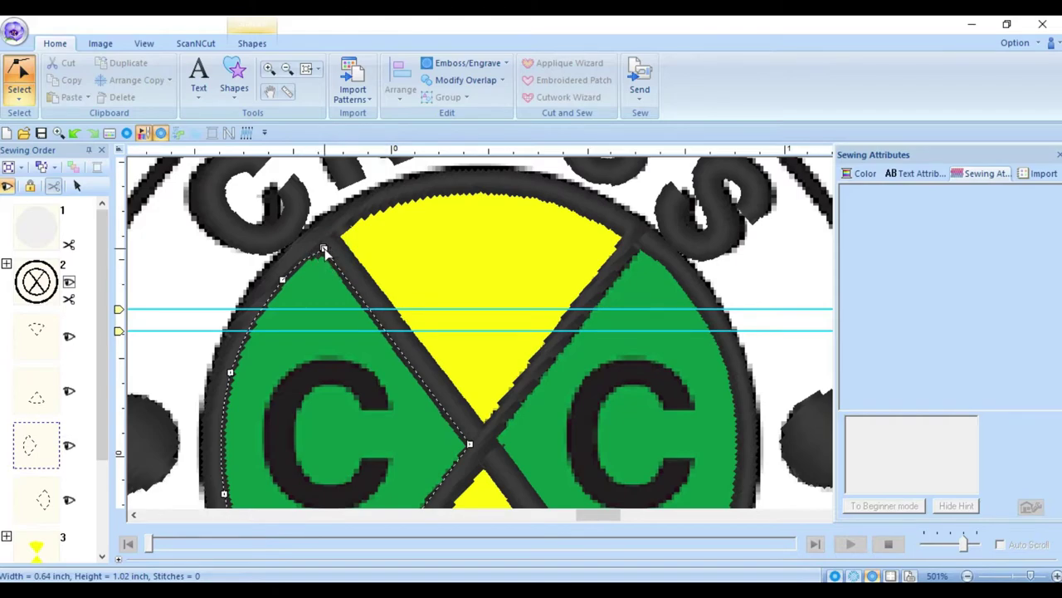
right_click(324, 251)
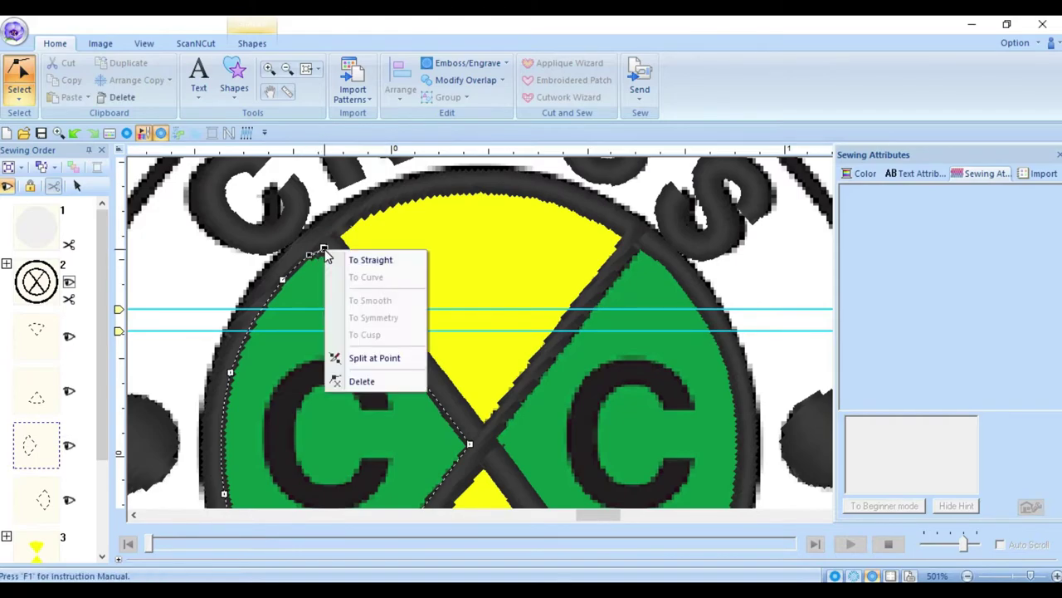
left_click(365, 381)
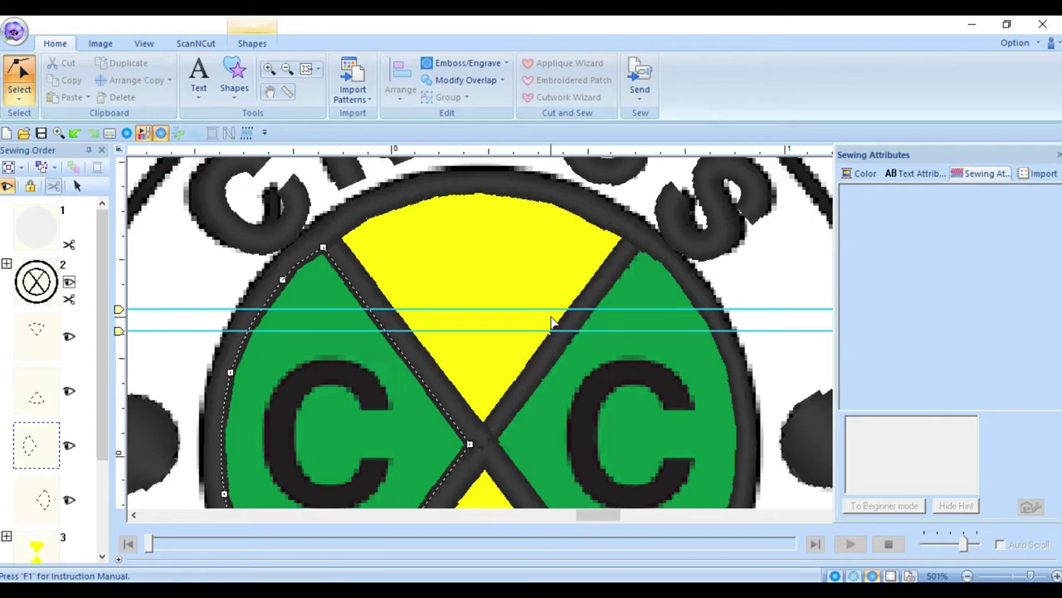
- Select the lower yellow segment's outline and delete the extra point at its apex near the cross centre
scroll(552, 321, "down", 4)
scroll(556, 313, "down", 2)
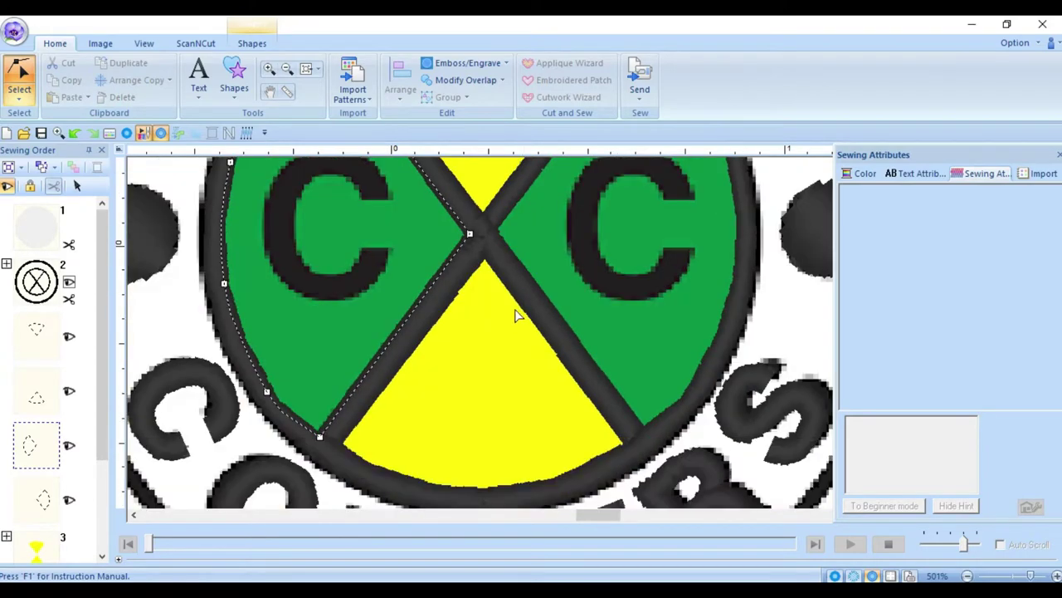
left_click(383, 388)
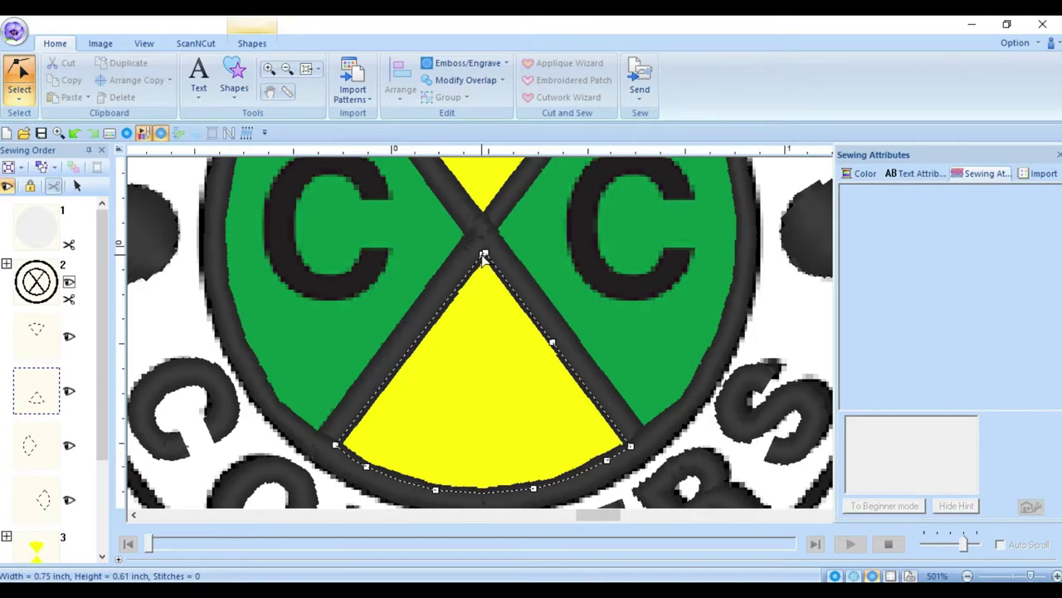
left_click(1040, 576)
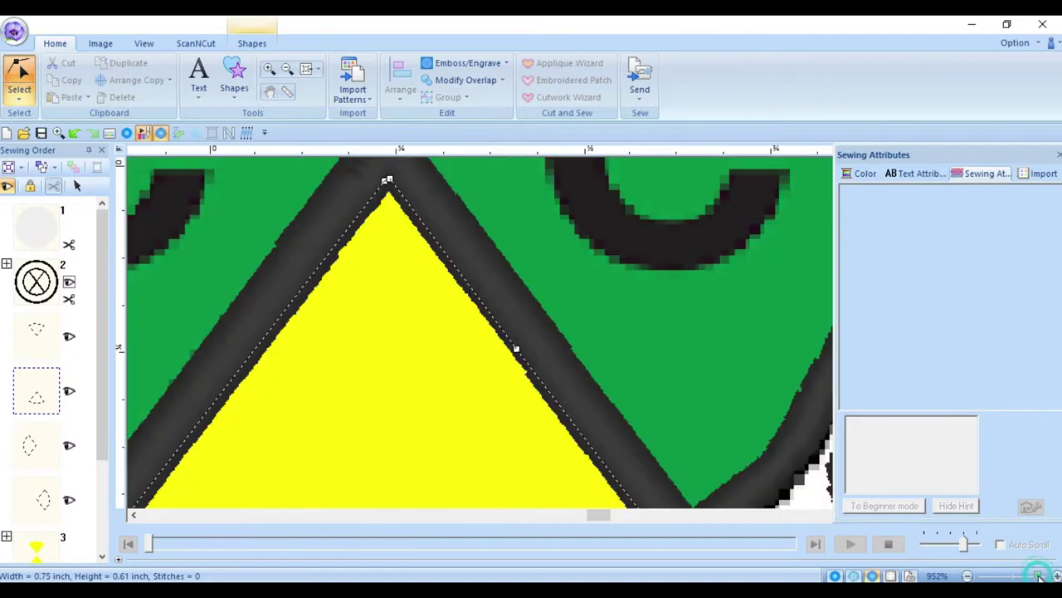
right_click(387, 179)
left_click(441, 319)
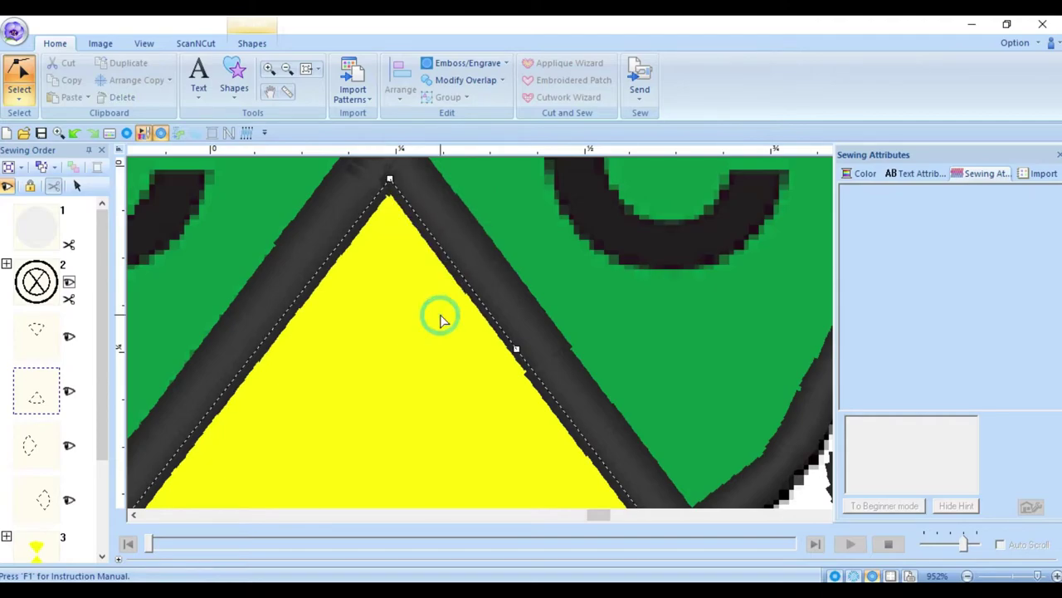
- Try to select the upper yellow segment's outline along its edge with the black cross arm
scroll(588, 424, "up", 2)
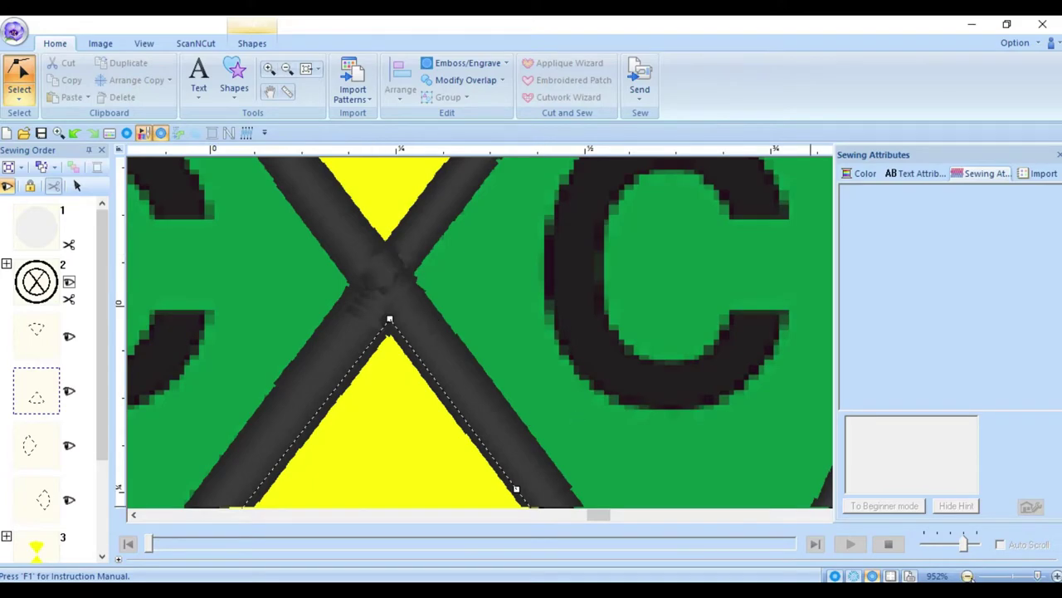
scroll(592, 334, "down", 2)
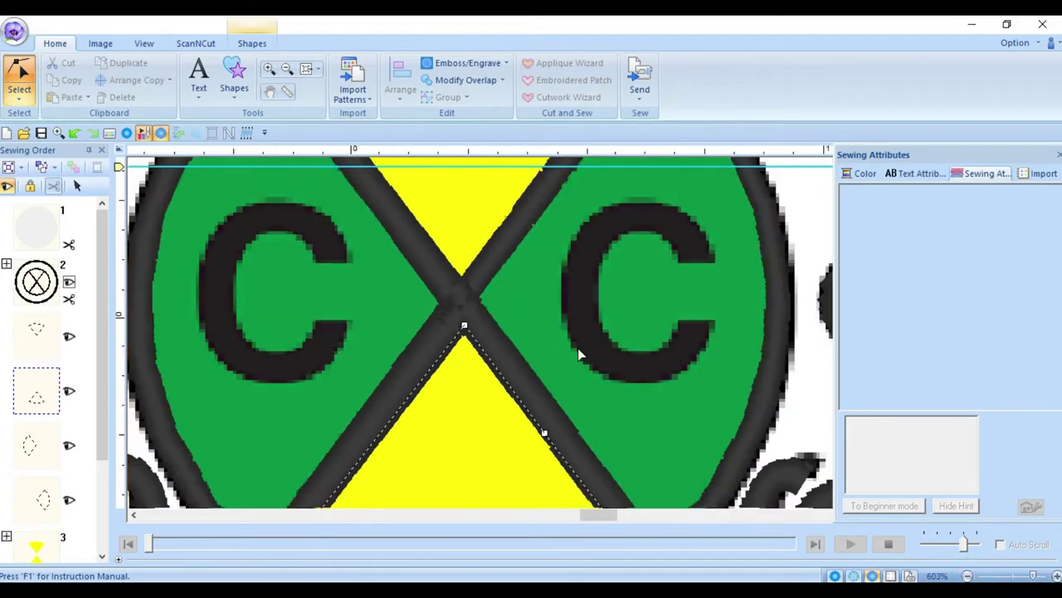
scroll(670, 370, "up", 1)
scroll(544, 335, "up", 1)
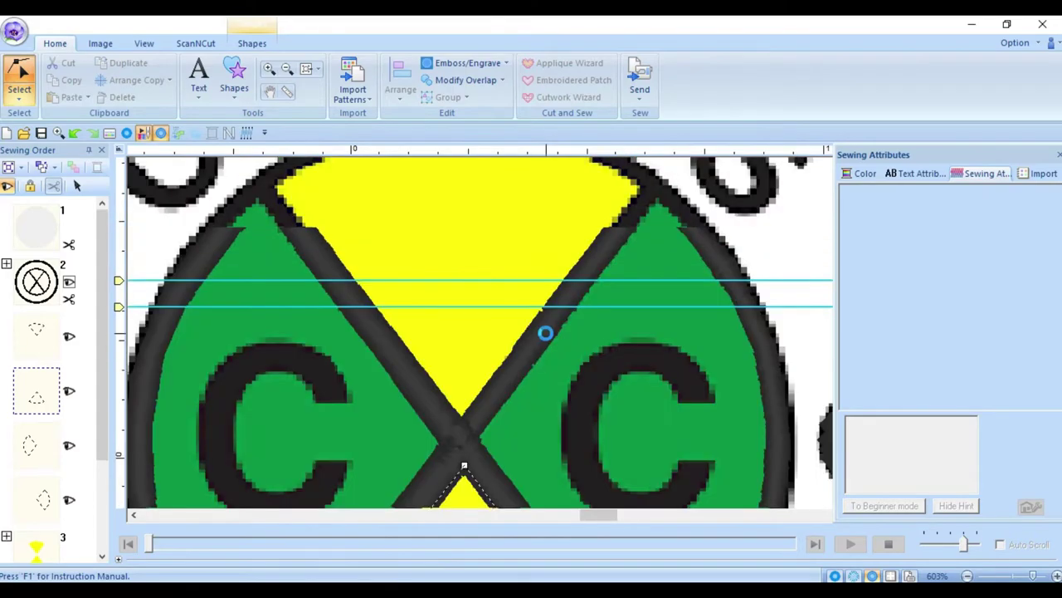
scroll(586, 249, "up", 1)
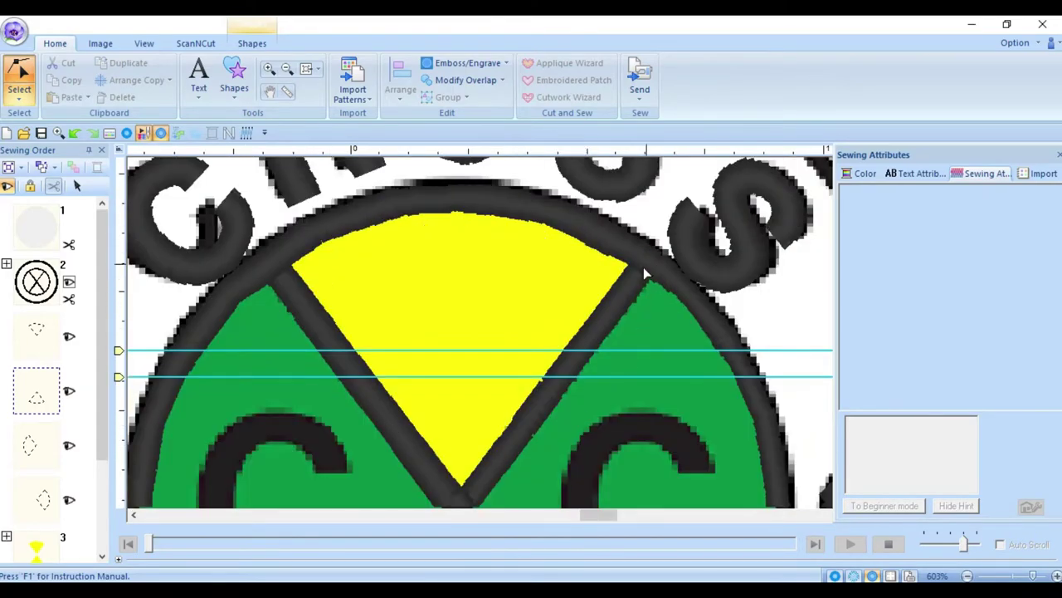
left_click(641, 271)
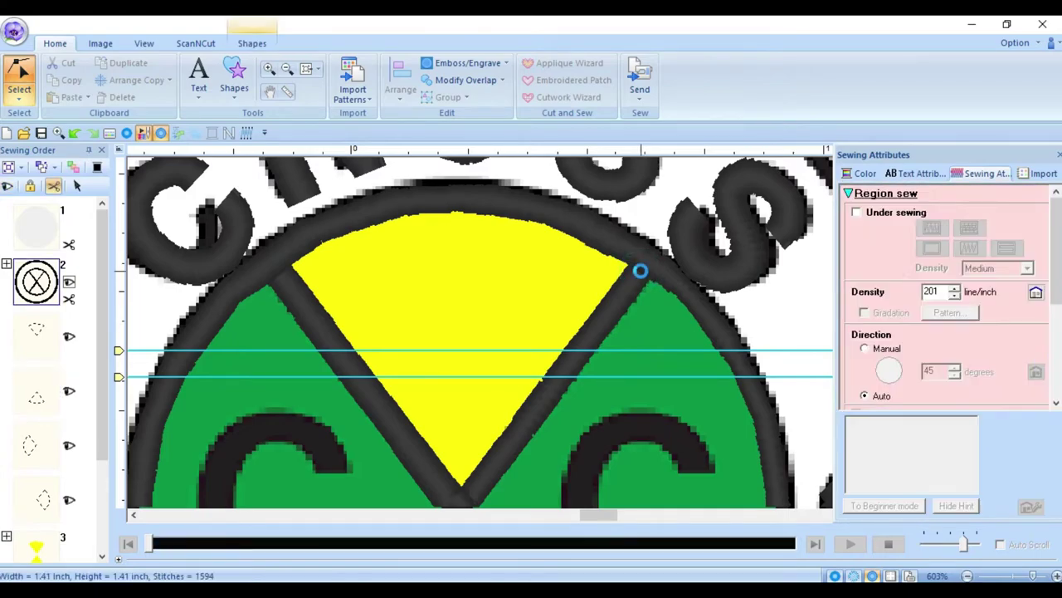
left_click(615, 283)
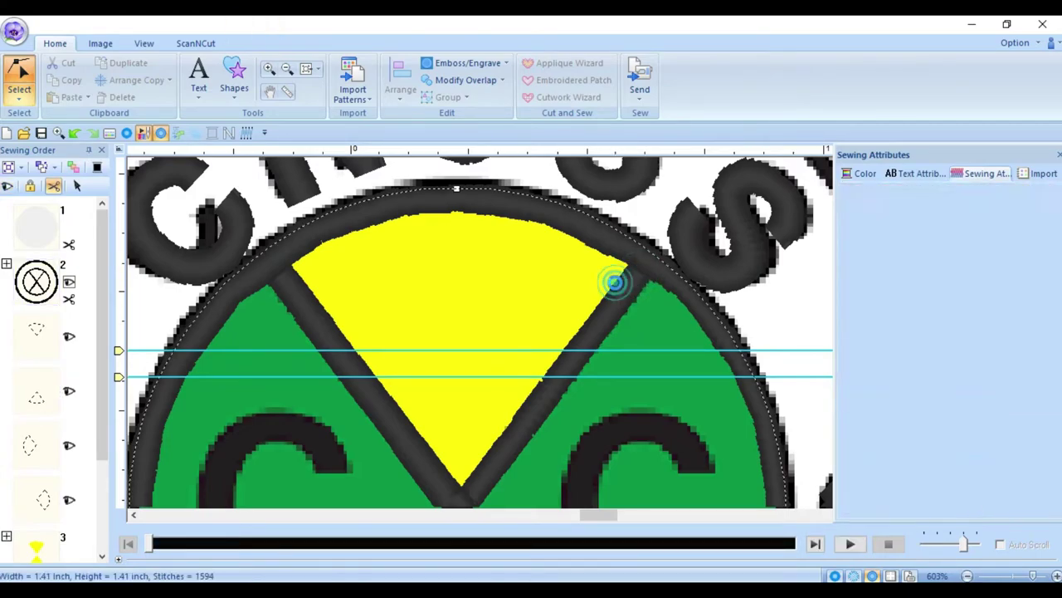
left_click(615, 284)
left_click(616, 284)
left_click(611, 254)
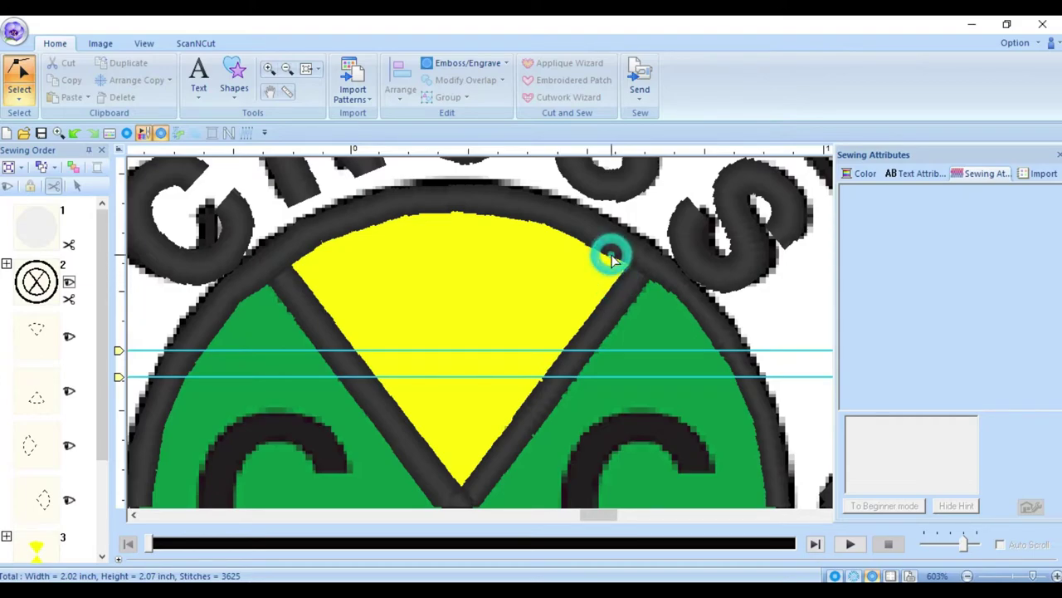
left_click(641, 286)
left_click(636, 288)
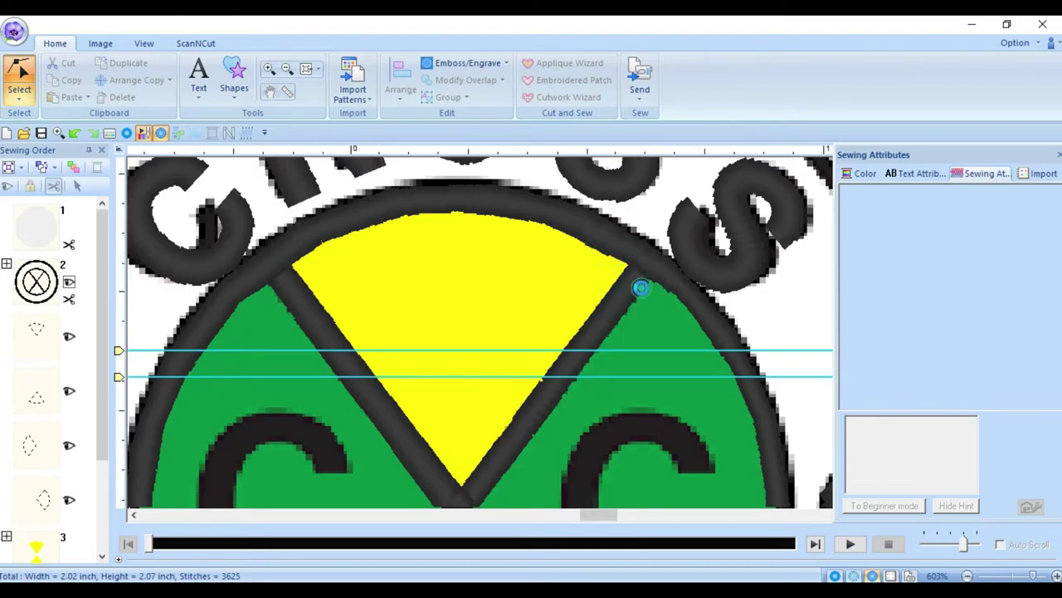
- Remove the horizontal guide lines crossing the upper part of the badge
left_click(968, 575)
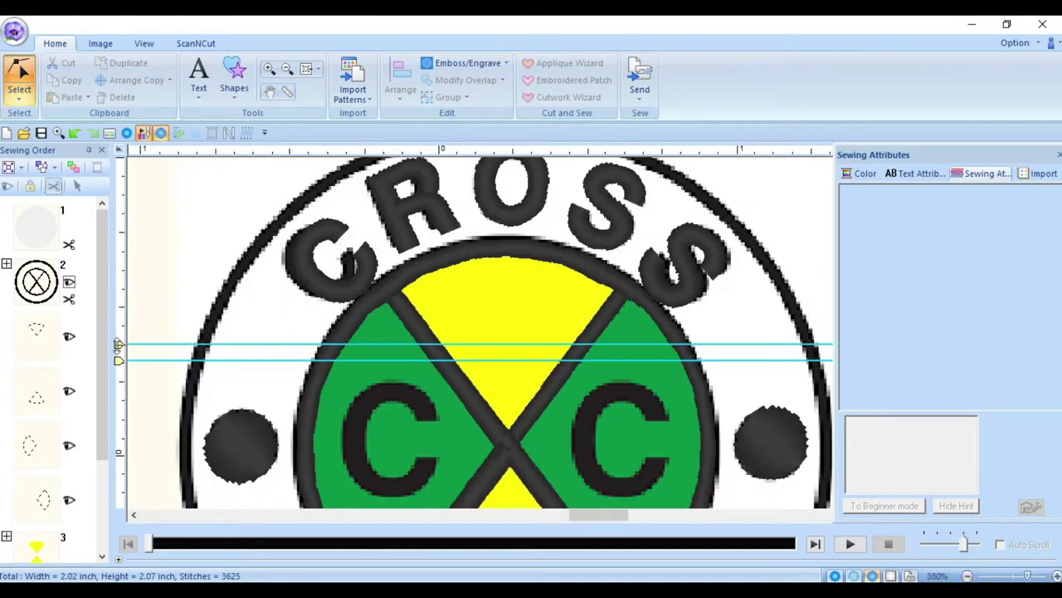
left_click_drag(119, 344, 114, 361)
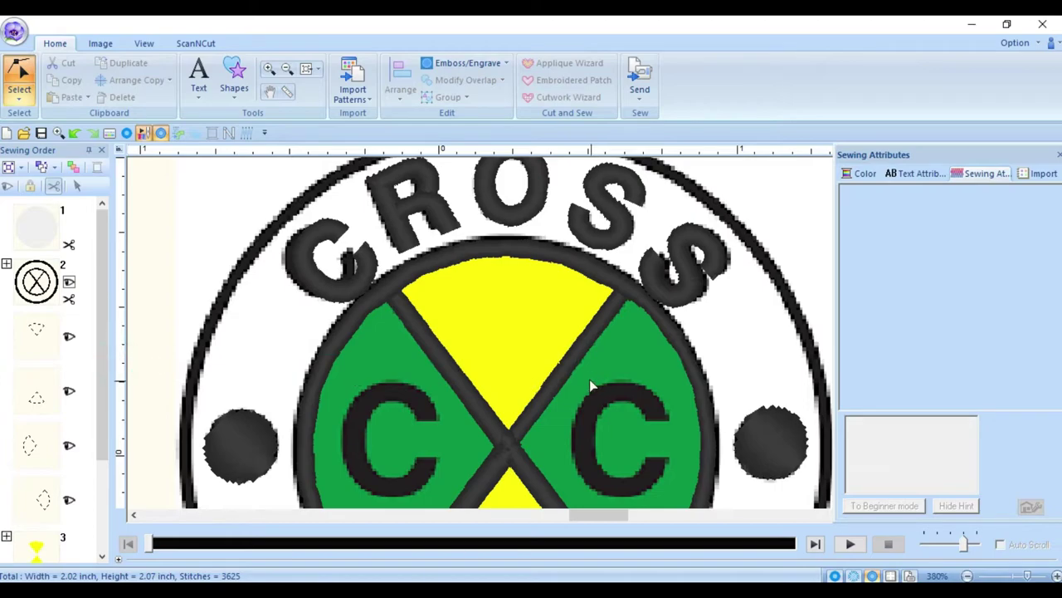
- Select the upper yellow segment's outline and delete the extra point at its lower apex near the cross centre
left_click(605, 306)
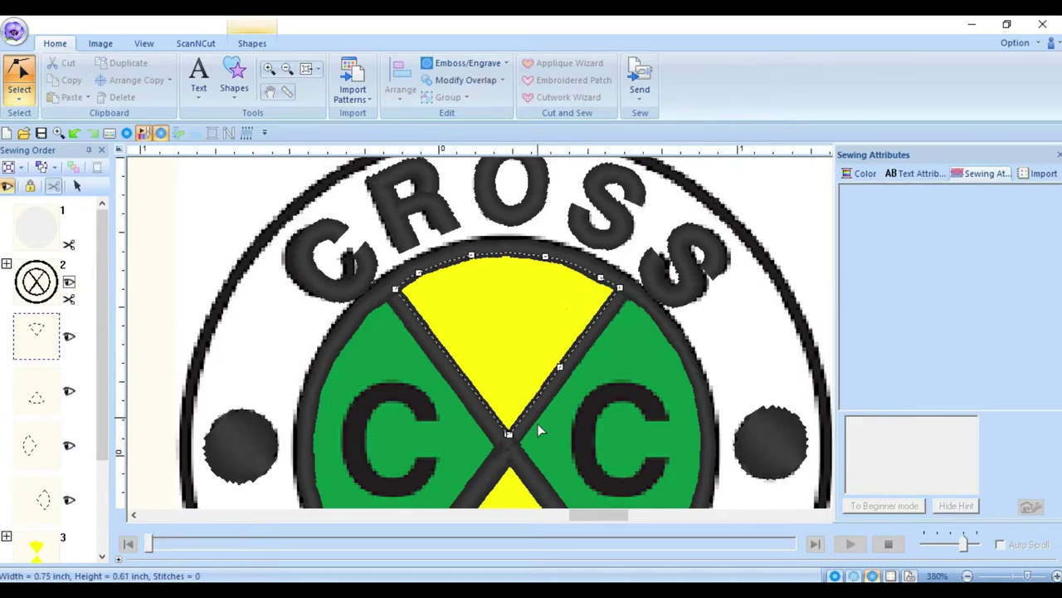
scroll(581, 337, "up", 4)
scroll(509, 360, "down", 3)
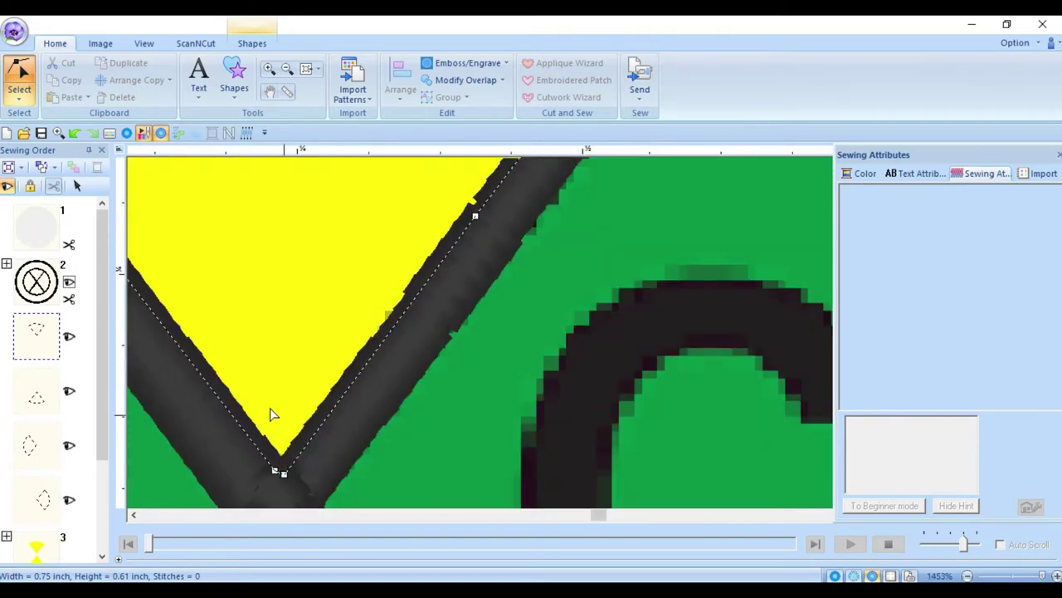
scroll(294, 426, "down", 2)
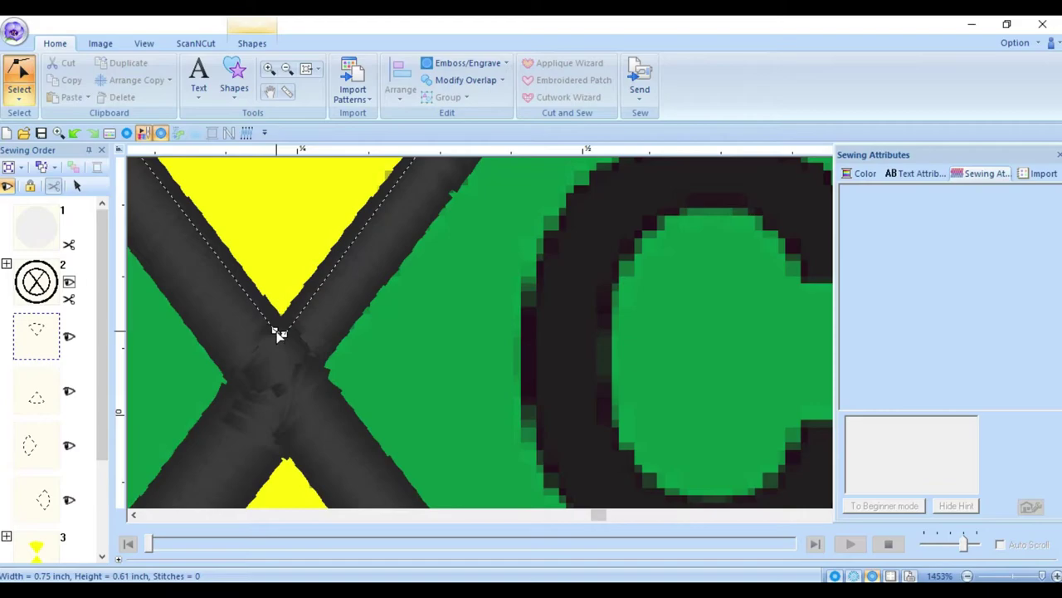
right_click(276, 332)
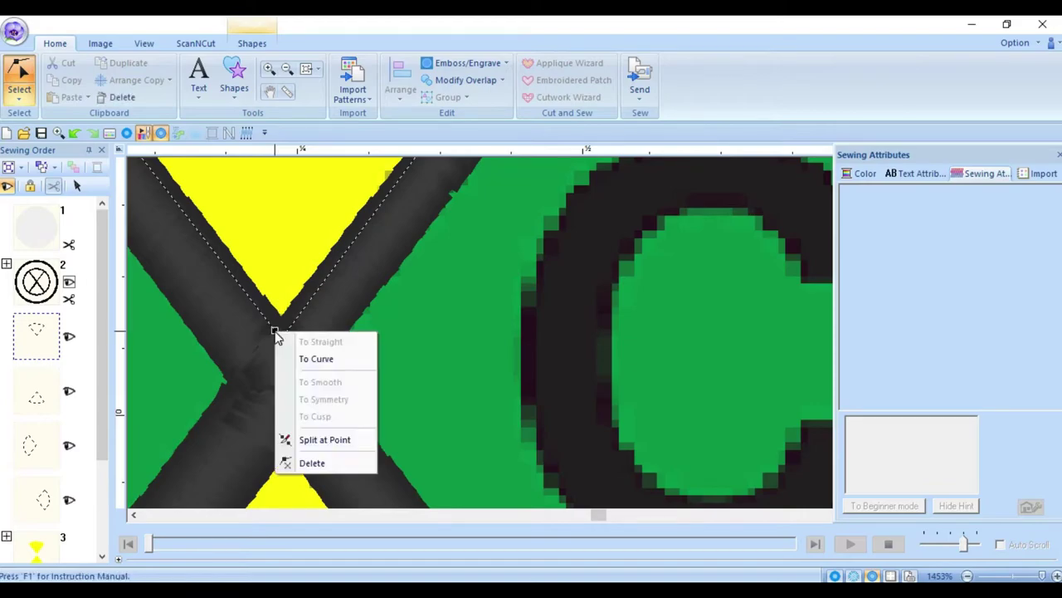
left_click(320, 461)
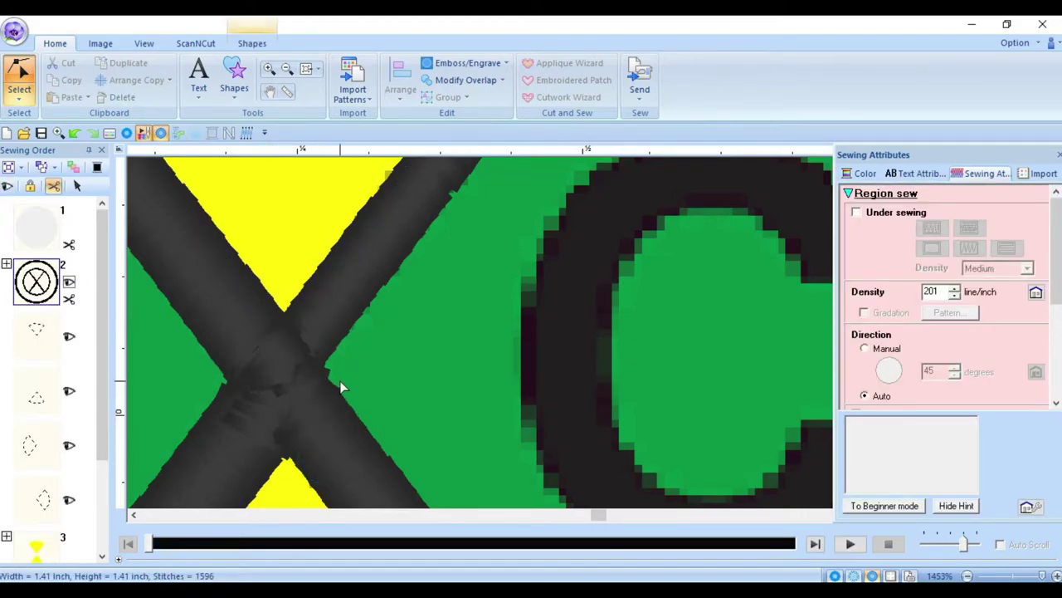
- Select the right-hand green segment's outline and inspect its points for extras around the whole shape
left_click(331, 386)
left_click(335, 386)
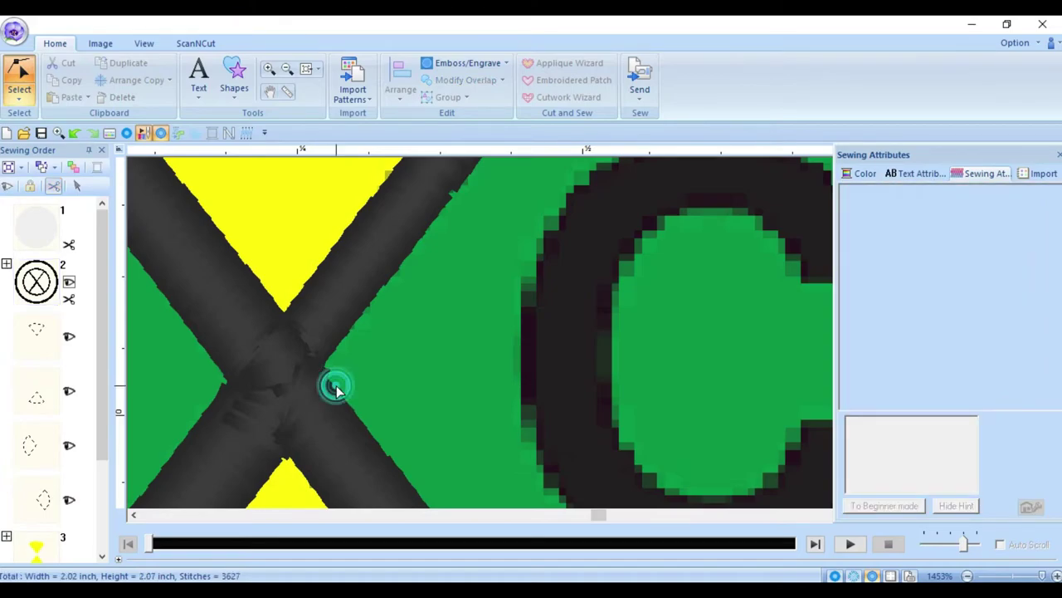
left_click(358, 301)
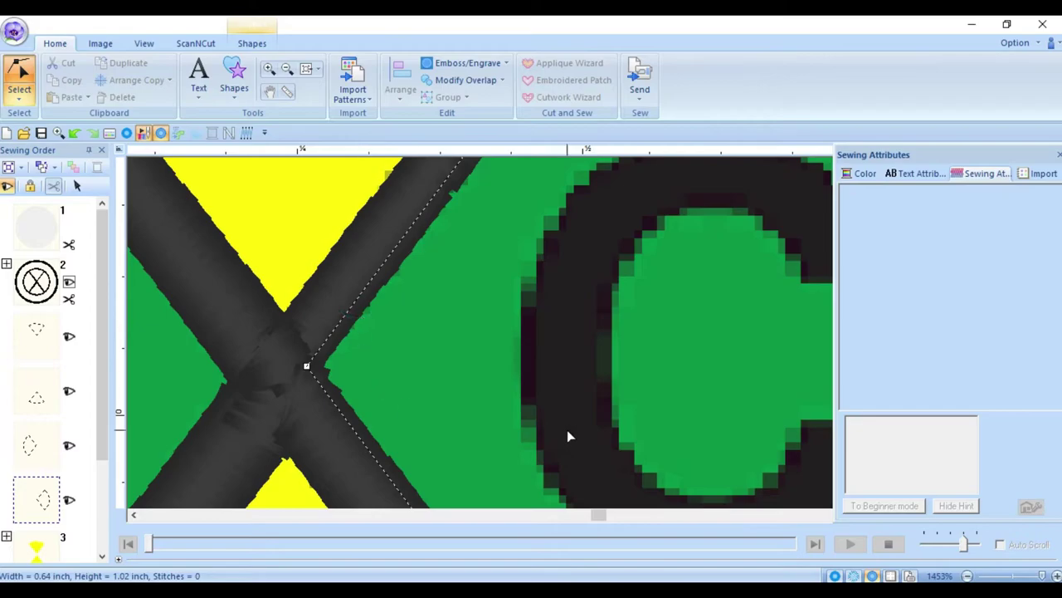
left_click(967, 575)
left_click(968, 575)
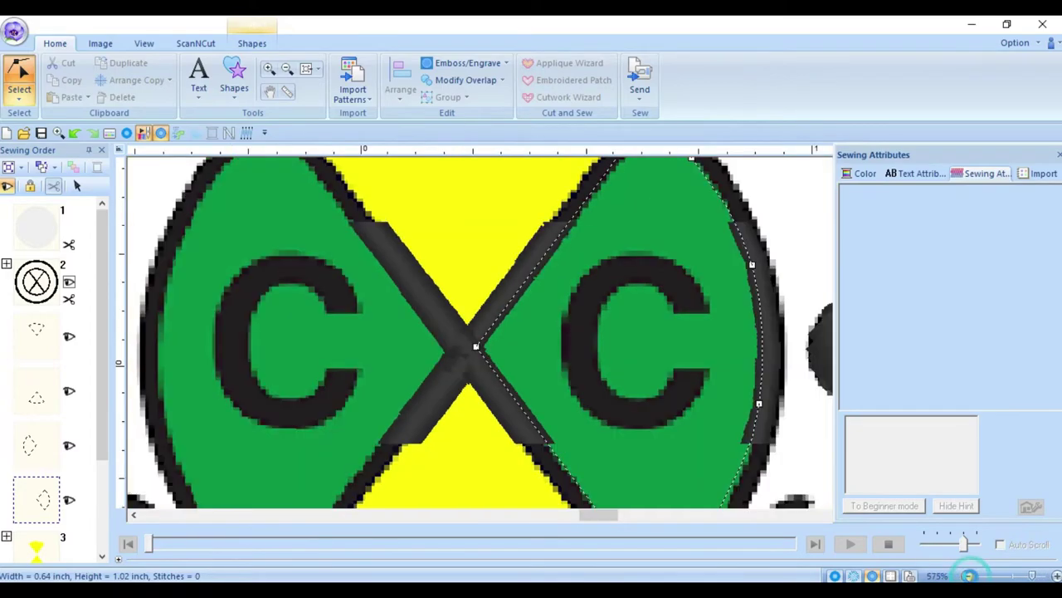
scroll(754, 343, "up", 2)
scroll(735, 403, "down", 3)
scroll(732, 399, "down", 1)
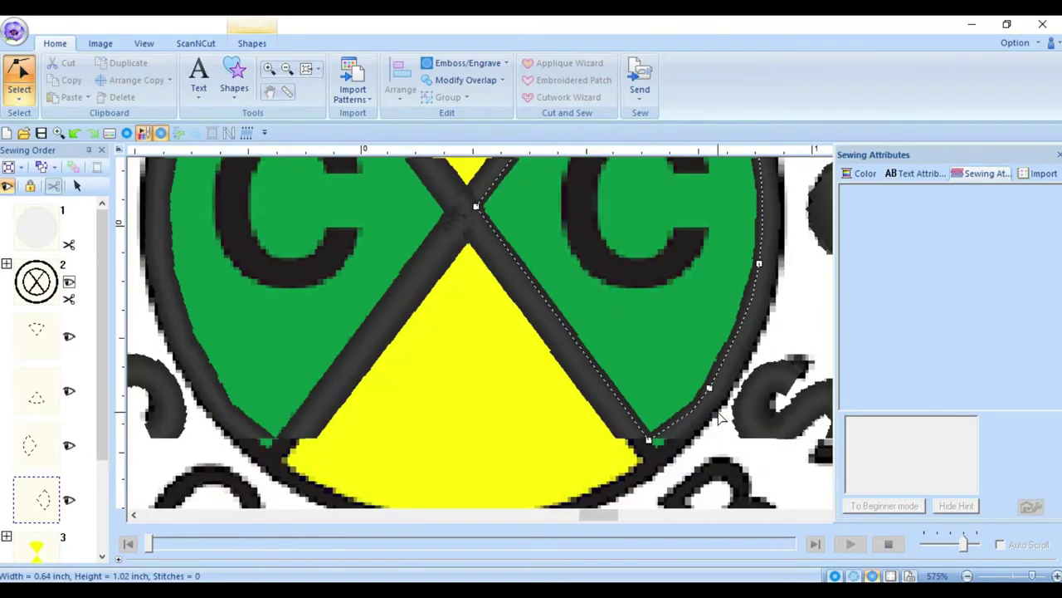
- Select the lower yellow segment's outline and check its points along the cross arms and ring
left_click(600, 423)
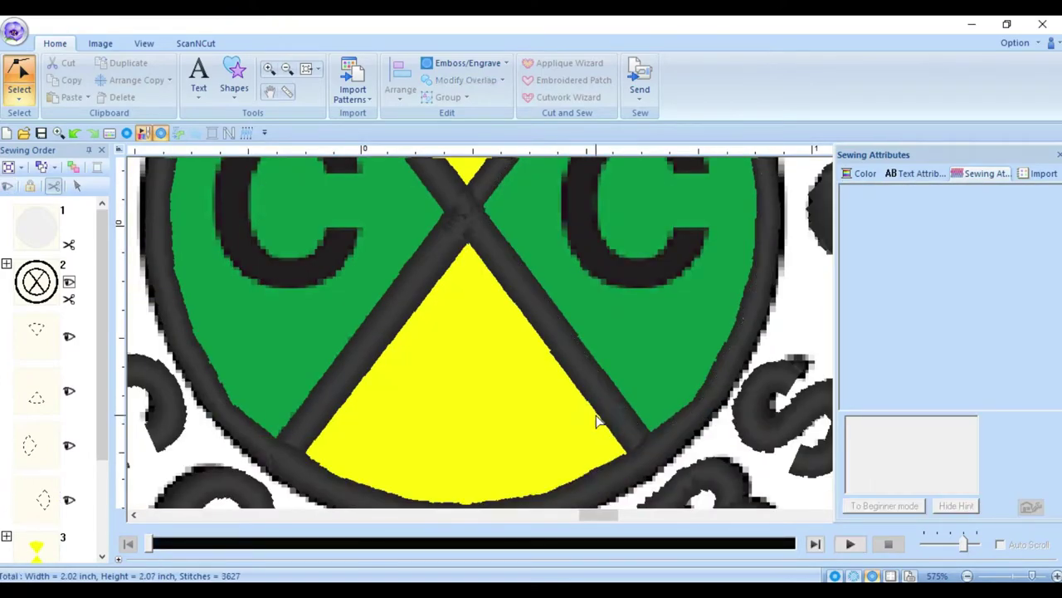
left_click(589, 405)
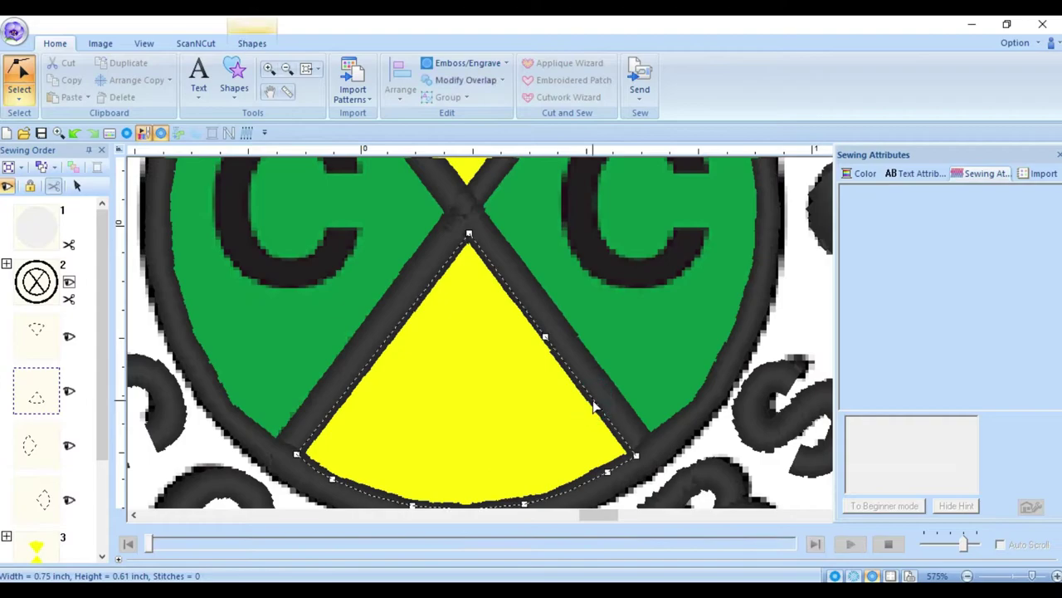
left_click(409, 260)
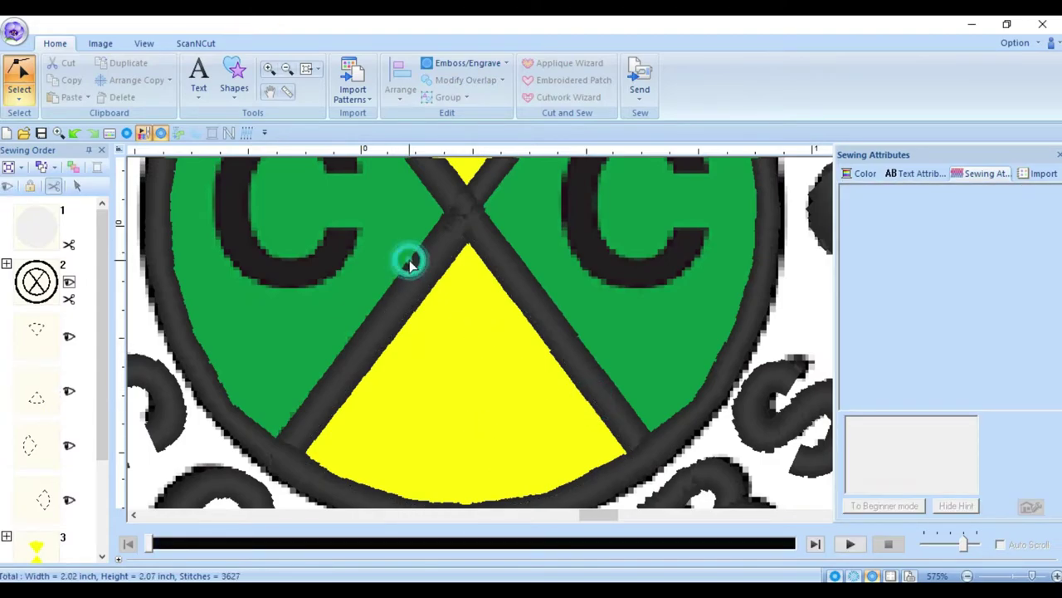
- Show the left-hand green segment's outline points and inspect them from the upper corner to the lower corner
scroll(409, 259, "up", 3)
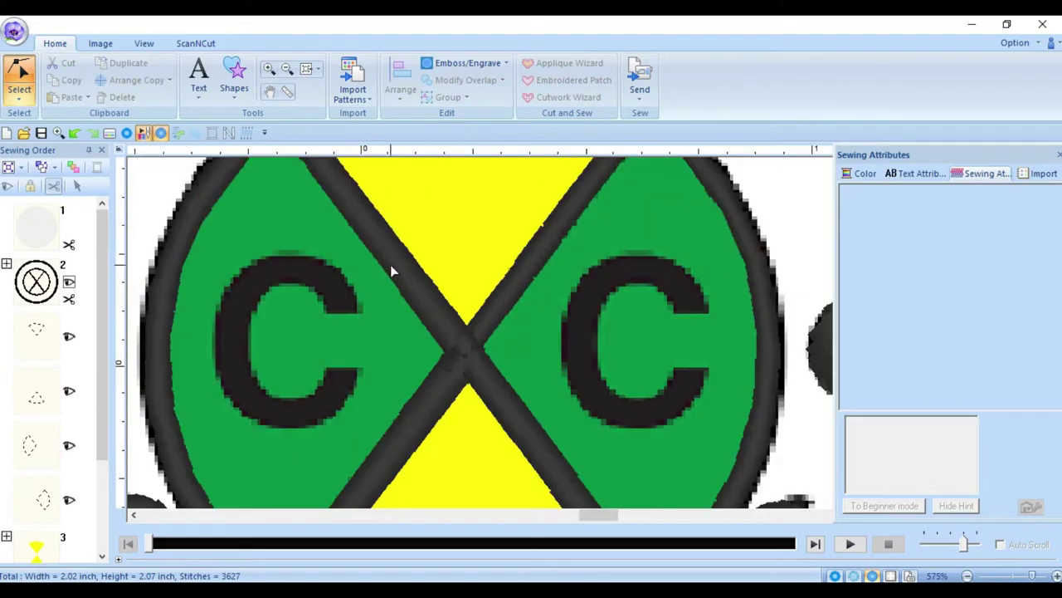
left_click(382, 268)
left_click(218, 209)
left_click(48, 446)
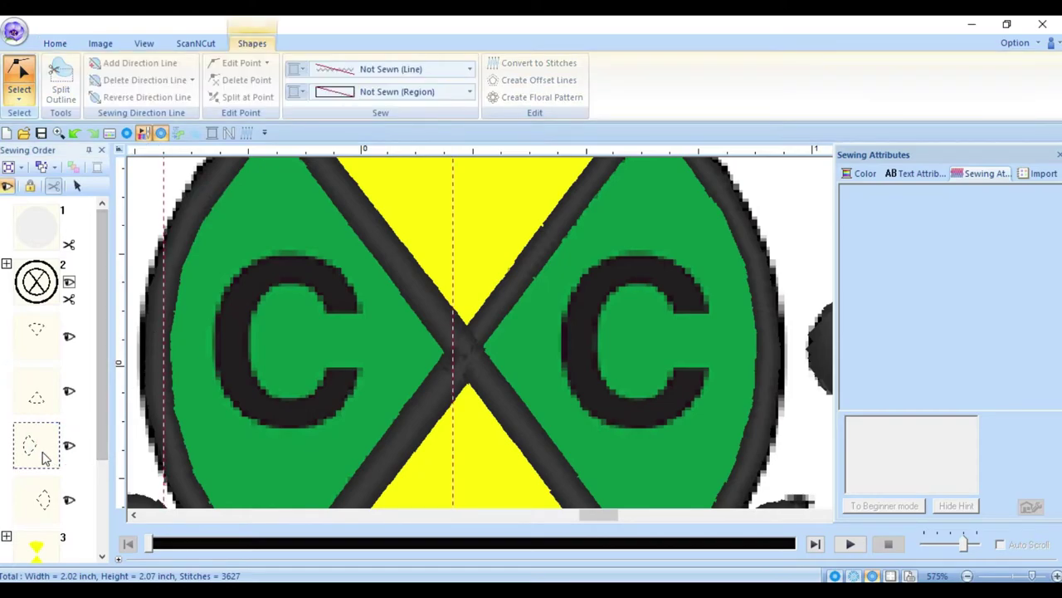
right_click(43, 452)
left_click(108, 321)
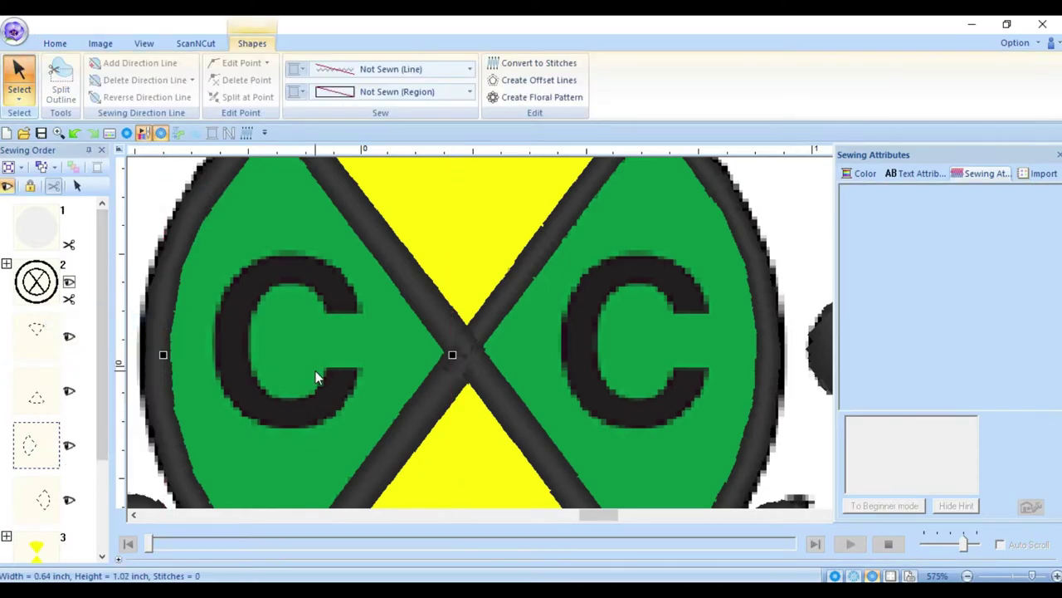
left_click(19, 98)
left_click(50, 139)
left_click(398, 223)
scroll(368, 355, "up", 2)
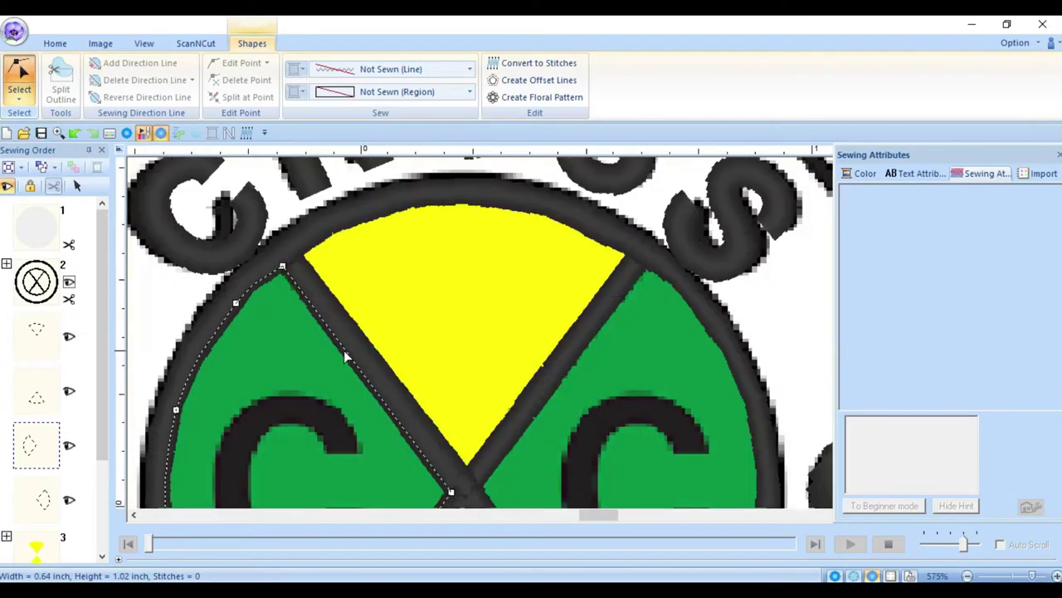
scroll(318, 347, "down", 3)
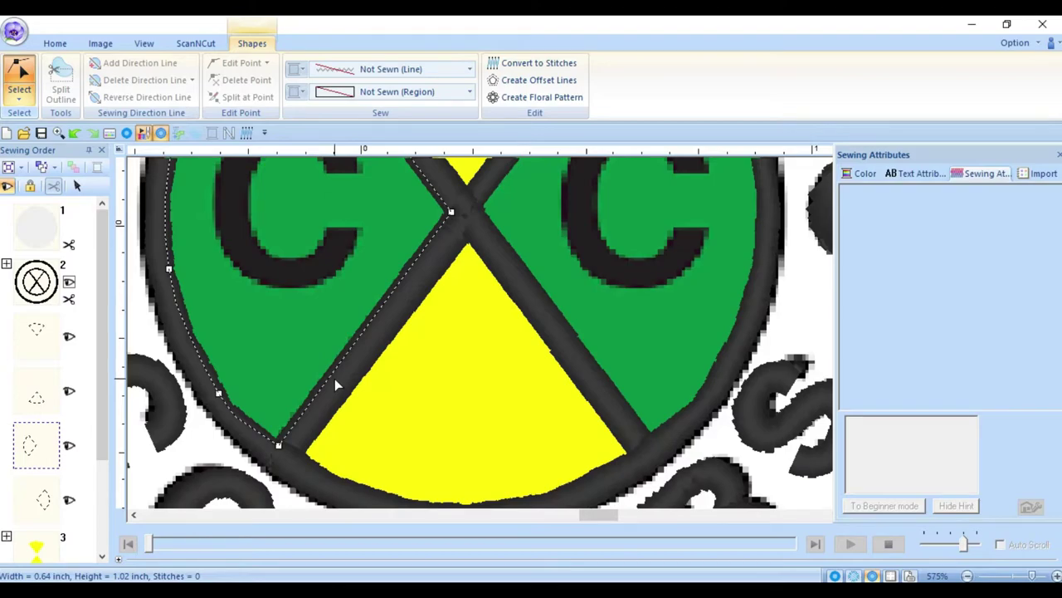
scroll(473, 283, "up", 1)
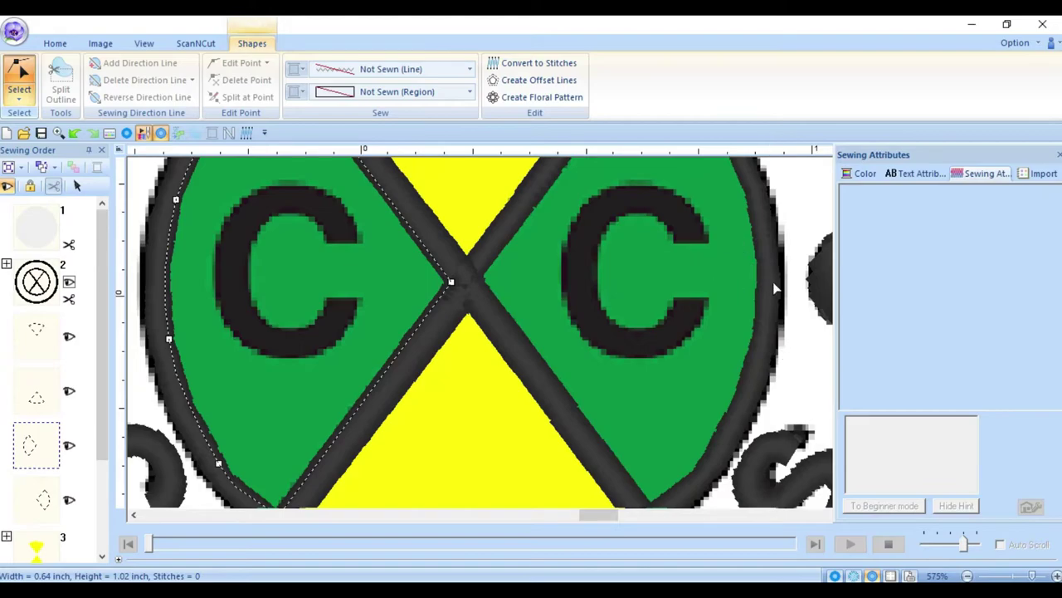
- Return to whole-object selection, deselect the green segment's outline and examine the complete badge
left_click(19, 89)
left_click(47, 137)
left_click(967, 575)
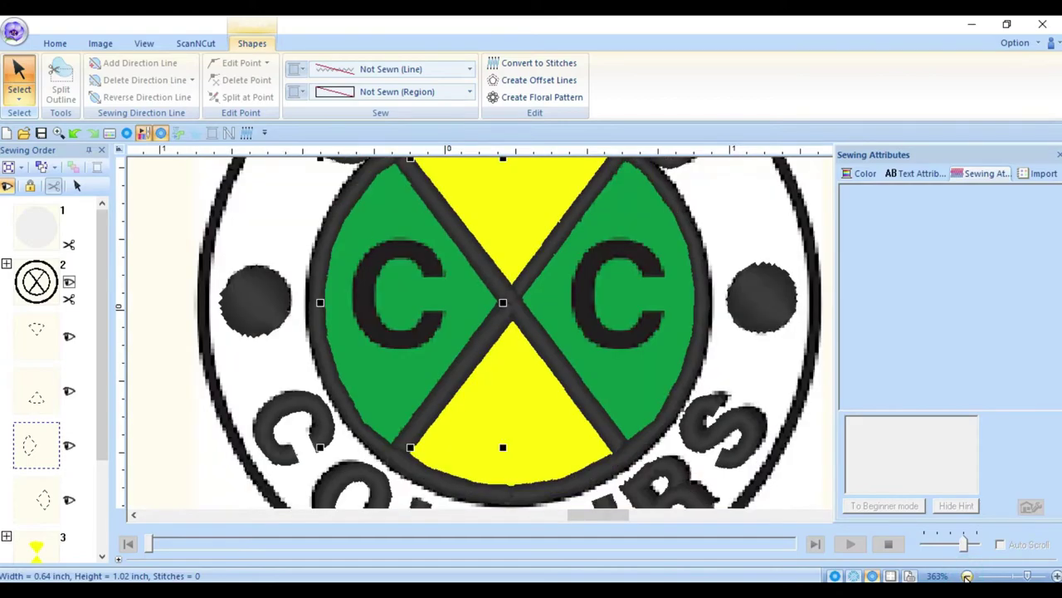
left_click(967, 575)
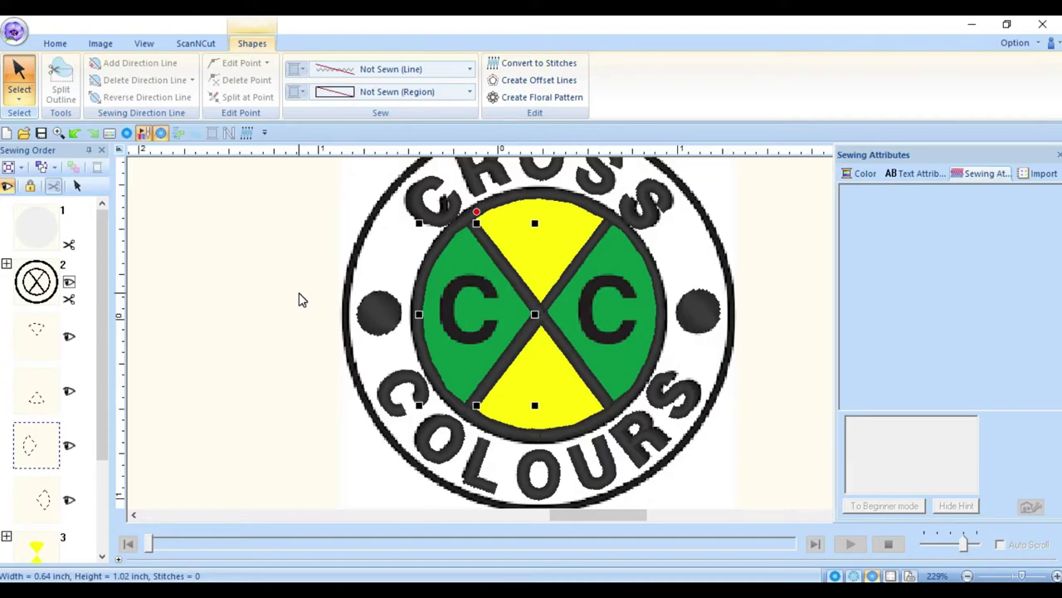
left_click(279, 253)
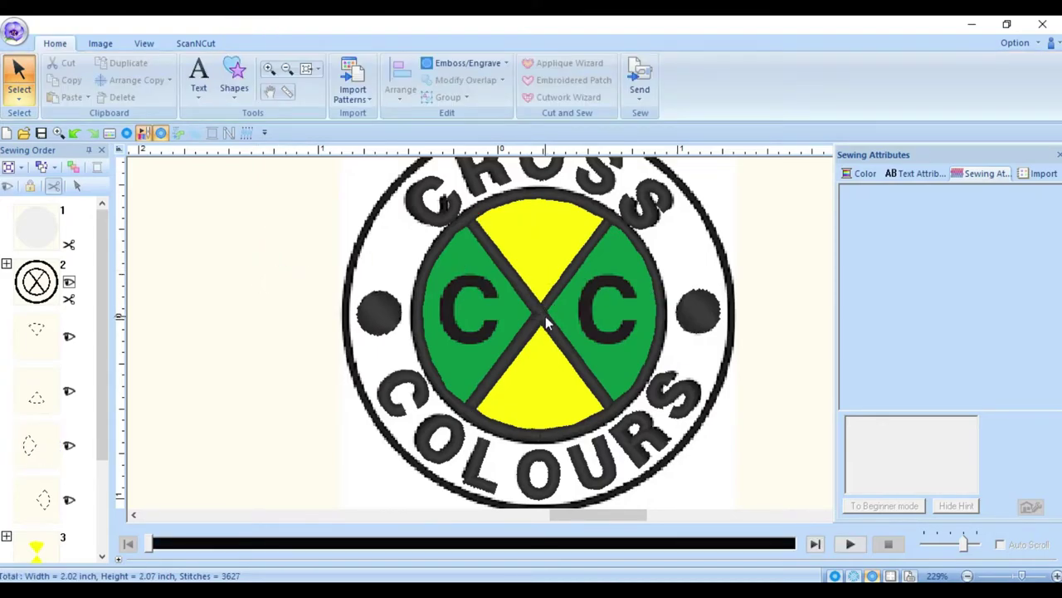
left_click(546, 315)
left_click(224, 228)
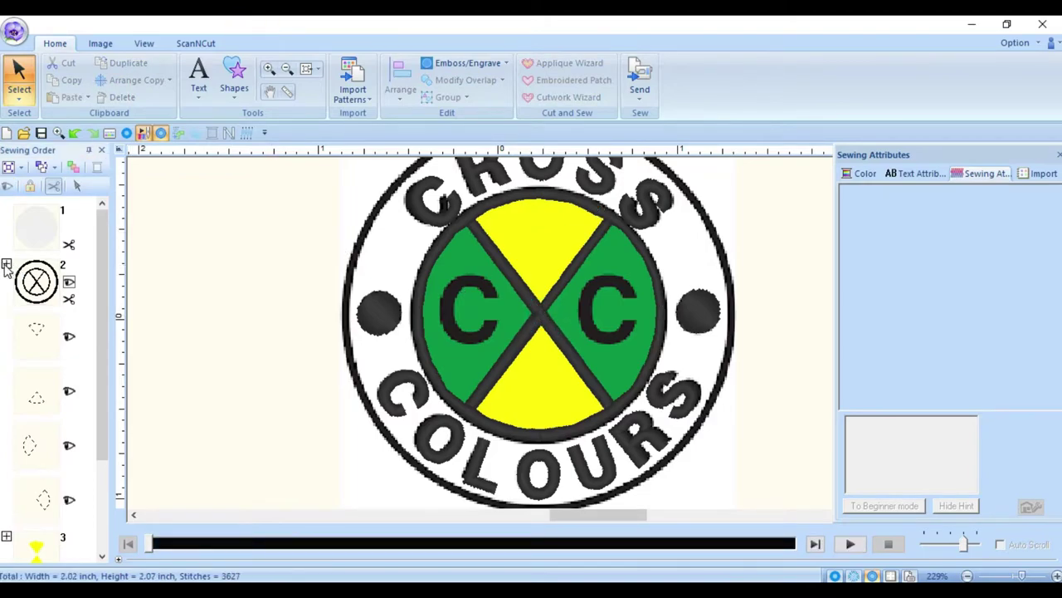
- Expand the black group in the sewing order and set the inner ring and cross's pull compensation to 0.02 inch
left_click(5, 264)
left_click(49, 336)
right_click(51, 336)
left_click(192, 345)
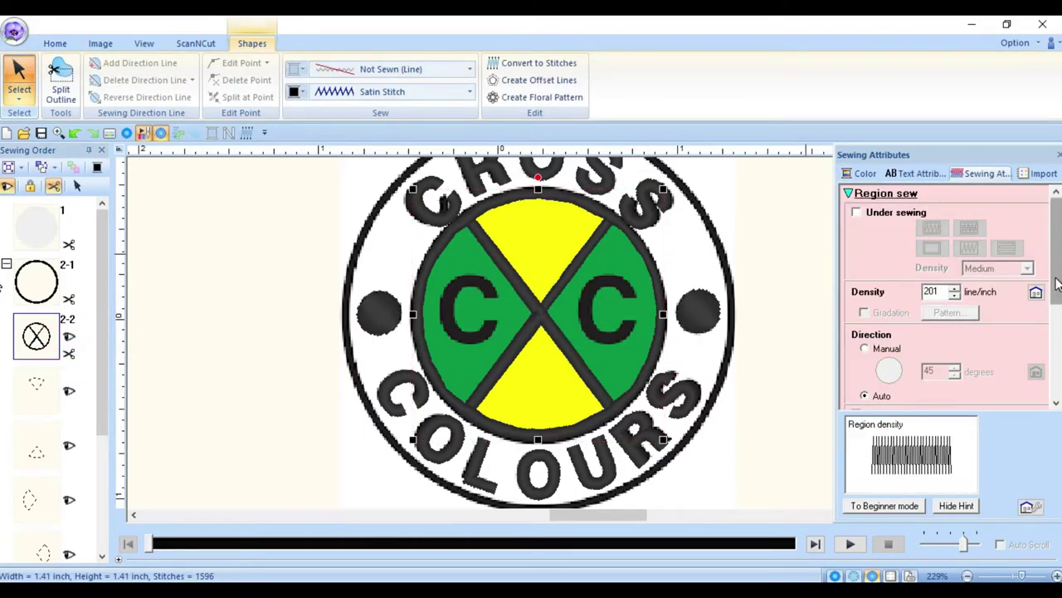
scroll(953, 332, "down", 3)
left_click(955, 348)
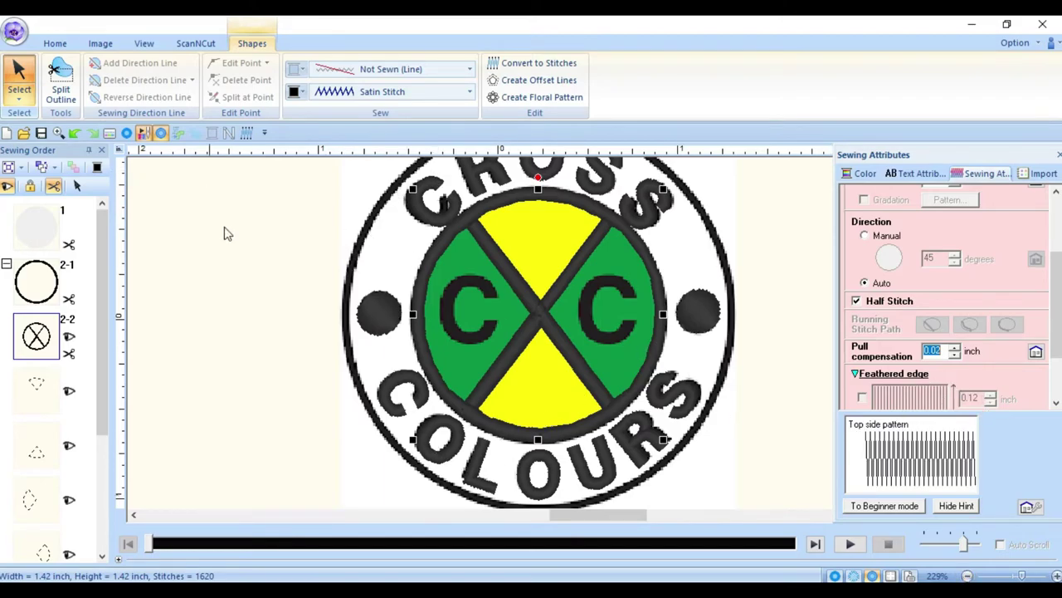
left_click(967, 575)
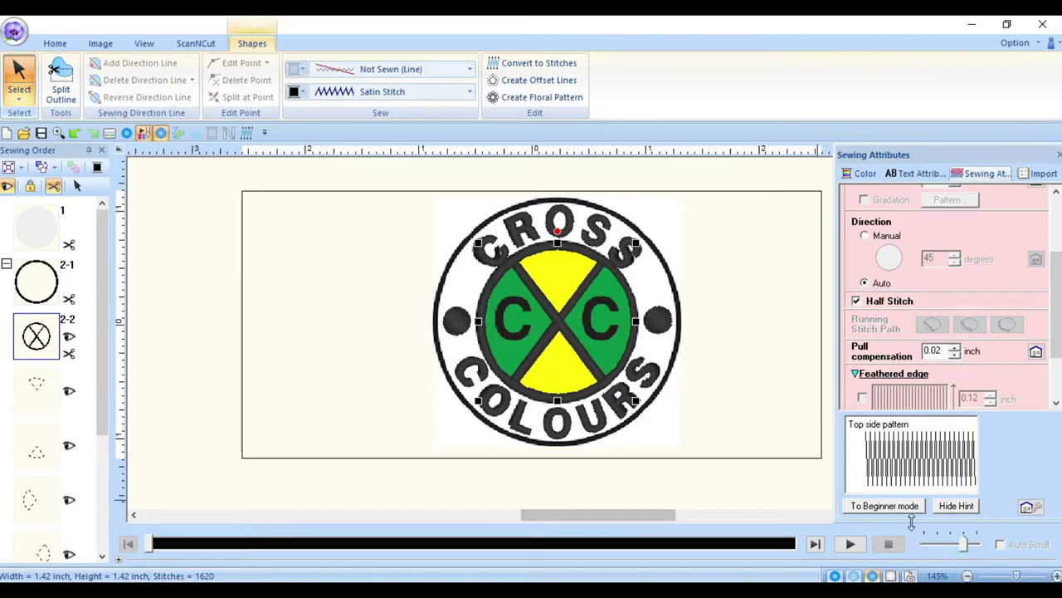
key("ctrl+plus")
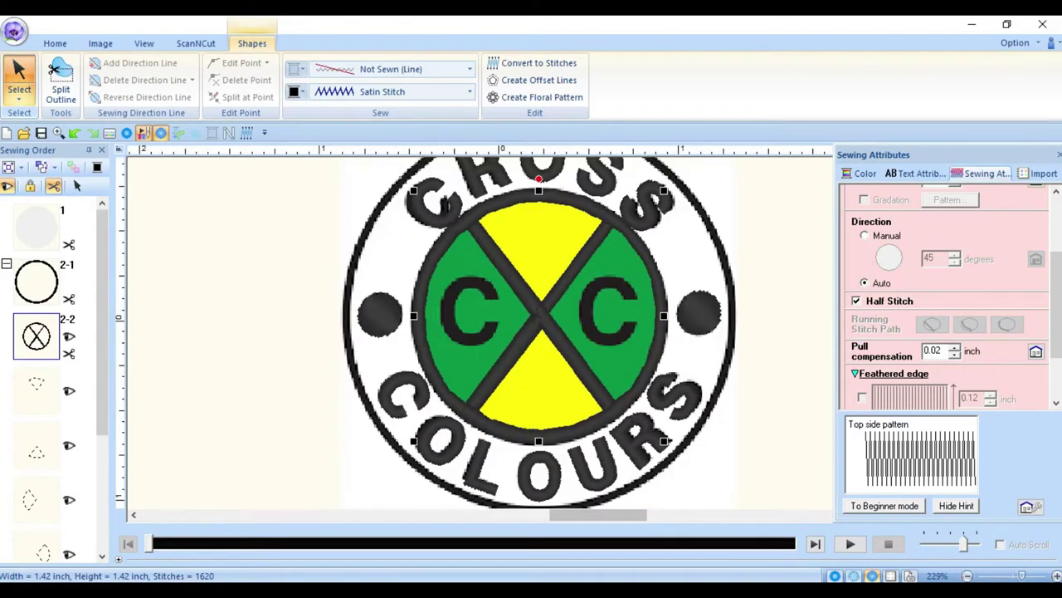
left_click(967, 575)
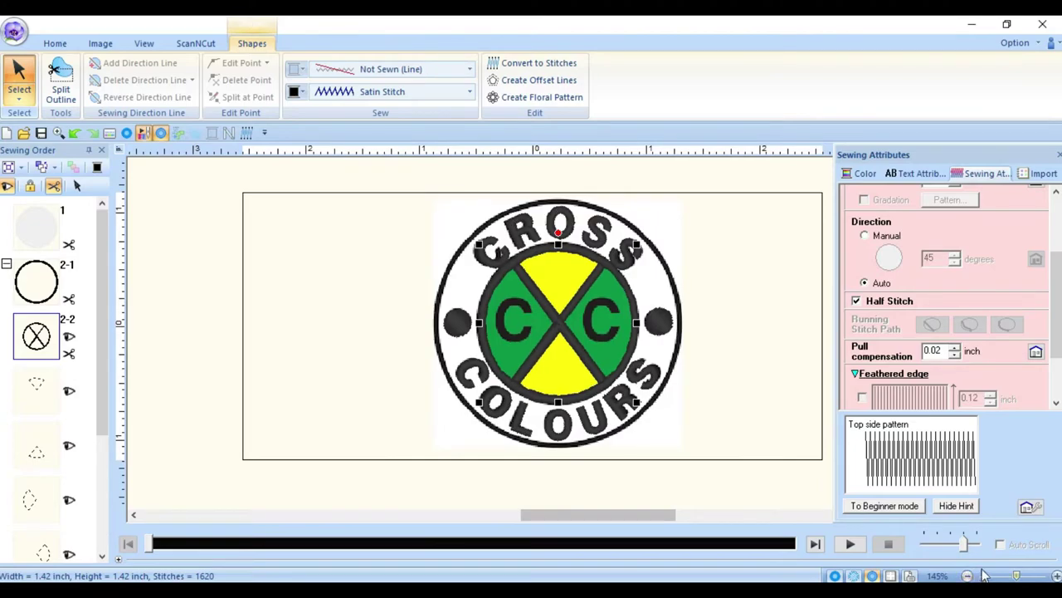
left_click(188, 256)
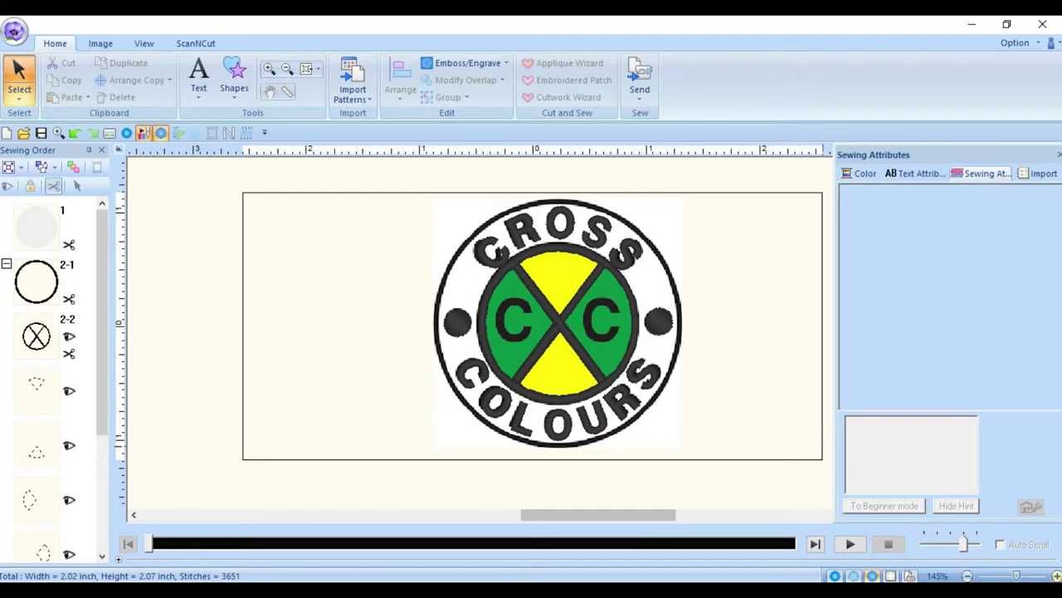
- Select both black side dots, turn off under sewing, set their density to 200 line/inch and their direction to Auto
scroll(586, 327, "up", 4)
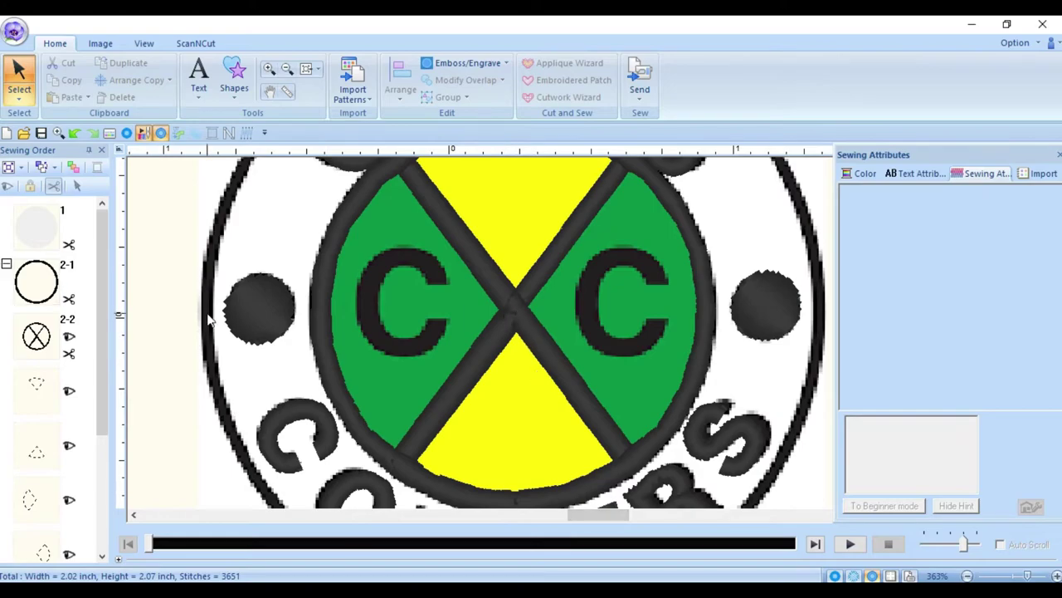
left_click(261, 308)
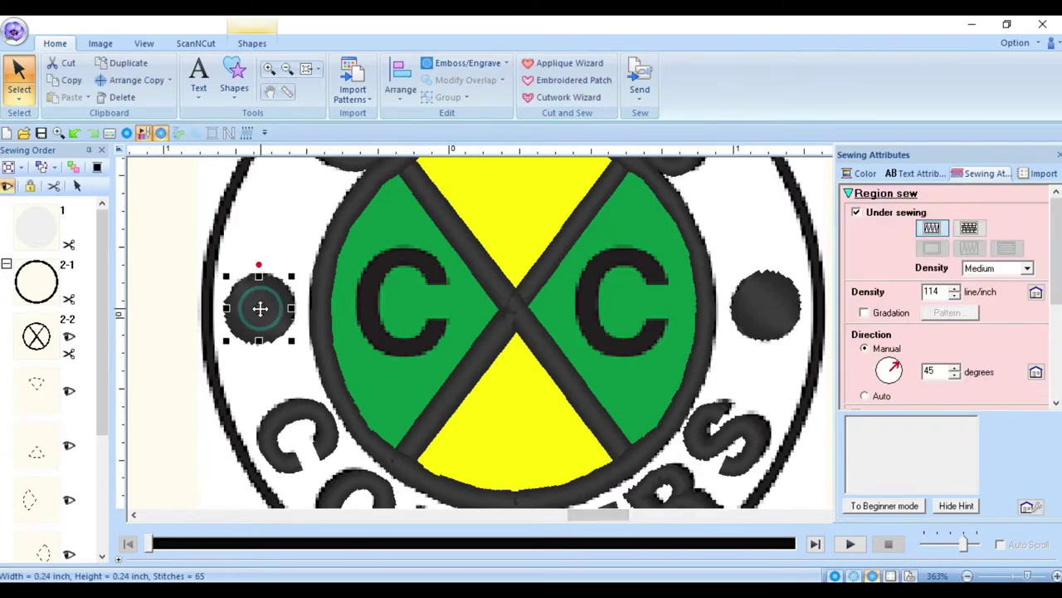
left_click(763, 300, "ctrl")
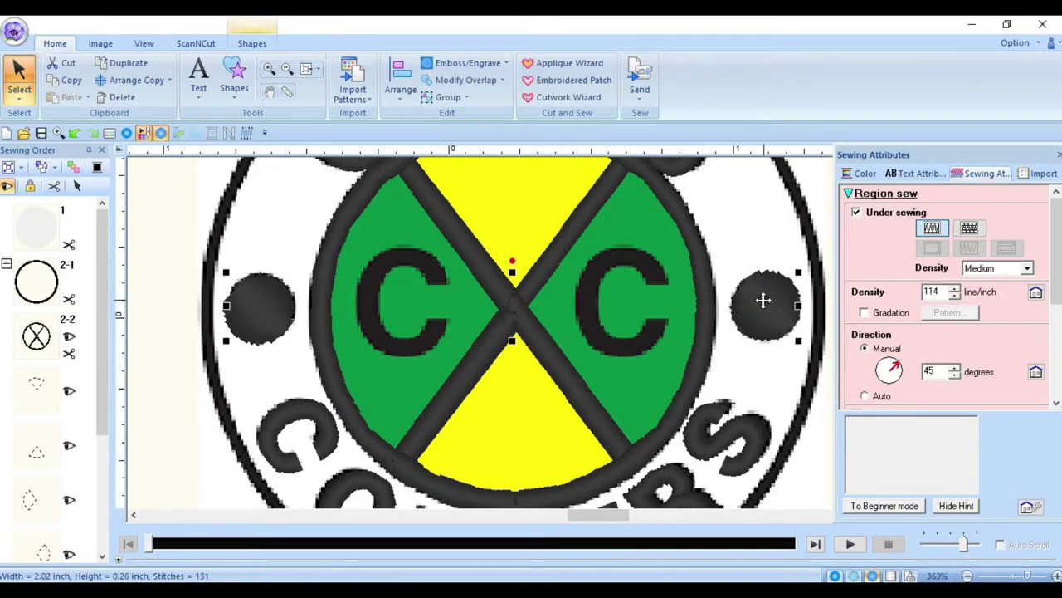
left_click(855, 212)
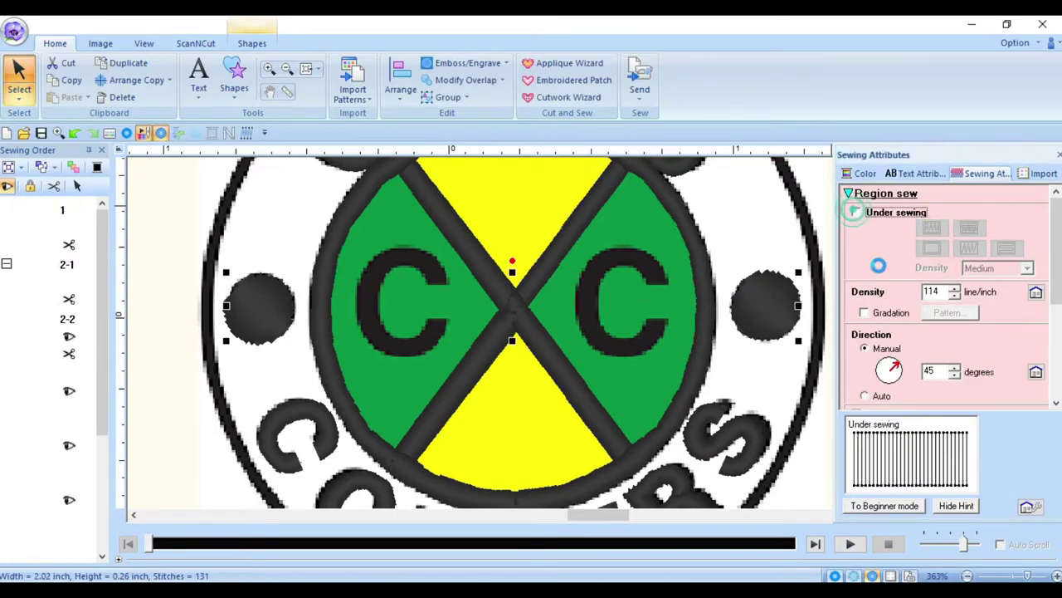
double_click(945, 291)
type("200")
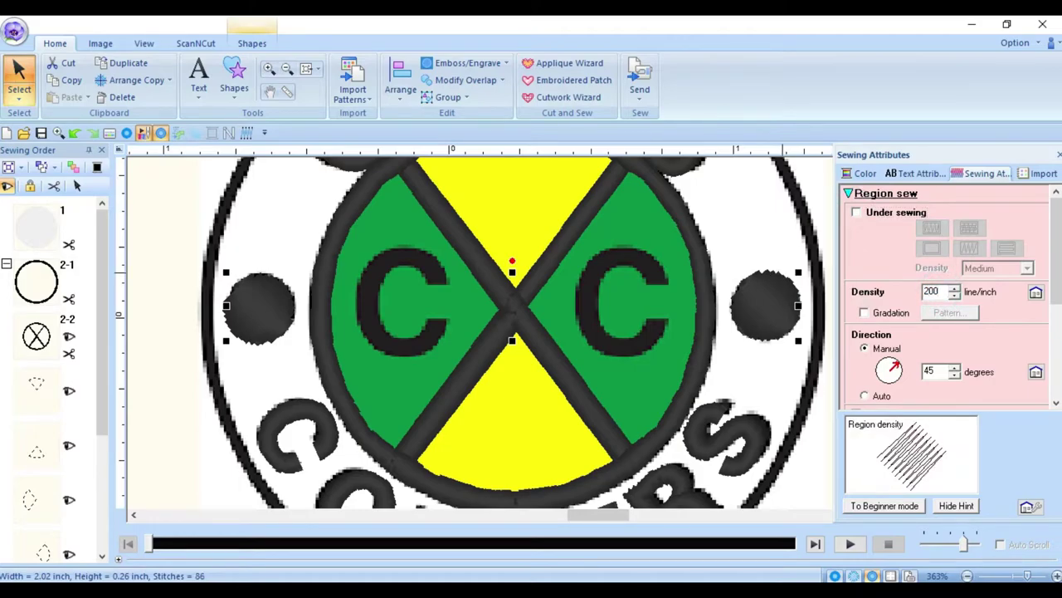
key("Return")
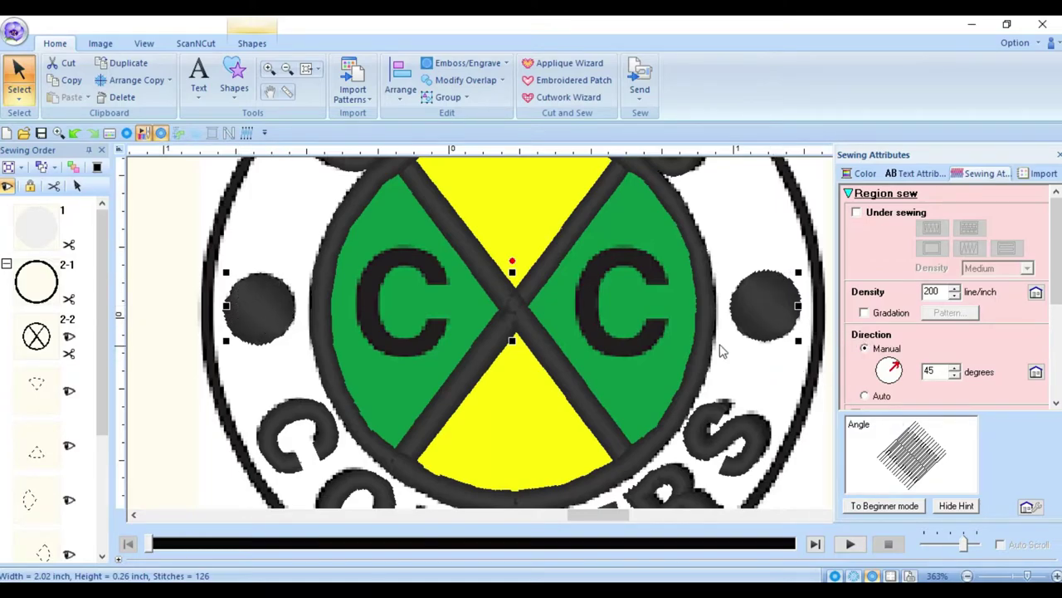
left_click(864, 397)
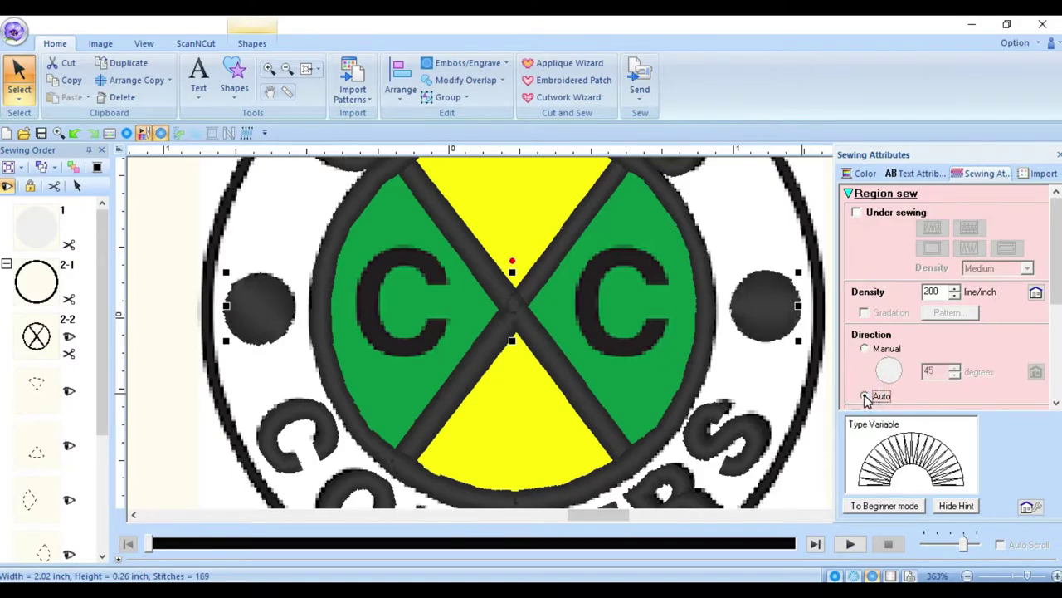
- Set the black side dots' stitch direction to Manual at 45 degrees and deselect them
left_click(864, 349)
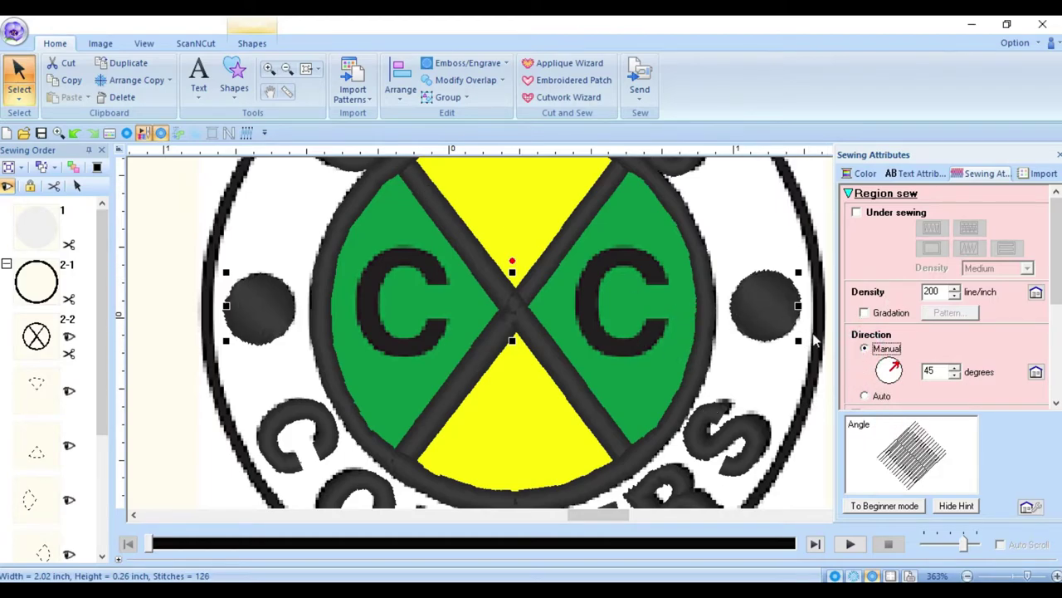
left_click(174, 229)
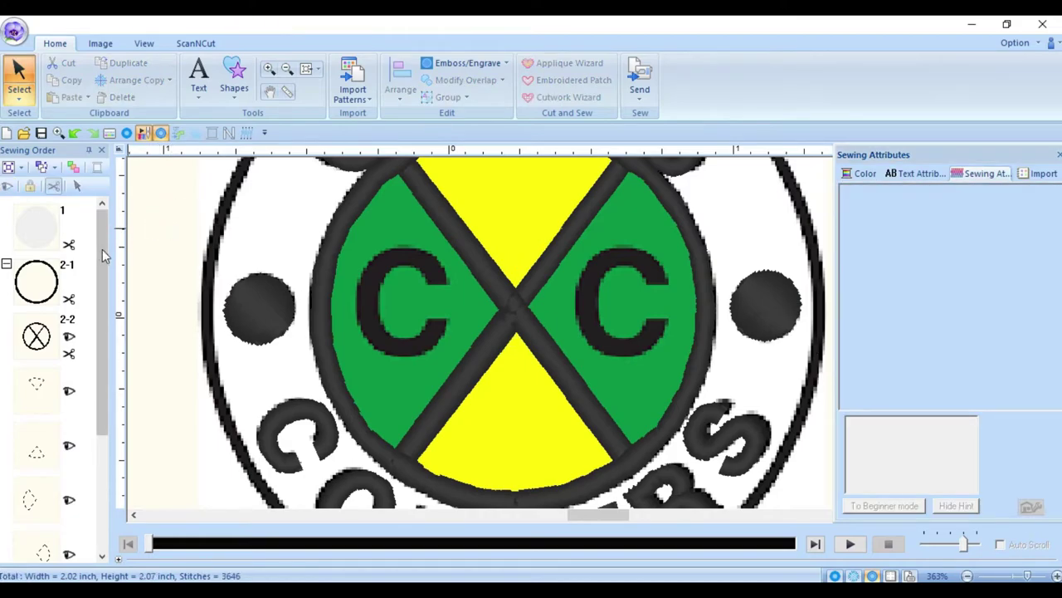
- Select the yellow and green groups in the sewing order, show their stitches over the template, hide them again and deselect
left_click_drag(99, 237, 95, 370)
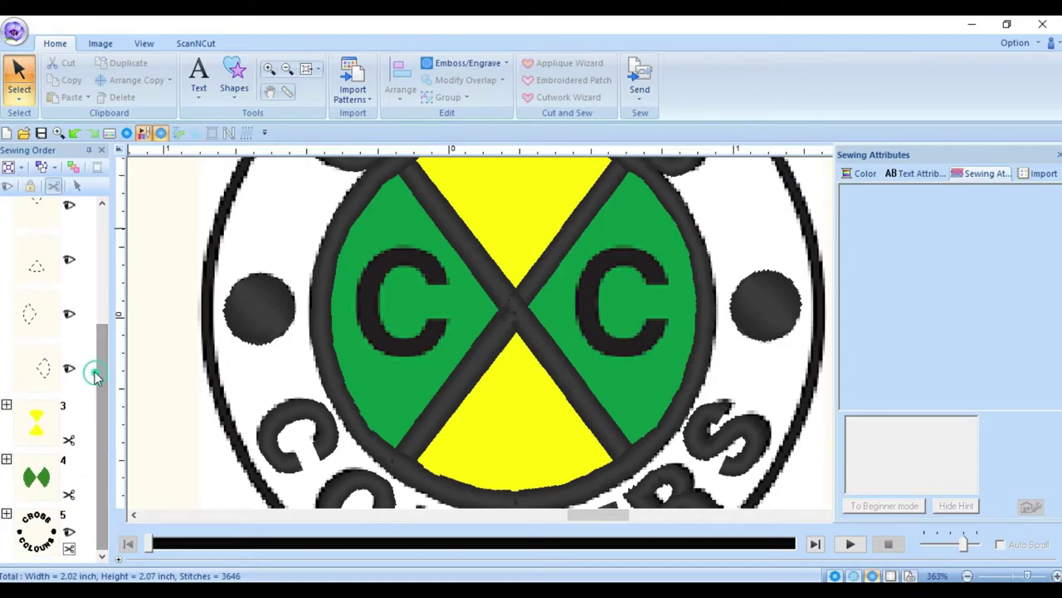
left_click(40, 436)
left_click(52, 482, "ctrl")
right_click(38, 430)
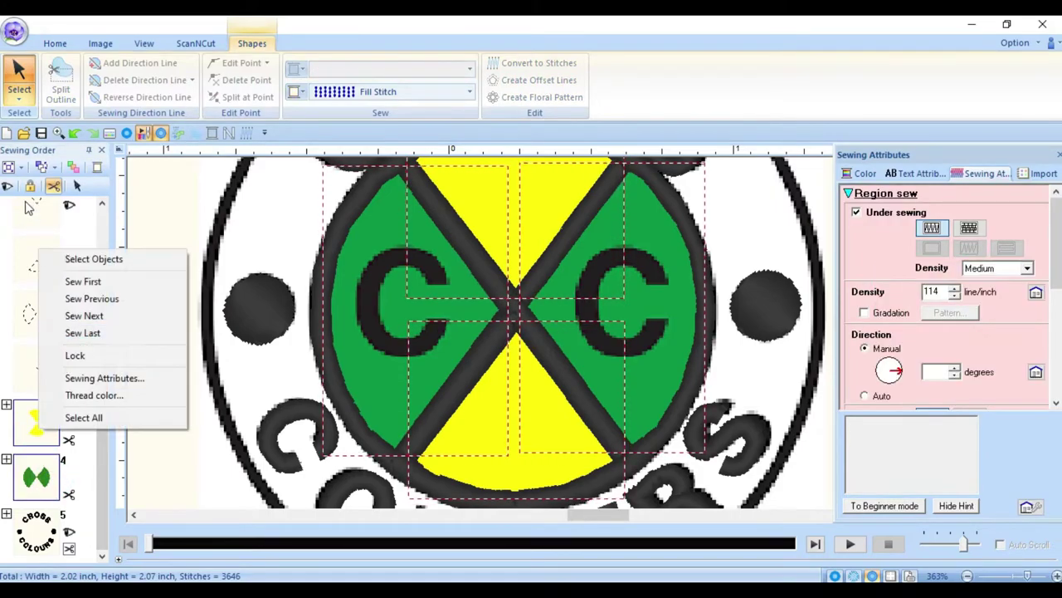
left_click(82, 332)
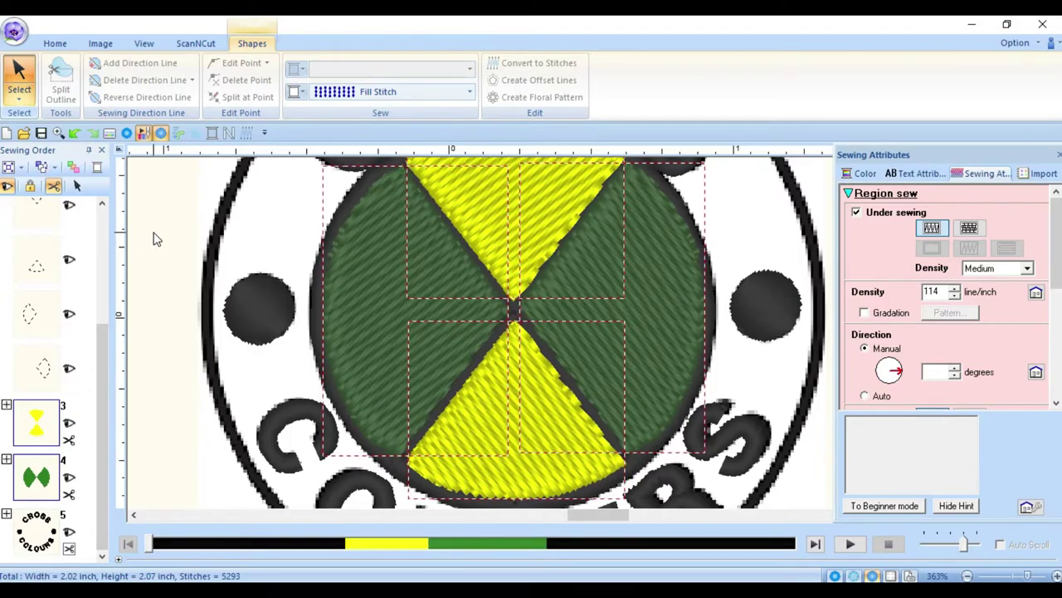
left_click(8, 187)
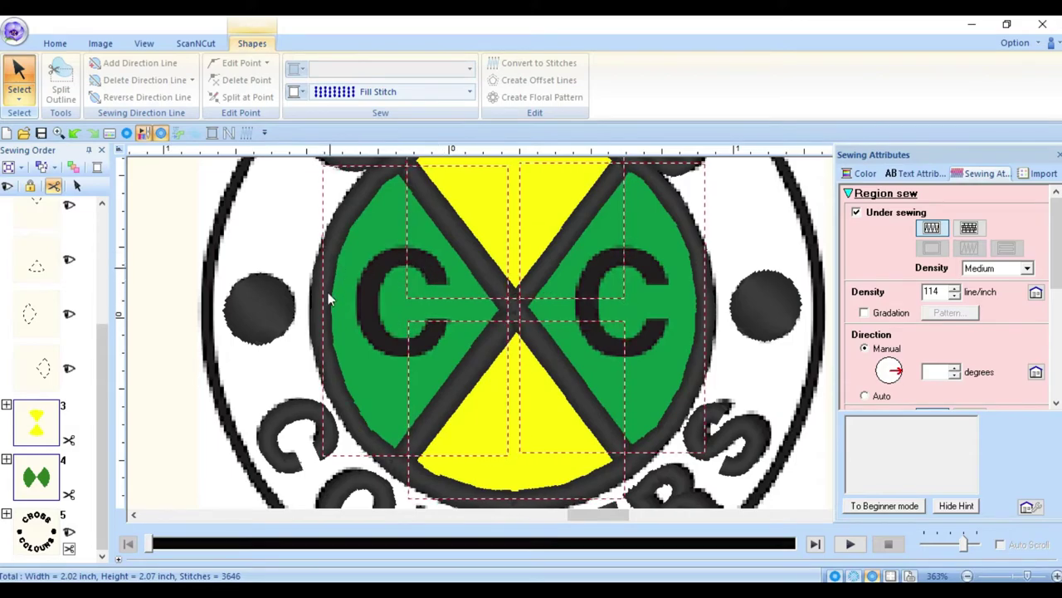
left_click(188, 186)
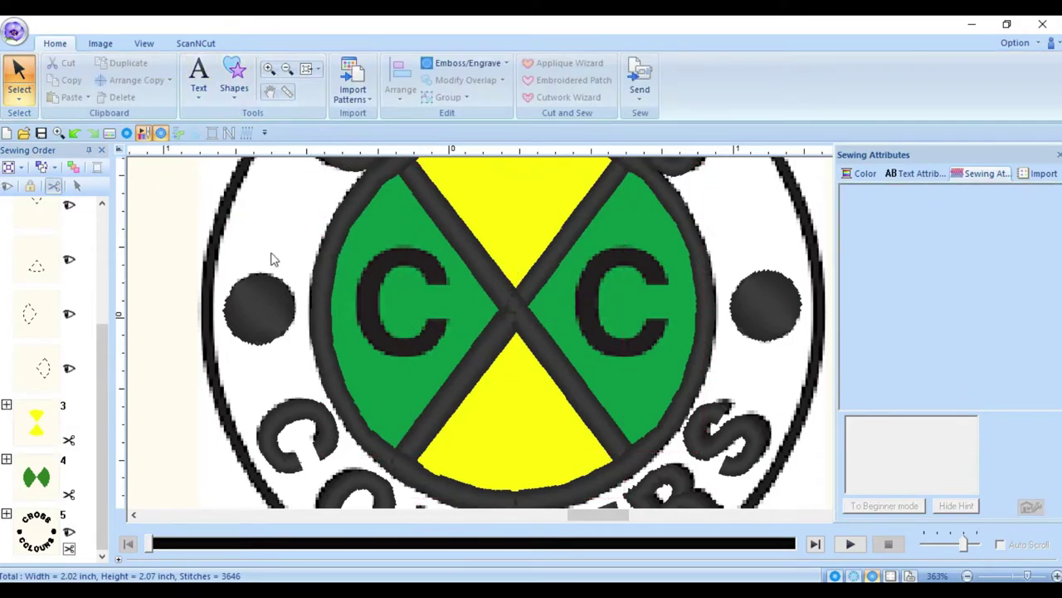
- Add the text "C" near the left-hand template C in the Block 01 font at size 0.39
left_click(198, 87)
left_click(200, 135)
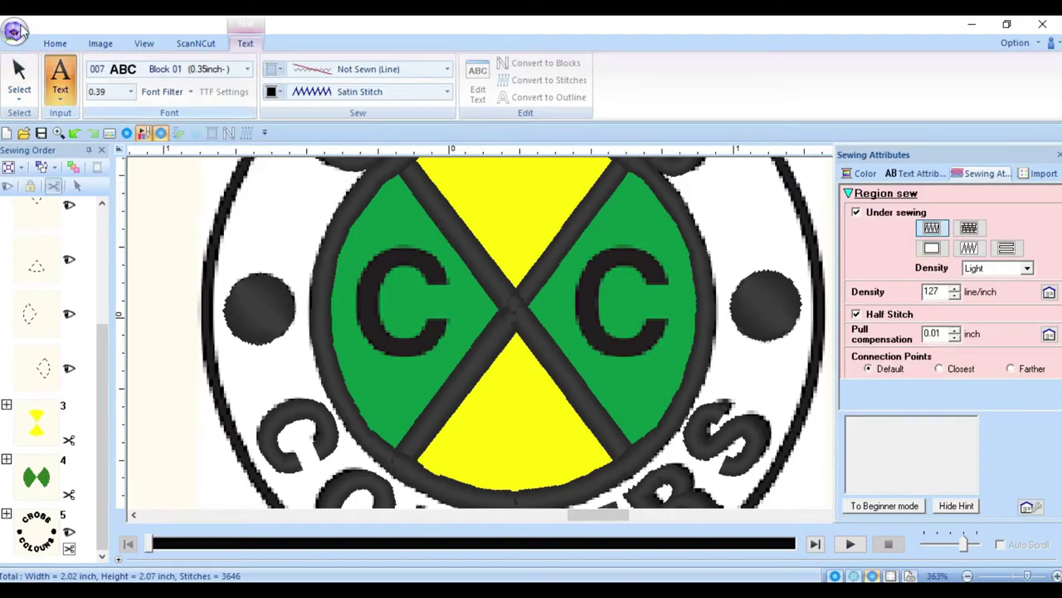
left_click(176, 72)
left_click(178, 88)
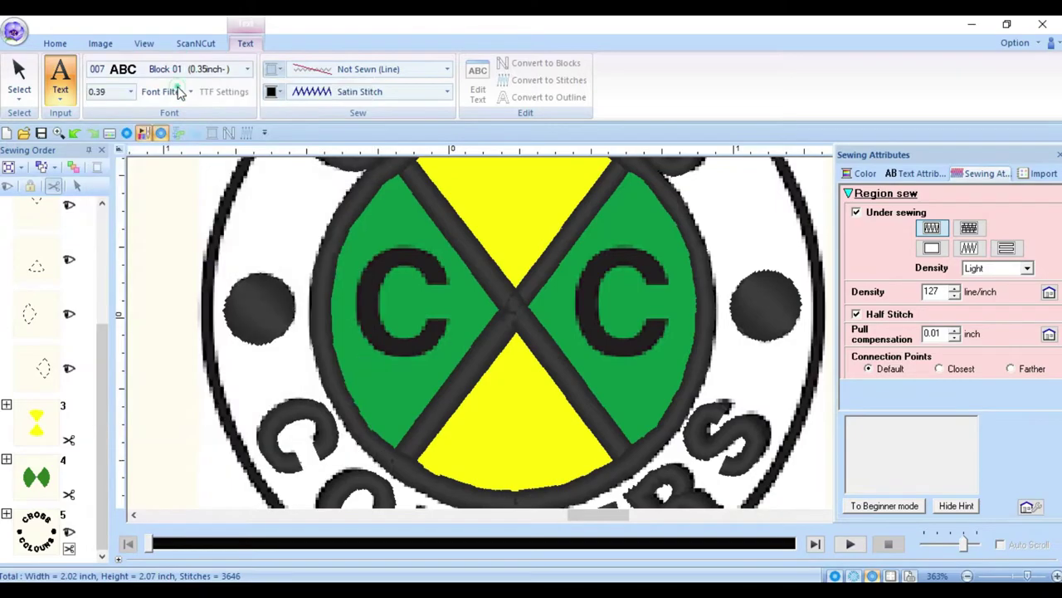
left_click(421, 283)
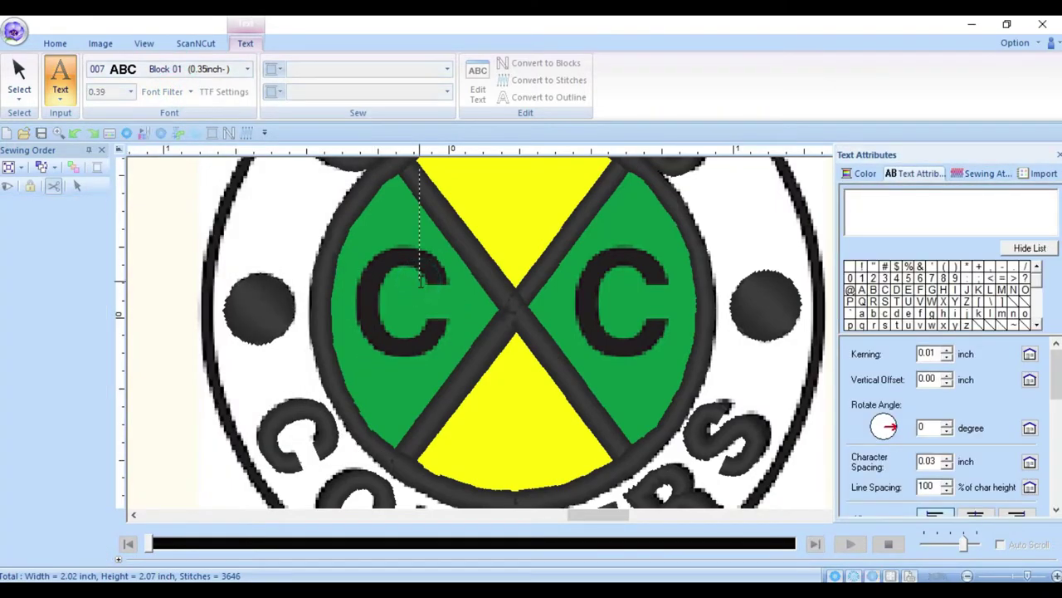
type("C")
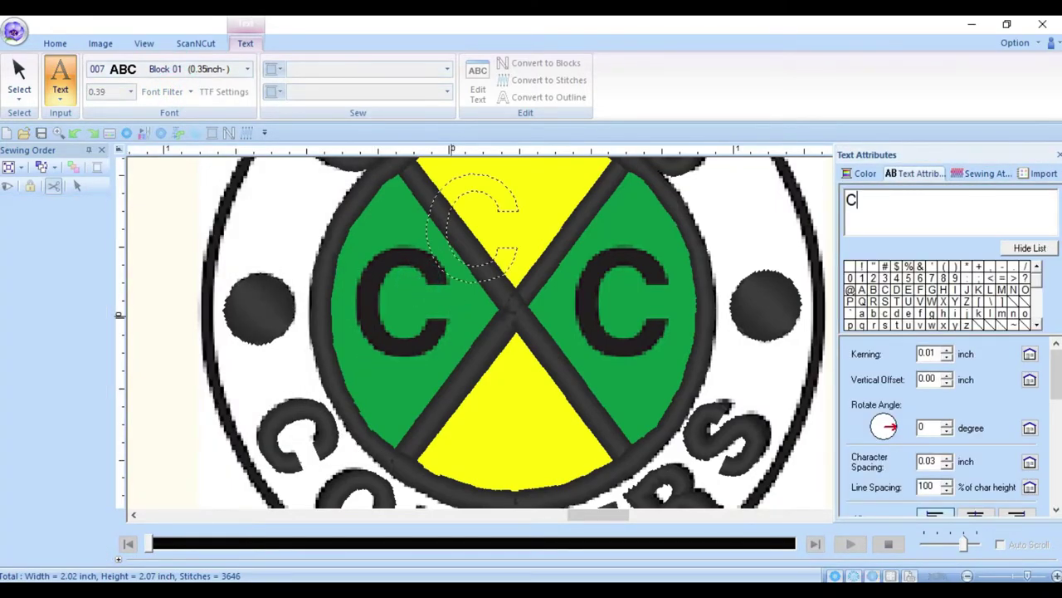
left_click(19, 73)
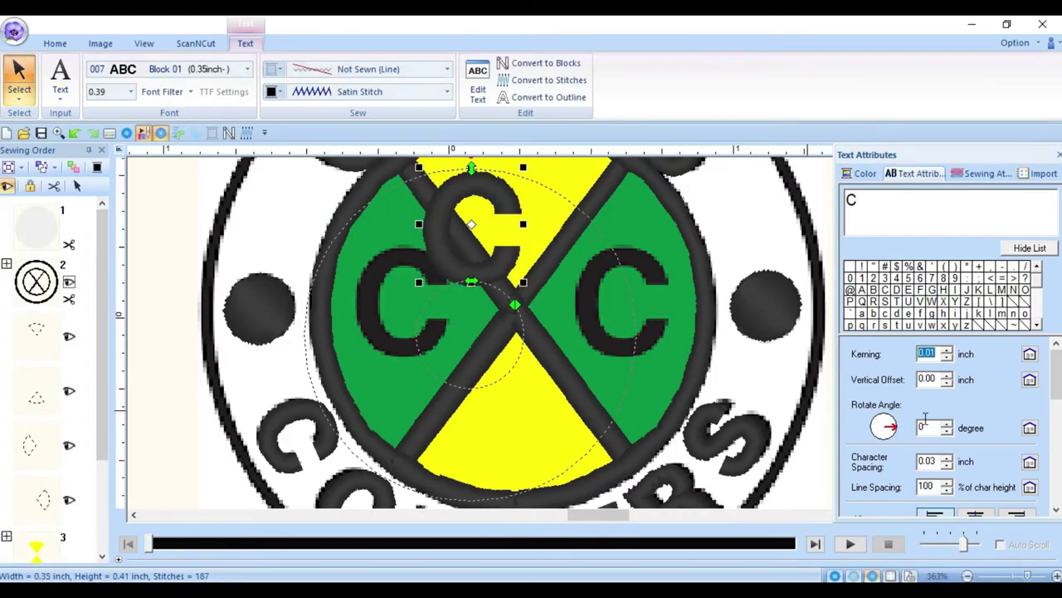
- Set the new letter C's kerning and character spacing to 0.00 inch and turn off its text transform
left_click(947, 357)
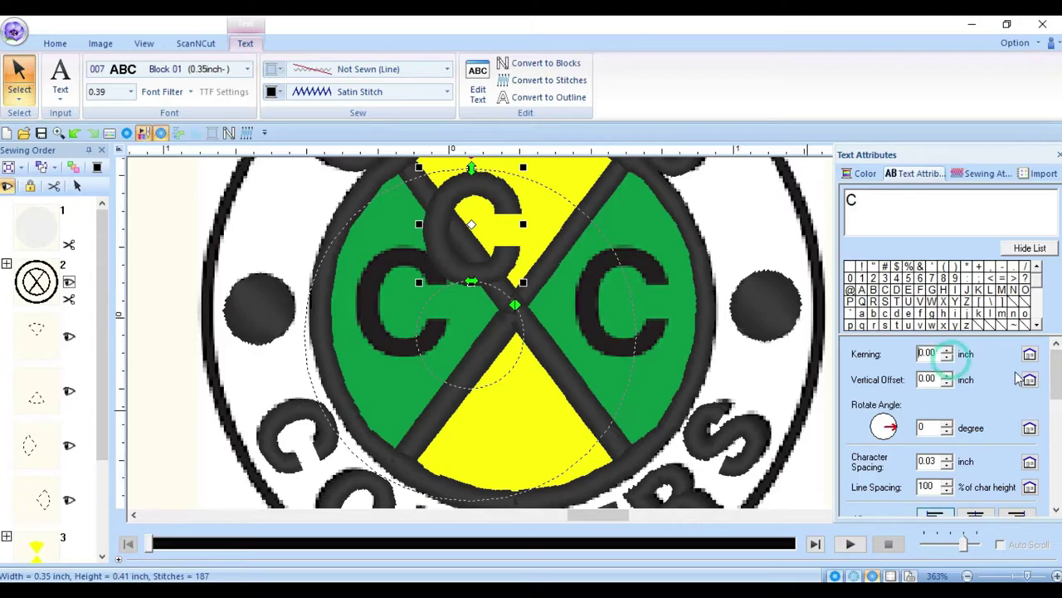
scroll(976, 398, "down", 3)
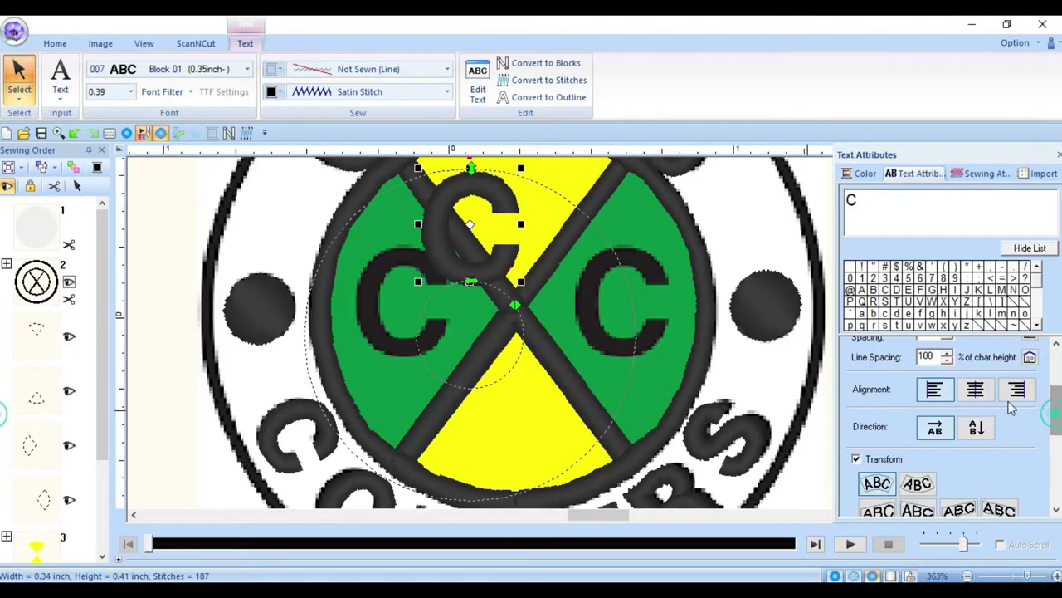
left_click(860, 461)
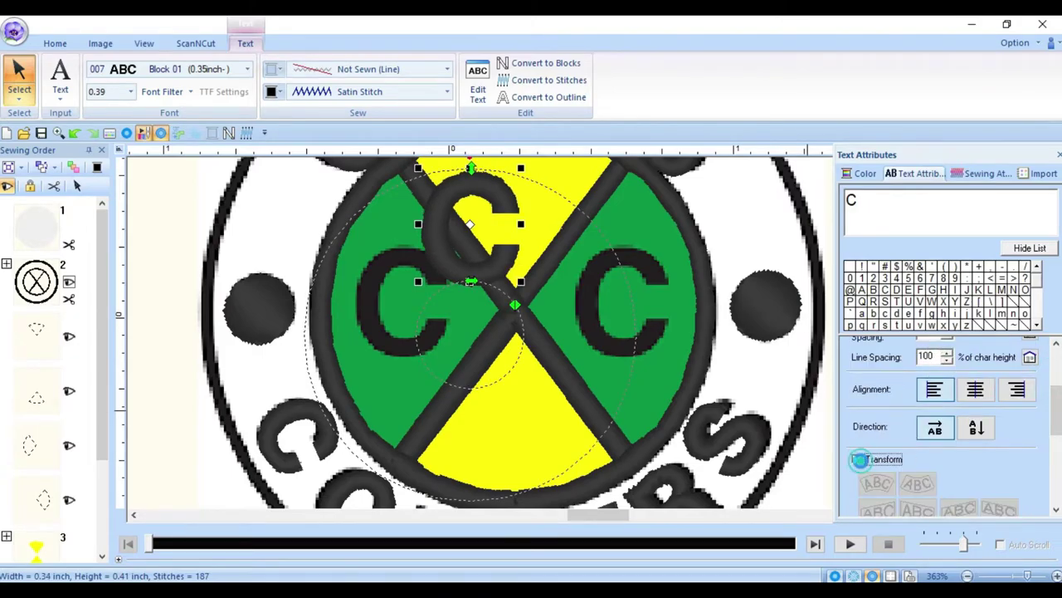
scroll(1056, 406, "up", 2)
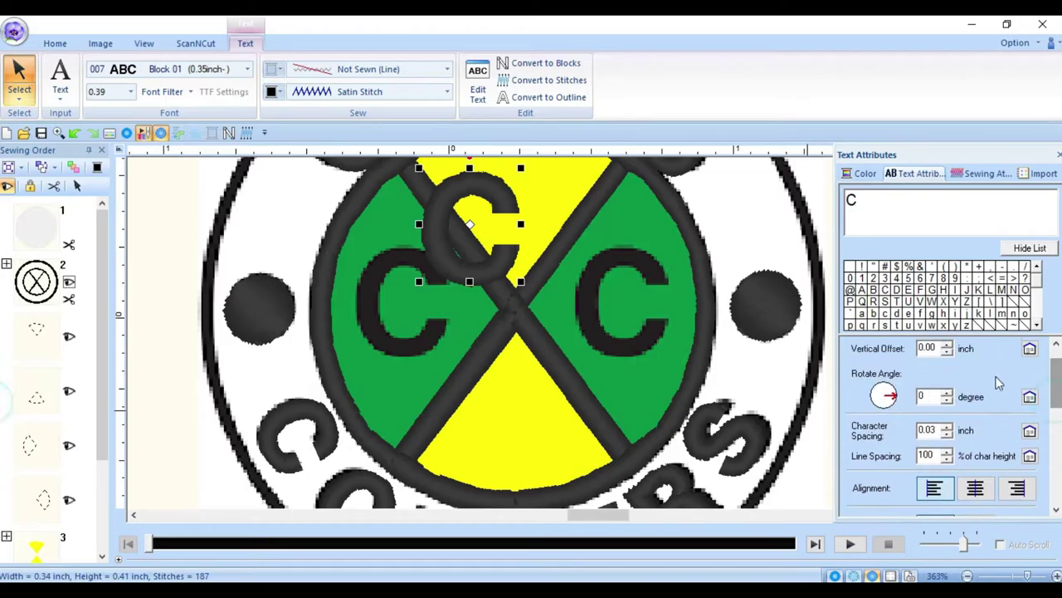
left_click(947, 432)
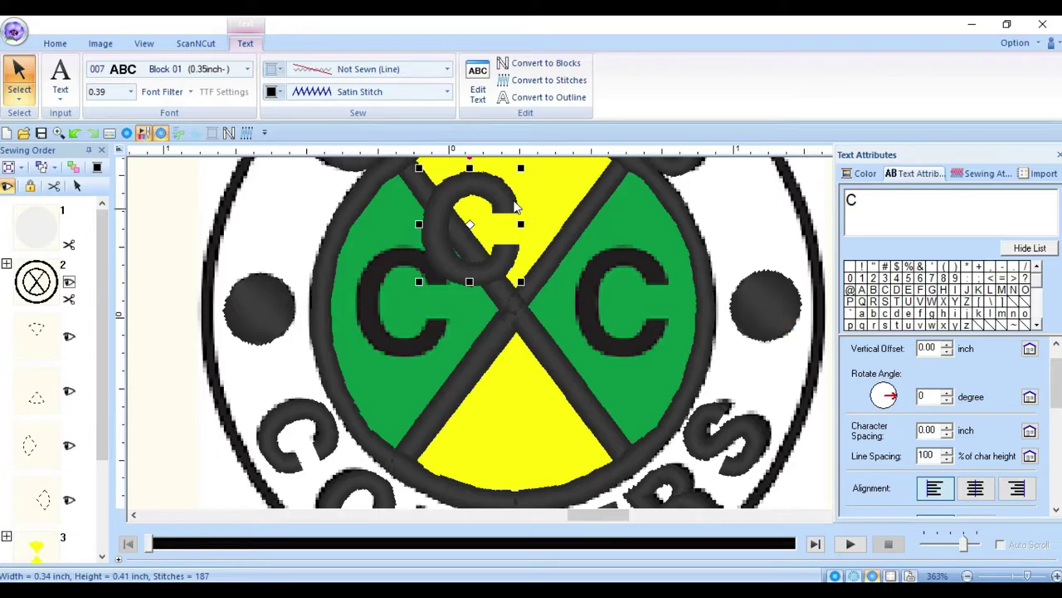
- Move the letter C onto the left-hand template C and place a duplicate over the right-hand one
left_click_drag(498, 190, 419, 258)
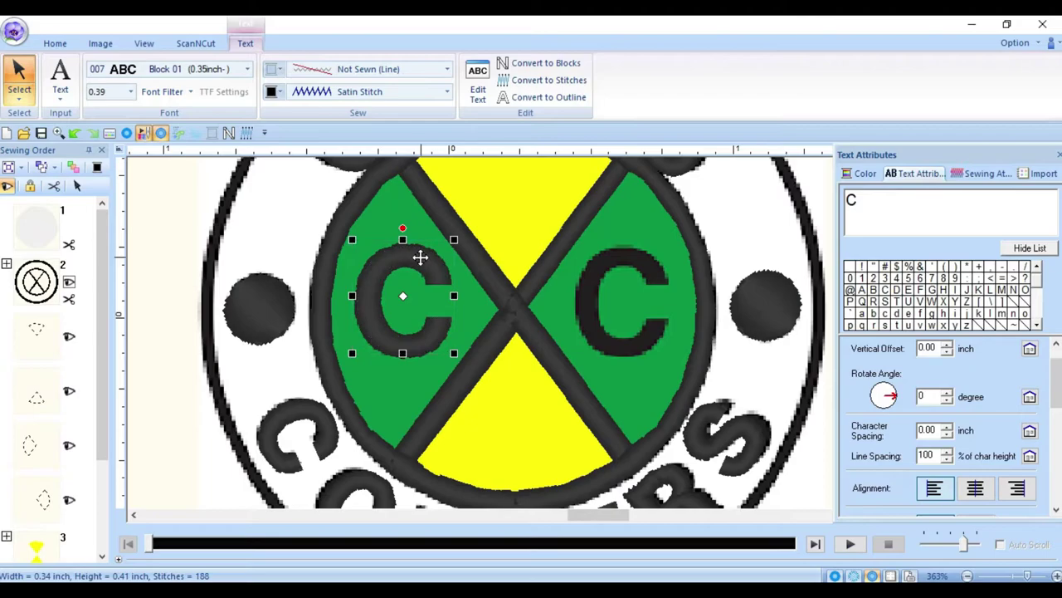
right_click(441, 276)
left_click(536, 63)
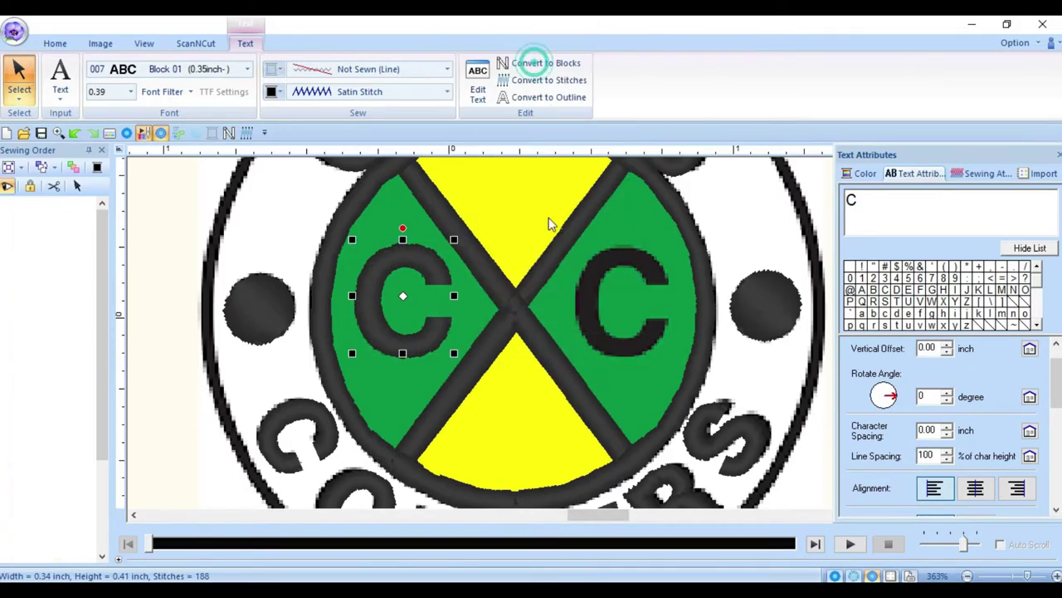
left_click(473, 312)
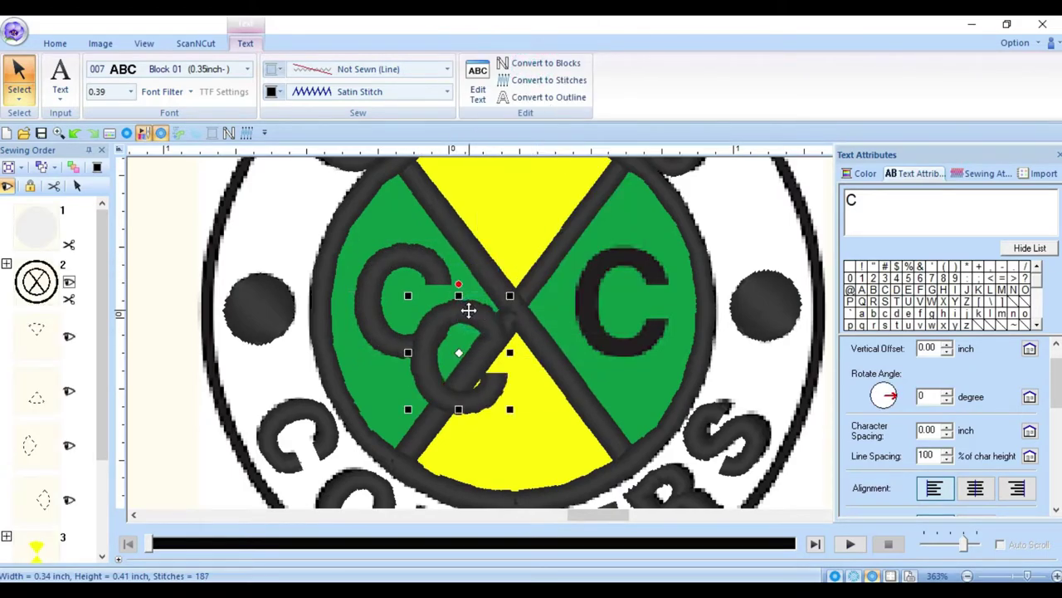
left_click_drag(474, 307, 629, 255)
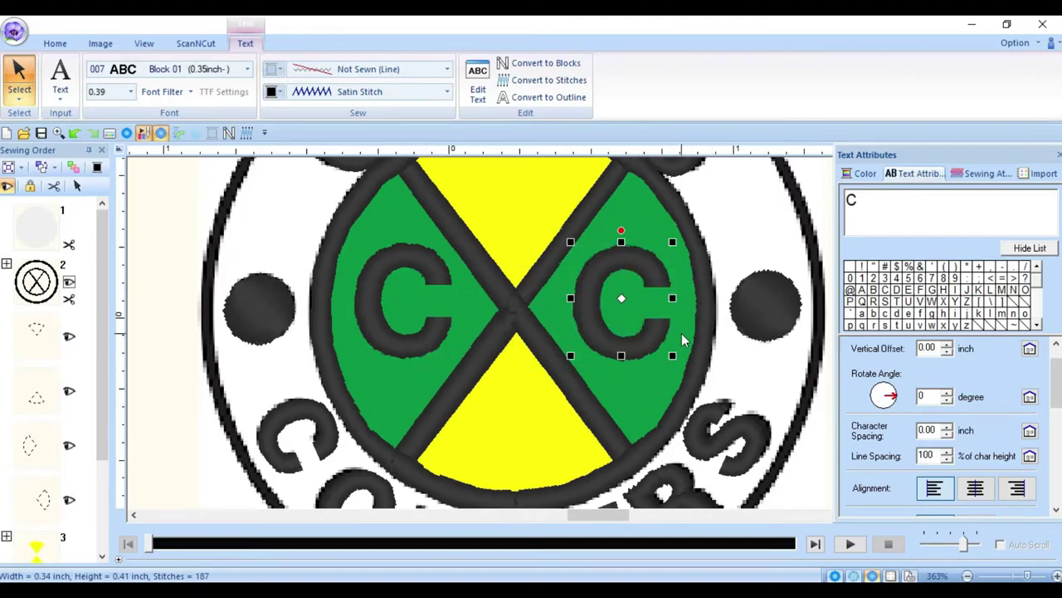
left_click(185, 220)
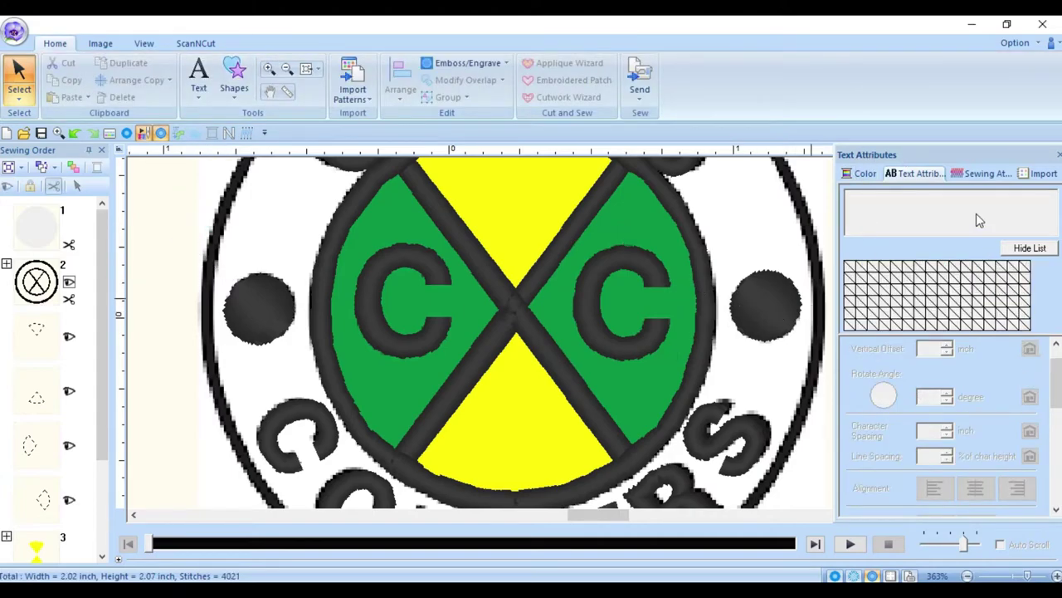
- Select both letter Cs in the green segments, turn off under sewing and set their density to 190 line/inch
scroll(1056, 373, "up", 1)
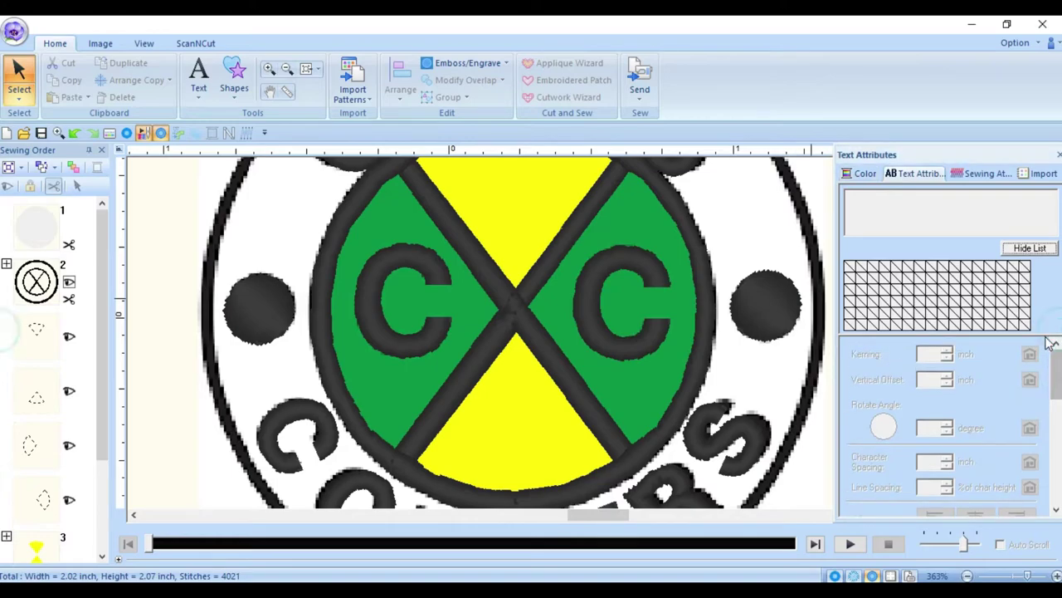
left_click(983, 176)
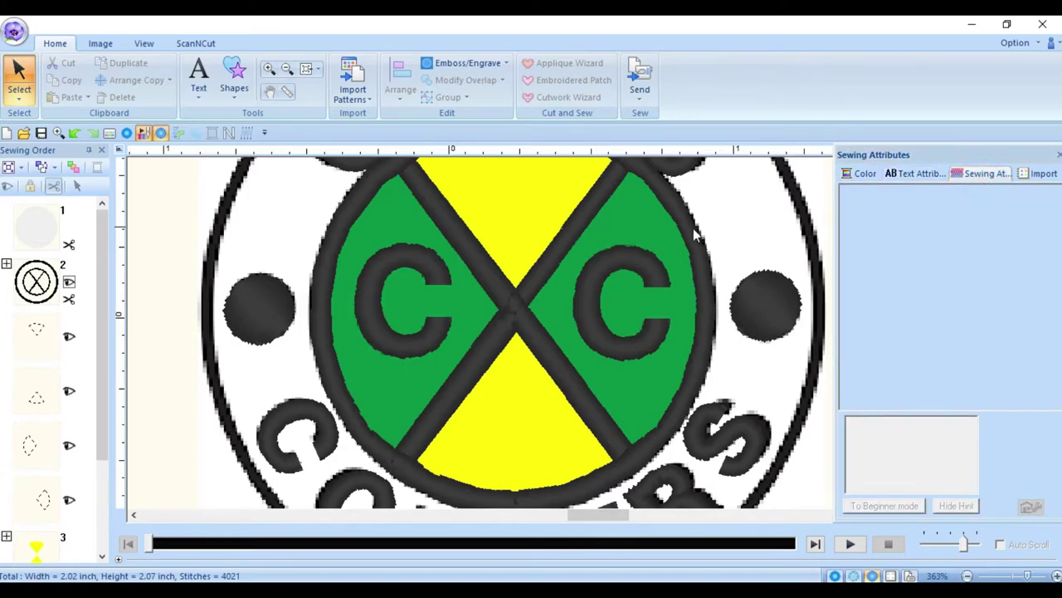
left_click(614, 259)
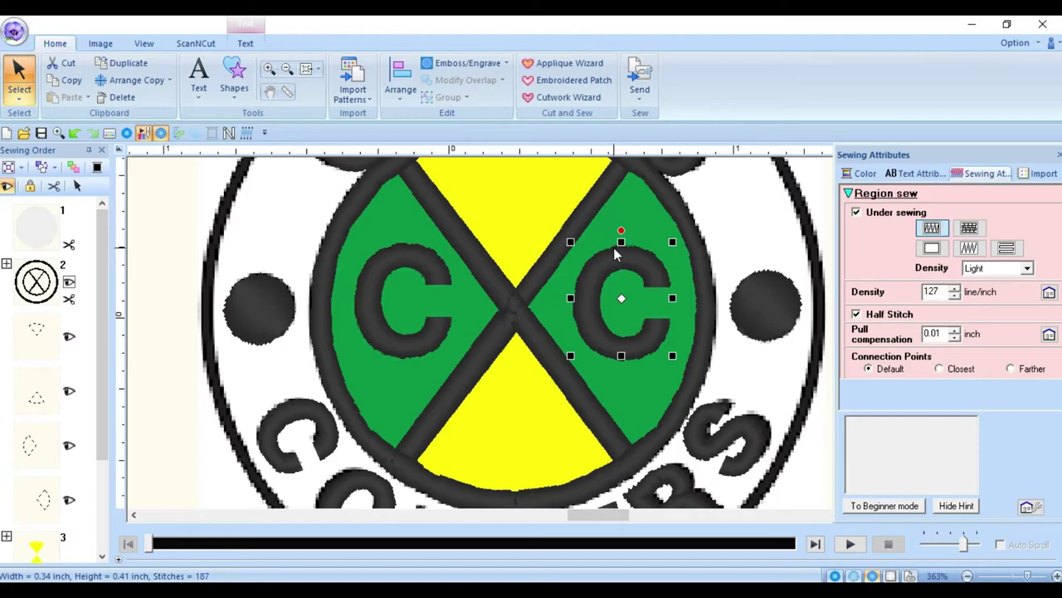
left_click(413, 259, "ctrl")
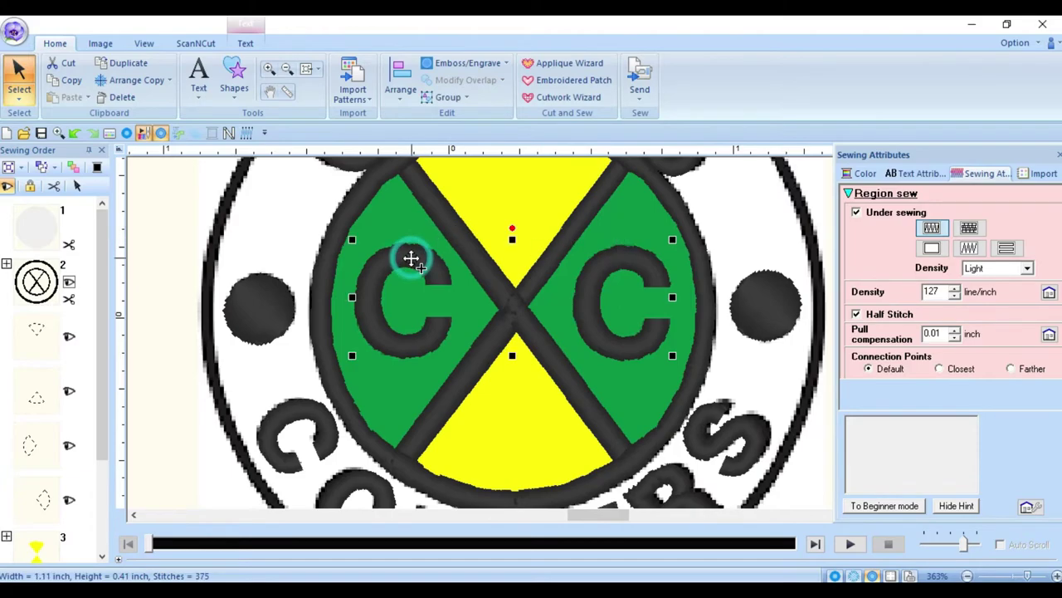
left_click(861, 213)
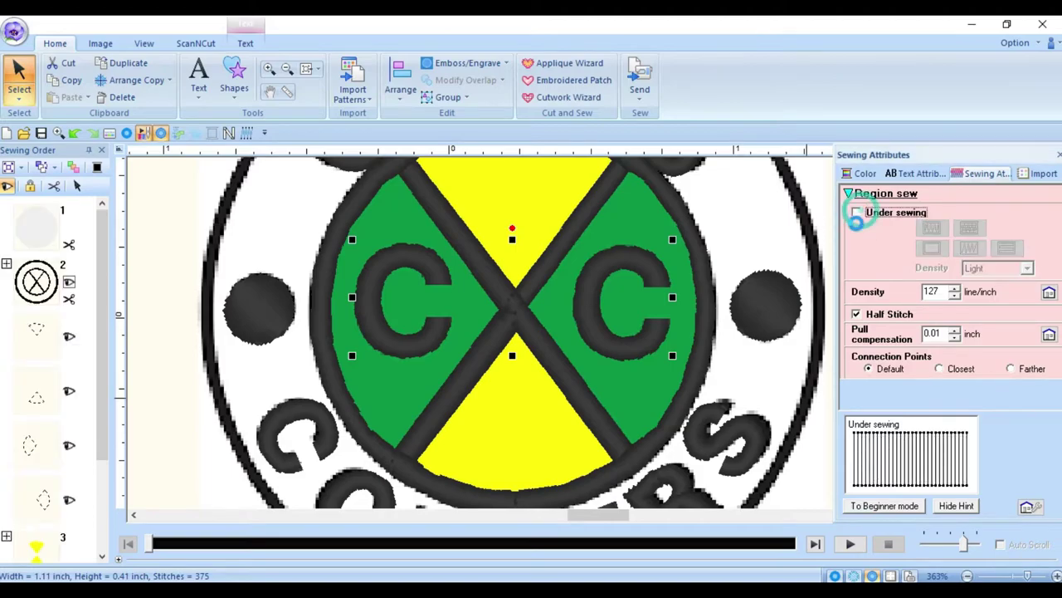
double_click(942, 291)
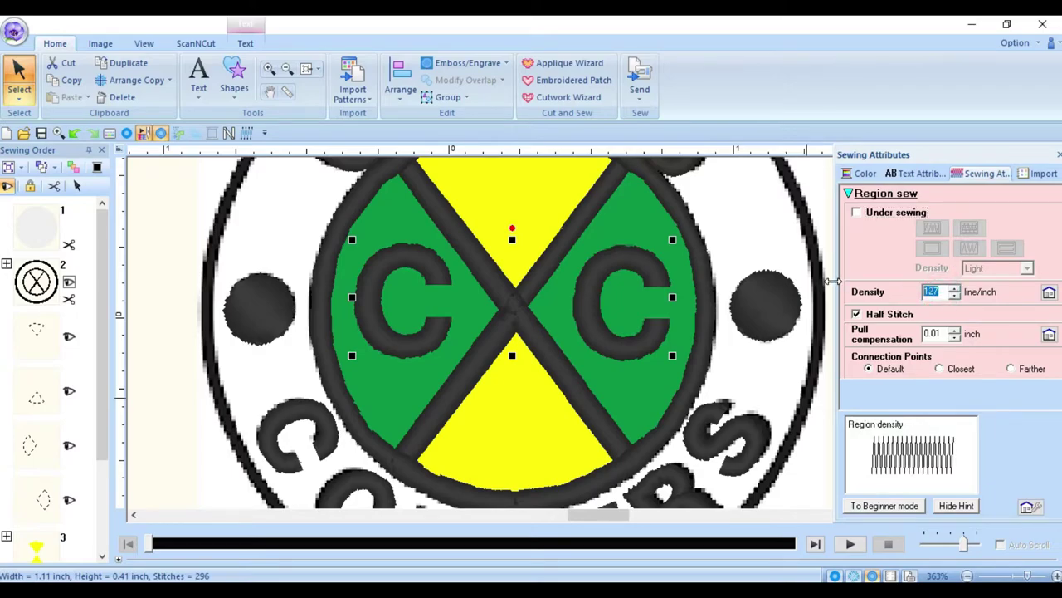
type("190")
key("Return")
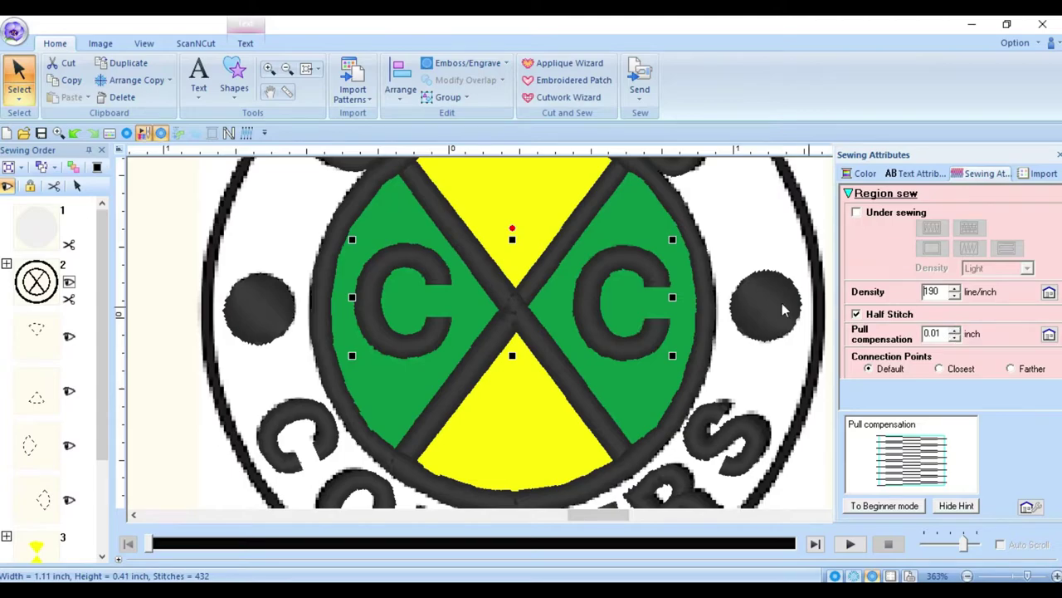
- Turn off under sewing for the curved COLOURS text, set its density to 190 line/inch and deselect it
left_click(757, 433)
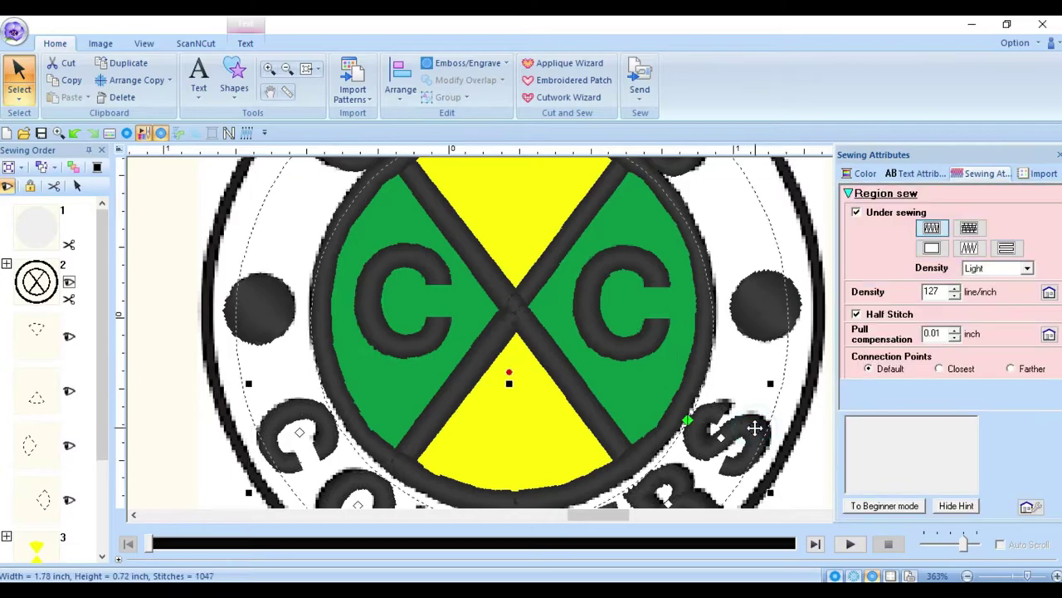
left_click(855, 211)
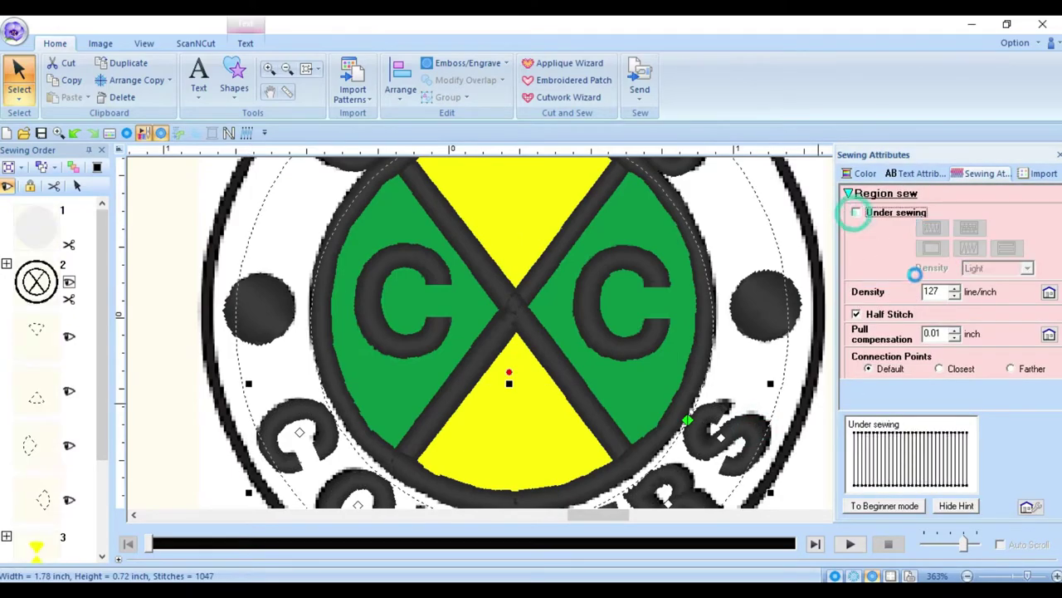
type("12")
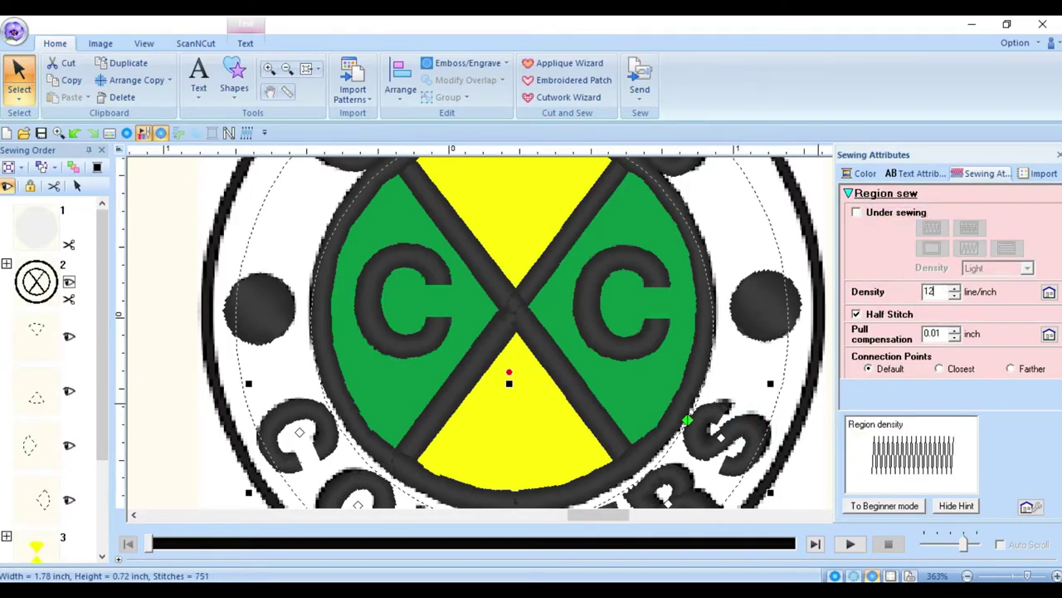
type("90")
key("Return")
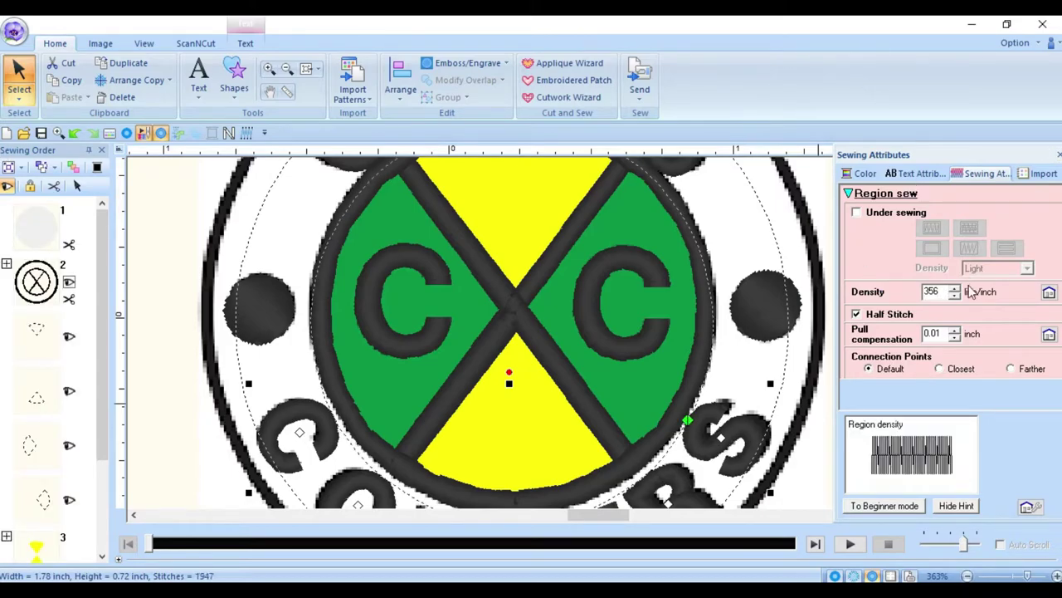
double_click(941, 287)
type("190")
key("Return")
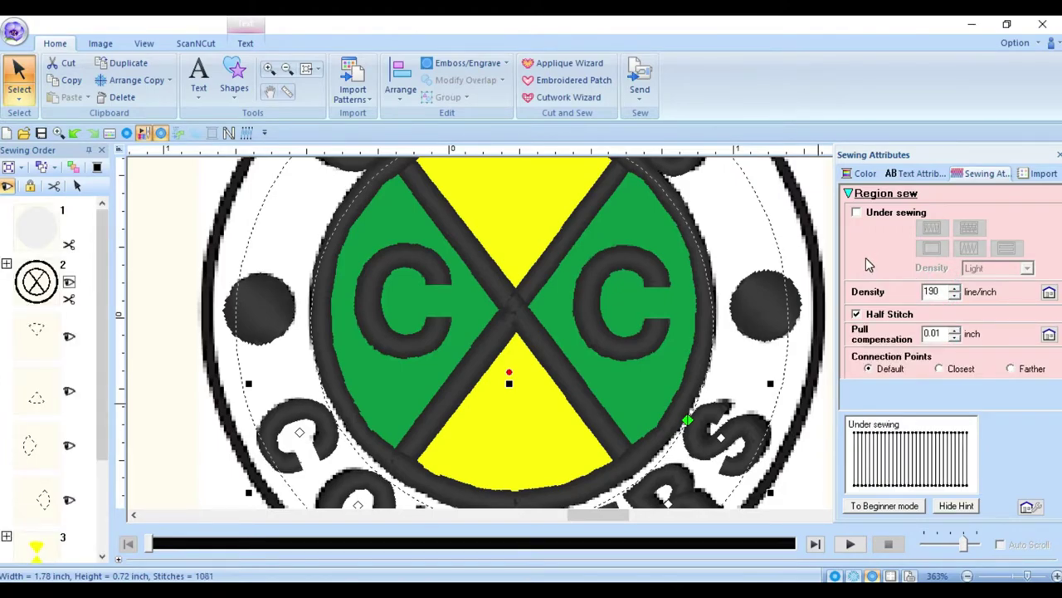
left_click(815, 181)
scroll(818, 190, "up", 3)
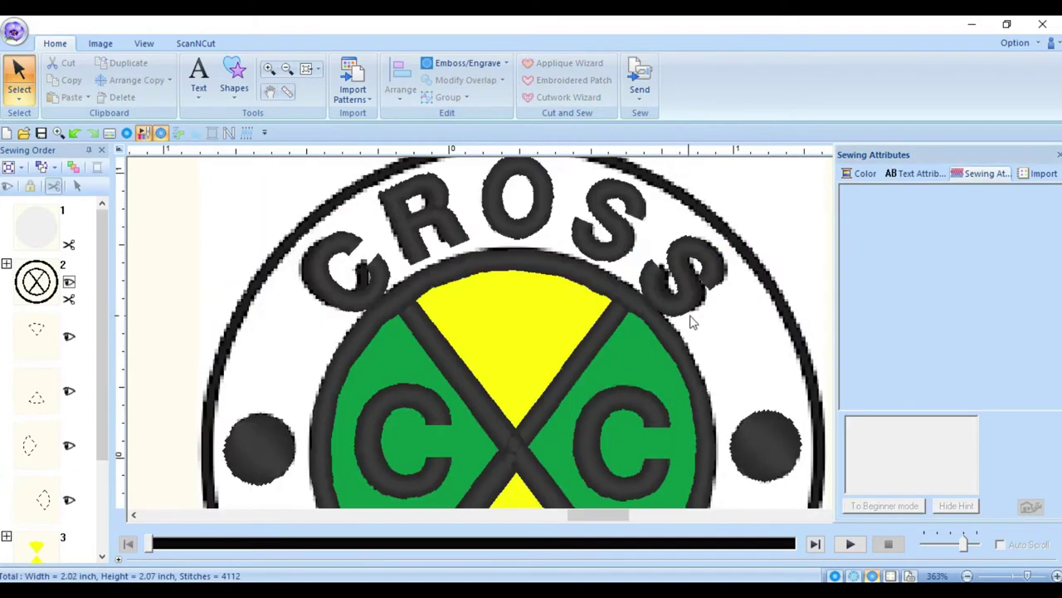
- Turn off under sewing for the curved CROSS text, set its density to 190 line/inch and deselect it
left_click(689, 256)
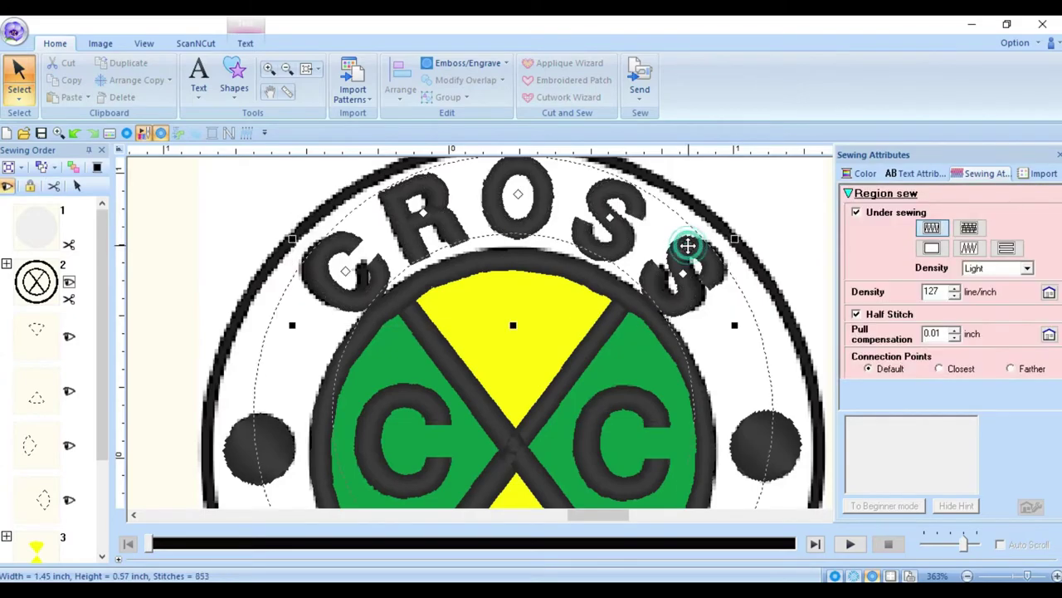
left_click(856, 213)
left_click(933, 291)
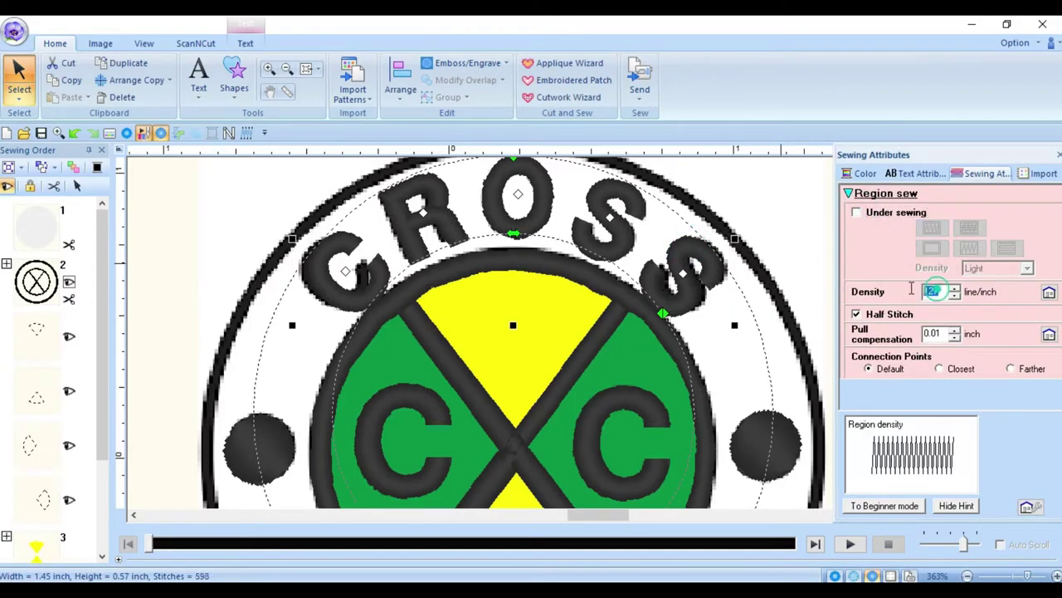
type("150")
key("Return")
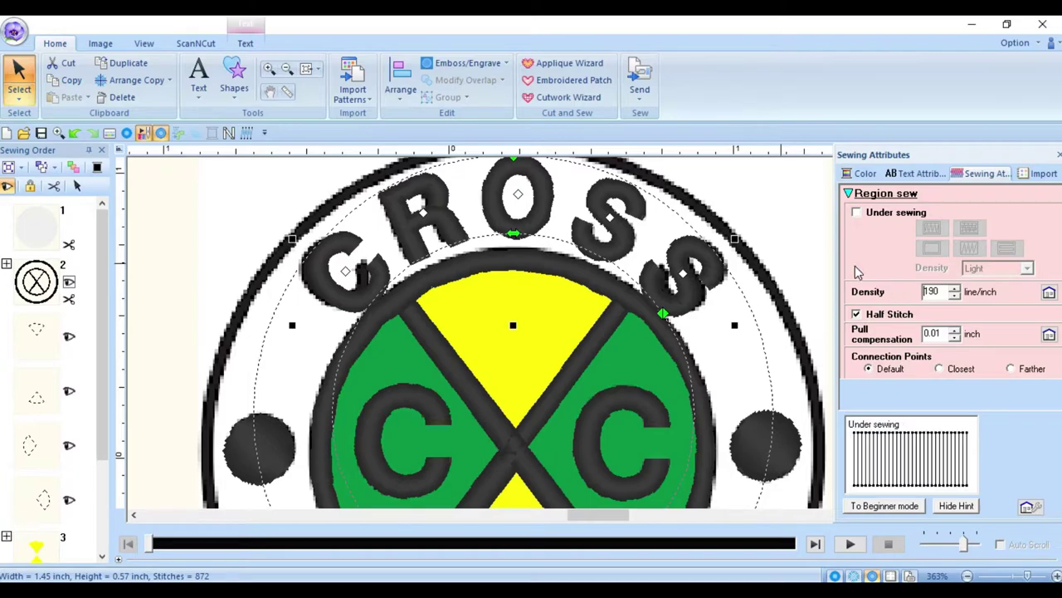
left_click(782, 211)
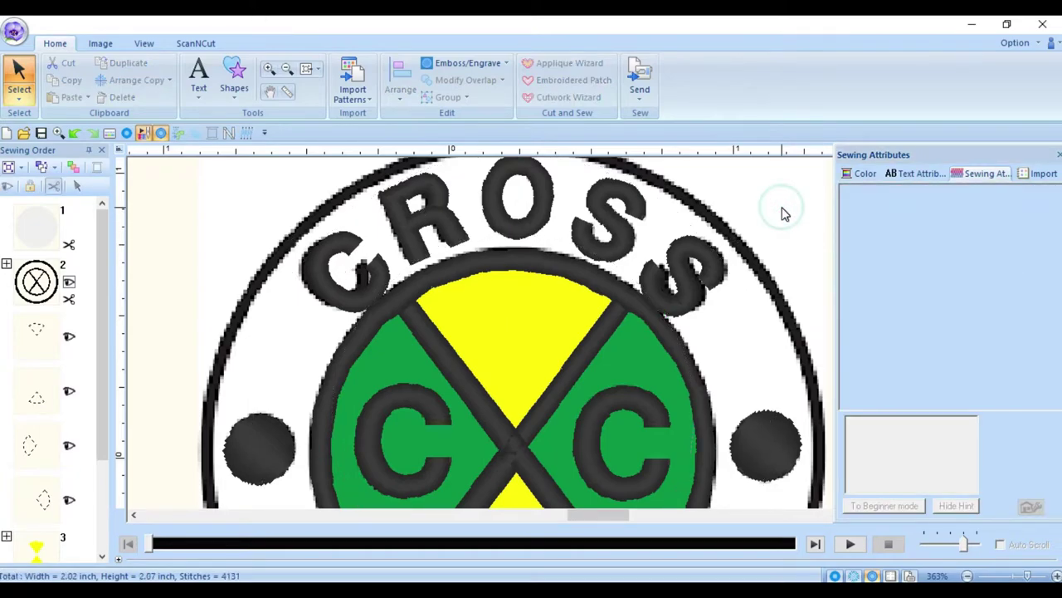
- Set the kerning of the curved CROSS text to 0.03 inch
left_click(688, 283)
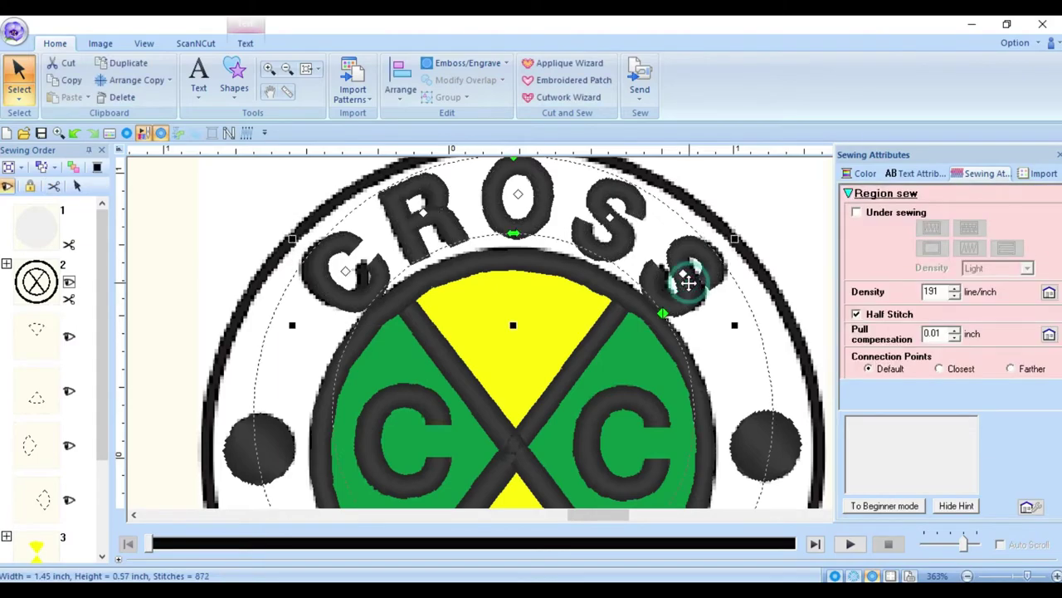
left_click(916, 173)
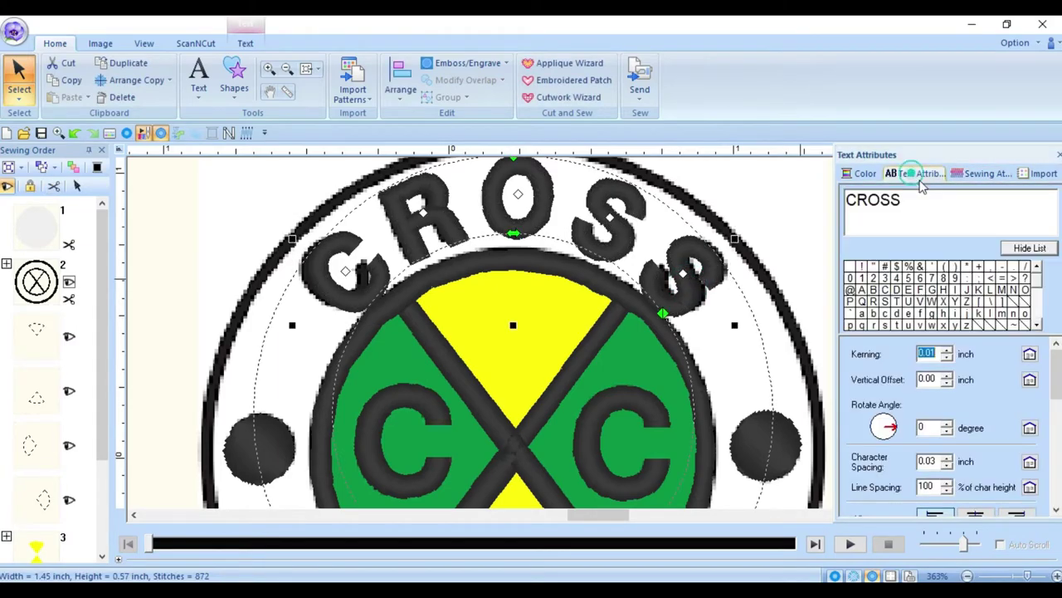
left_click(948, 353)
left_click(948, 353)
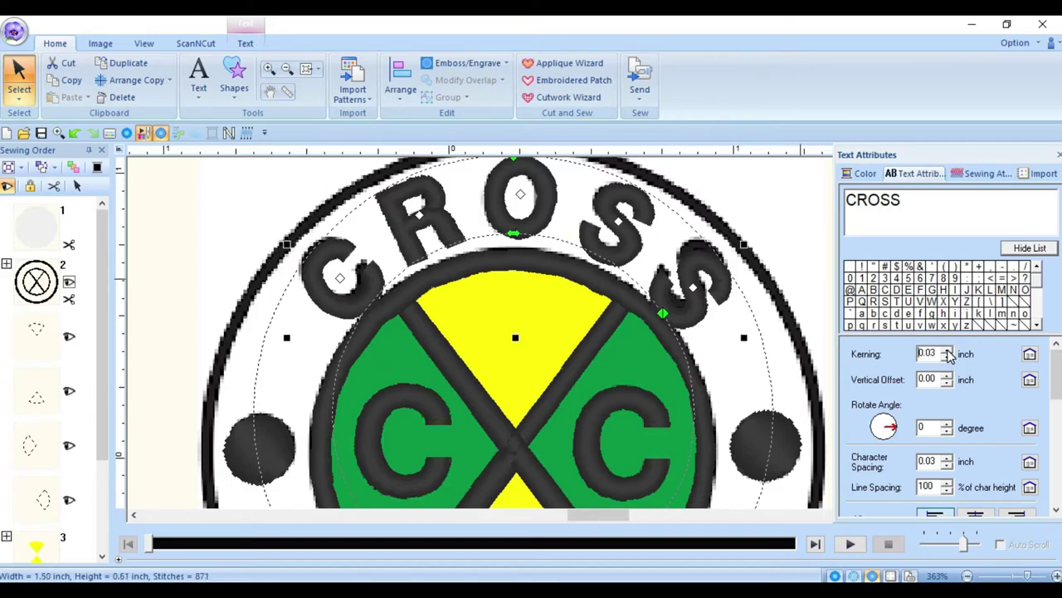
left_click(941, 375)
left_click(1054, 380)
scroll(789, 241, "up", 2)
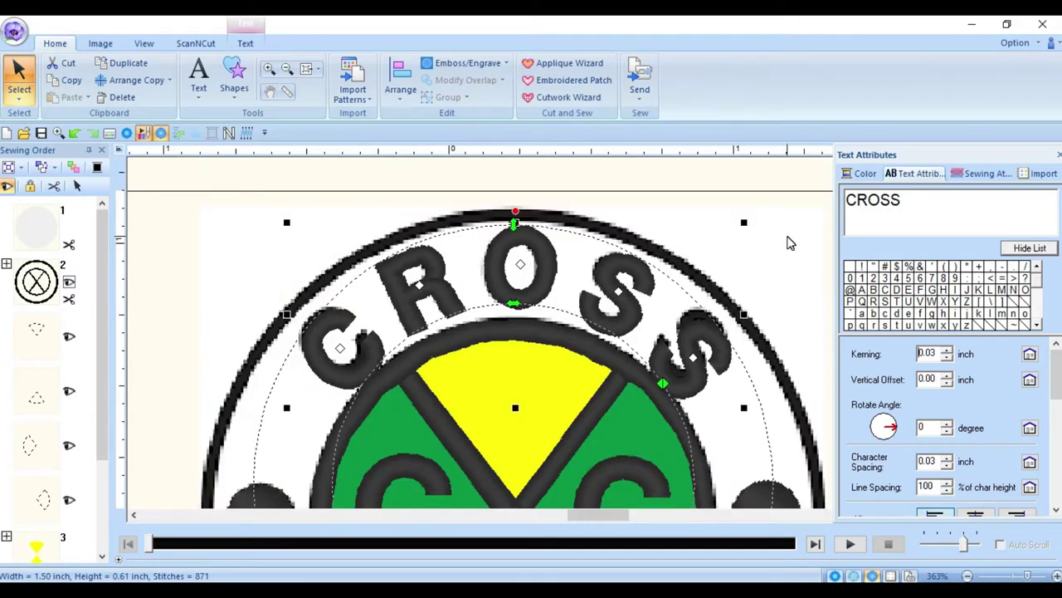
- Nudge the CROSS text slightly upward within the ring and rotate it a little counter-clockwise
left_click(701, 328)
left_click(701, 328)
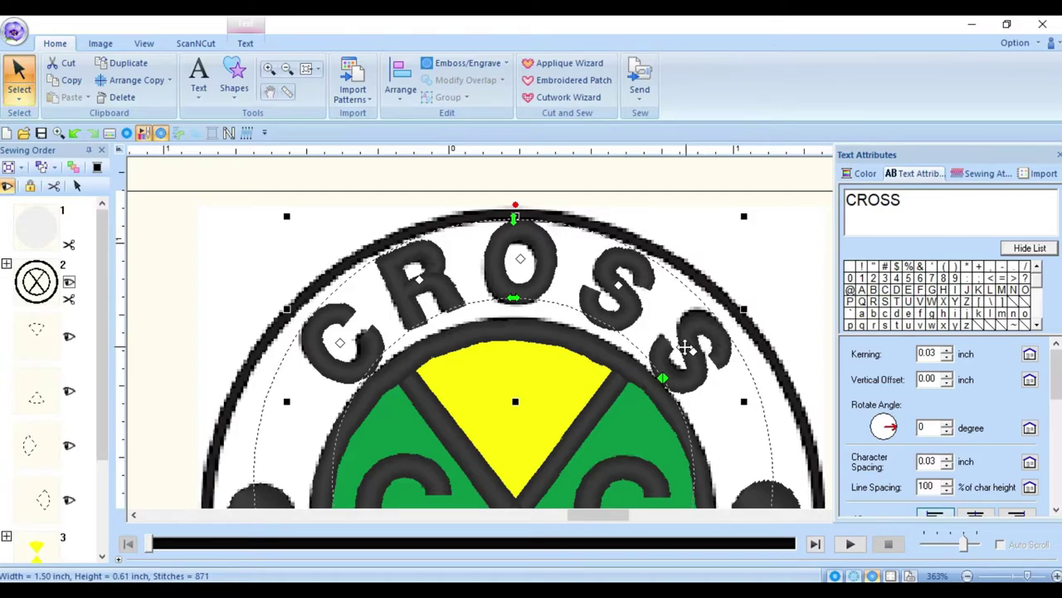
left_click_drag(516, 202, 515, 206)
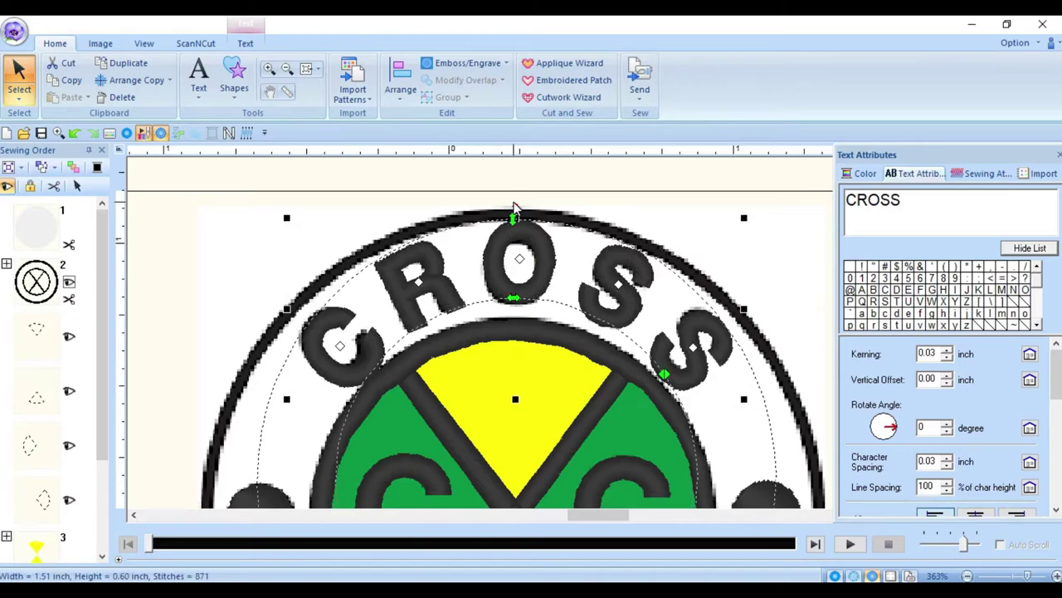
- Set the CROSS text's kerning to 0.02 inch and deselect it
left_click(946, 358)
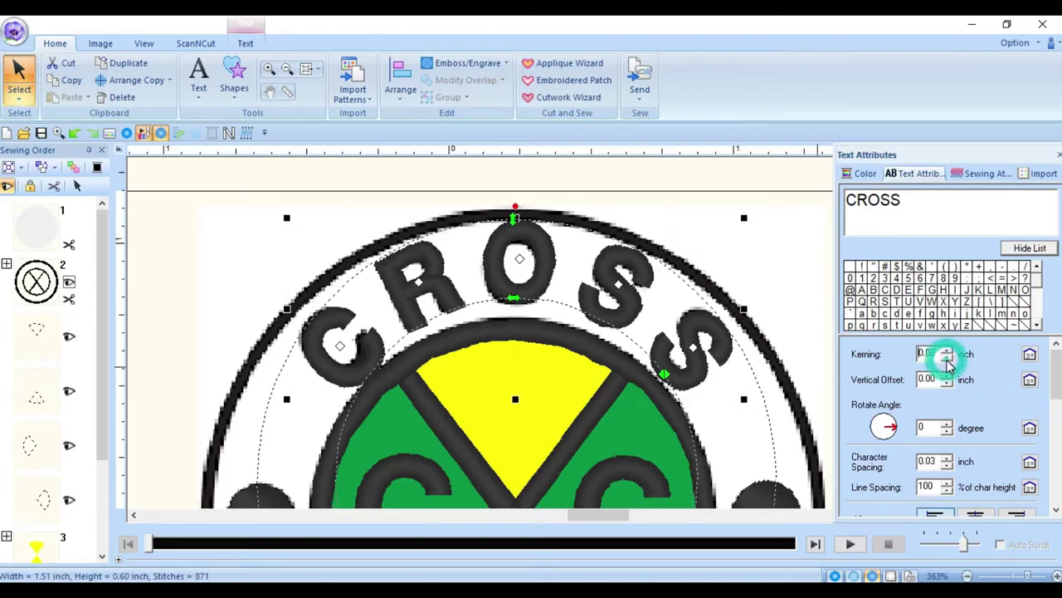
left_click(946, 358)
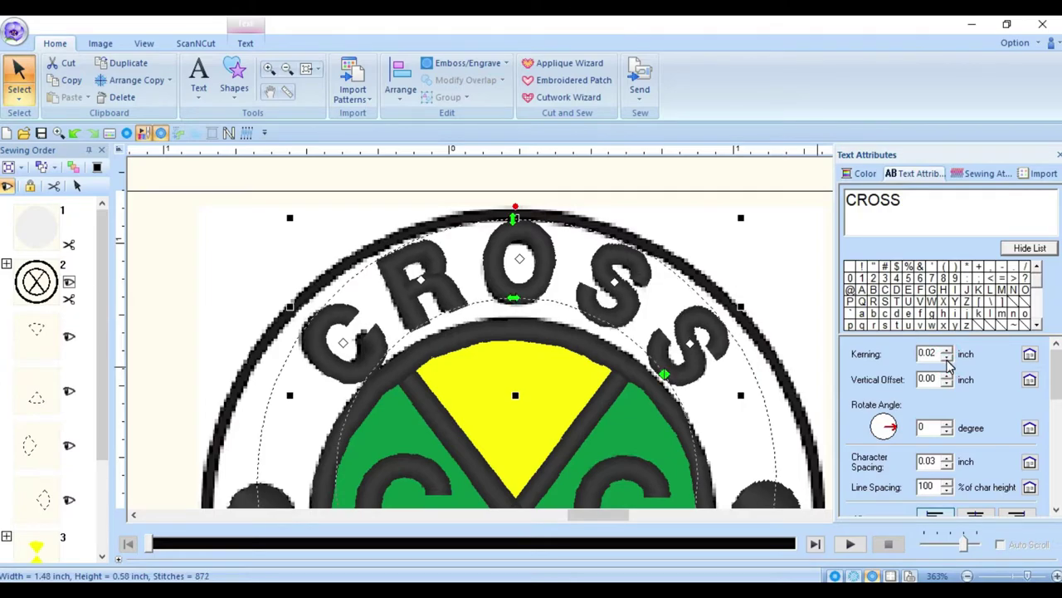
left_click(798, 270)
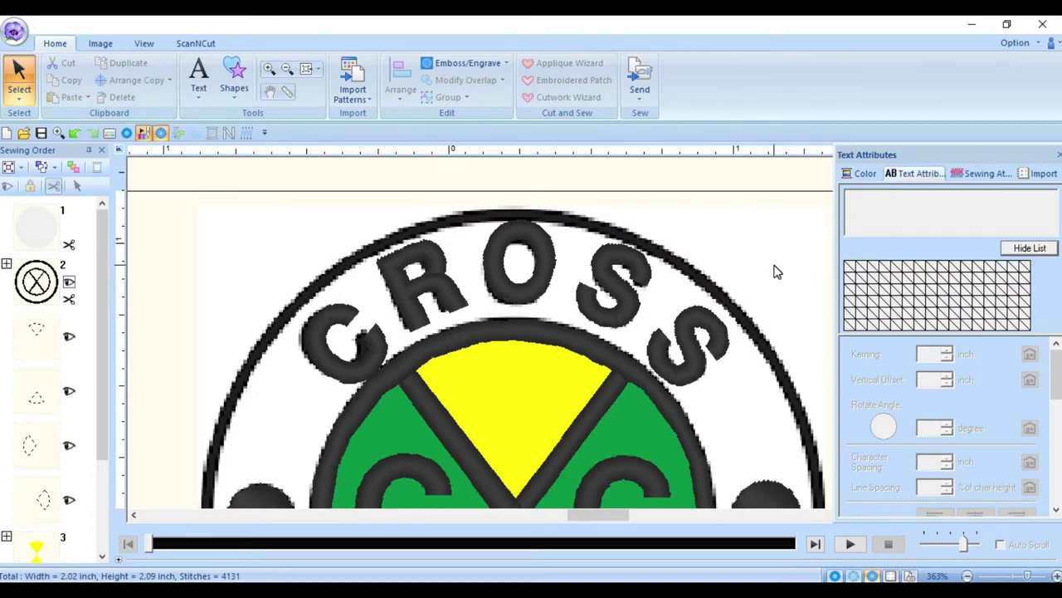
- Expand the black ring and cross group in the sewing order, and unhide the yellow and green segments
scroll(776, 271, "down", 1)
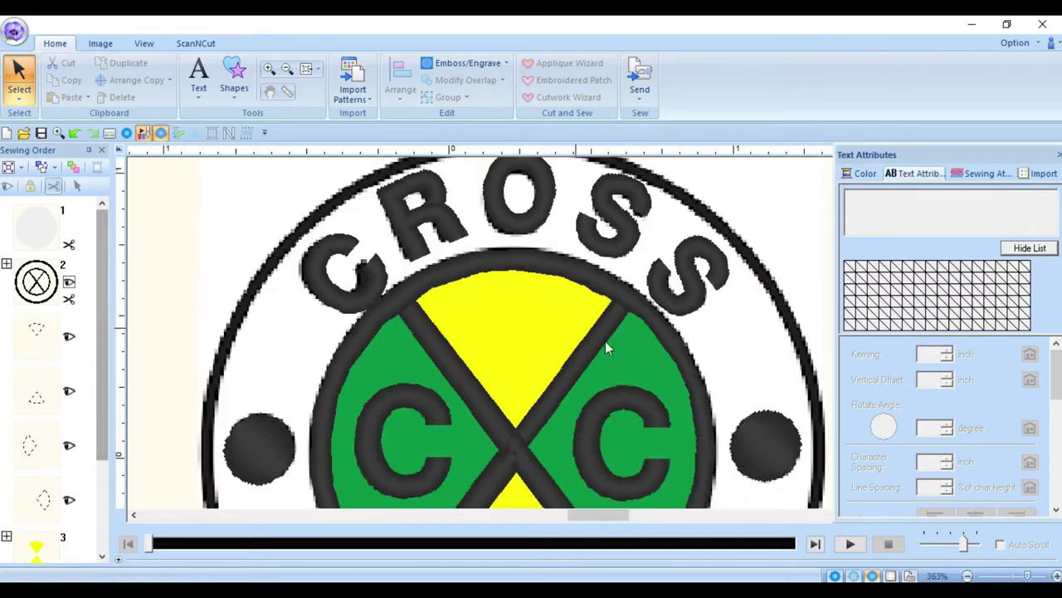
left_click(967, 575)
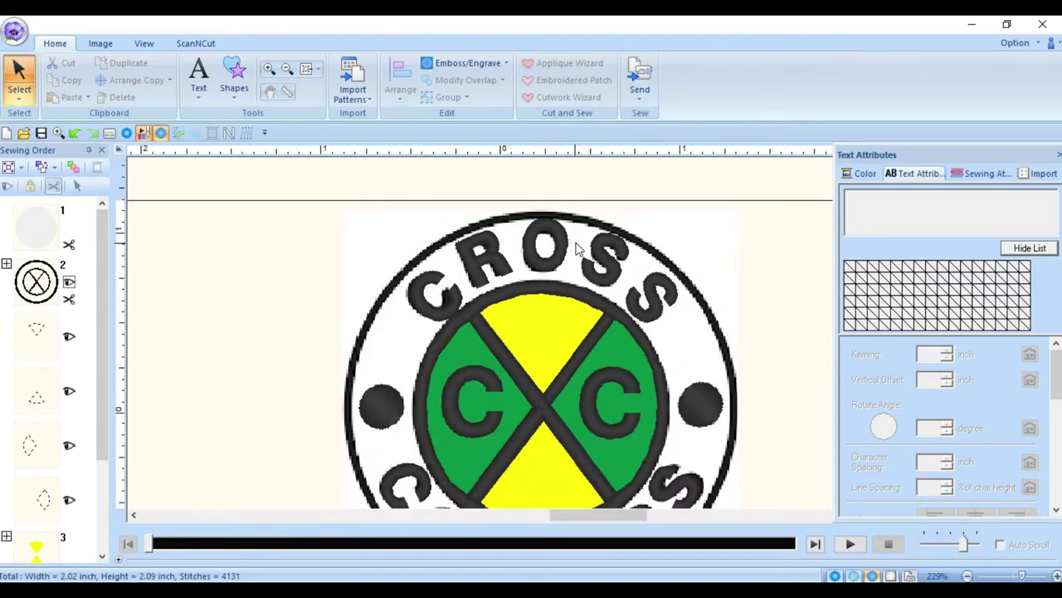
left_click(29, 279)
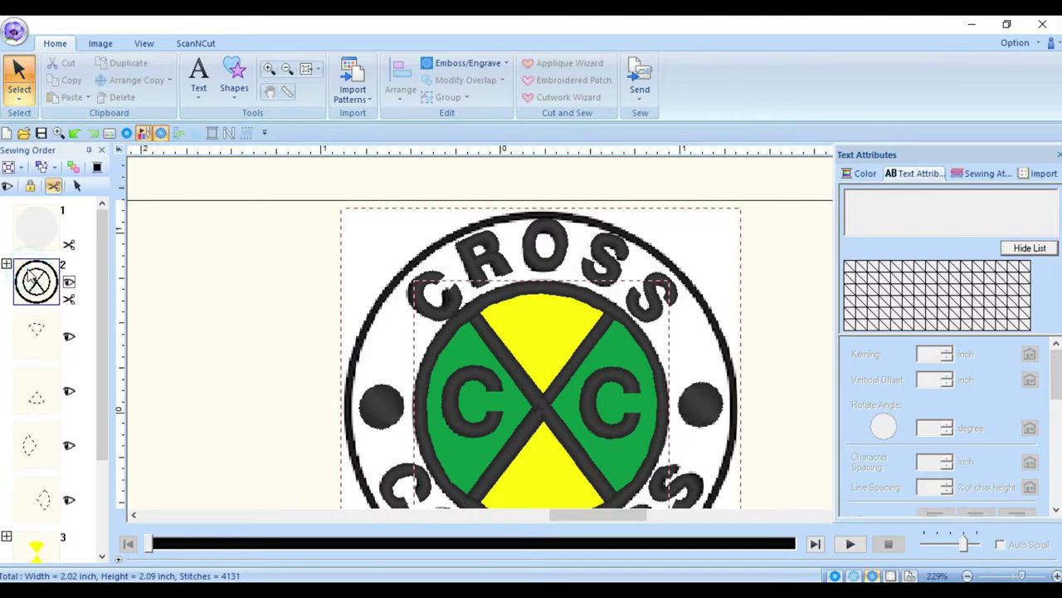
left_click(8, 265)
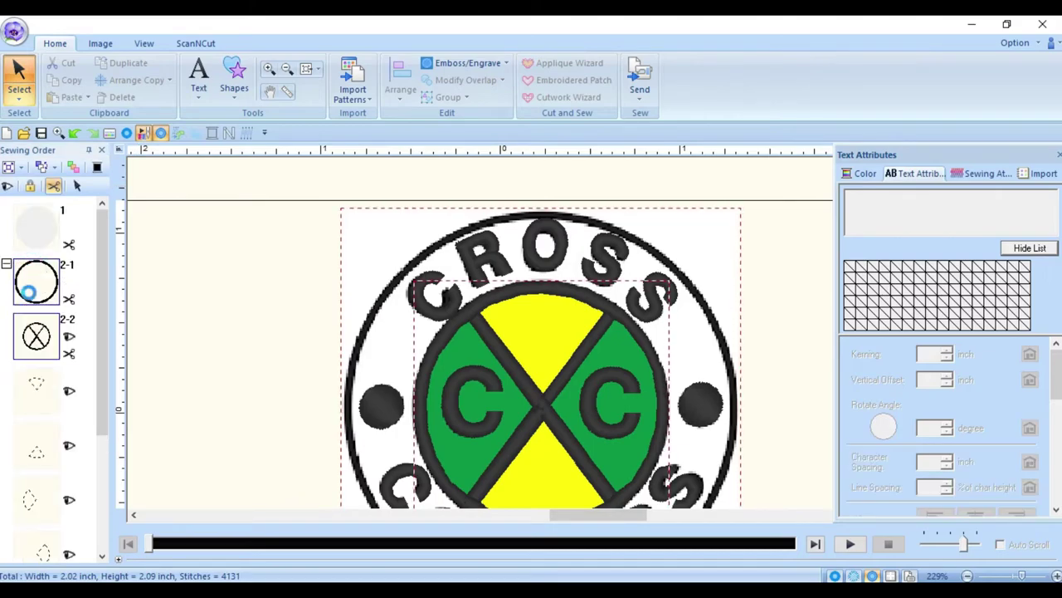
left_click(196, 276)
left_click_drag(99, 324, 102, 441)
left_click(36, 422)
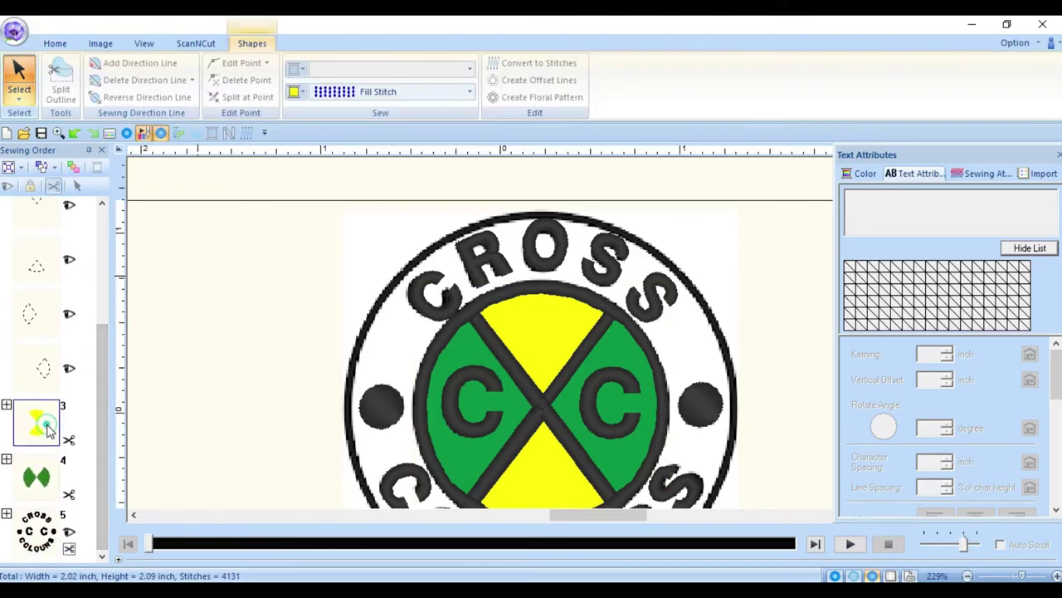
left_click(48, 490, "ctrl")
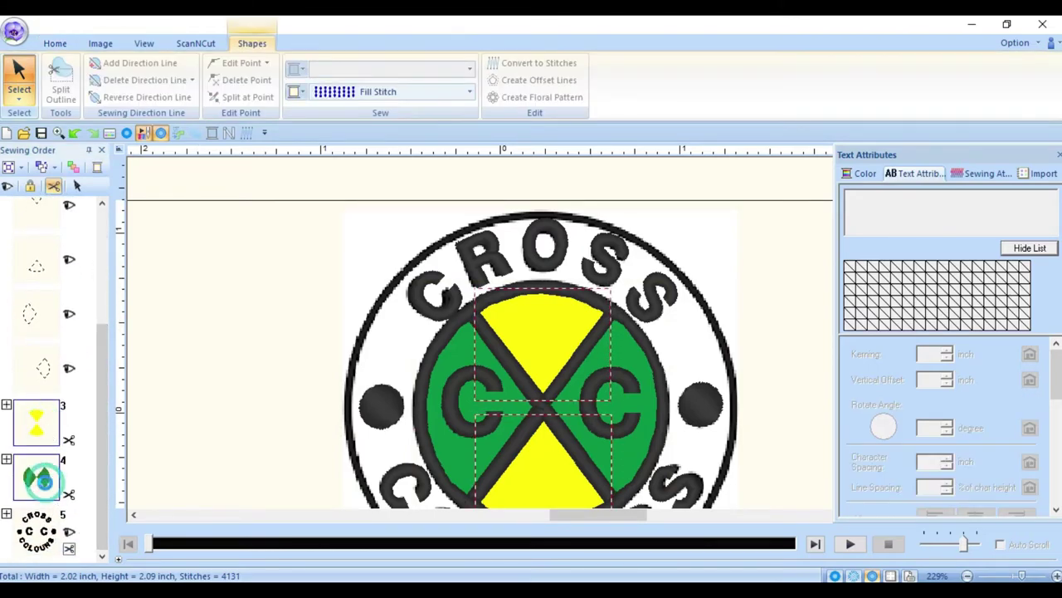
left_click(7, 186)
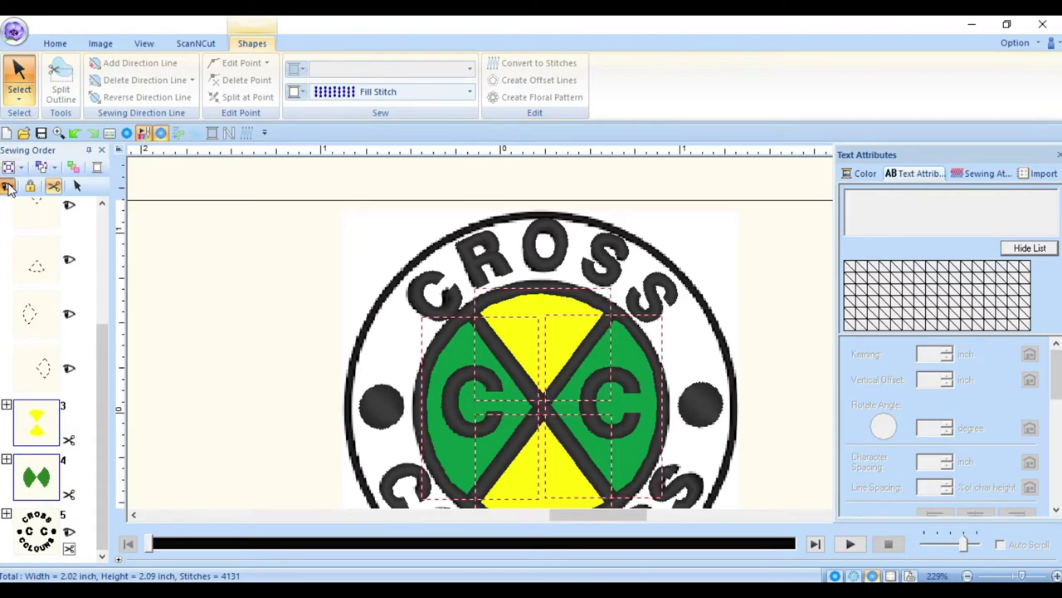
left_click(217, 283)
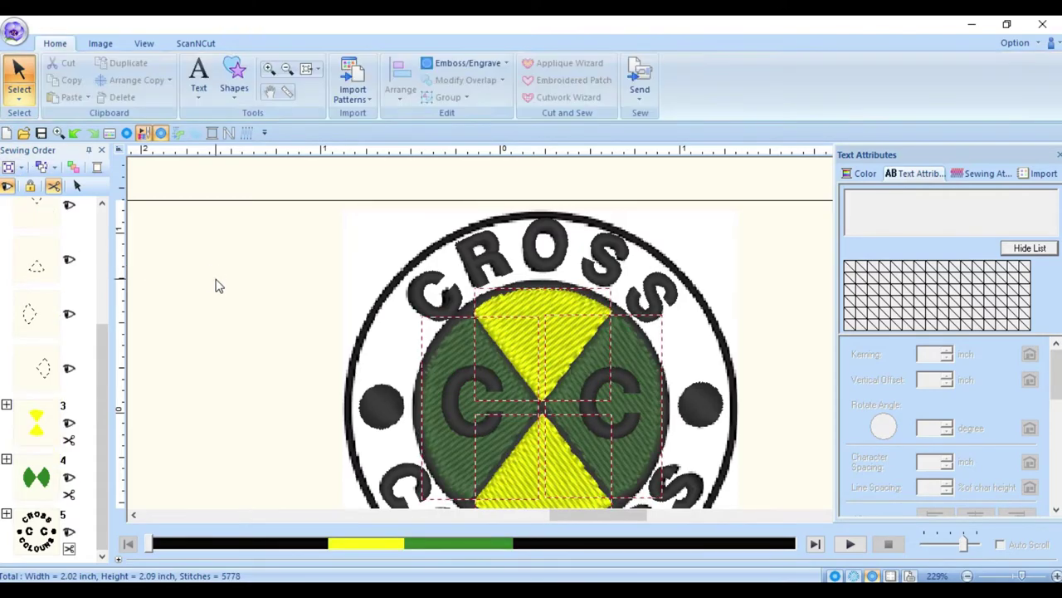
- Move the inner ring with the cross after the green segments in the sewing order and deselect it
left_click_drag(101, 339, 98, 220)
left_click(47, 336)
left_click_drag(48, 336, 81, 503)
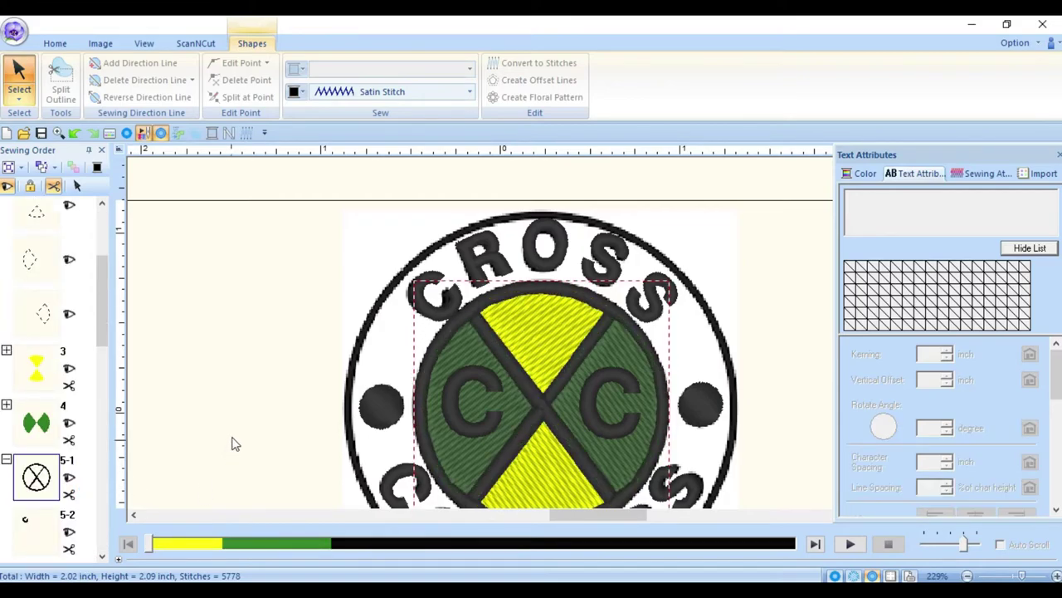
left_click(242, 238)
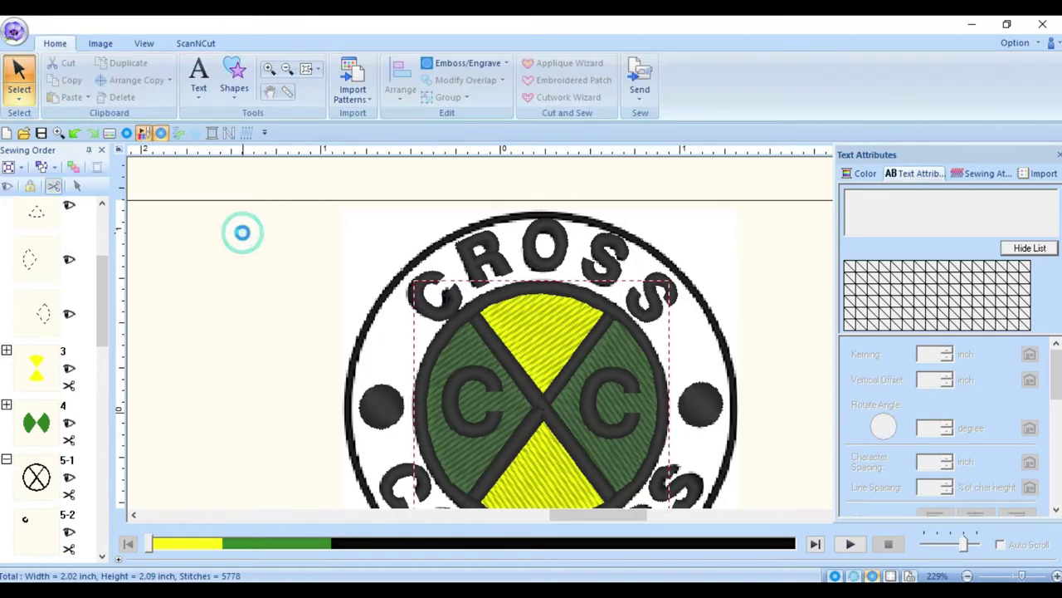
- Save the design with its hidden objects included, and unhide every object in the sewing order
left_click(40, 132)
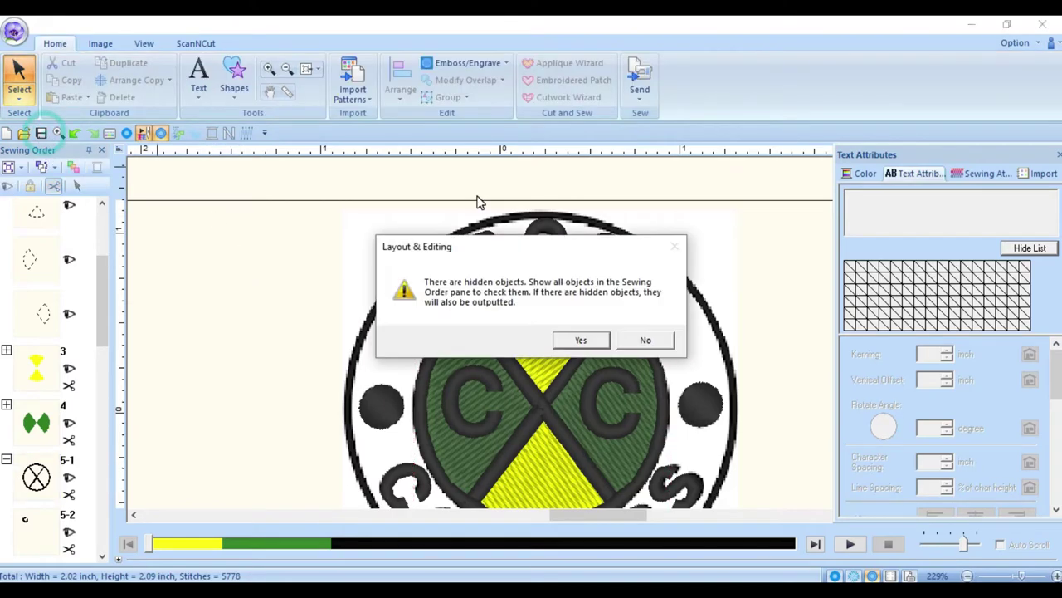
left_click(581, 342)
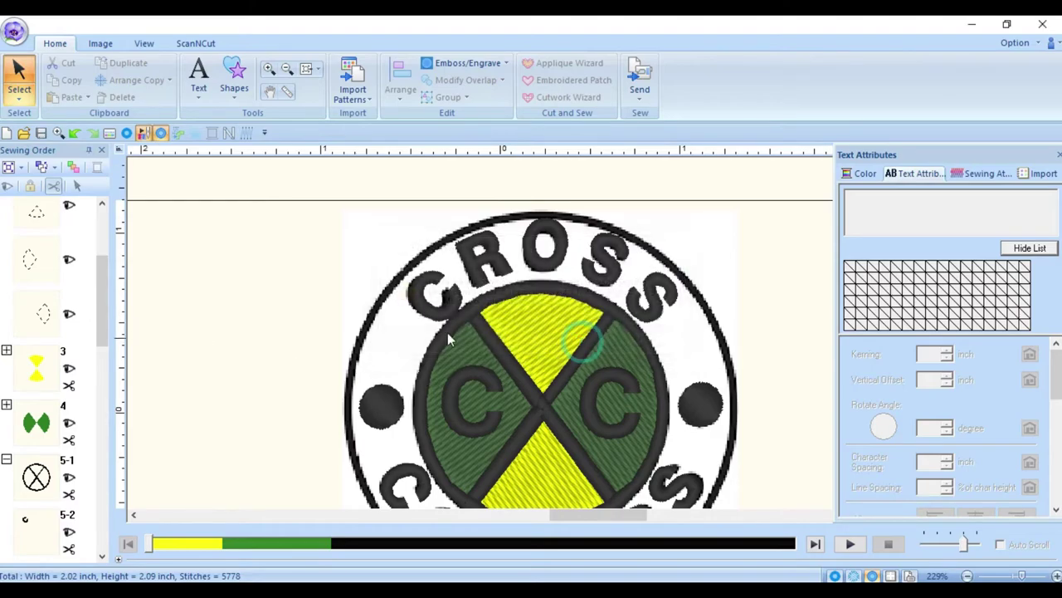
right_click(47, 263)
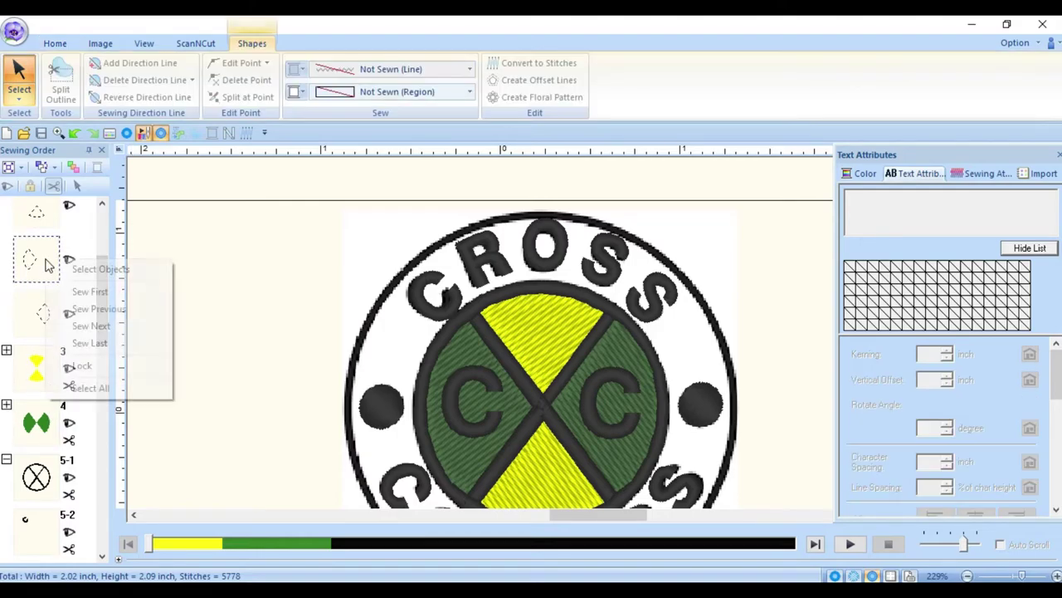
left_click(101, 392)
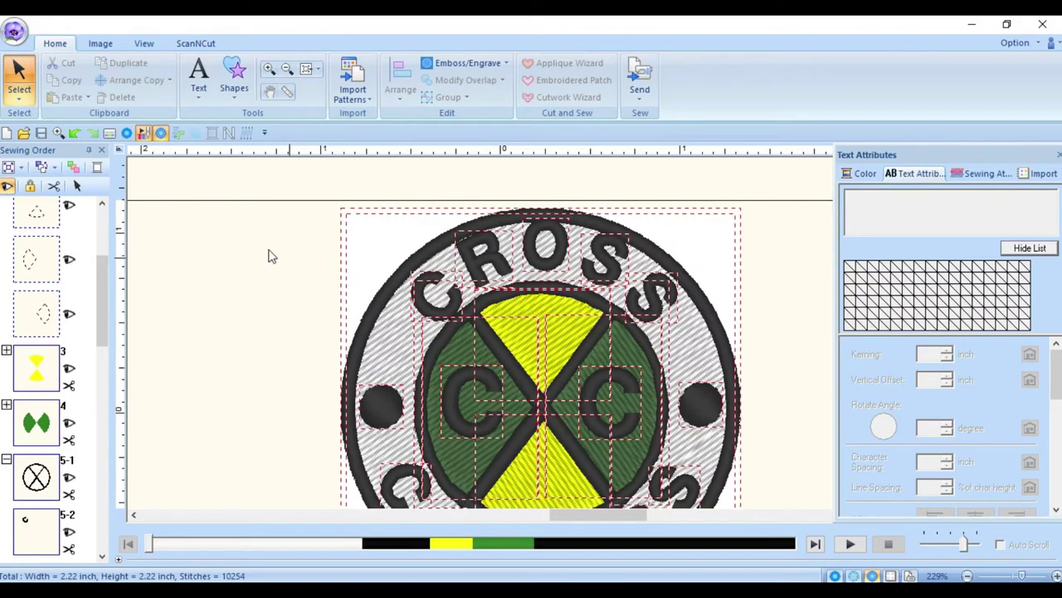
left_click(233, 241)
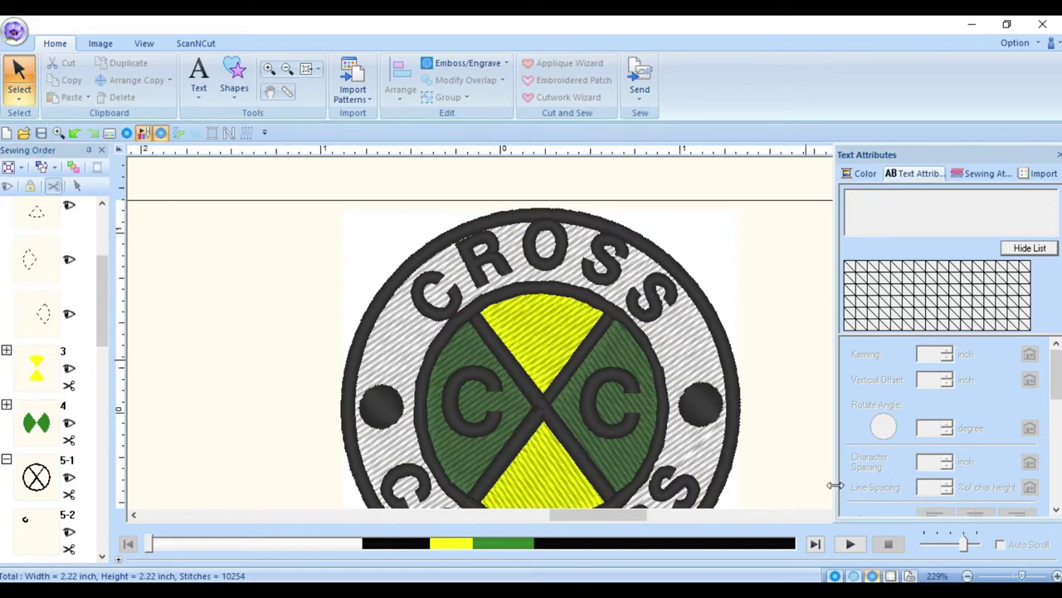
- Select the two yellow and two green segments and set their density to 165 line/inch
scroll(796, 289, "down", 1)
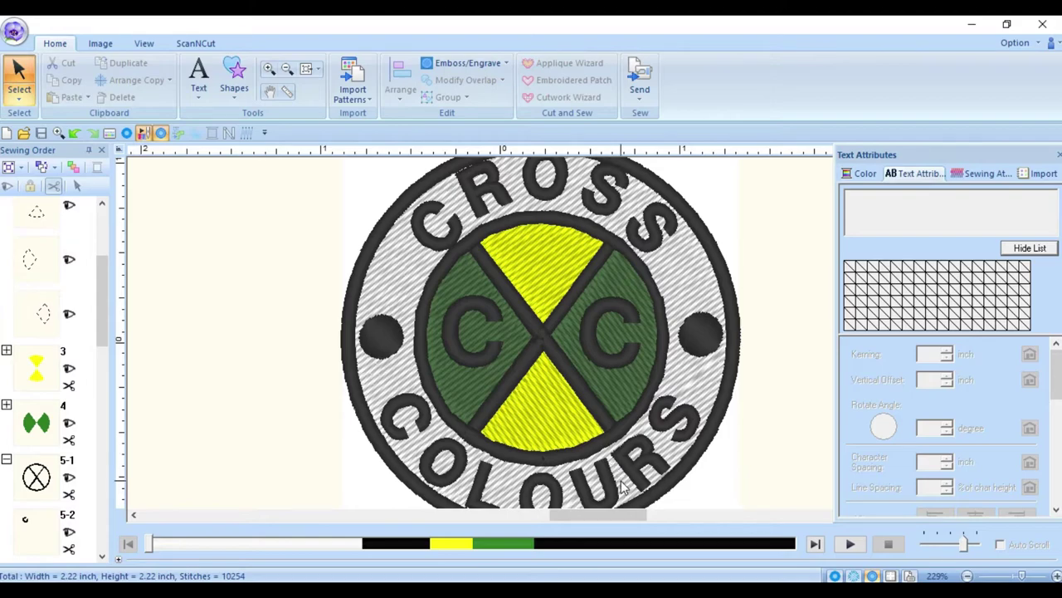
left_click(533, 250)
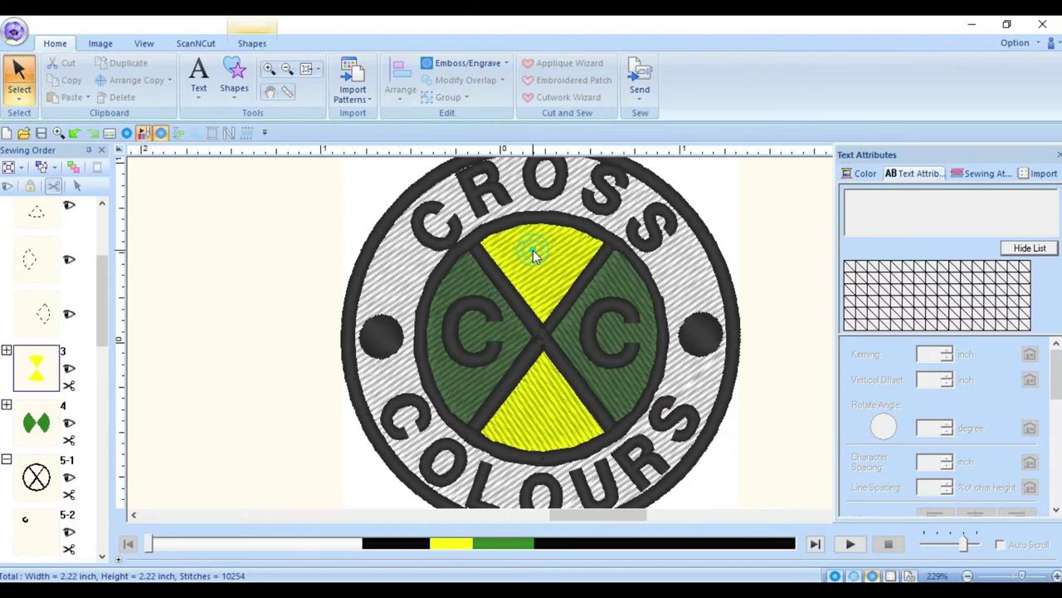
left_click(472, 378, "ctrl")
left_click(555, 405, "ctrl")
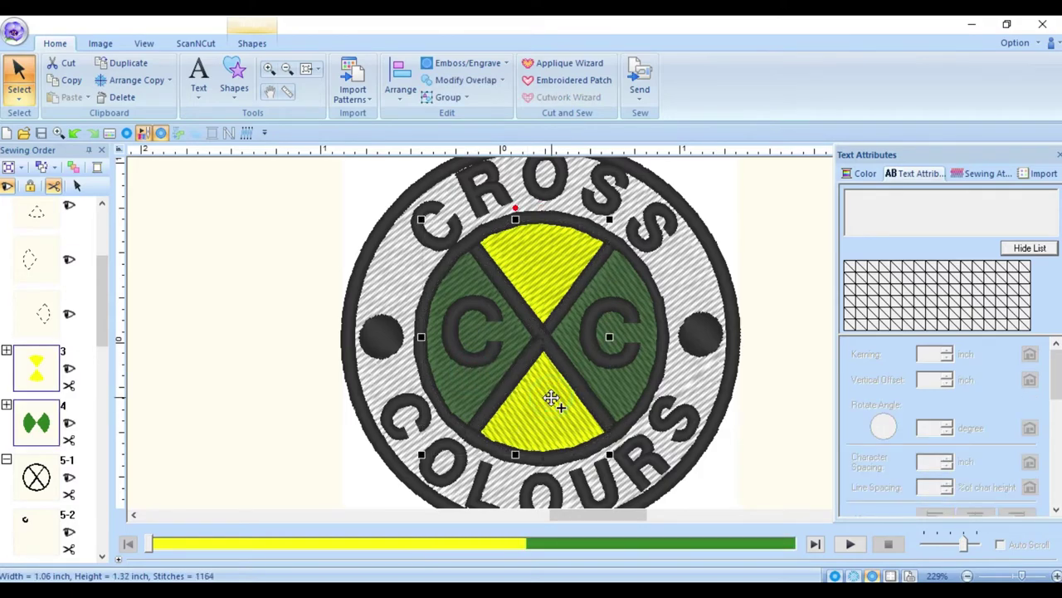
left_click(615, 277, "ctrl")
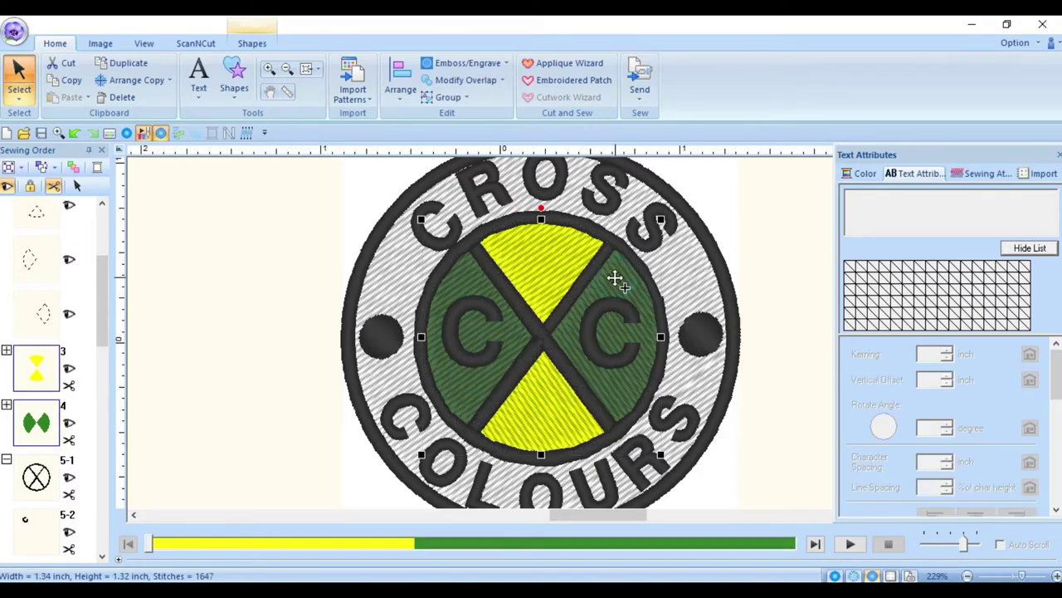
left_click(986, 173)
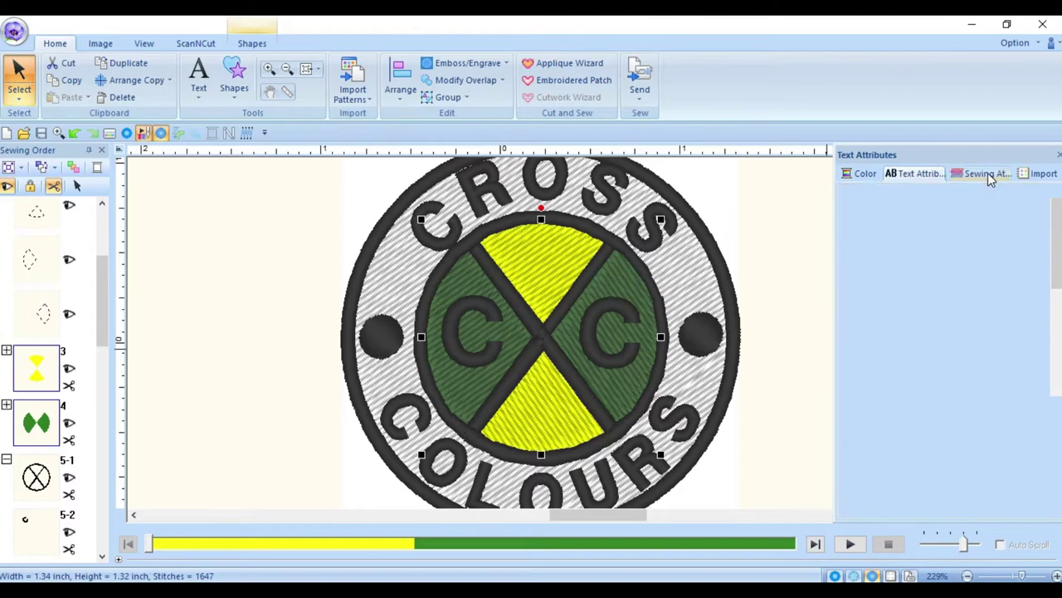
double_click(942, 290)
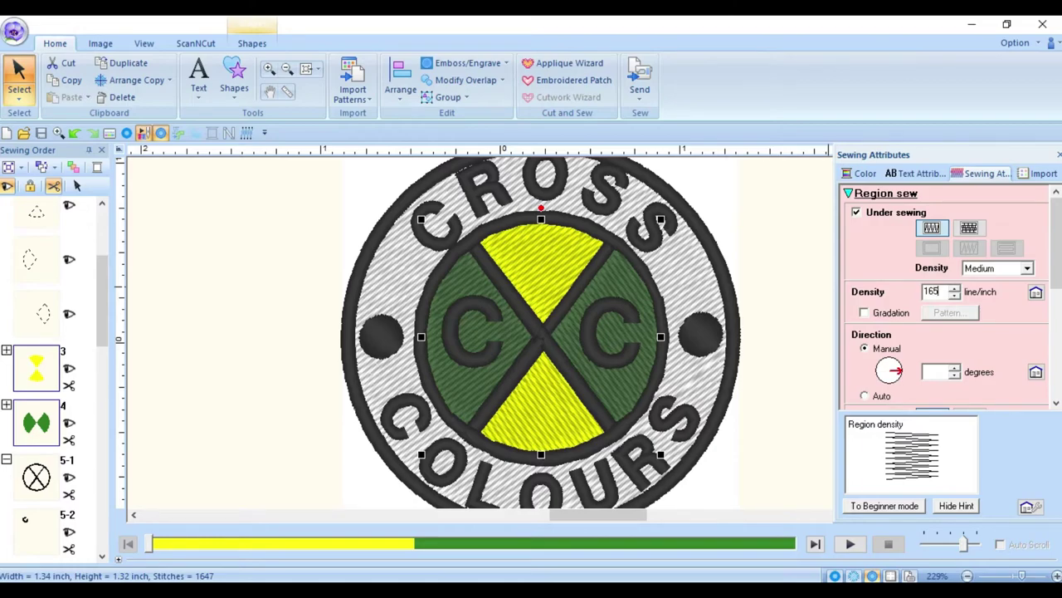
key("Return")
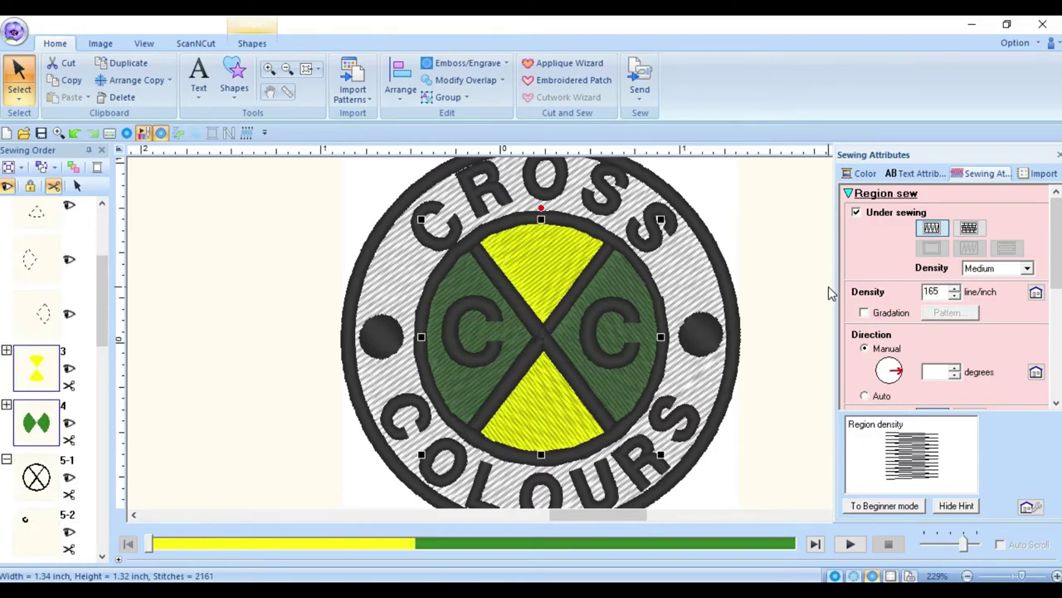
- Set the pull compensation of the selected yellow and green segments to 0.02 inch and deselect them
left_click_drag(1060, 260, 1060, 343)
left_click(955, 342)
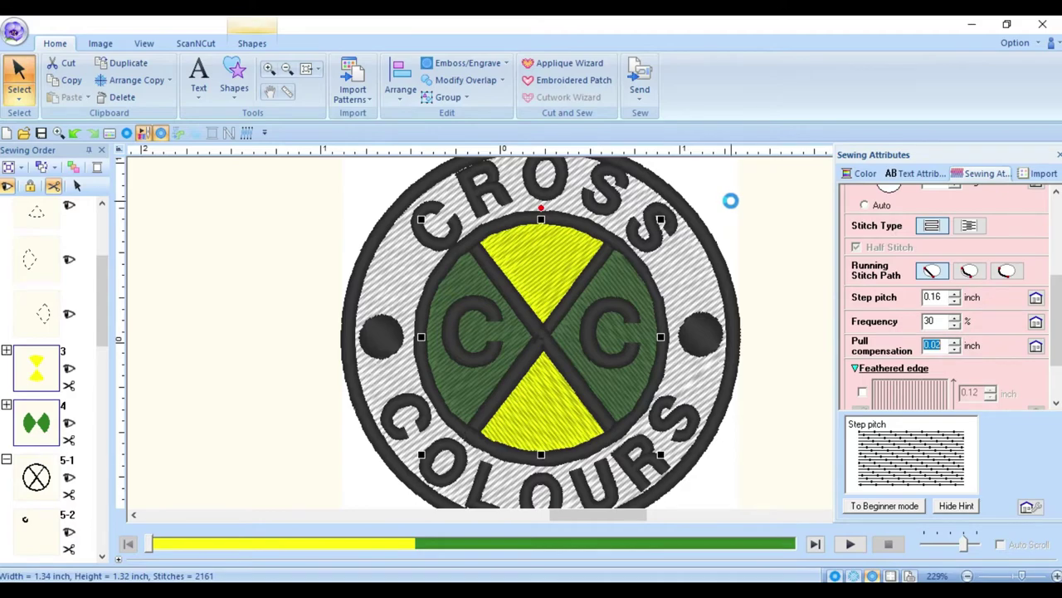
left_click(772, 211)
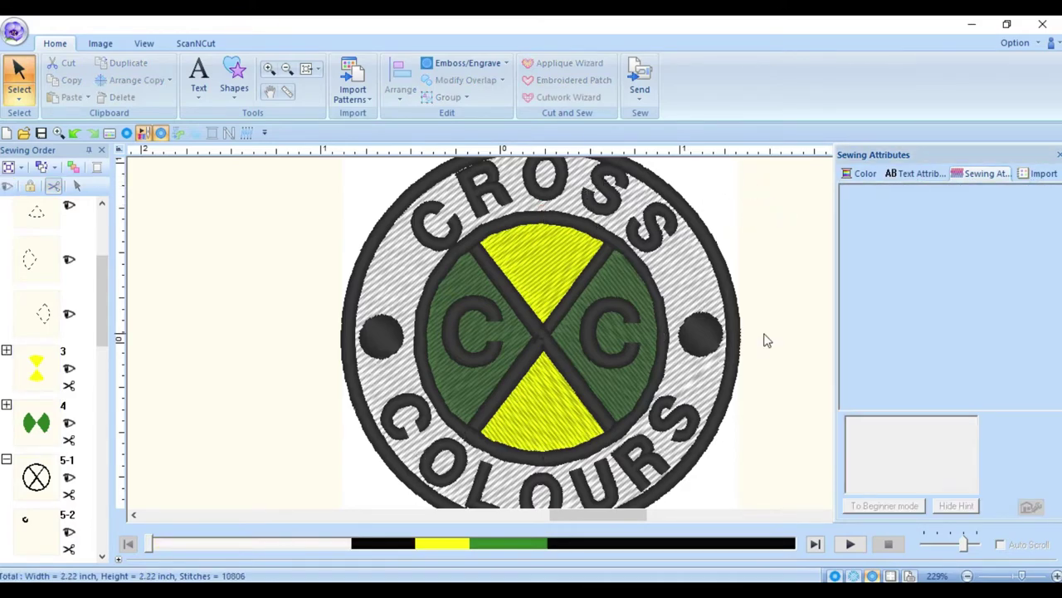
- Select the outer ring and set its line sew density to 200 line/inch
left_click(729, 288)
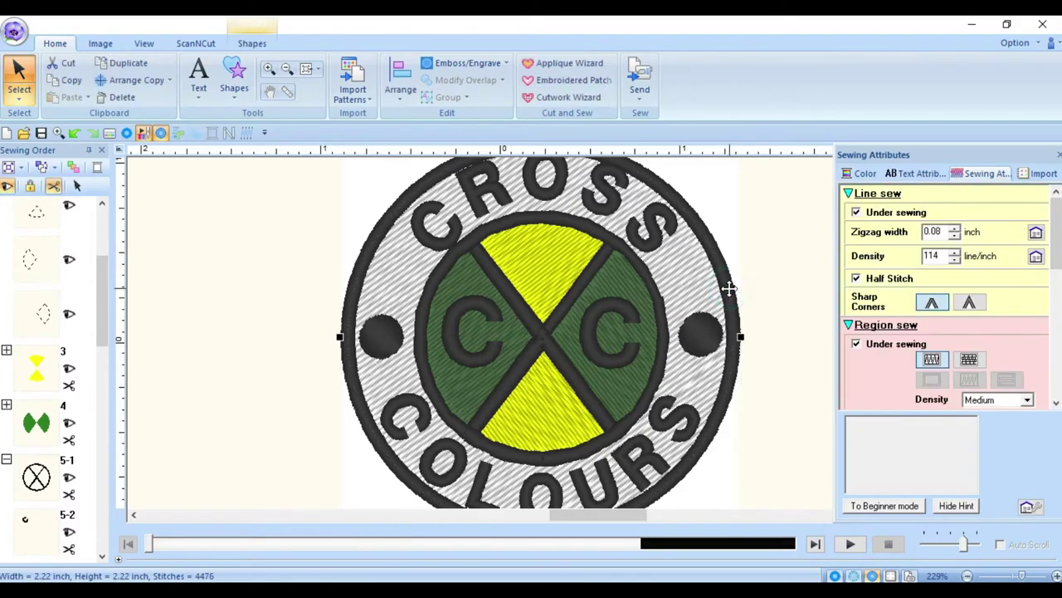
mouse_move(877, 259)
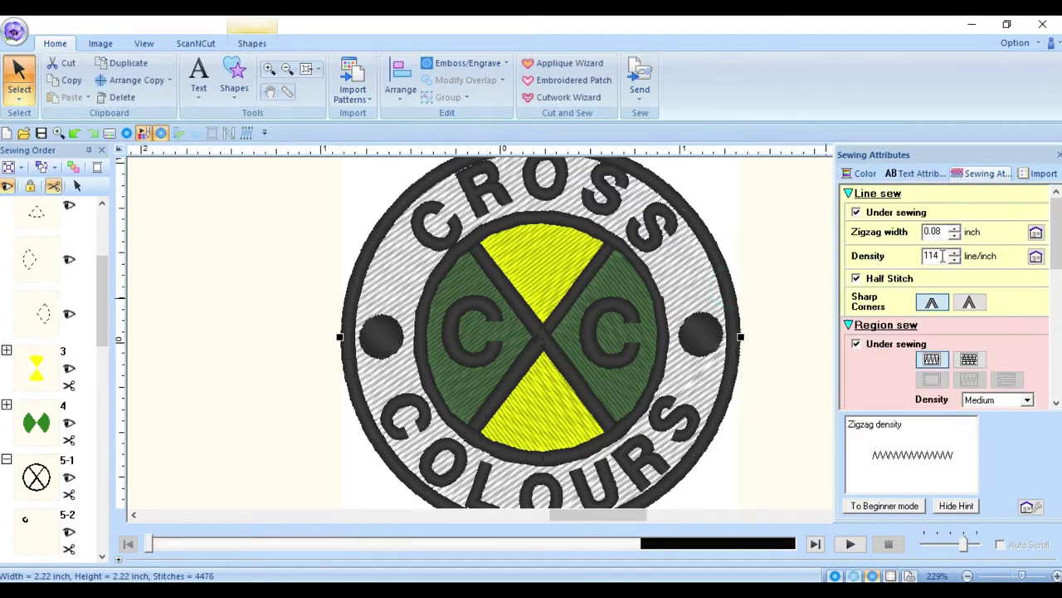
double_click(932, 255)
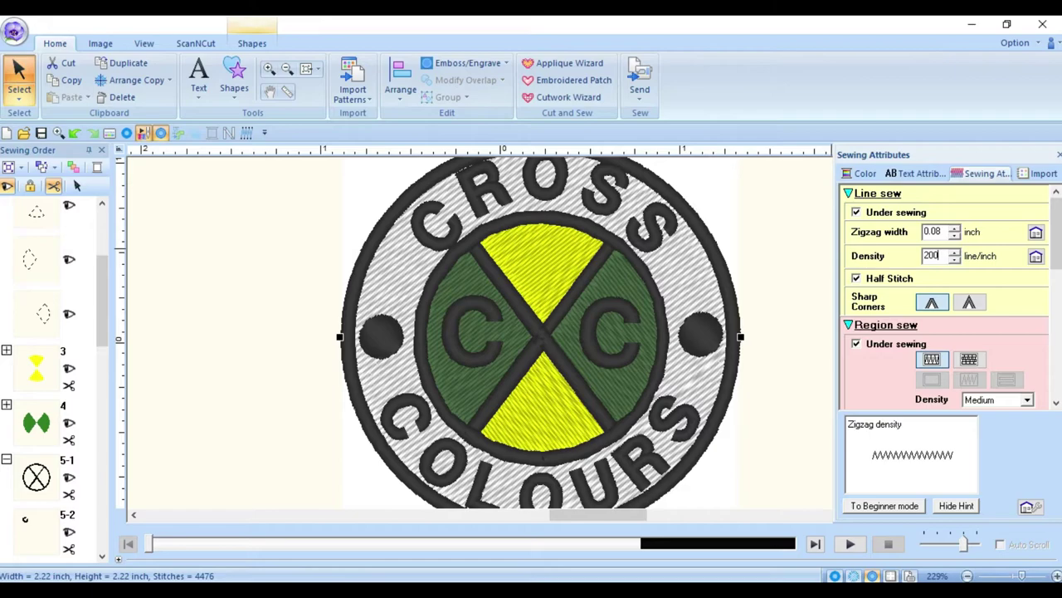
key("Return")
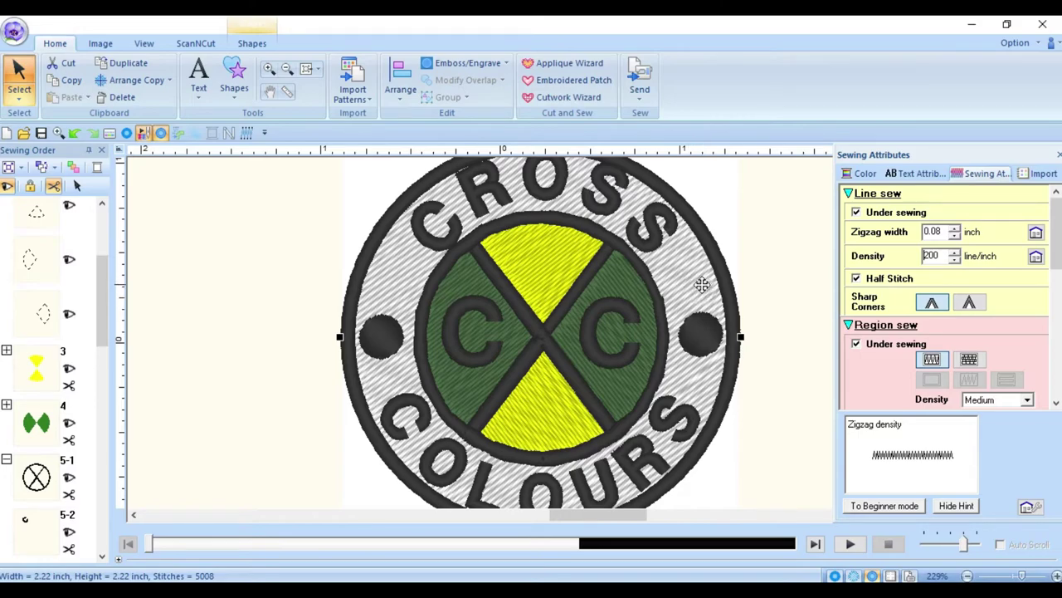
- Set the outer ring's line sew density to 165 line/inch and its zigzag width to 0.09 inch
left_click(251, 43)
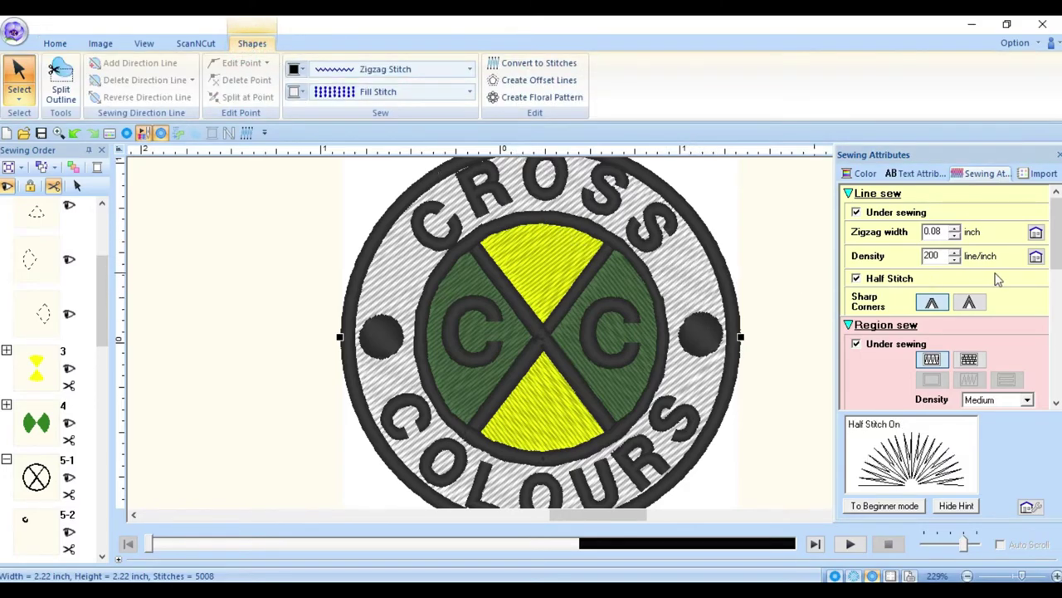
double_click(931, 254)
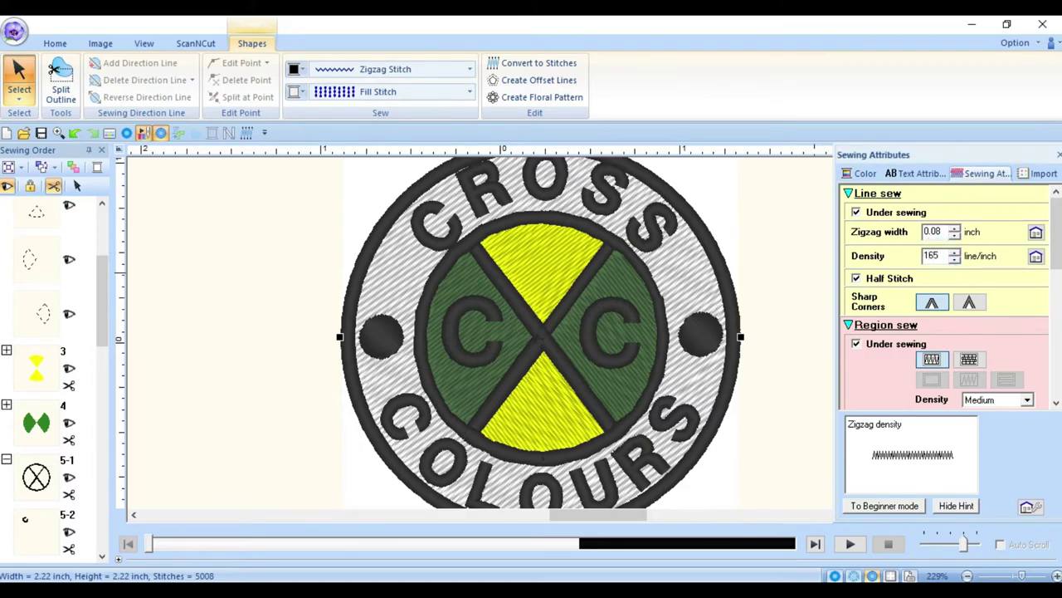
left_click(979, 214)
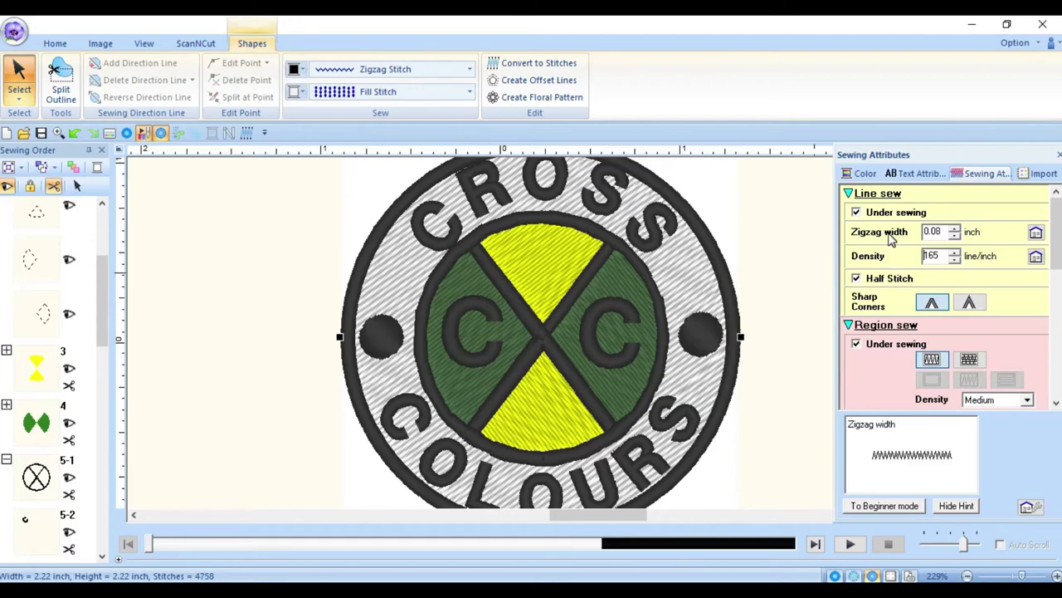
left_click(956, 230)
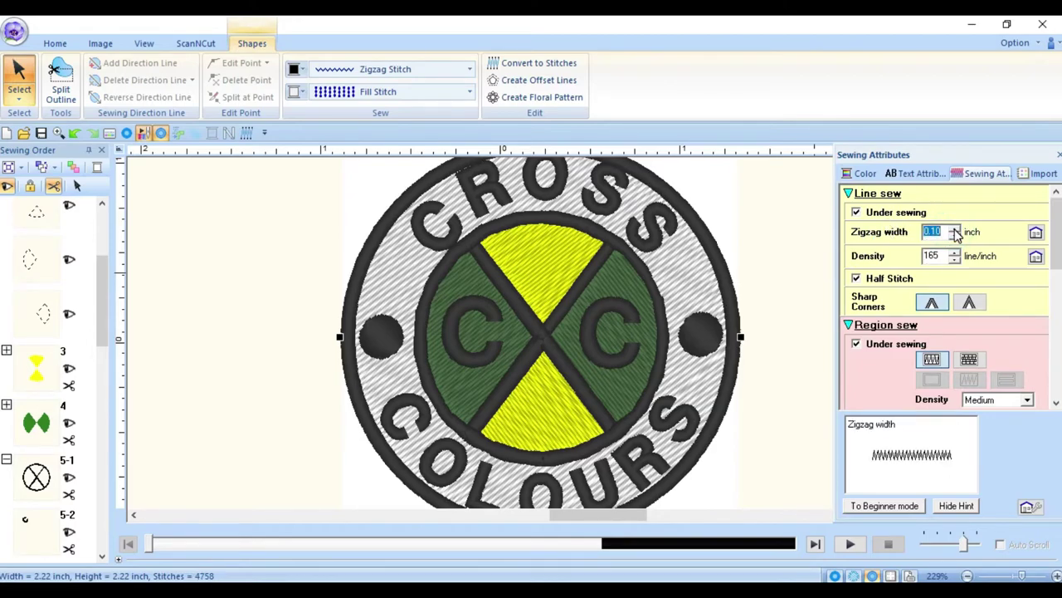
left_click(956, 230)
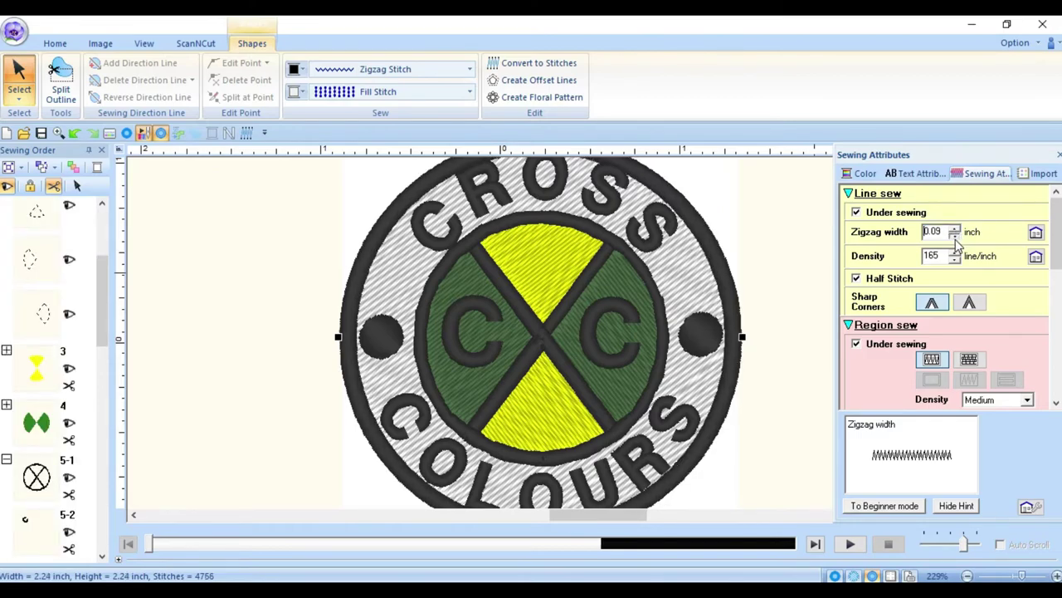
left_click(955, 237)
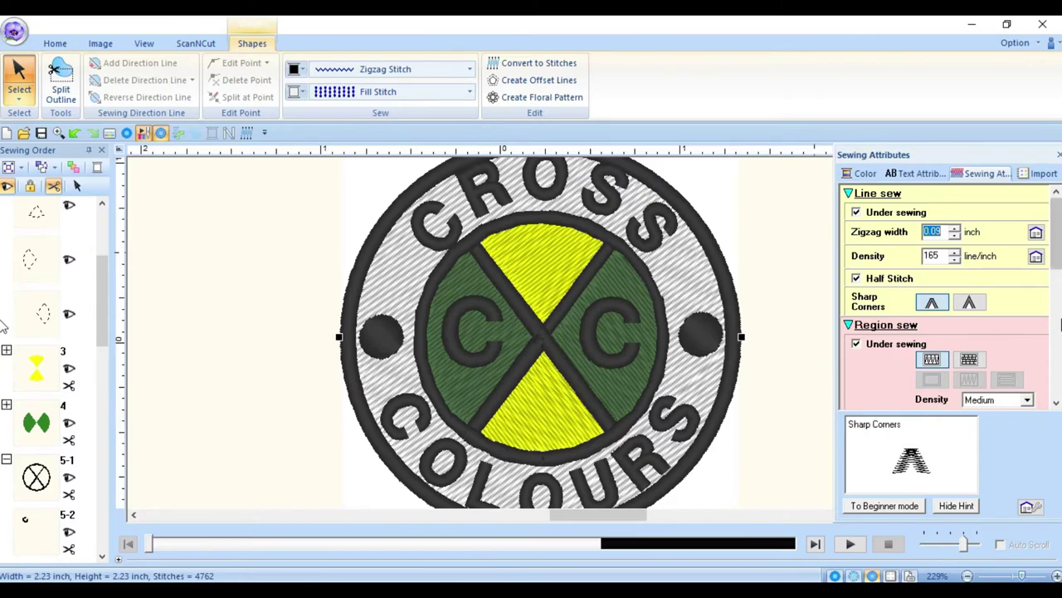
- Set the outer ring's region sew density to 165 line/inch
left_click_drag(1057, 268, 1051, 309)
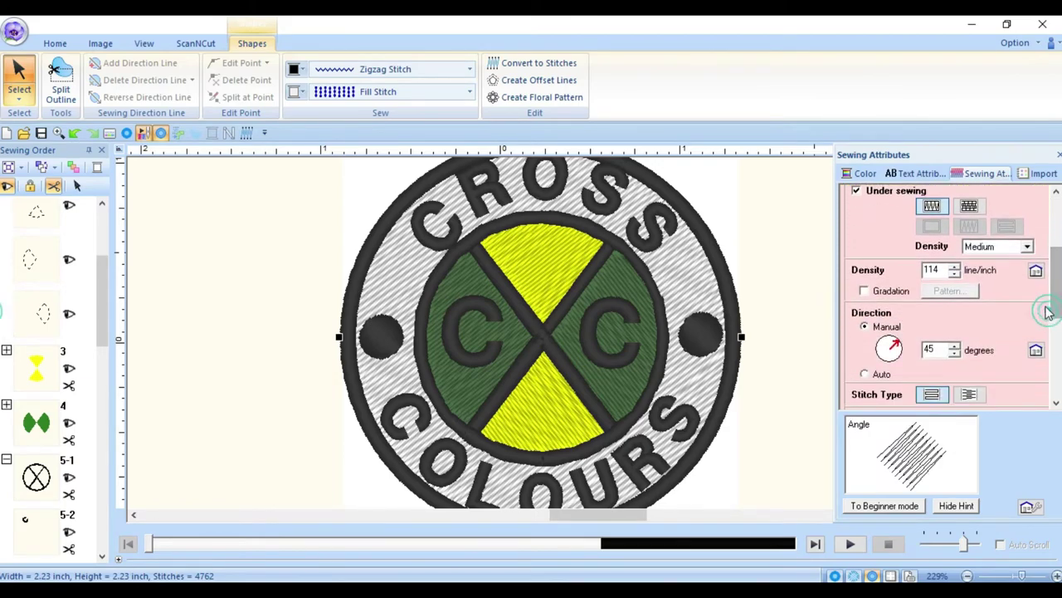
double_click(933, 270)
type("165")
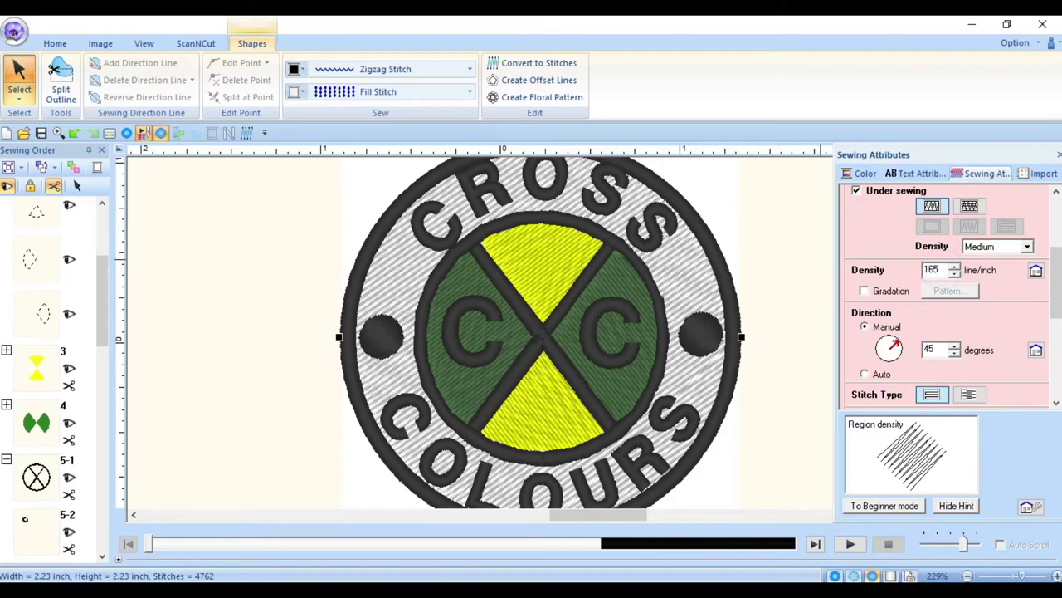
left_click(820, 259)
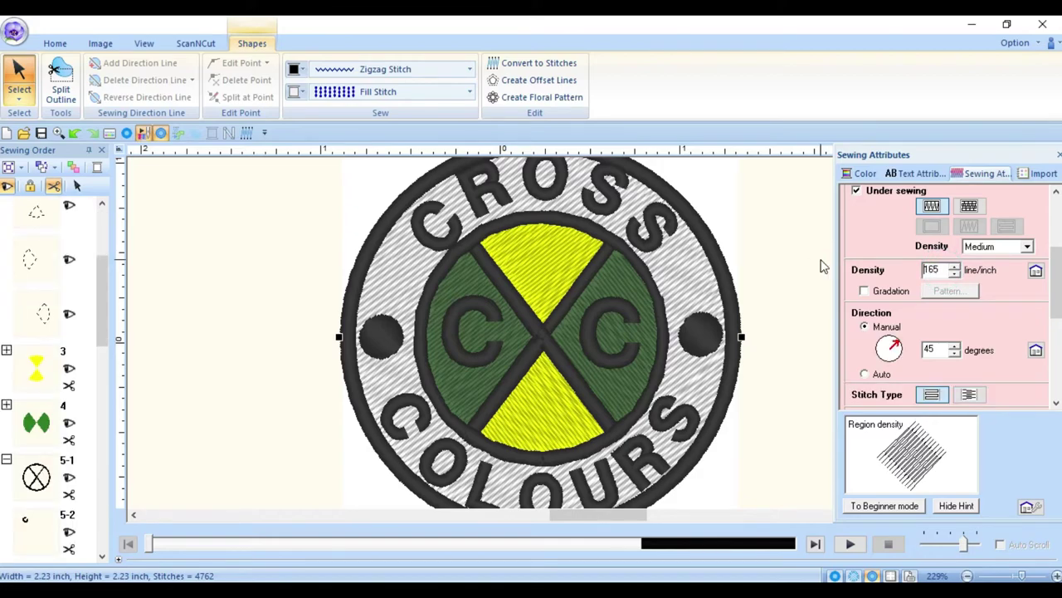
- Set the outer ring's line sew density to 200 line/inch
left_click_drag(1053, 253, 1059, 209)
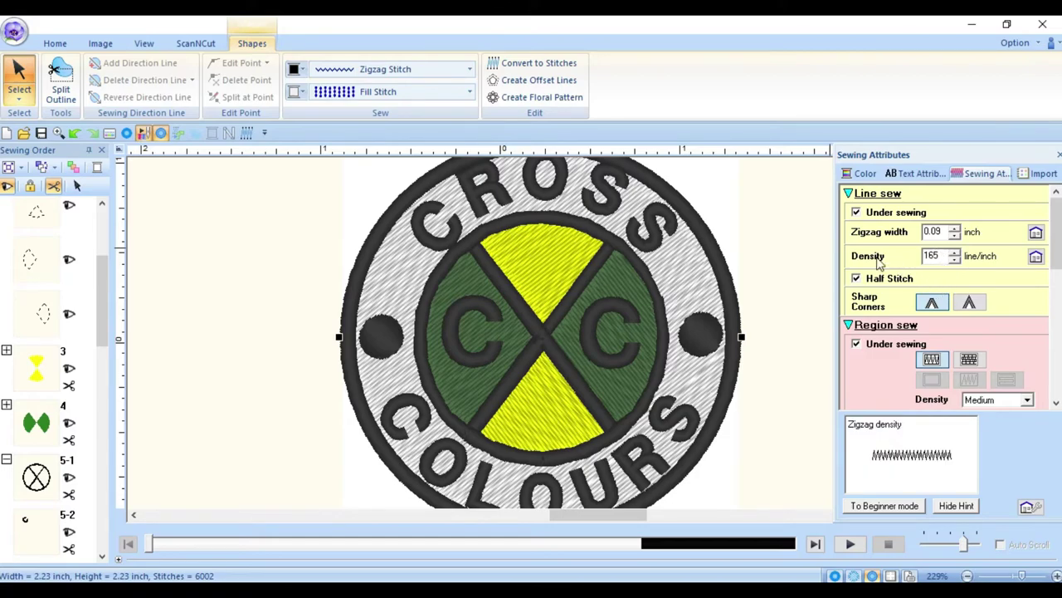
double_click(940, 254)
type("200")
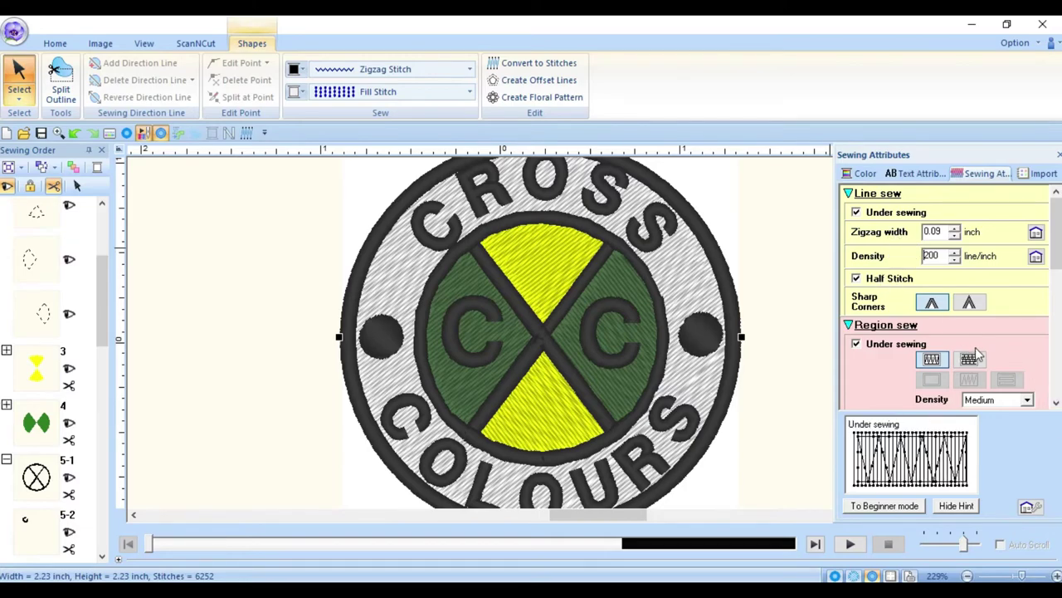
- Set the outer ring's region pull compensation to 0.02 inch and deselect the ring
left_click_drag(1057, 249, 1056, 286)
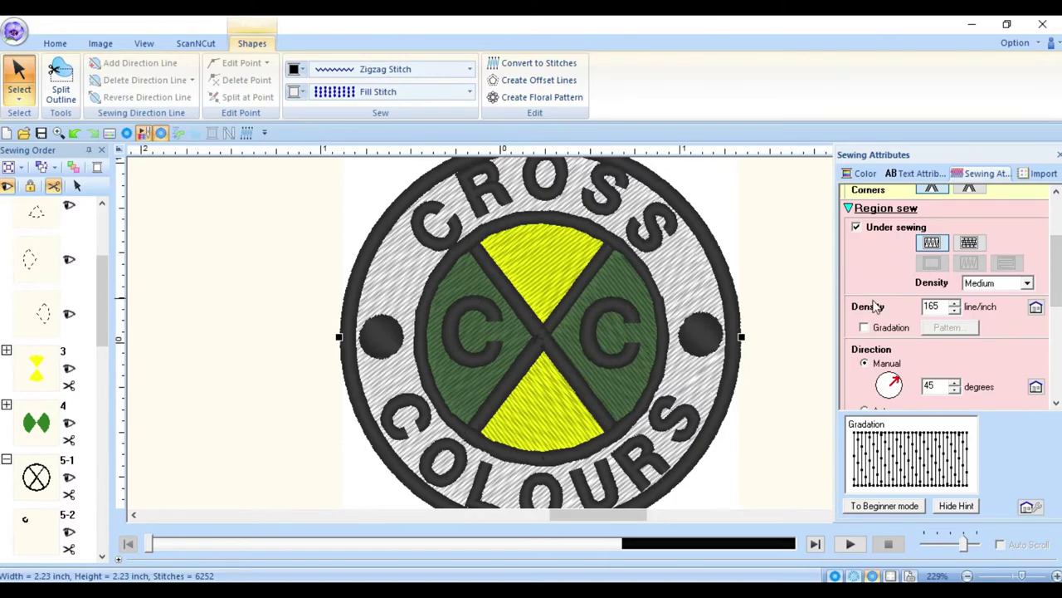
left_click_drag(1059, 297, 1060, 365)
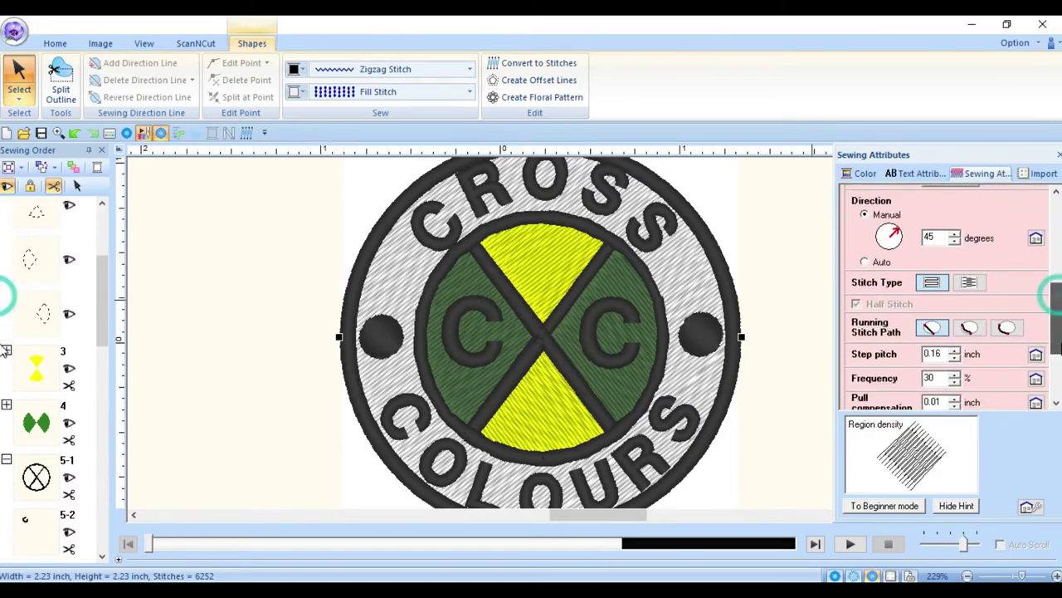
left_click(1056, 378)
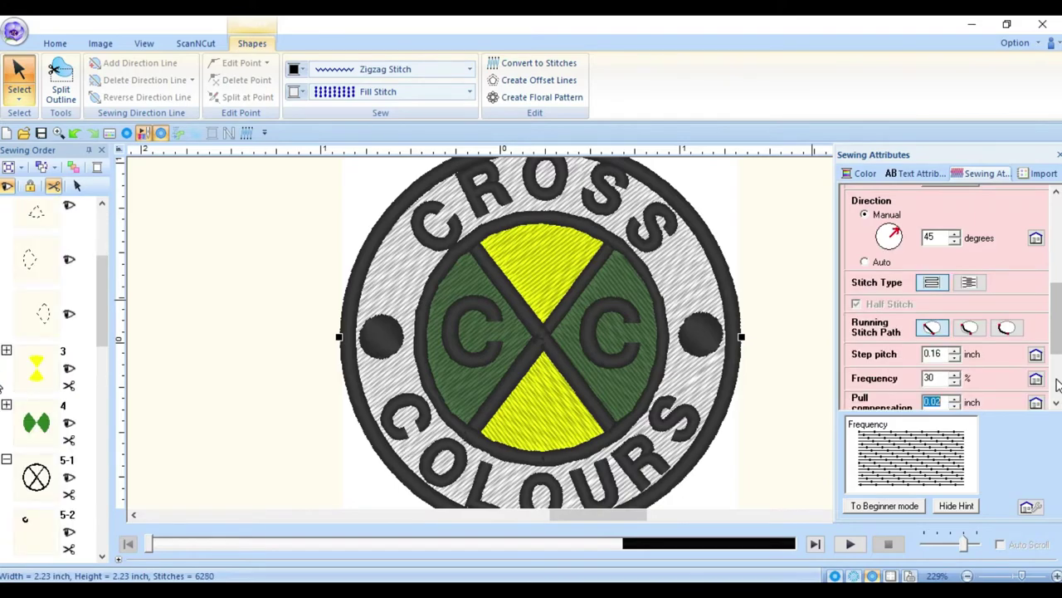
left_click_drag(1058, 327, 1056, 223)
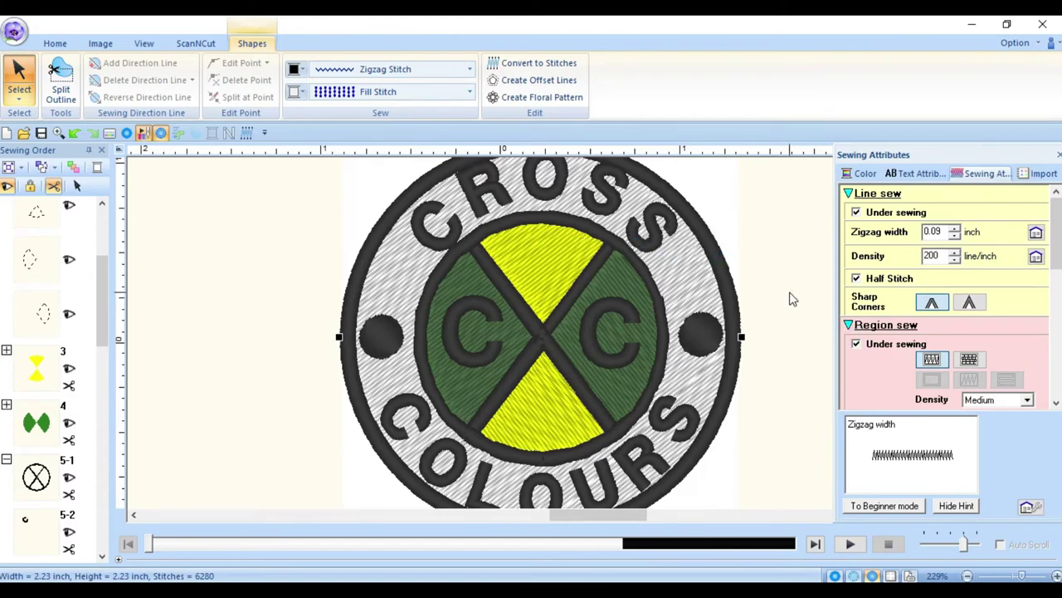
scroll(790, 299, "up", 2)
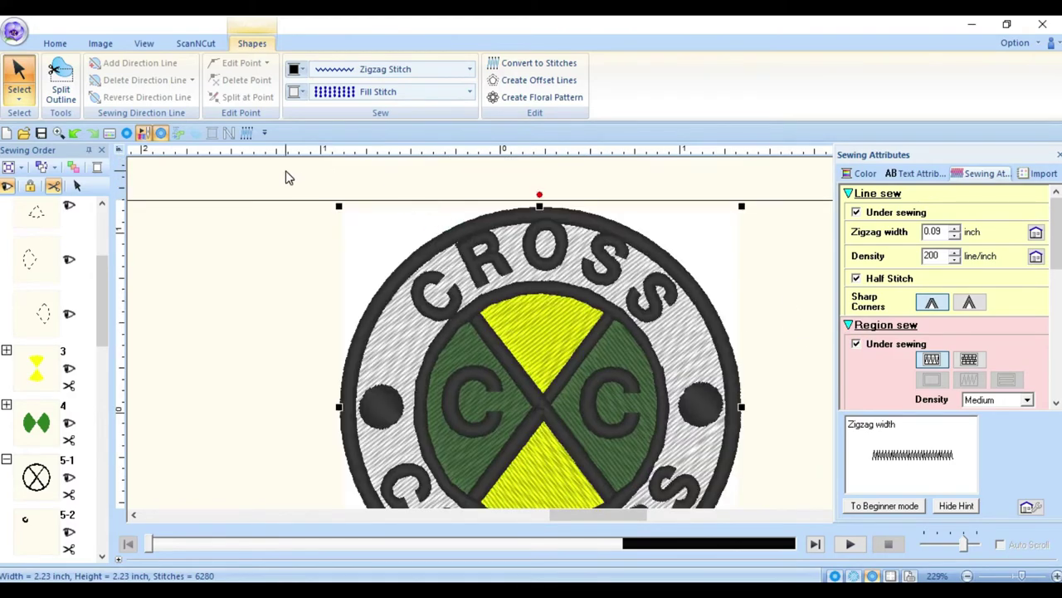
left_click(285, 175)
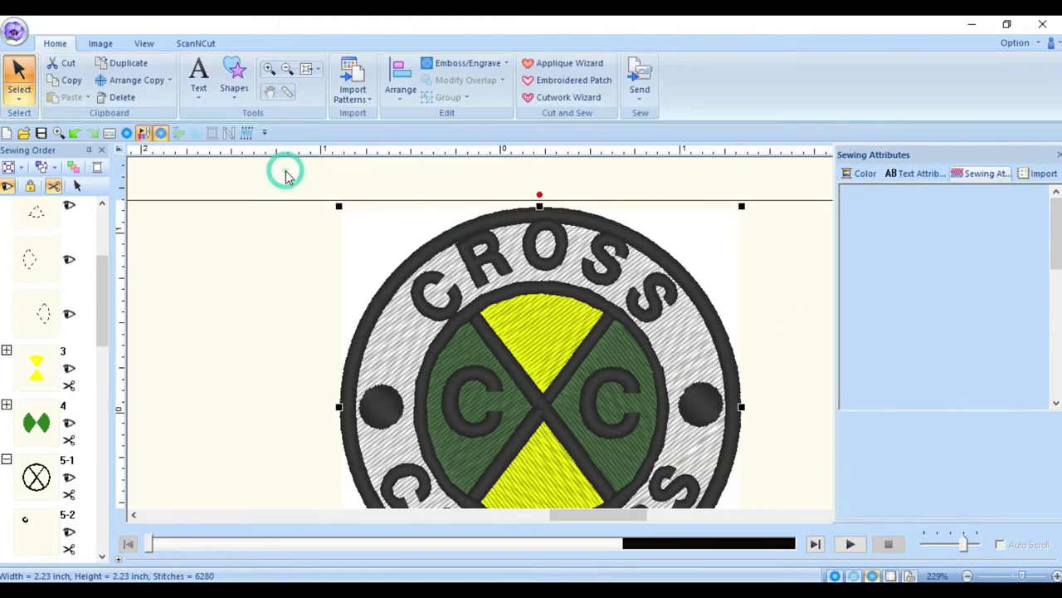
- Select the CROSS lettering and scale it down slightly to about 1.44 by 0.57 inch
left_click(454, 293)
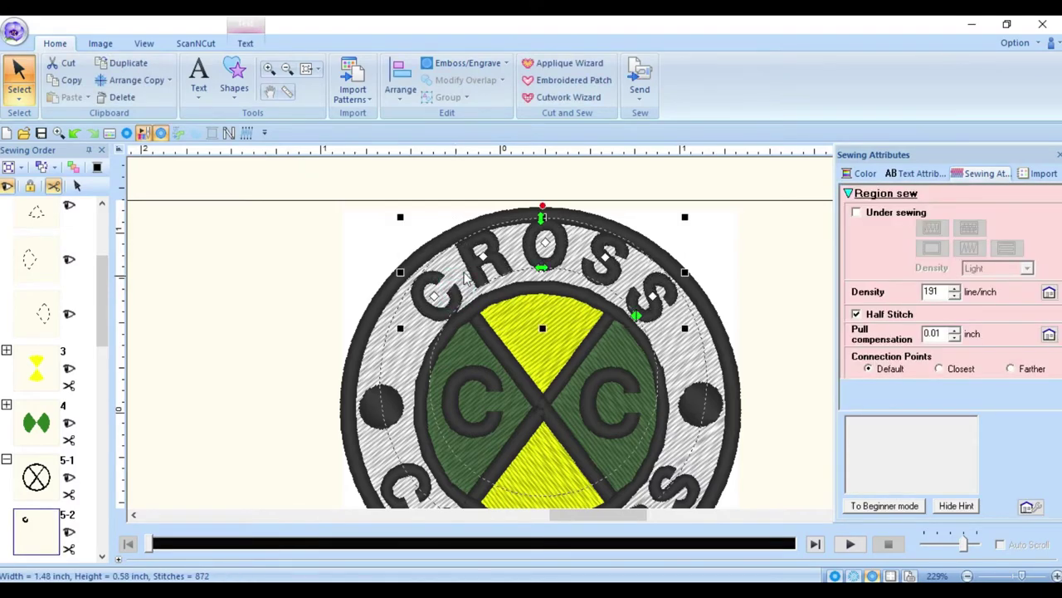
left_click(684, 217)
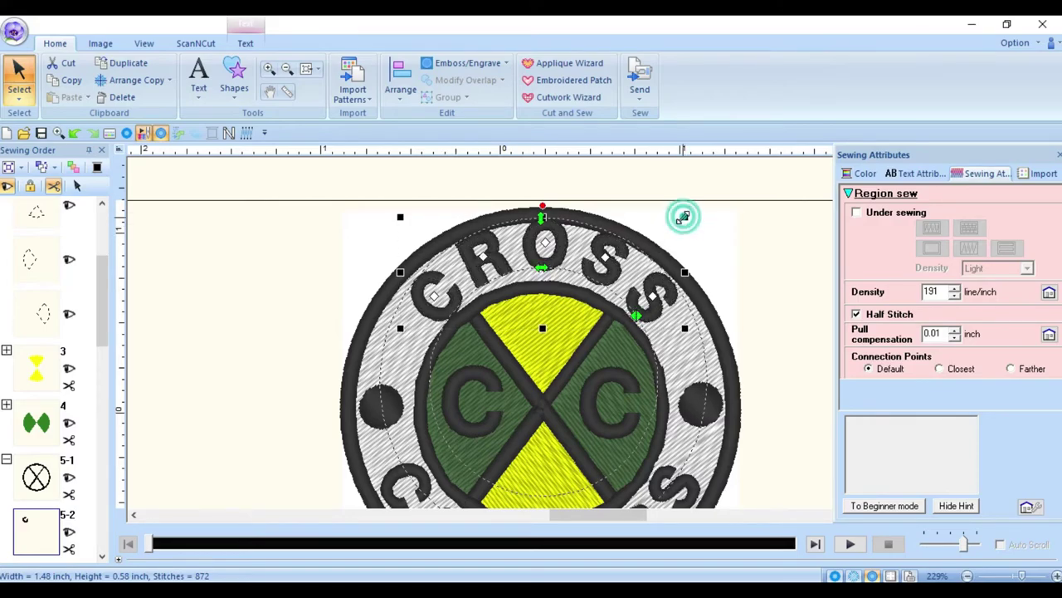
left_click_drag(687, 216, 682, 217)
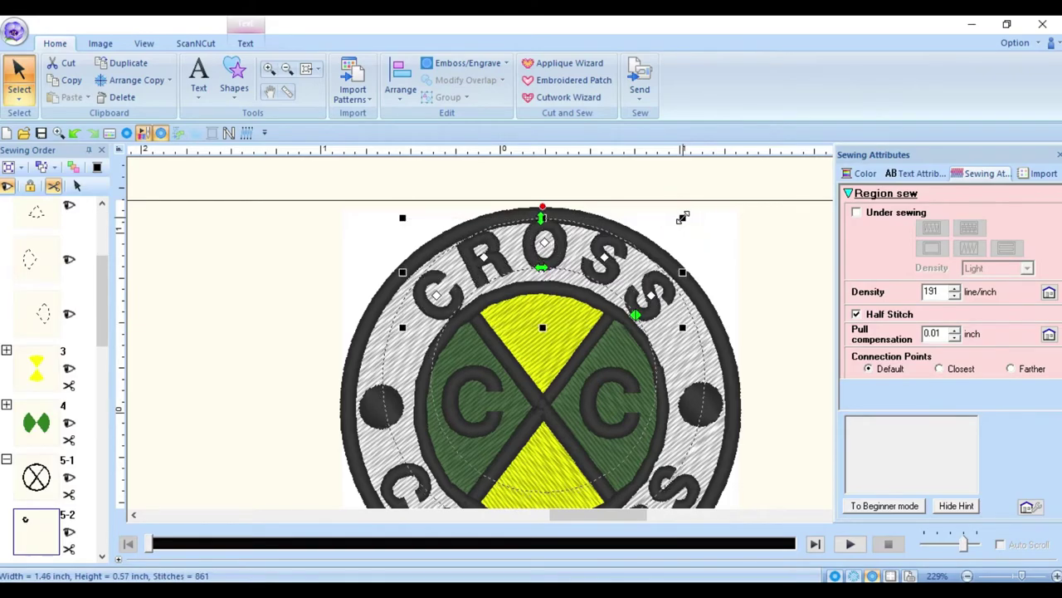
left_click(682, 217)
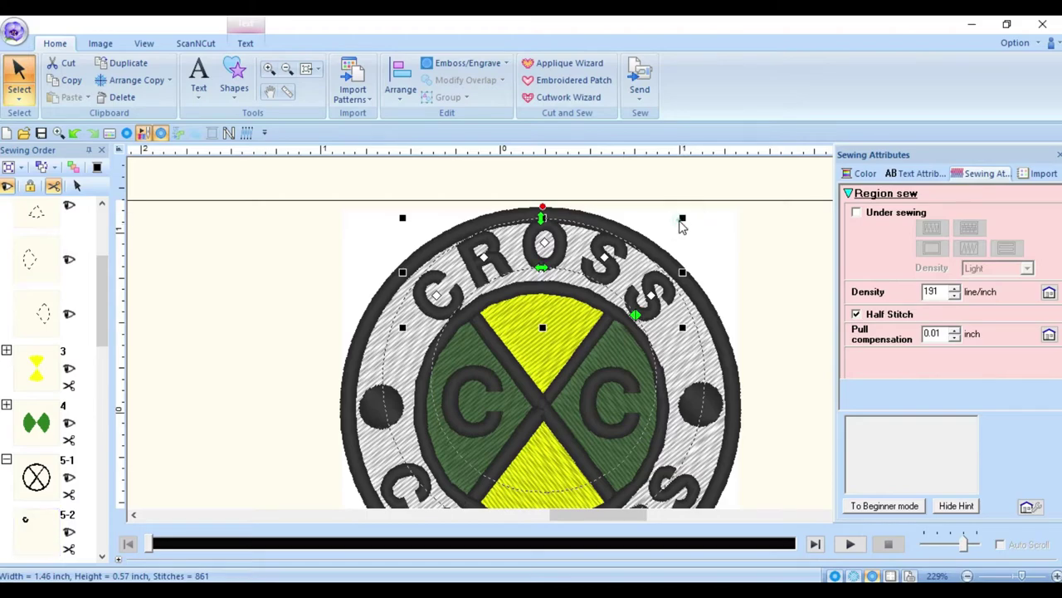
left_click(682, 218)
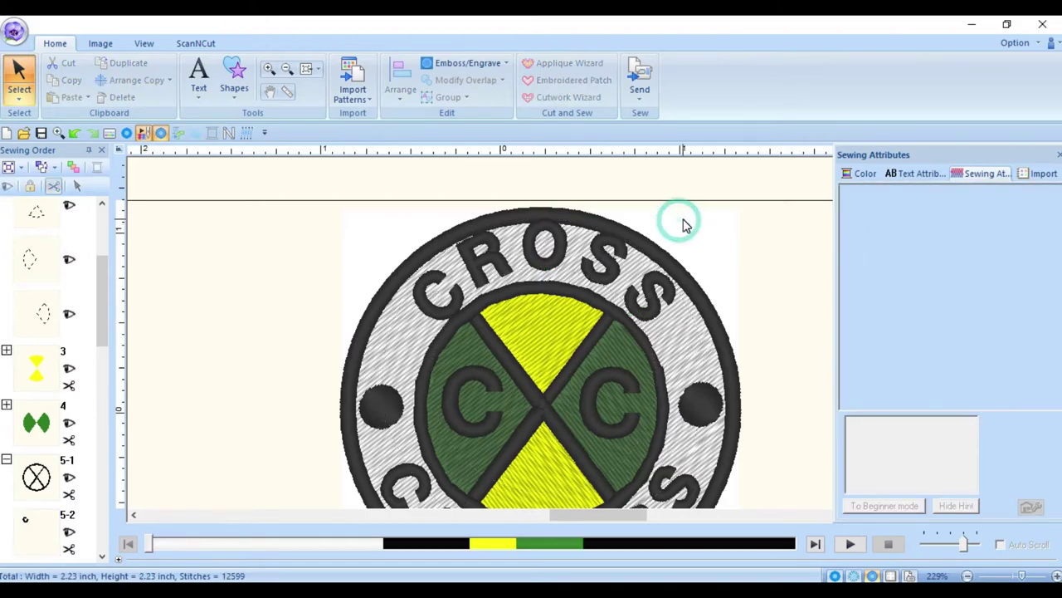
left_click(654, 293)
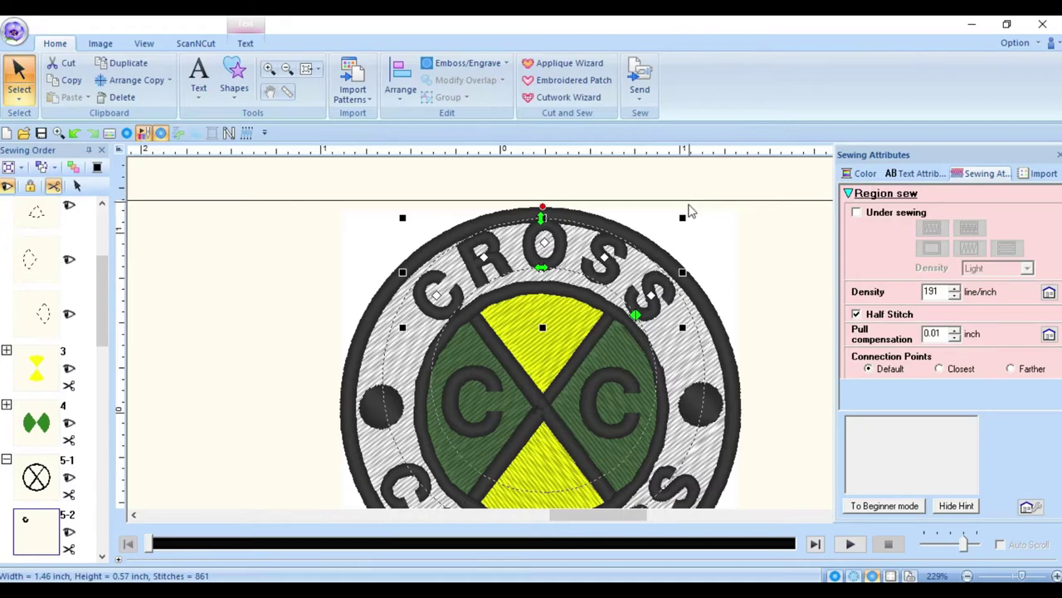
left_click_drag(684, 217, 681, 217)
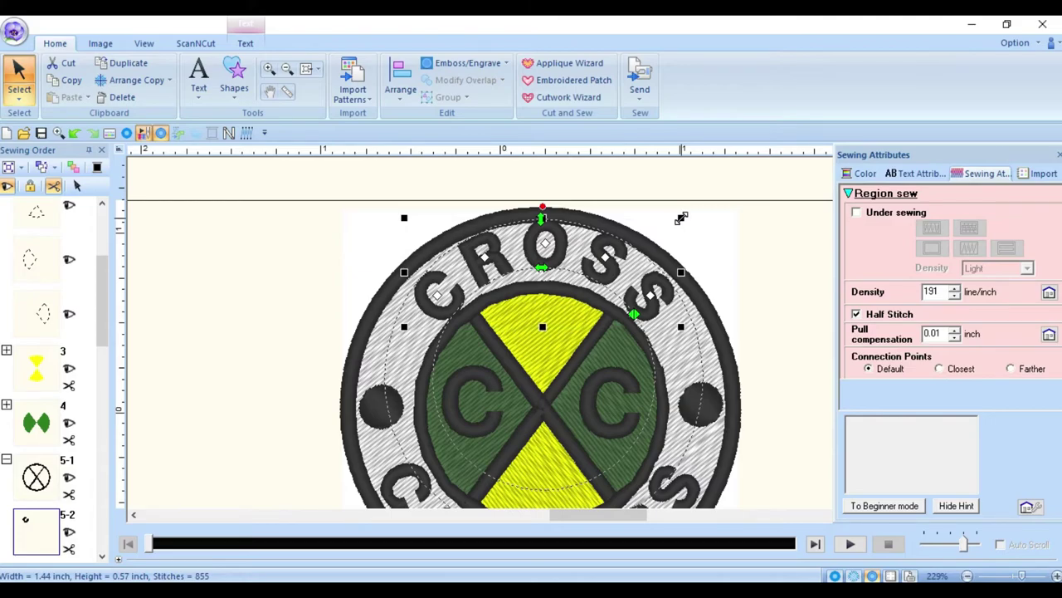
- Set the kerning of the CROSS lettering to 0.03 inch, and leave the text selected
left_click(910, 173)
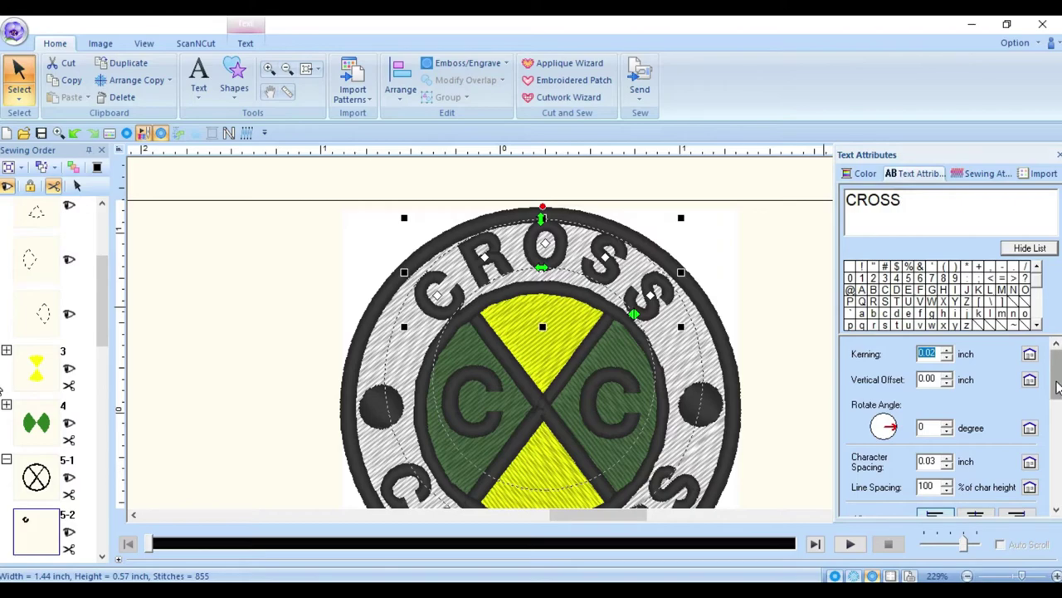
left_click(948, 378)
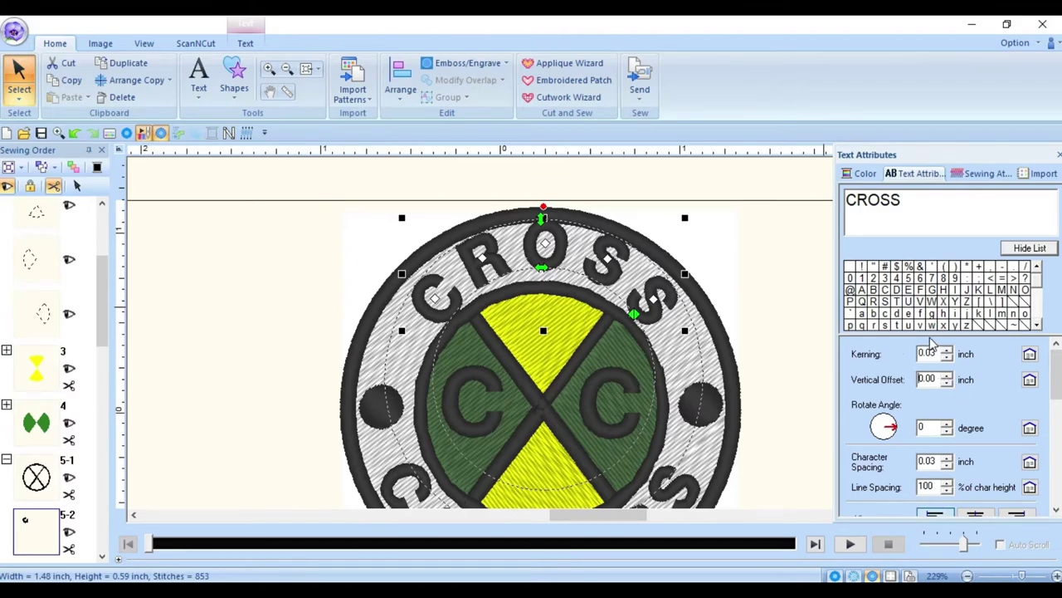
left_click(687, 275)
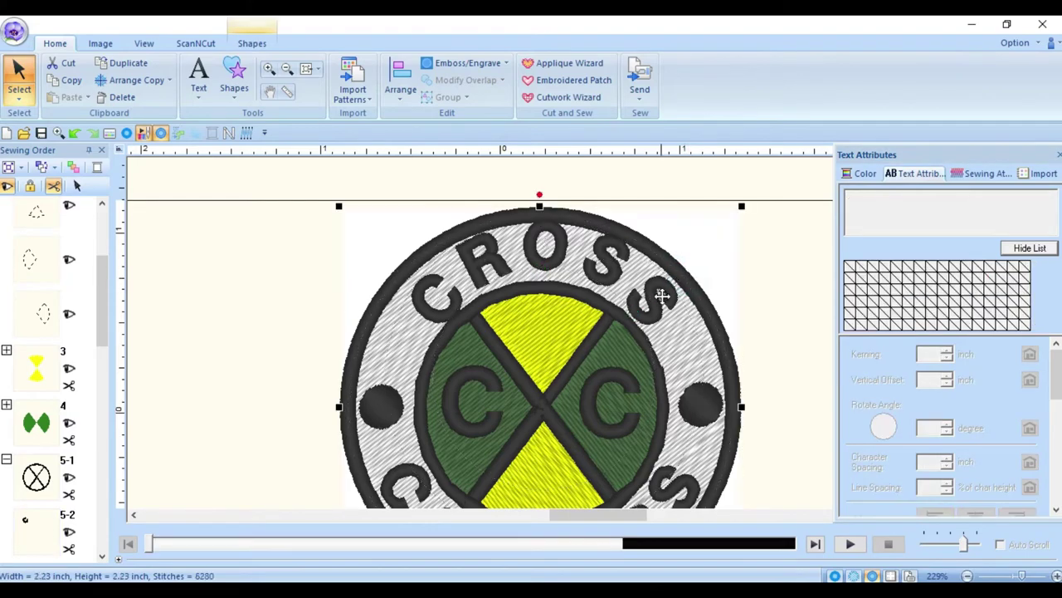
left_click(657, 297)
left_click(799, 246)
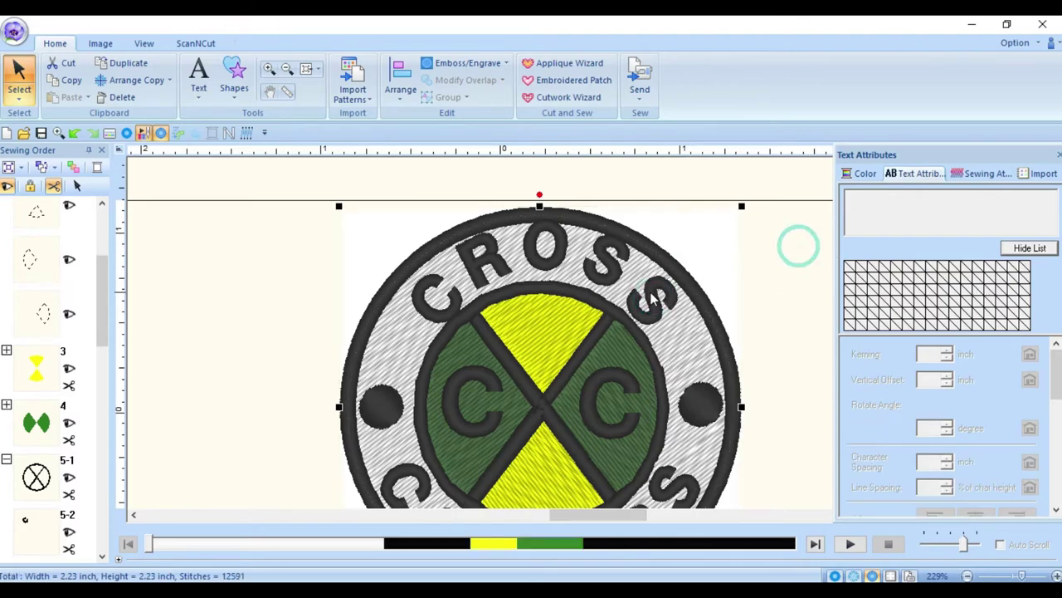
left_click(654, 294)
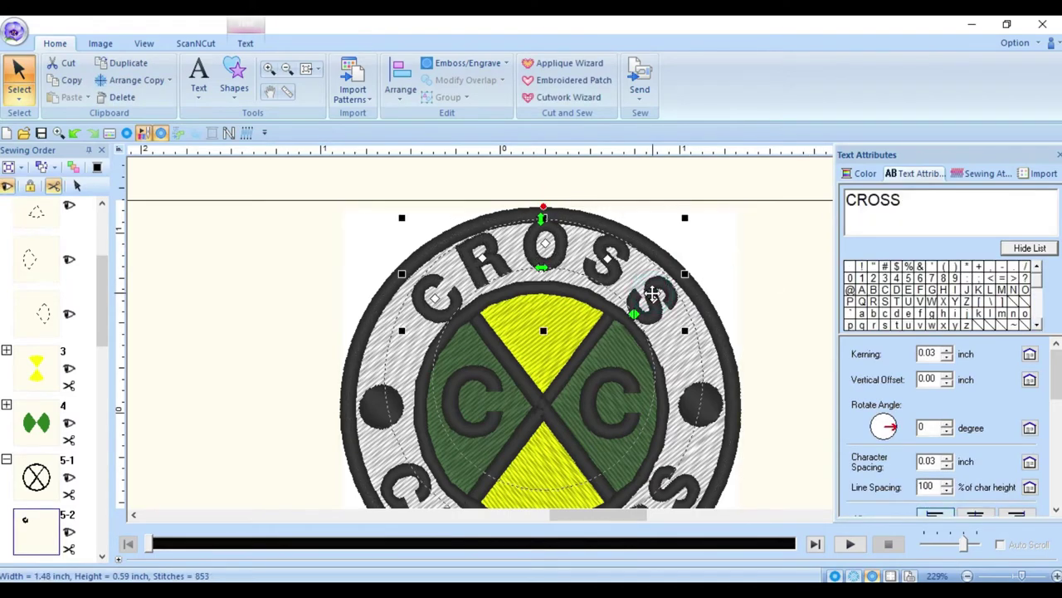
- Try to stretch the CROSS lettering symmetrically about its centre
key("alt")
left_click_drag(687, 274, 691, 280)
left_click(692, 281)
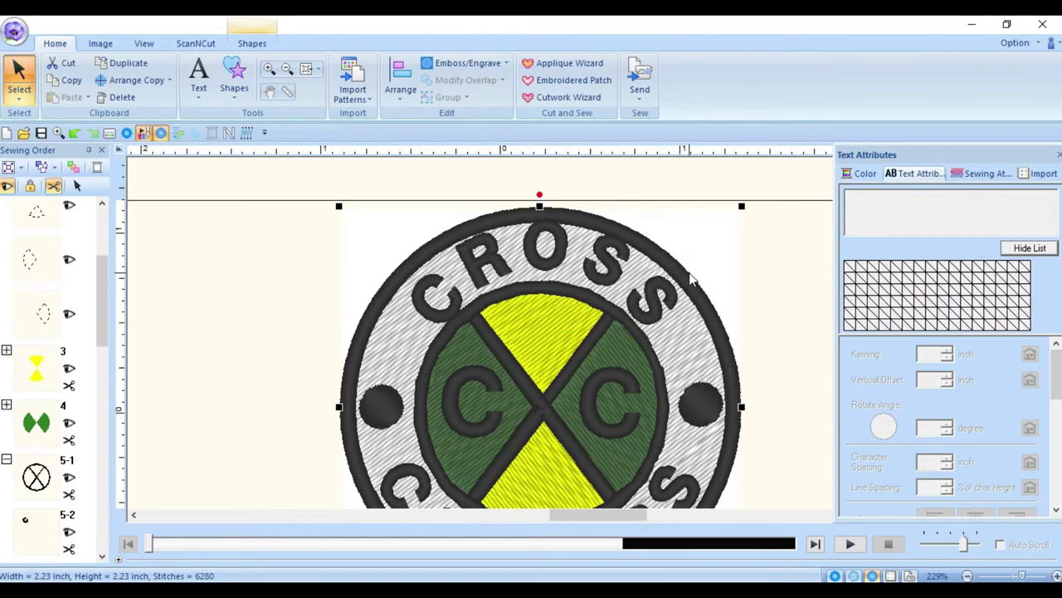
left_click(278, 191)
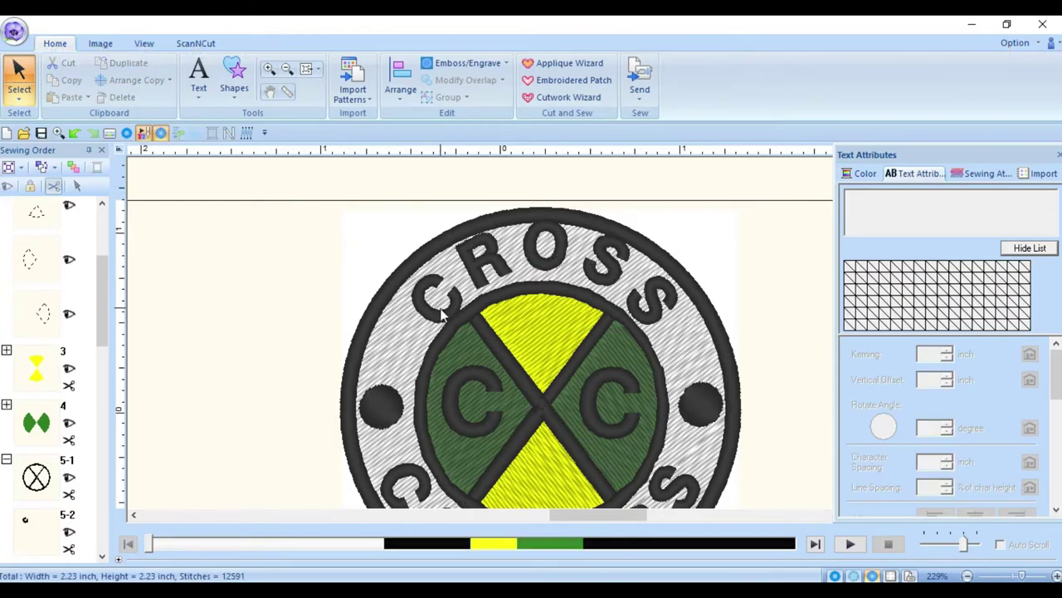
left_click(431, 311)
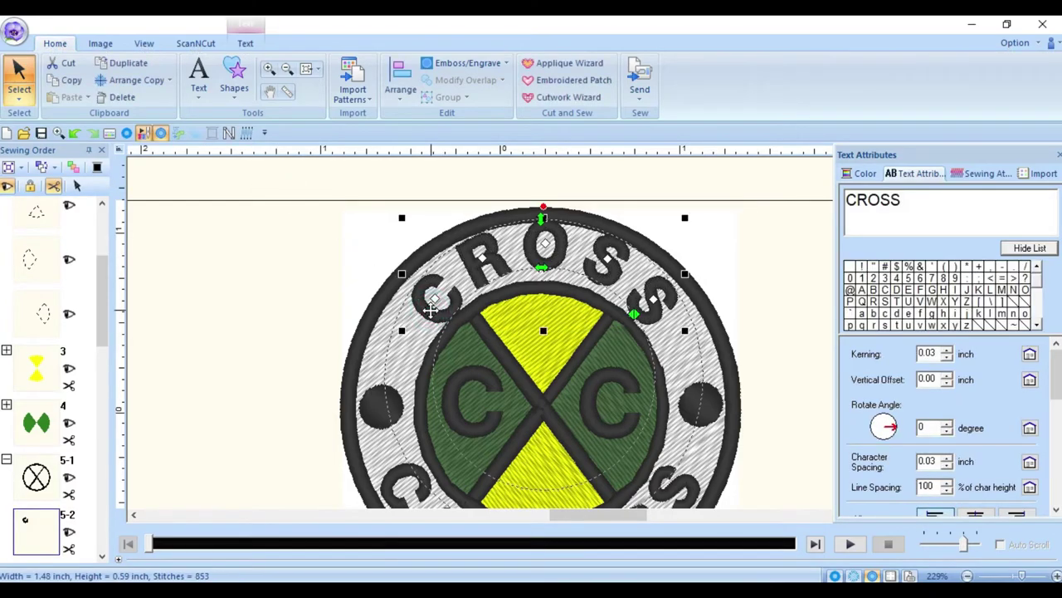
key("alt")
left_click(686, 274)
left_click(686, 274)
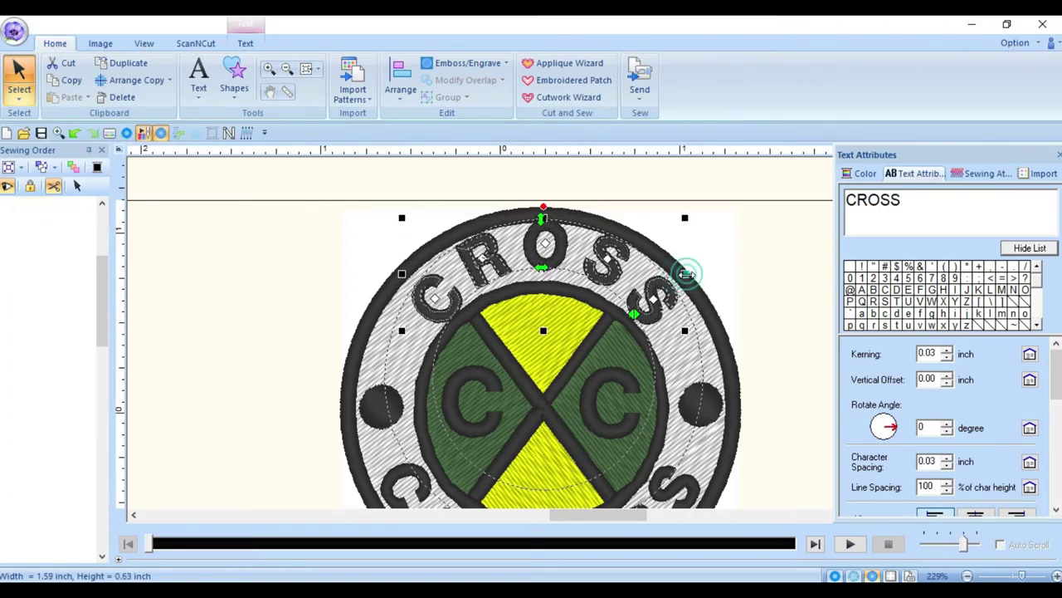
left_click(686, 274)
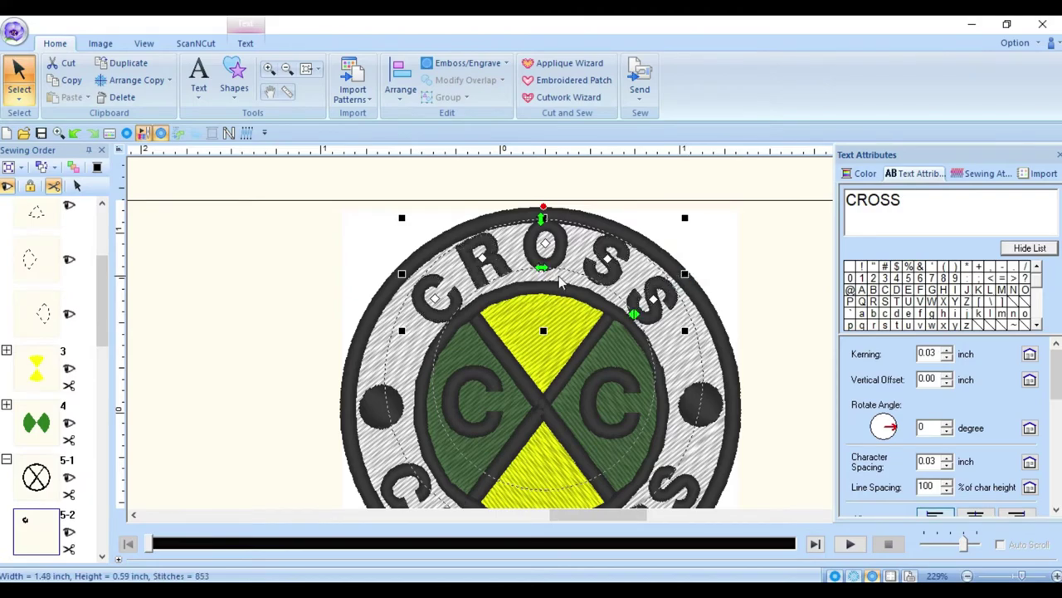
key("alt")
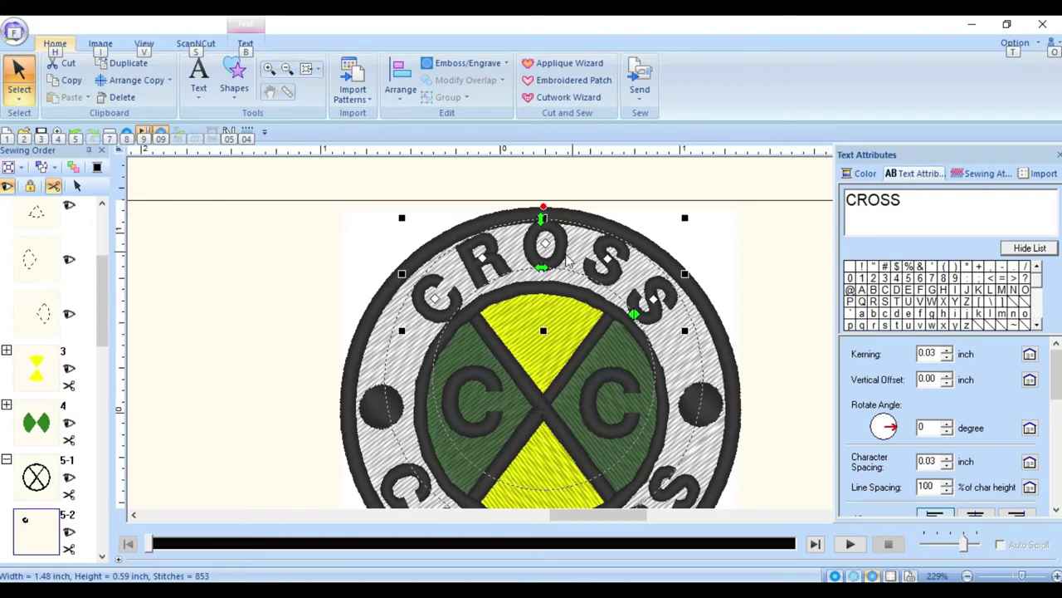
key("alt")
left_click(635, 315)
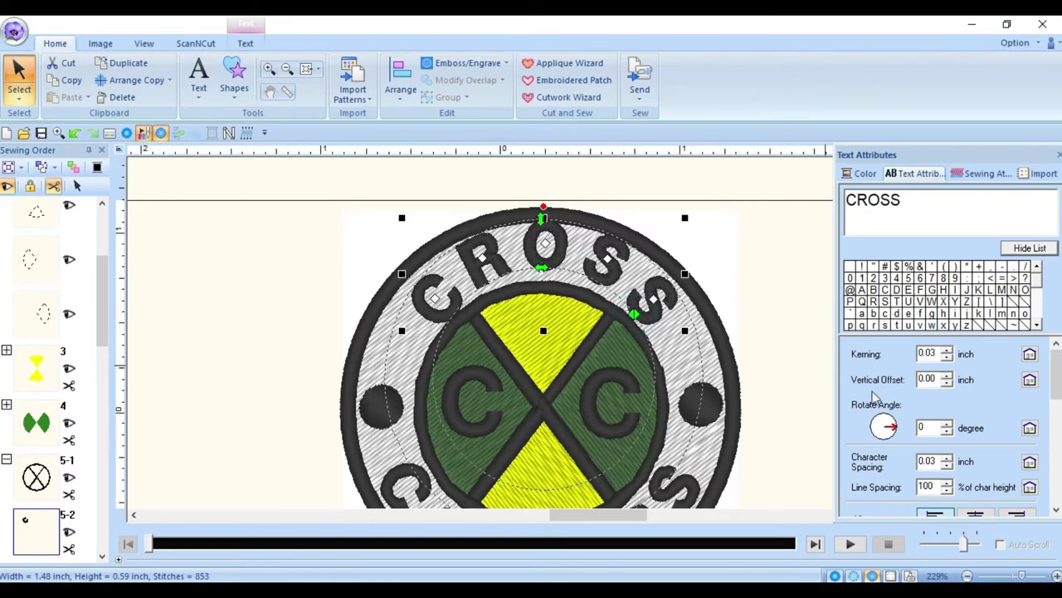
- Try a kerning of 0.05 inch on the CROSS lettering and set it back to 0.03 inch
left_click(948, 350)
left_click(948, 350)
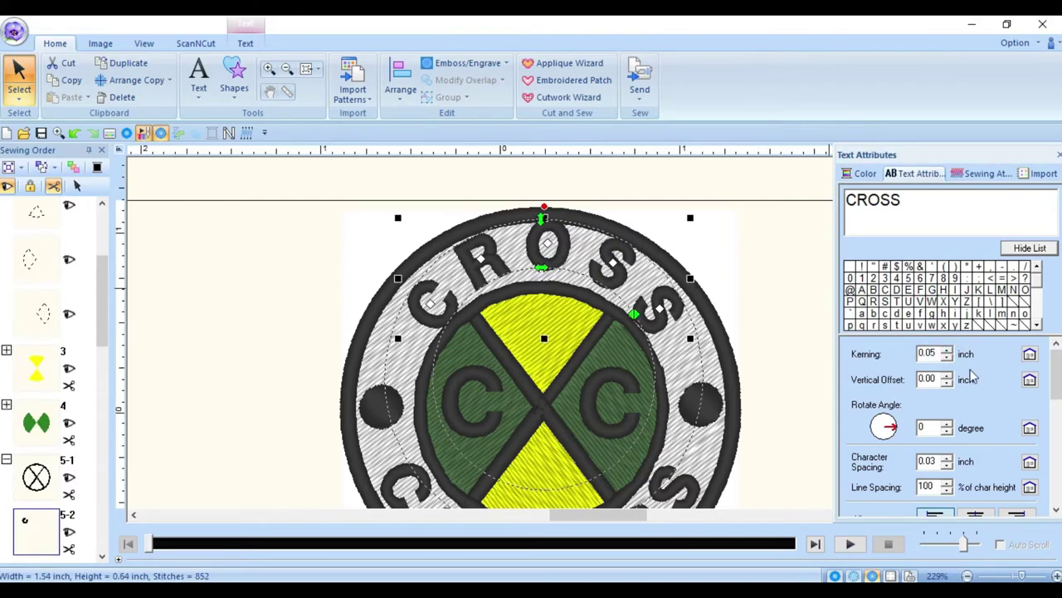
left_click(947, 358)
left_click(947, 358)
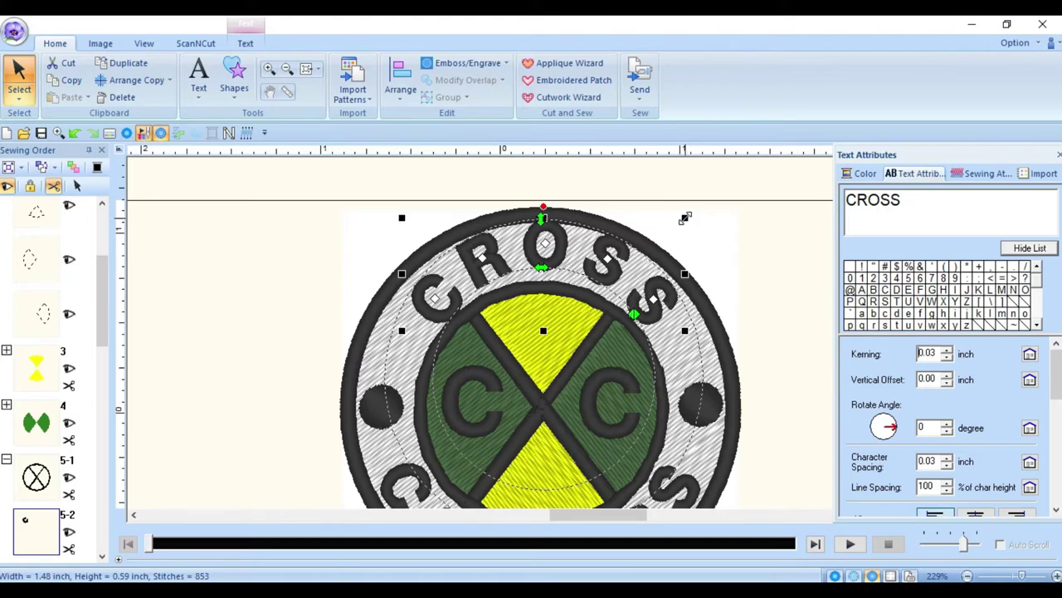
- Scale the CROSS lettering down to about 1.37 by 0.55 inch and try to widen it sideways
left_click_drag(684, 217, 673, 223)
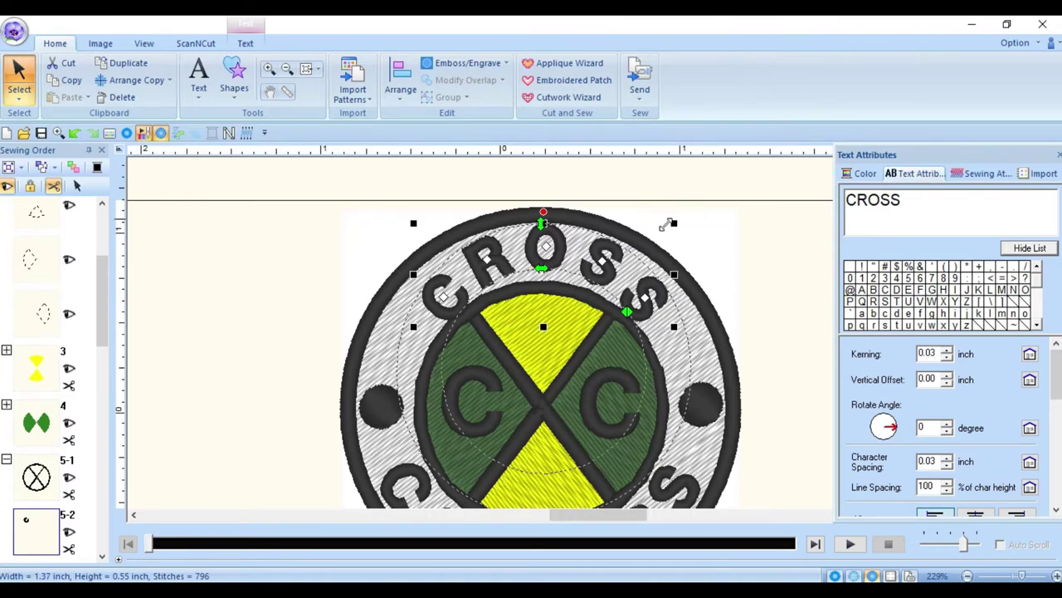
left_click_drag(410, 274, 403, 273)
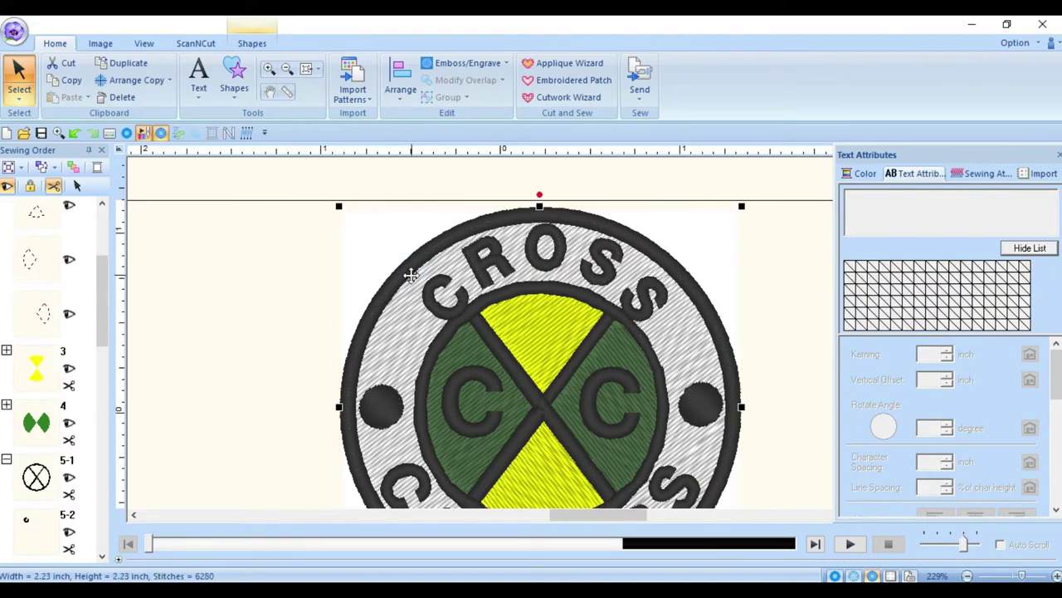
left_click(790, 188)
left_click(648, 296)
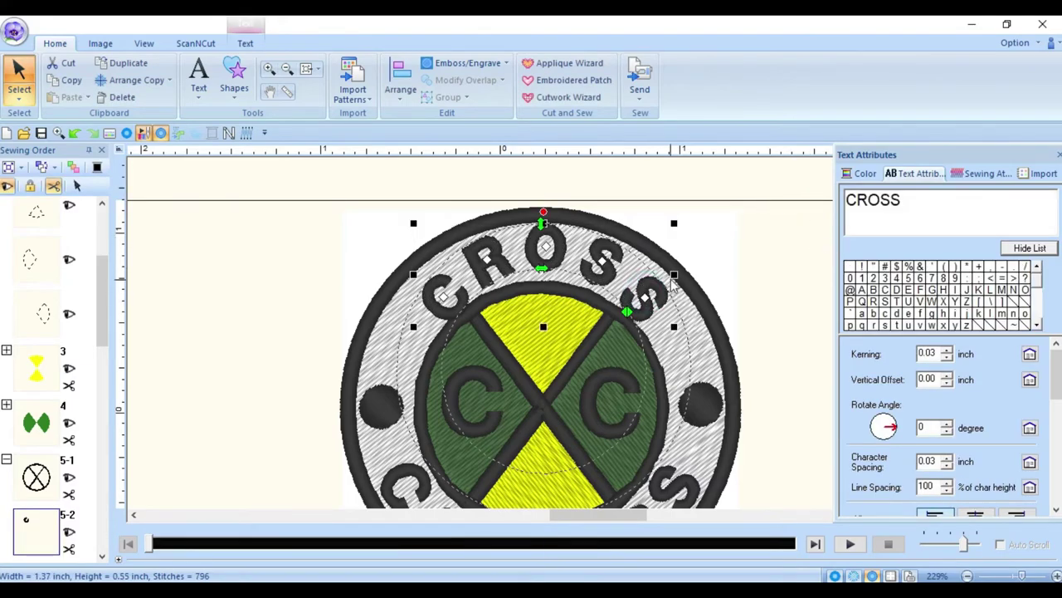
left_click_drag(679, 274, 686, 274)
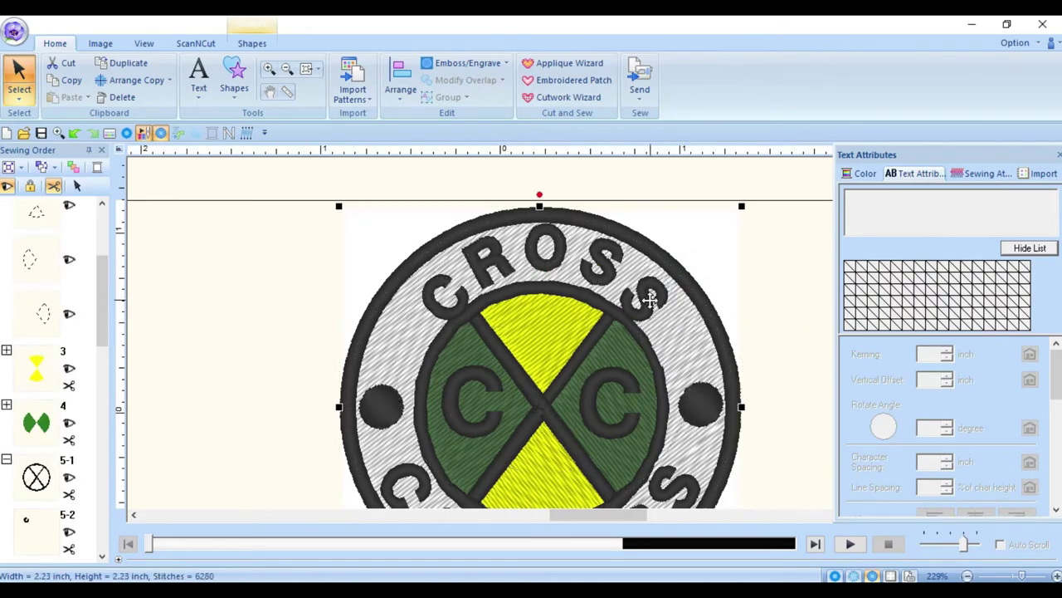
- Undo the last scaling of the CROSS lettering and deselect it
left_click(74, 133)
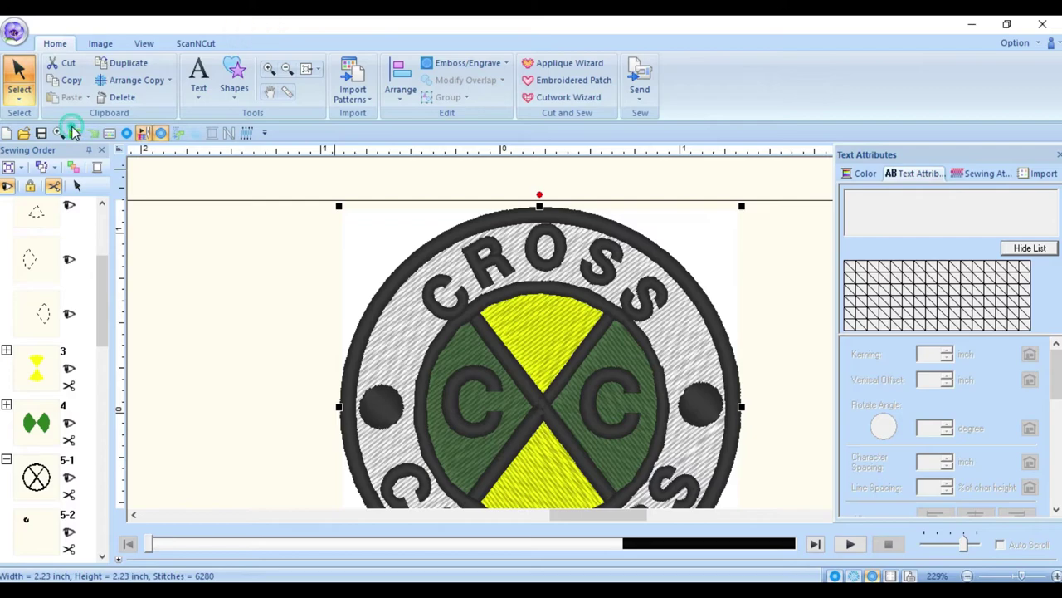
left_click(74, 132)
left_click(74, 132)
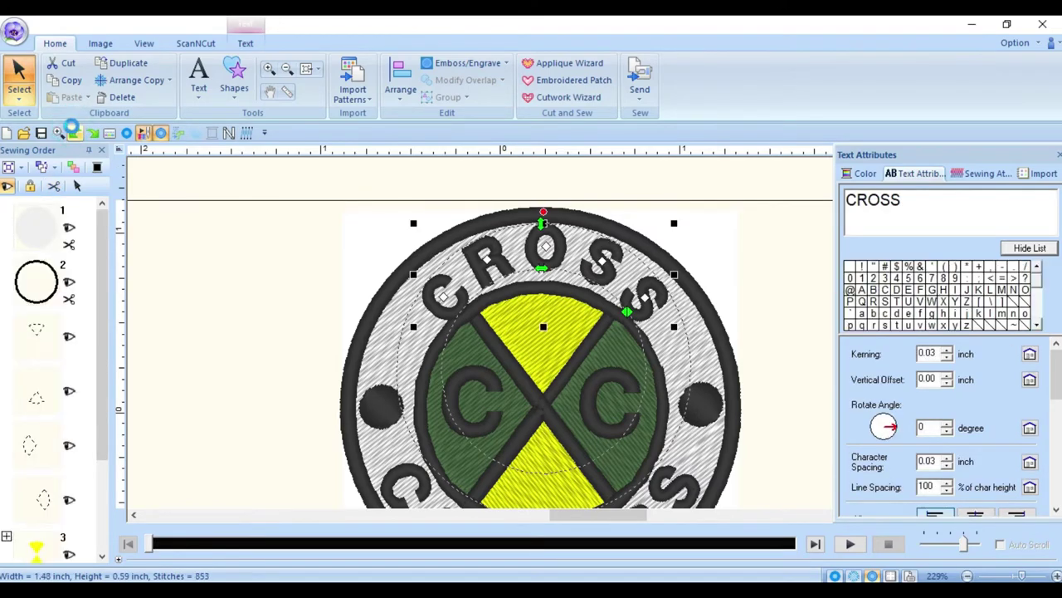
left_click(74, 132)
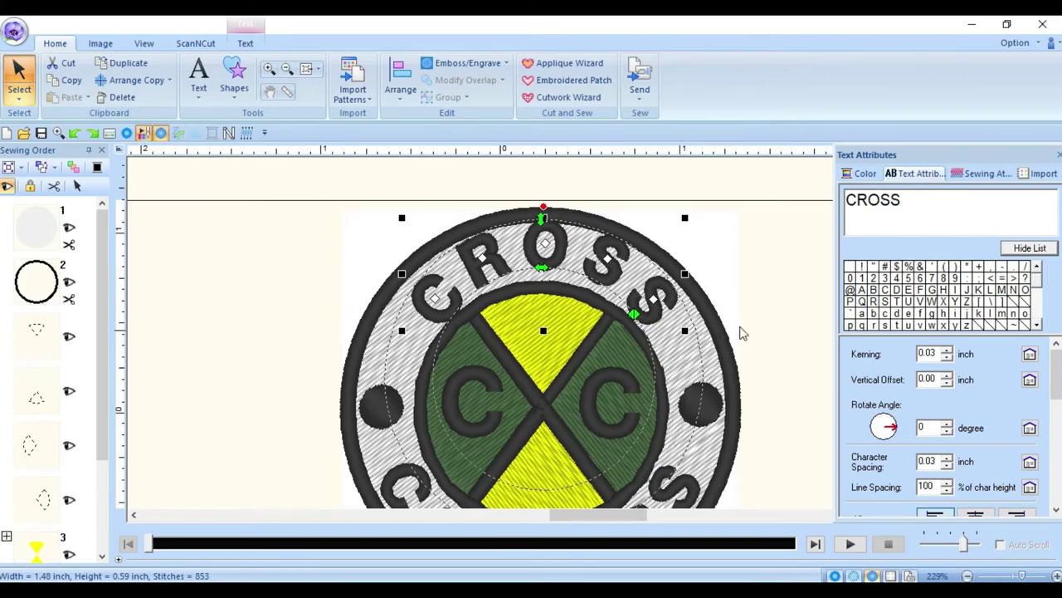
left_click(791, 275)
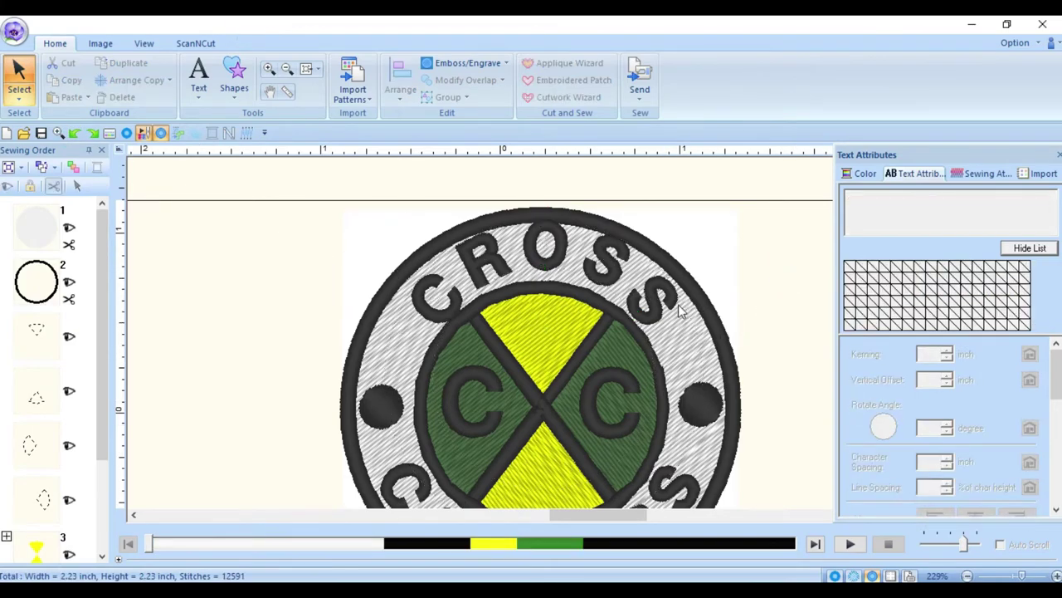
- Flatten the CROSS lettering's arc and shift it slightly down within the white ring, at about 1.49 by 0.54 inch, leaving nothing selected
left_click(654, 315)
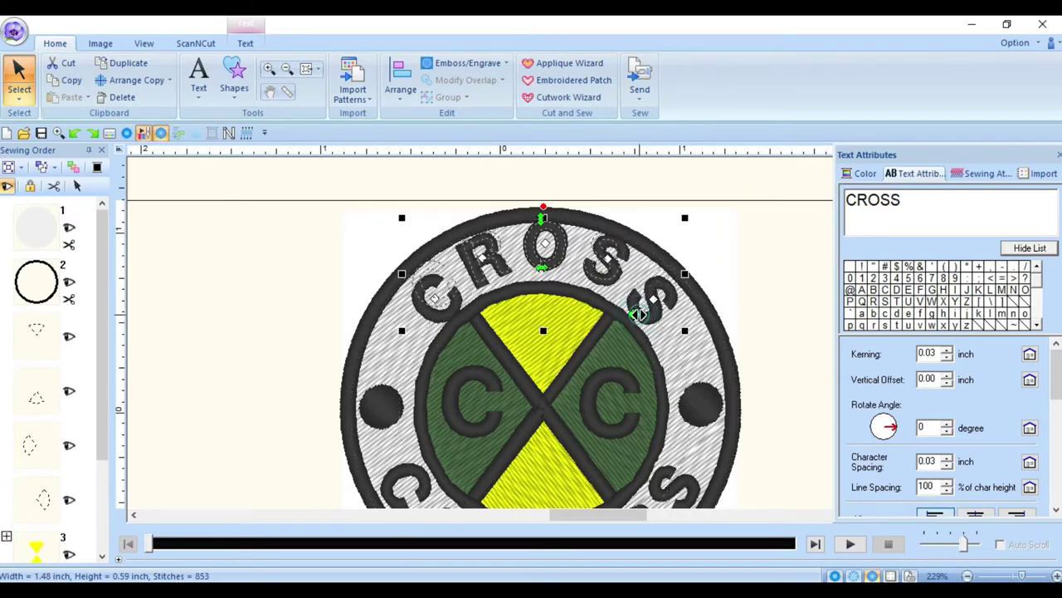
left_click(638, 313)
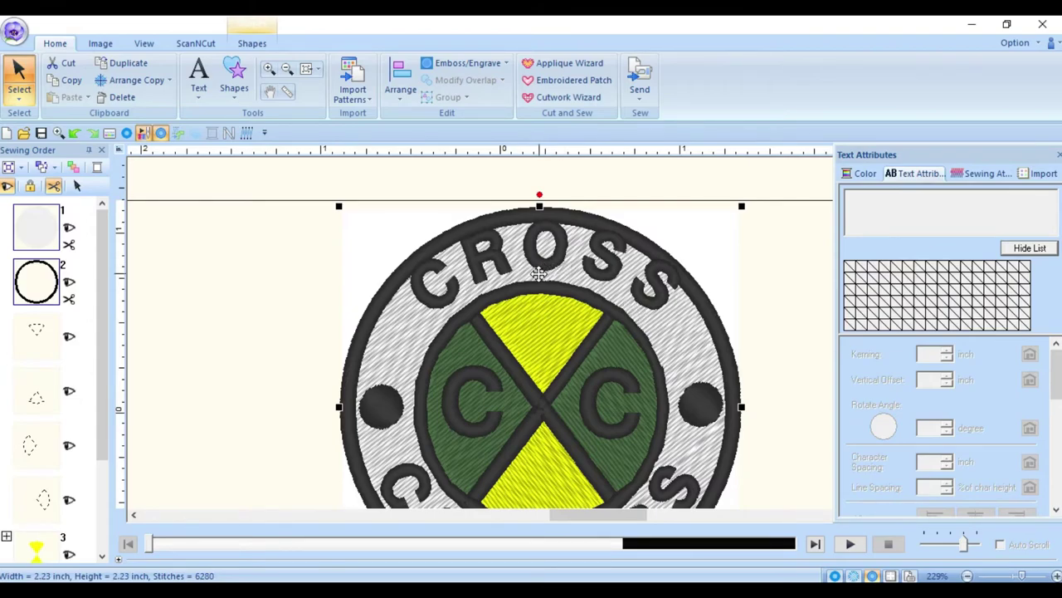
left_click(762, 189)
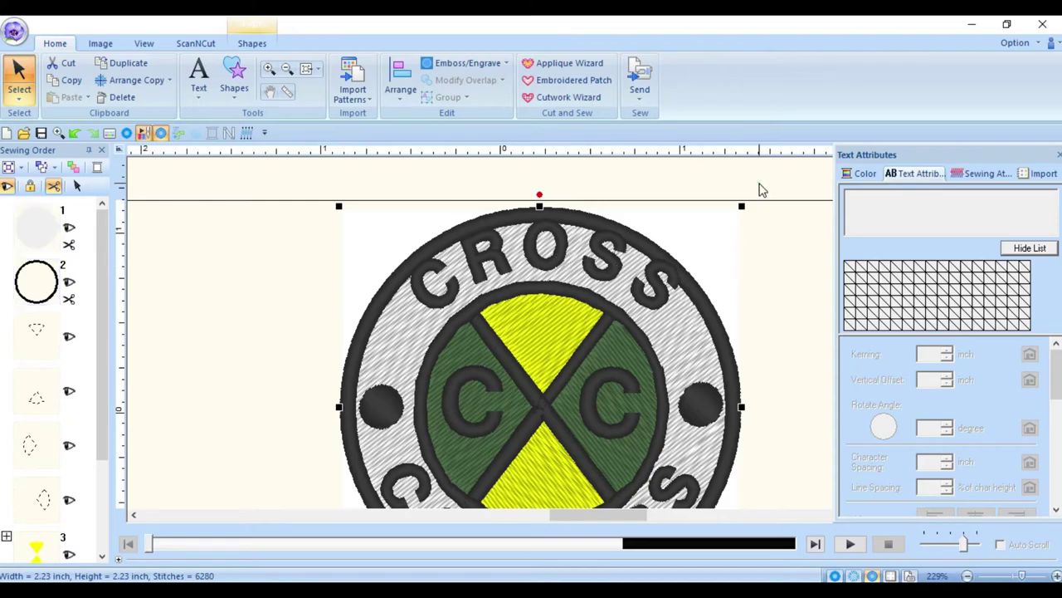
left_click(561, 266)
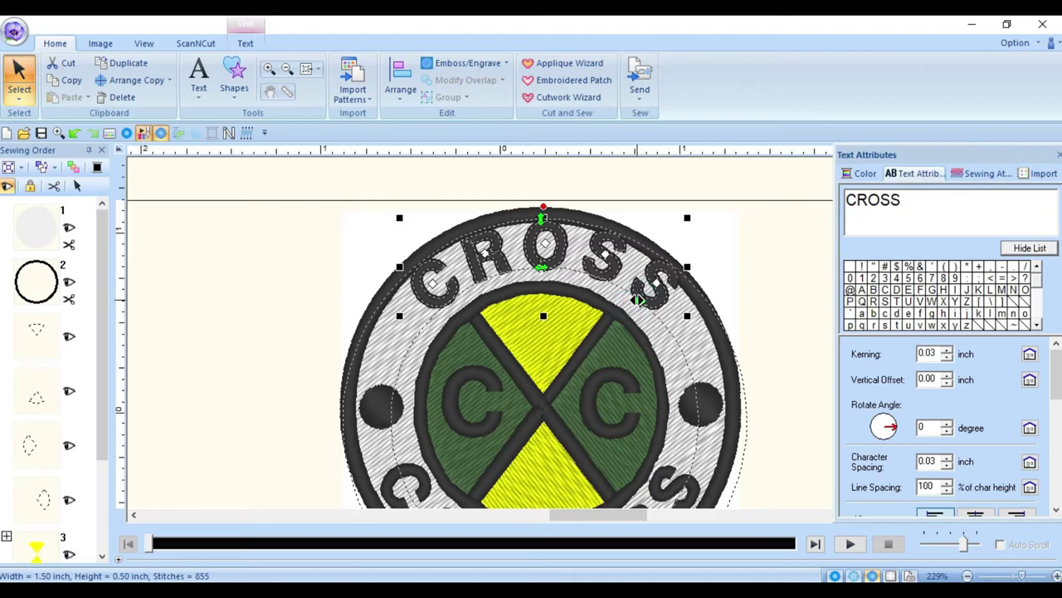
left_click(636, 300)
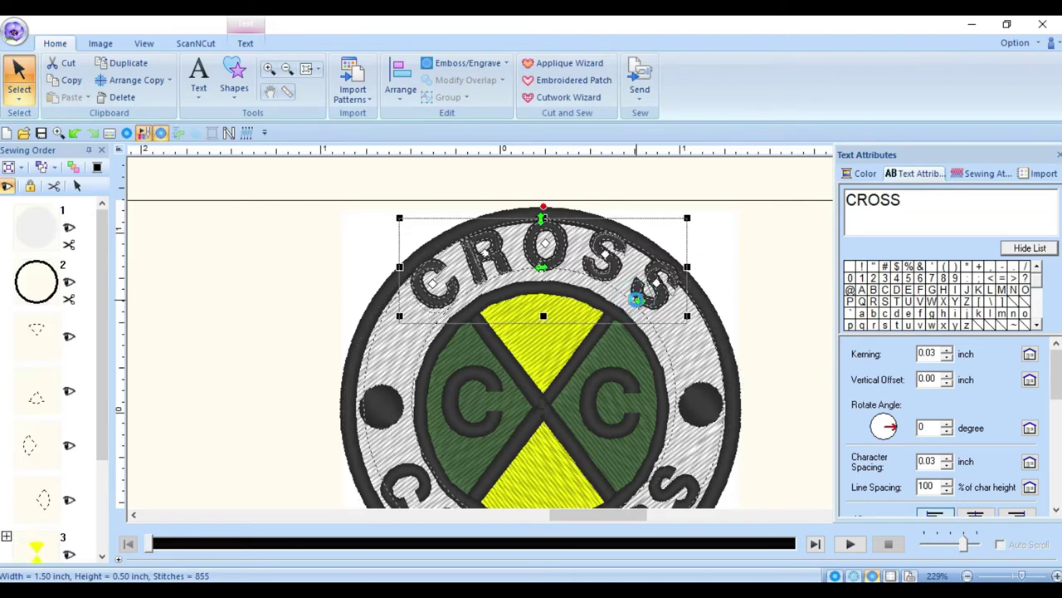
left_click_drag(637, 301, 636, 299)
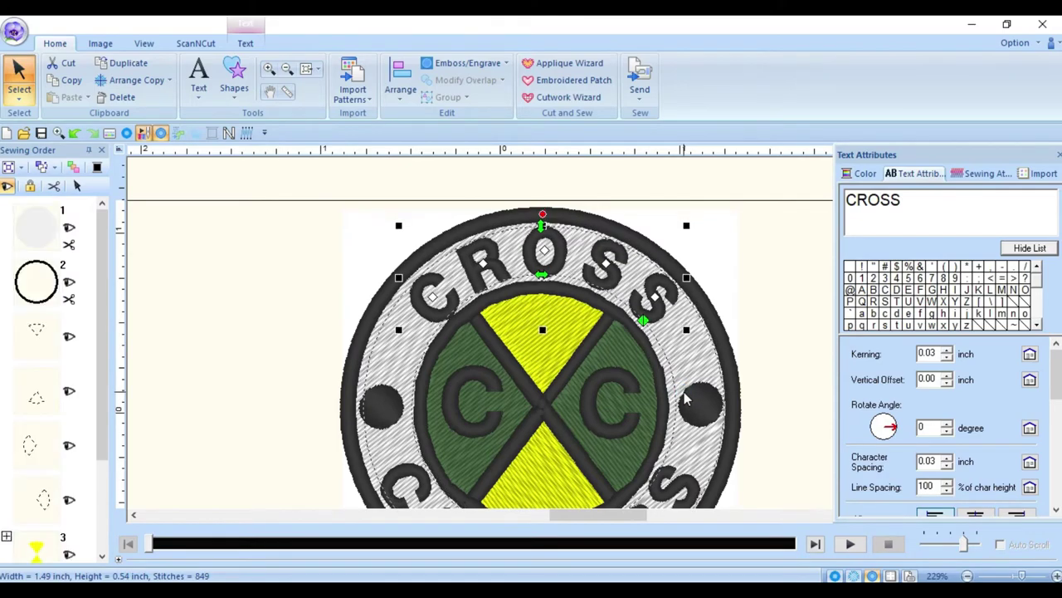
left_click(357, 195)
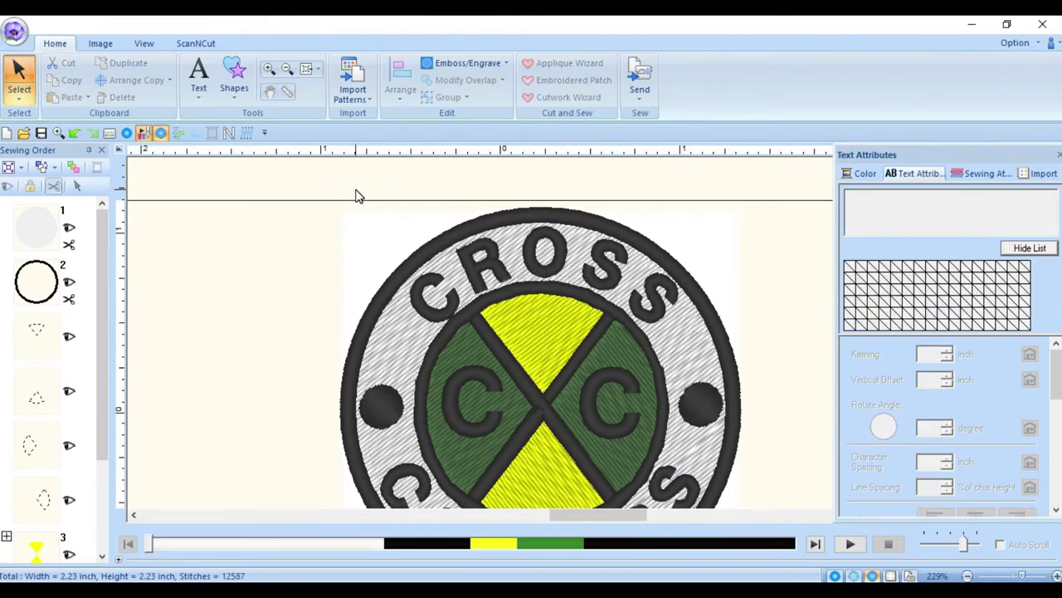
- Try a vertical offset of 0.01 inch on the CROSS lettering and set it back to 0.00 inch
left_click(660, 309)
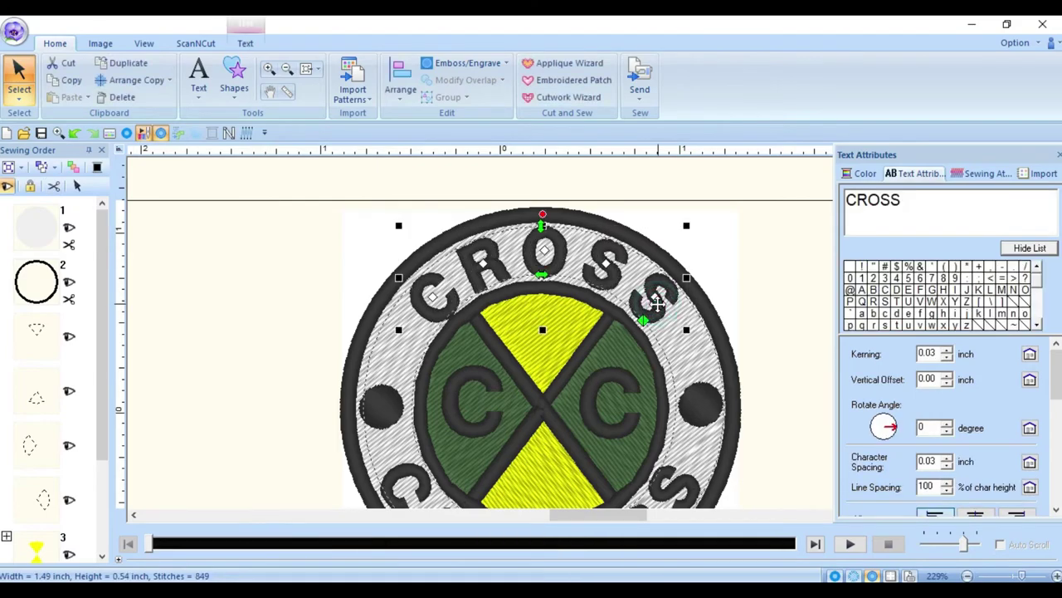
left_click(946, 376)
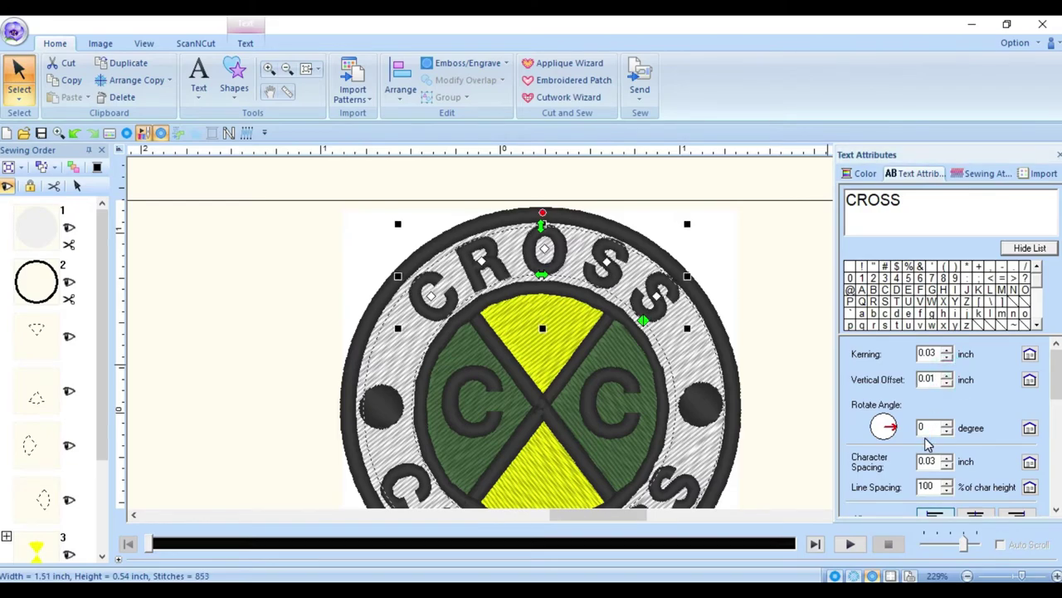
left_click(326, 221)
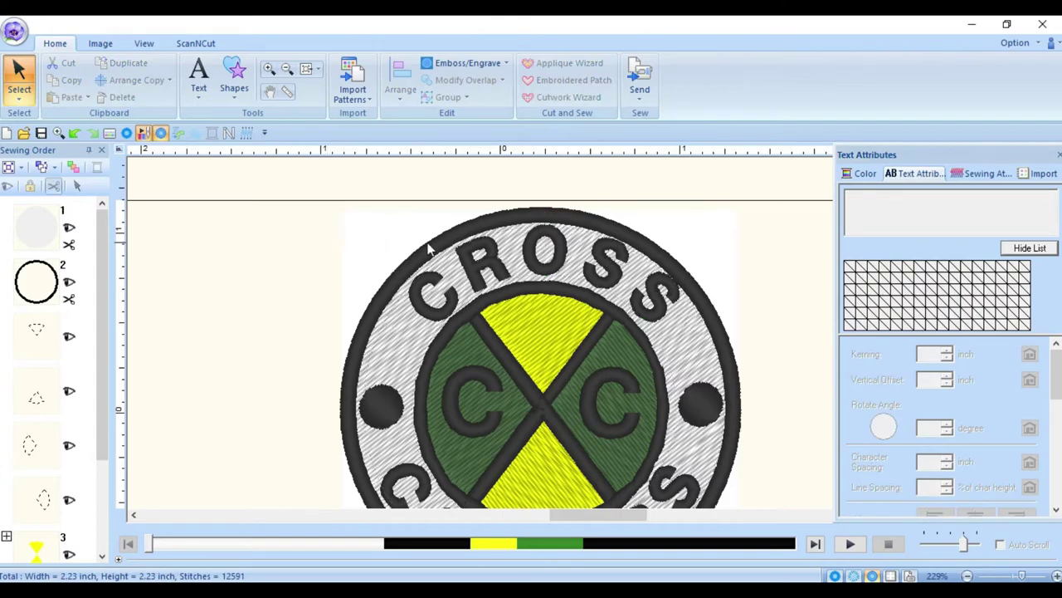
left_click(655, 292)
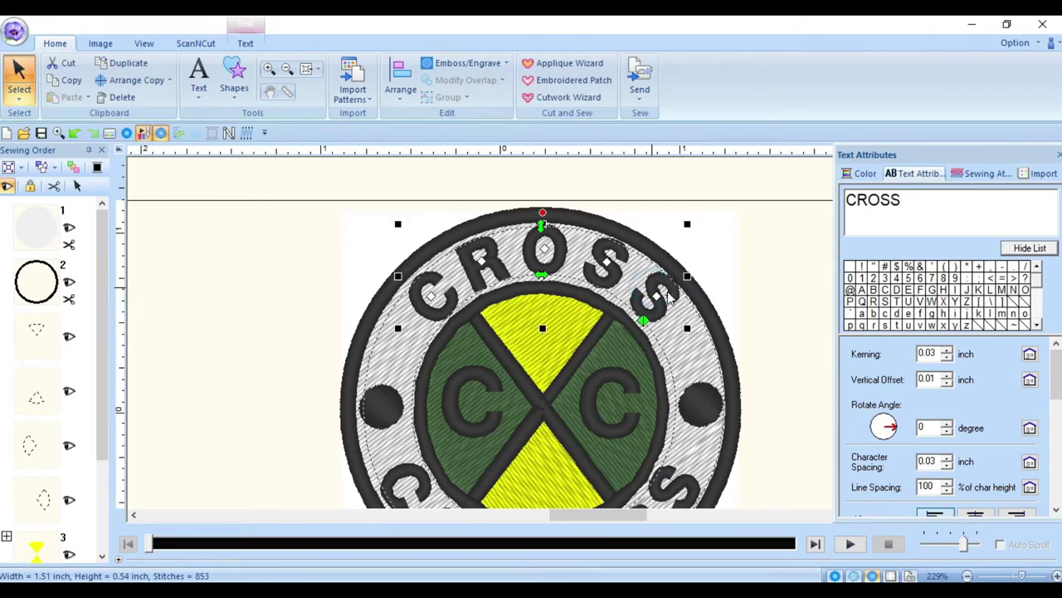
left_click(947, 383)
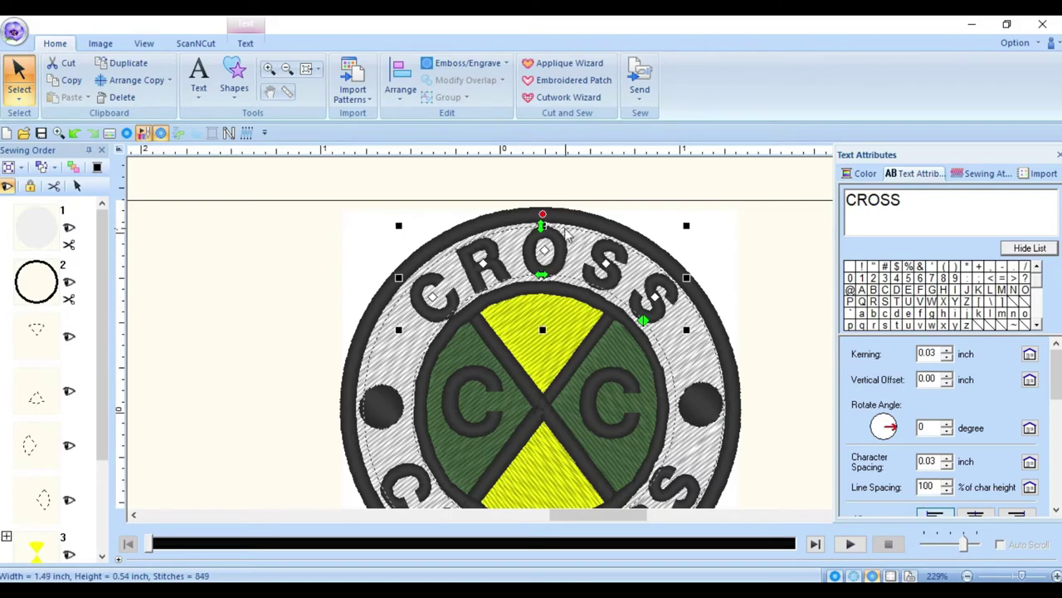
- Rotate the CROSS lettering slightly clockwise, to about 358 degrees, and deselect it
left_click(541, 214)
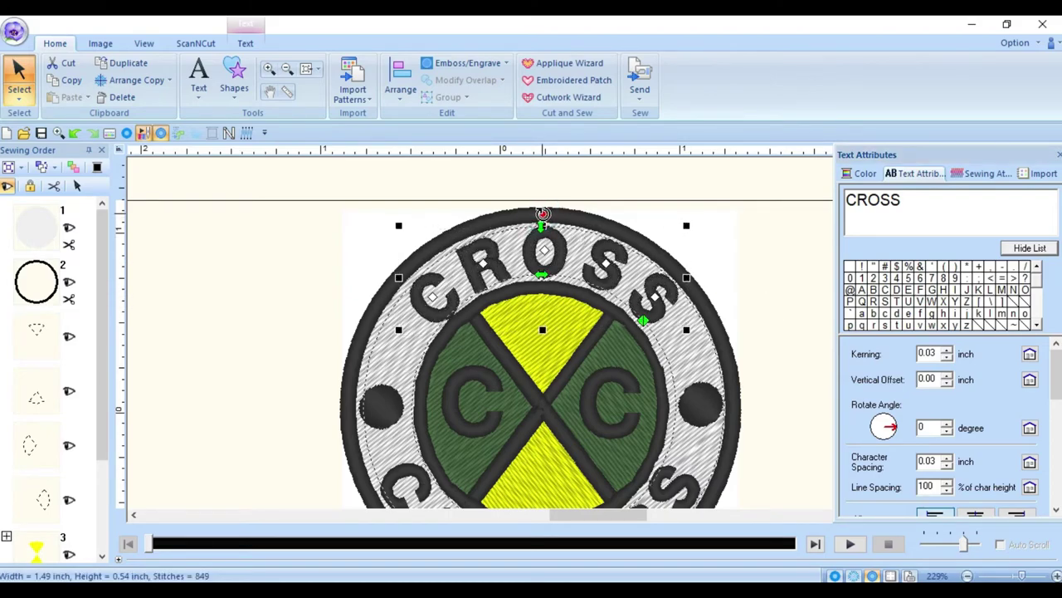
left_click(541, 214)
left_click_drag(543, 214, 544, 214)
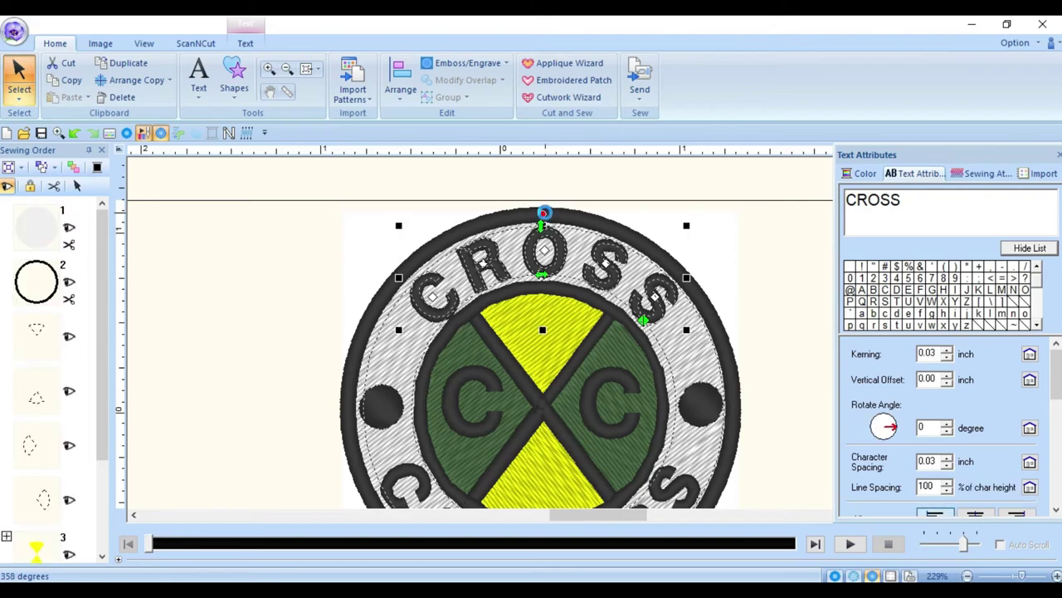
left_click(293, 230)
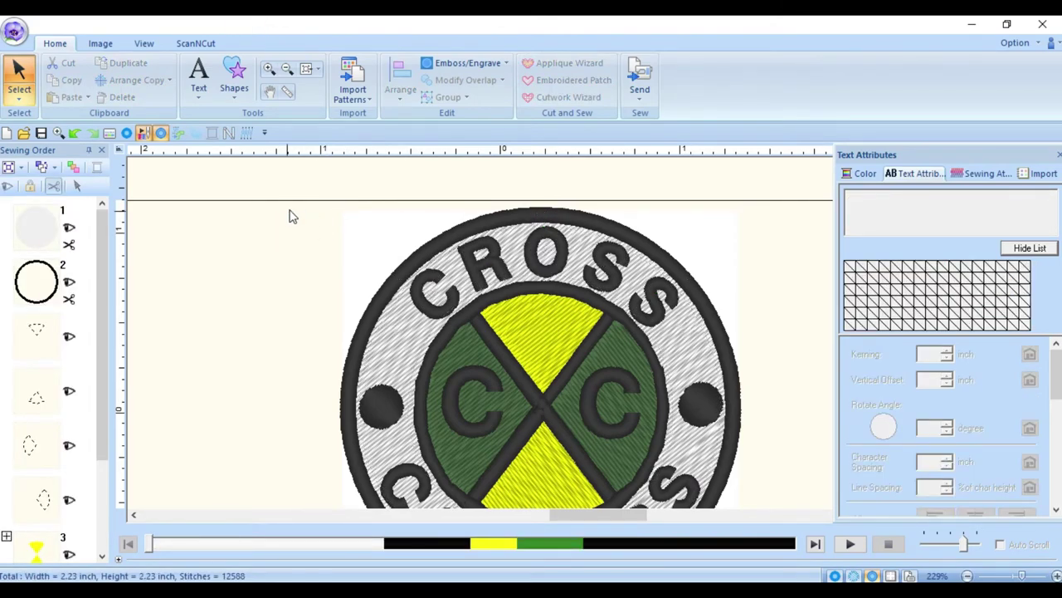
- Scale the COLOURS lettering down to about 1.65 by 0.67 inch so it clears the outer black ring, and deselect it
scroll(720, 230, "down", 2)
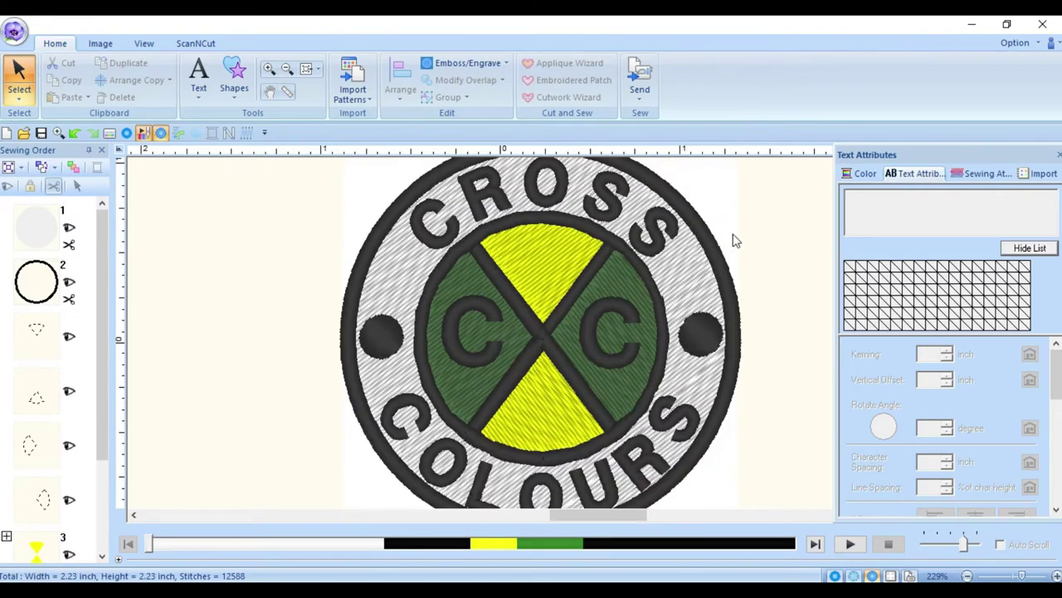
scroll(726, 233, "down", 4)
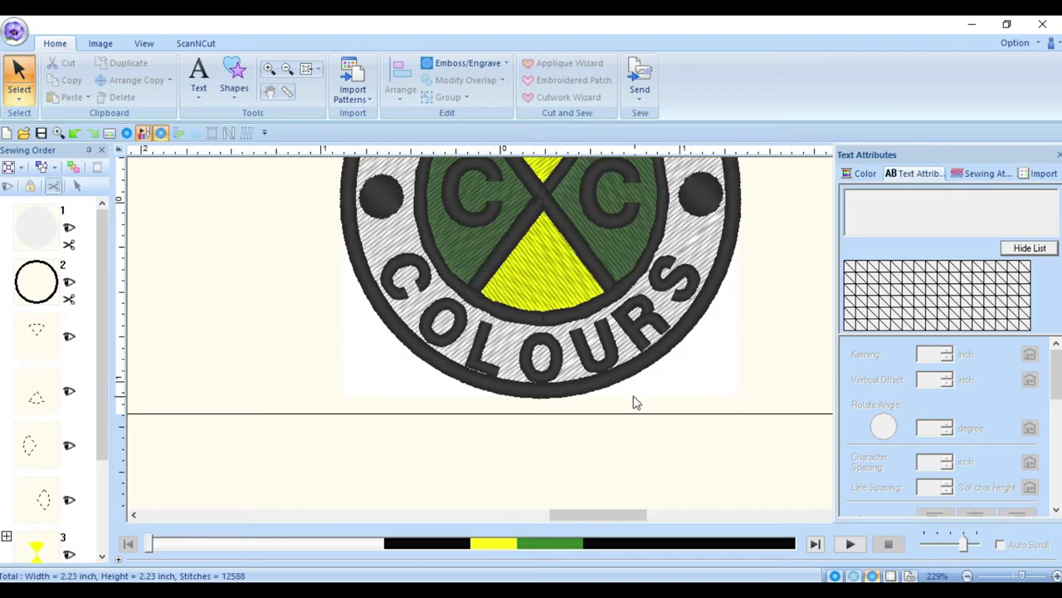
left_click(609, 355)
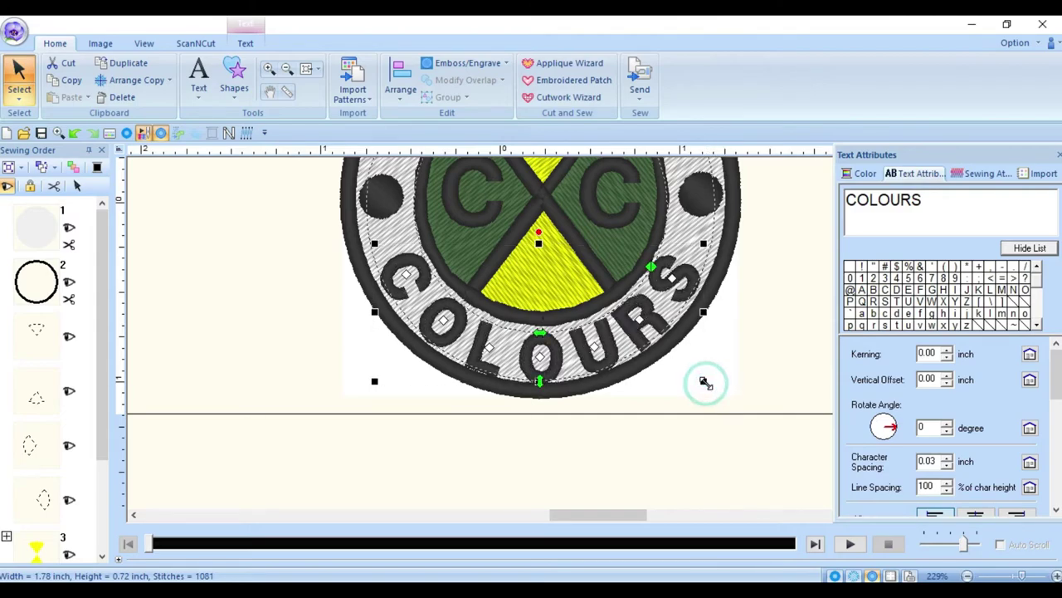
left_click_drag(705, 383, 700, 376)
left_click(703, 383)
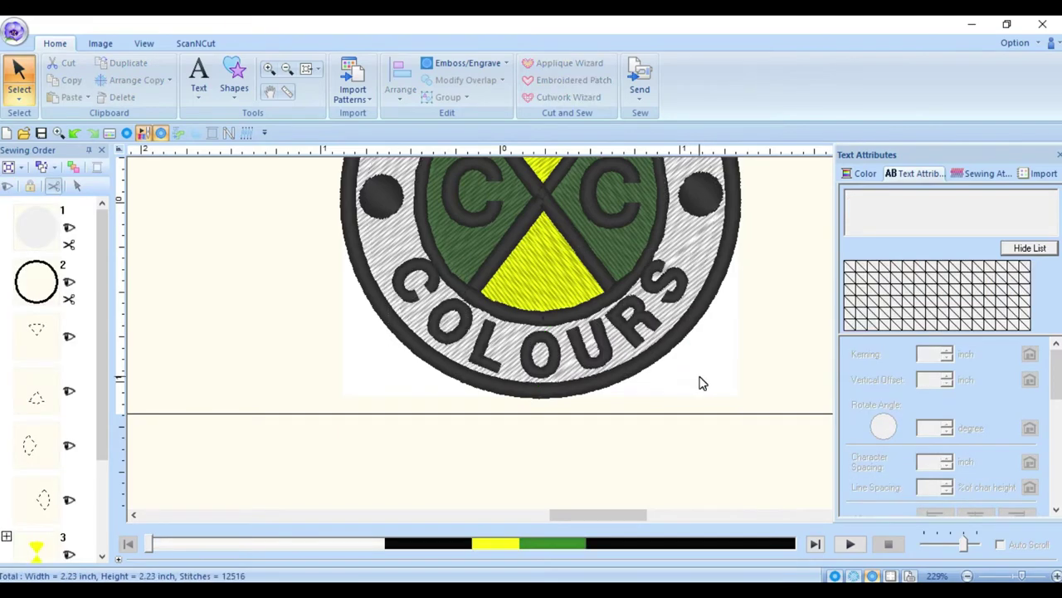
- Set the COLOURS lettering's kerning to 0.01 inch and its vertical offset to -0.02 inch
left_click(679, 282)
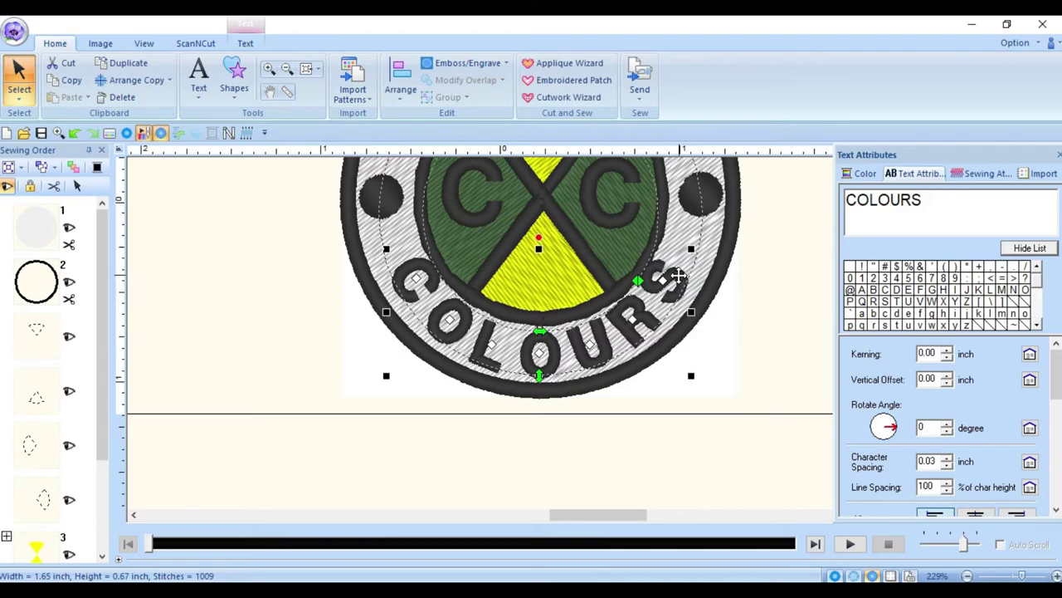
left_click(949, 351)
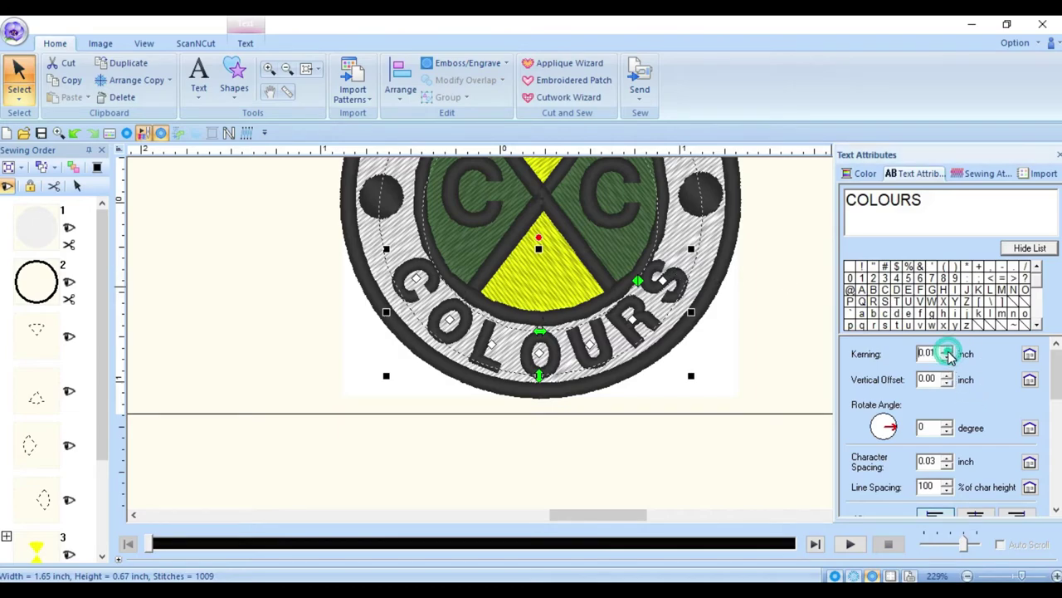
left_click(948, 351)
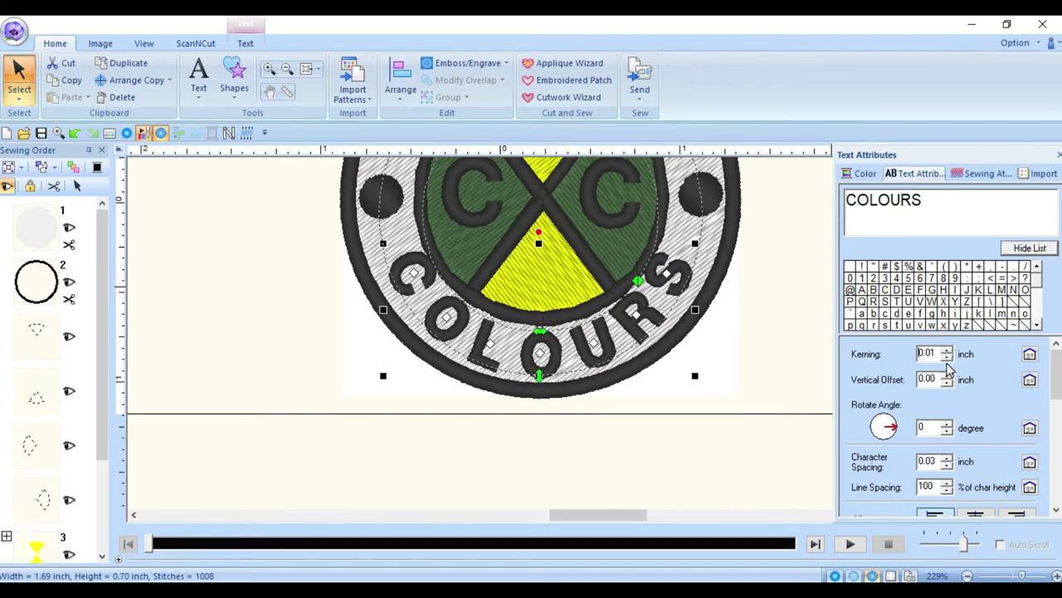
left_click(948, 375)
left_click(947, 376)
left_click(949, 383)
left_click(948, 383)
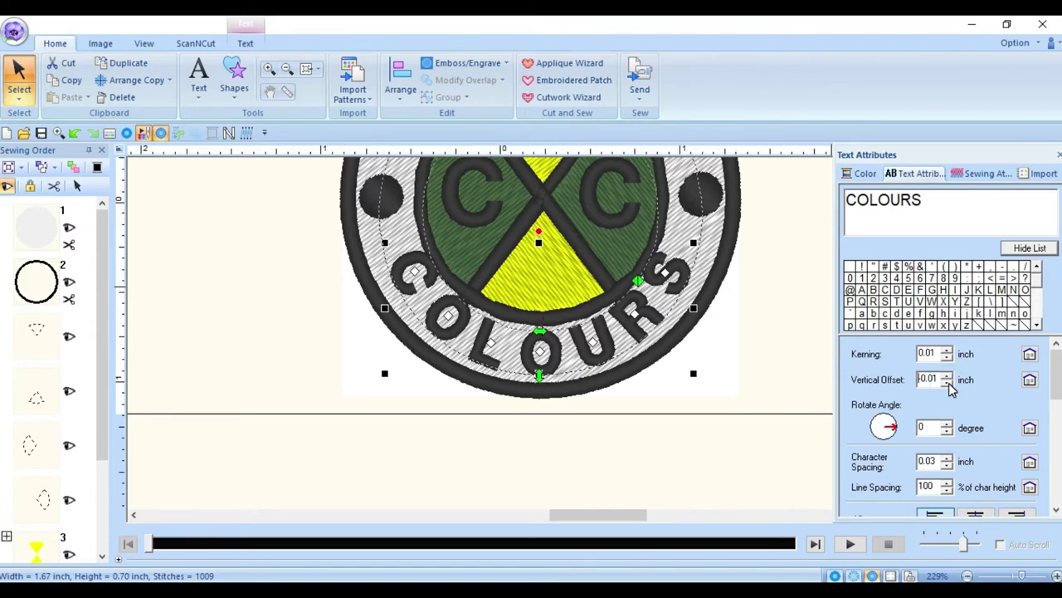
left_click(949, 383)
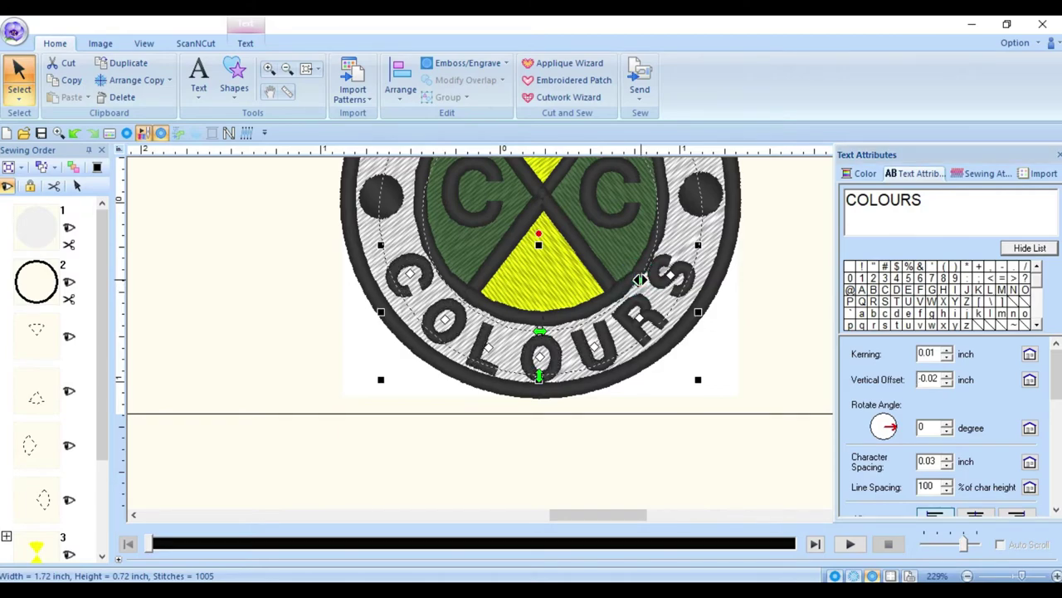
- Set the COLOURS lettering's kerning to 0.00 inch and scale it down slightly to about 1.67 by 0.68 inch, leaving it deselected
left_click(639, 282)
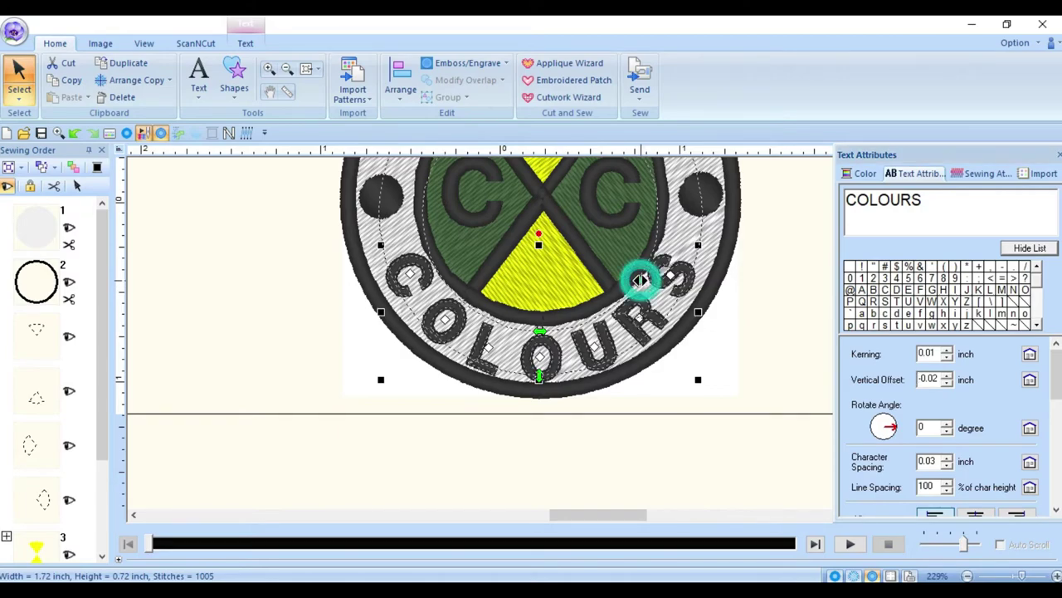
left_click_drag(639, 281, 636, 282)
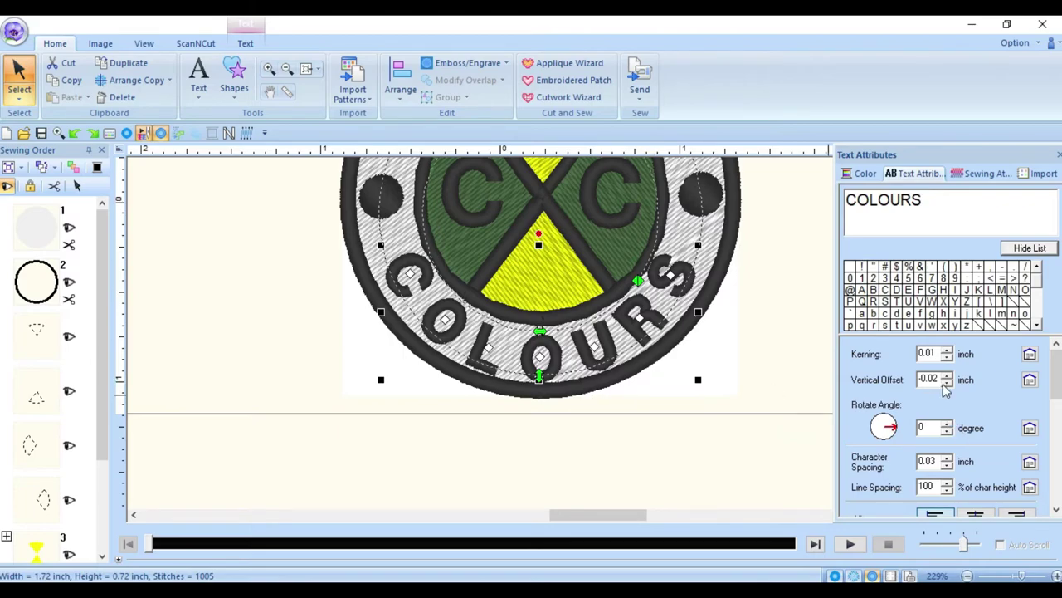
left_click(947, 357)
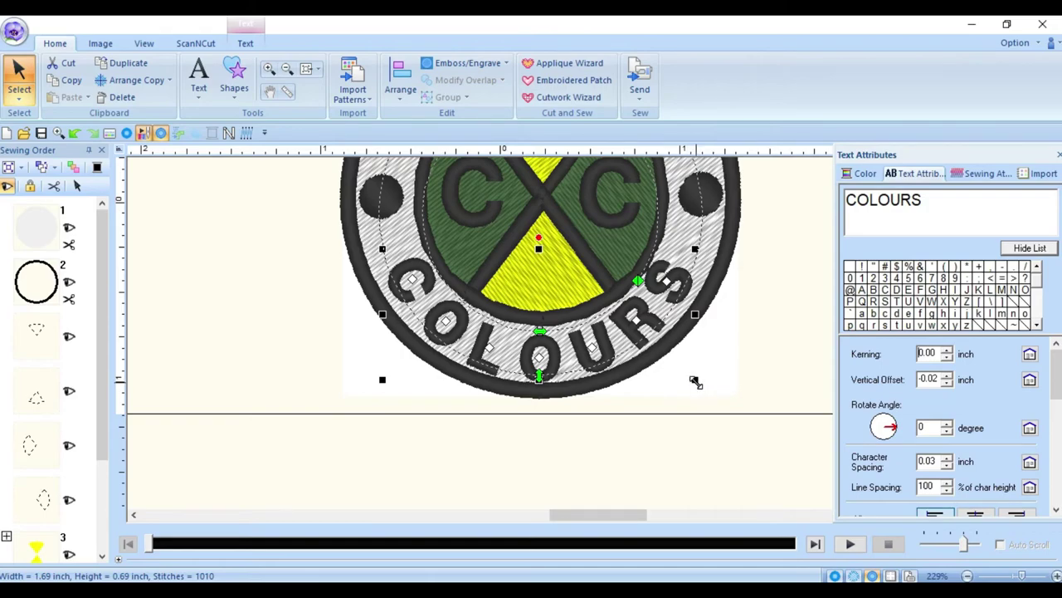
left_click_drag(694, 380, 694, 387)
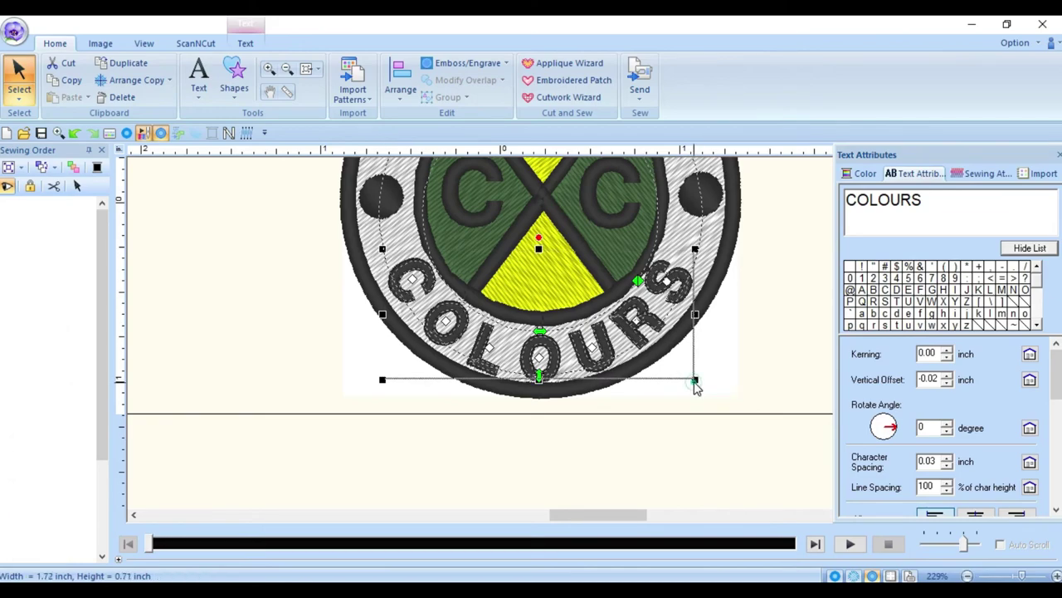
left_click(693, 383)
key("alt")
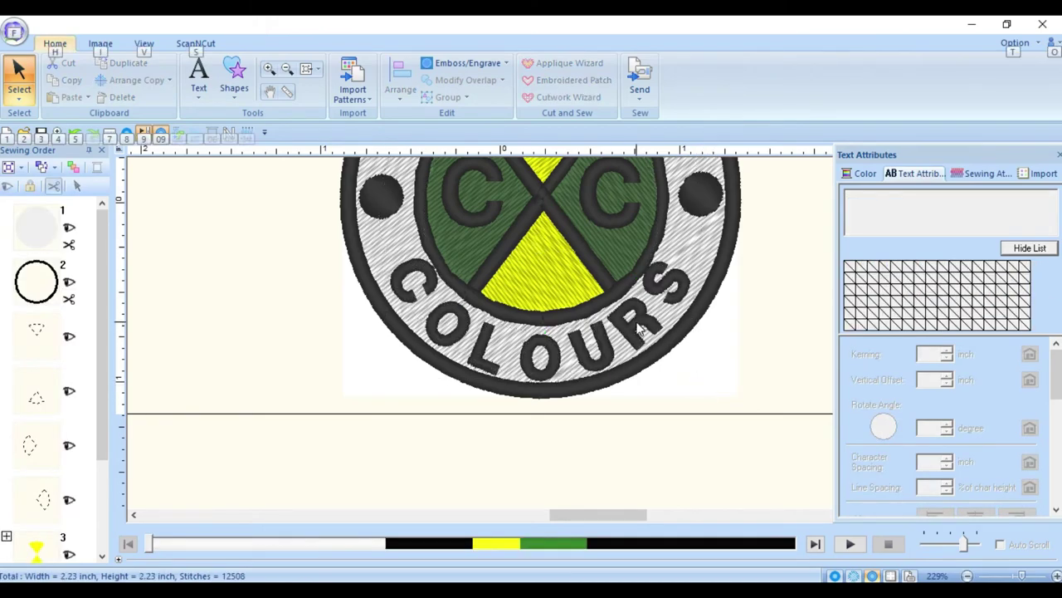
- Widen the arc of the COLOURS lettering slightly so its end letters sit farther out in the white ring, and deselect it
left_click(640, 324)
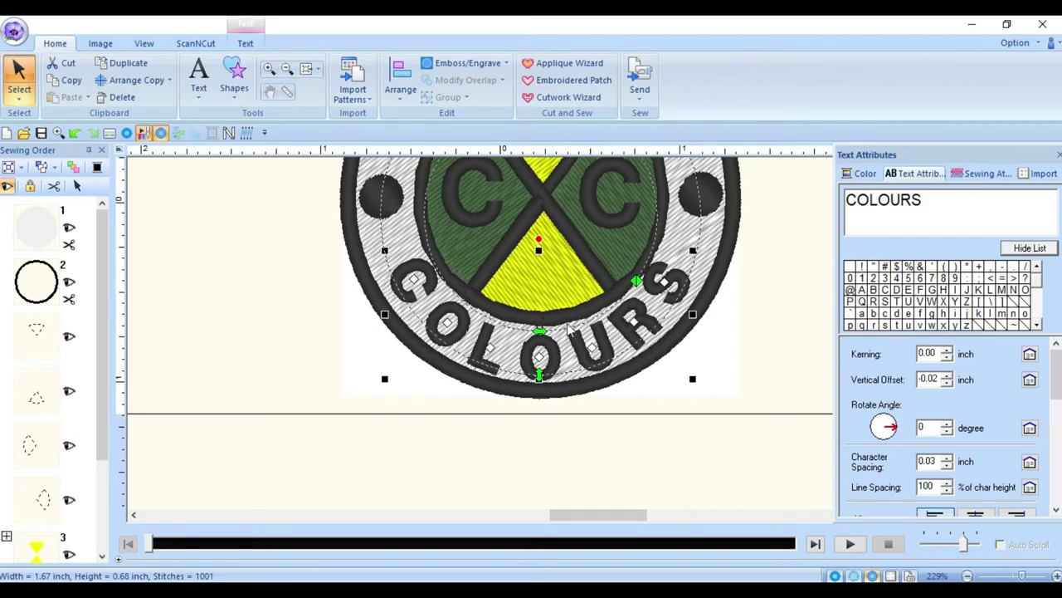
left_click(540, 329)
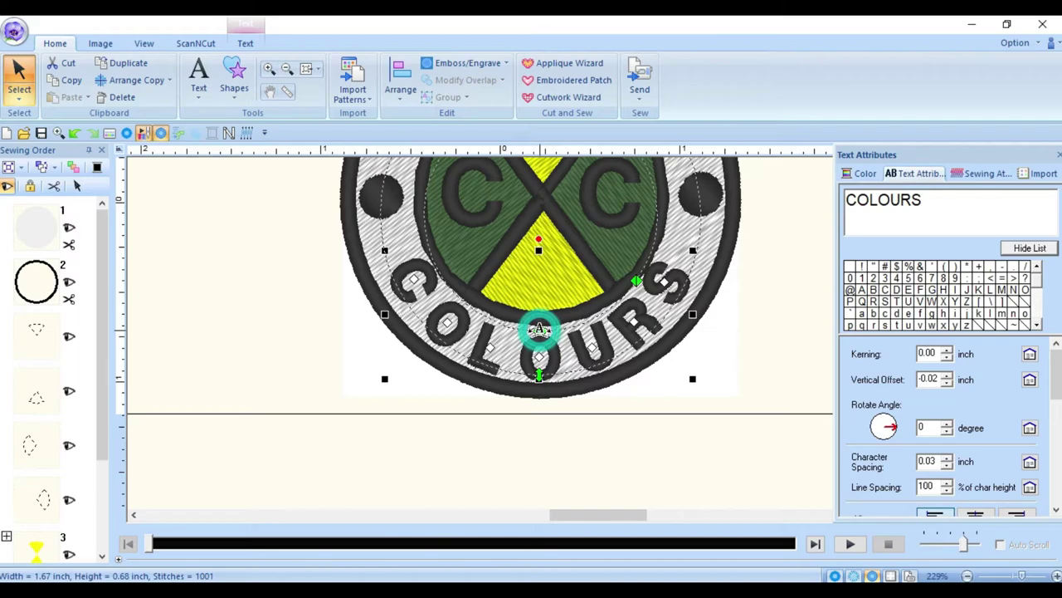
left_click(637, 282)
left_click(635, 282)
left_click(636, 282)
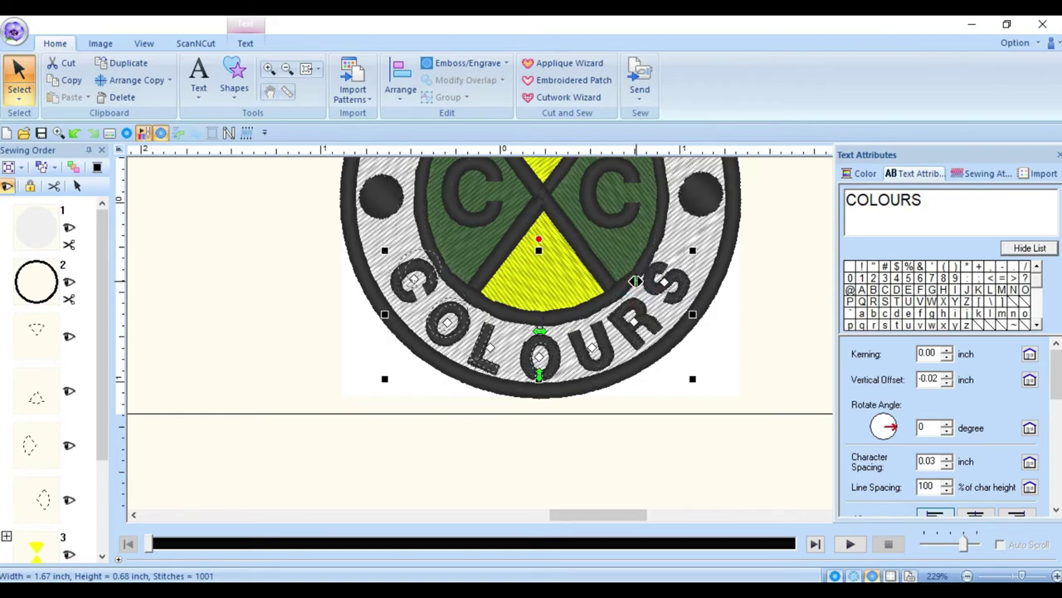
left_click_drag(634, 281, 649, 284)
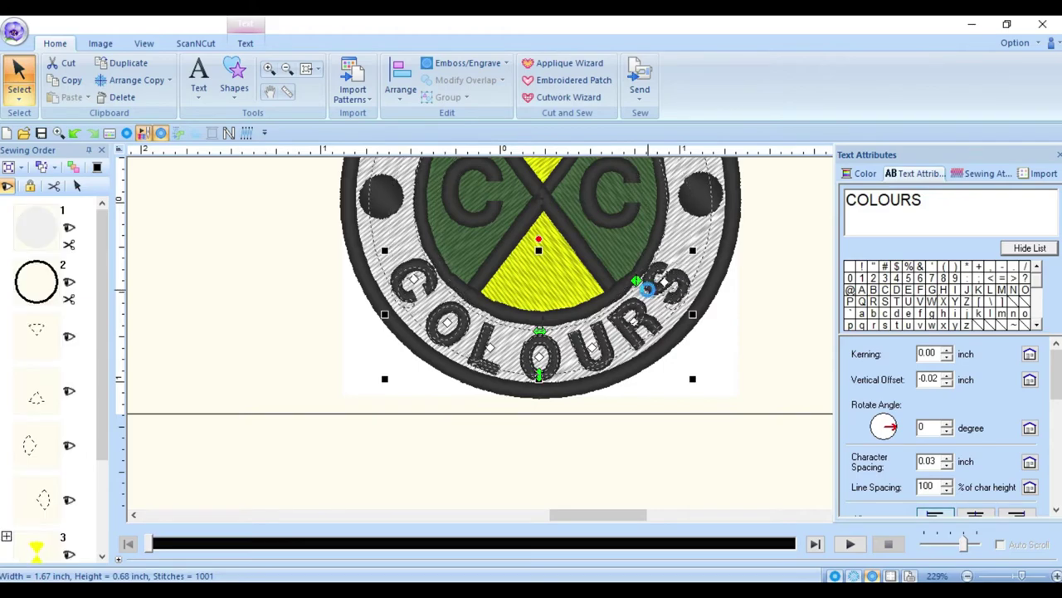
left_click(672, 441)
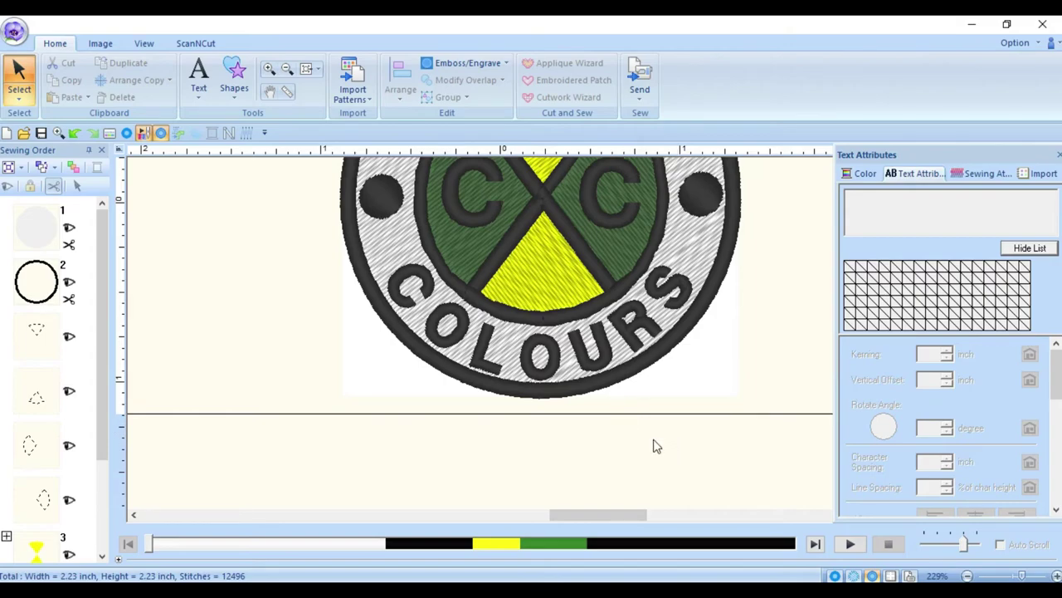
- Move the background reference image out from under the embroidered badge to just left of it for comparison, and deselect it
left_click(967, 575)
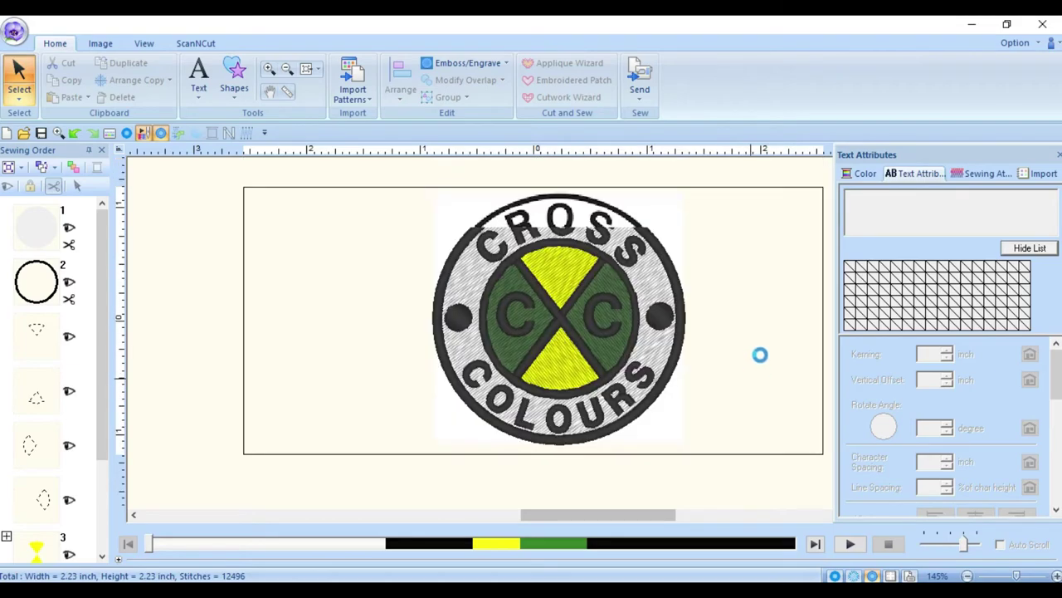
right_click(717, 252)
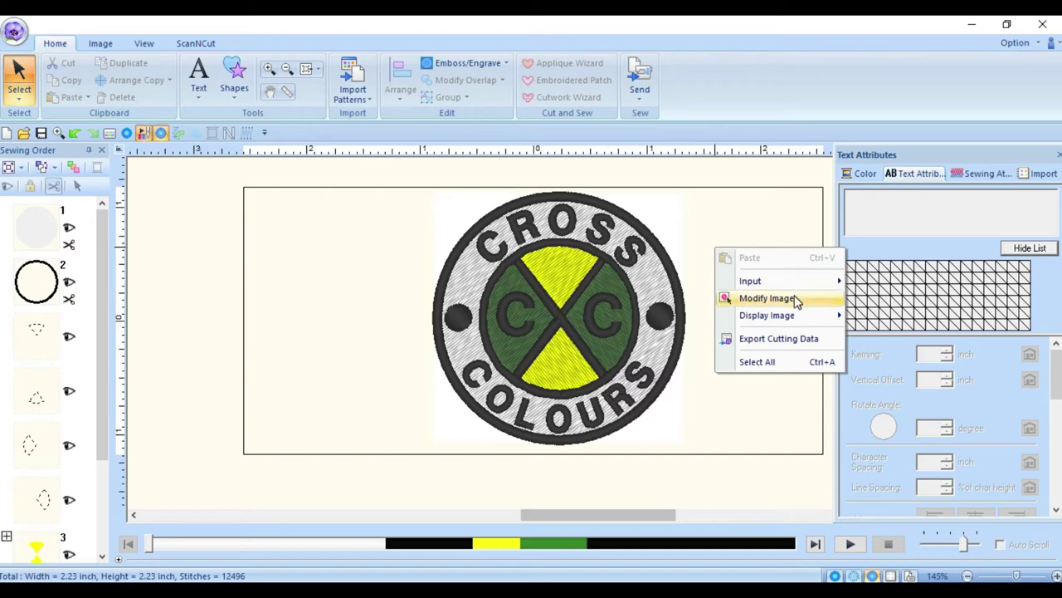
left_click(768, 298)
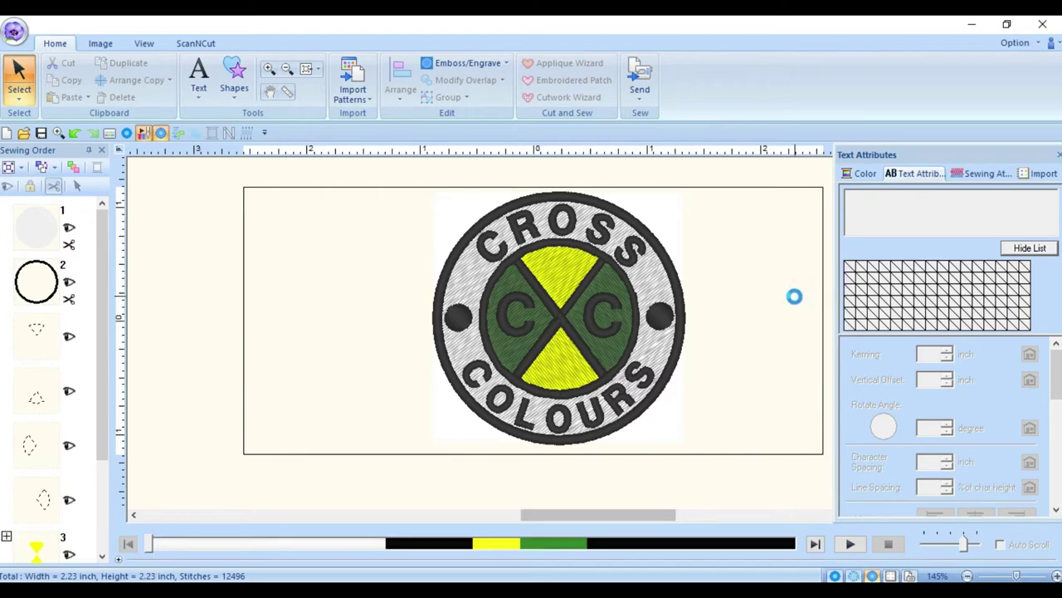
left_click_drag(664, 221, 403, 221)
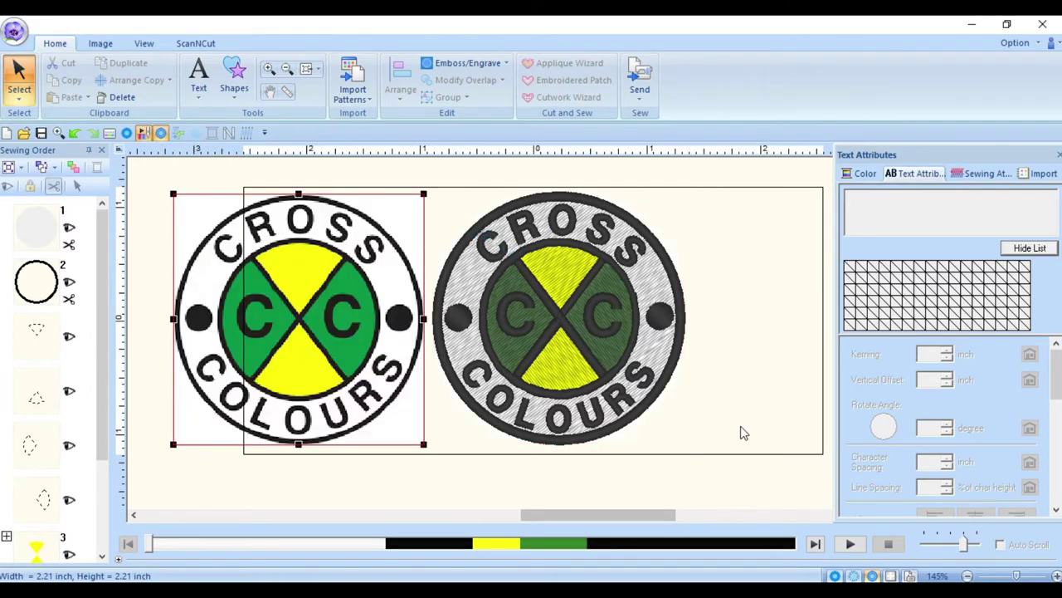
left_click(723, 479)
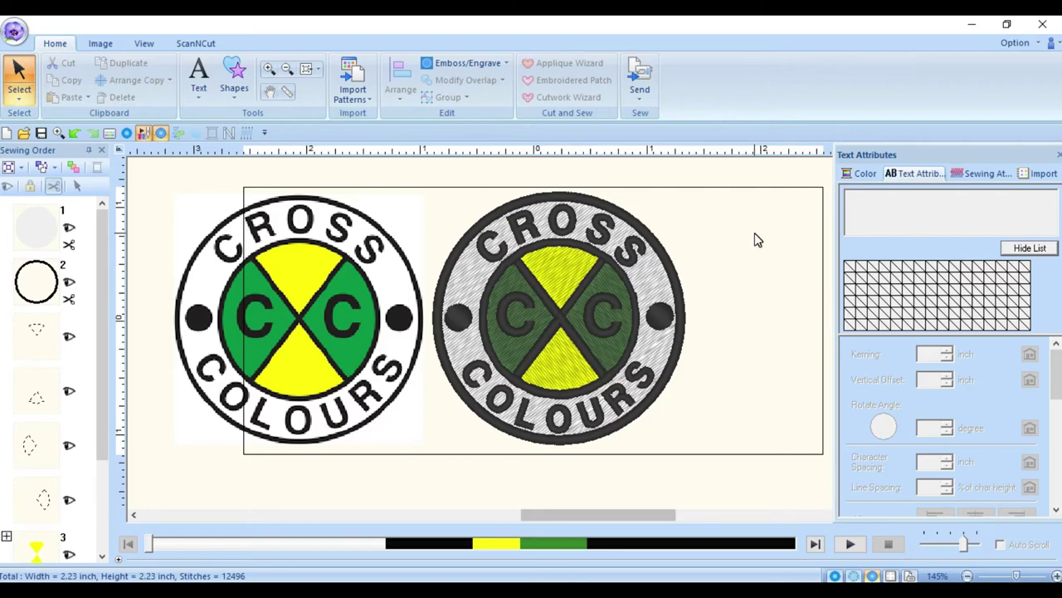
- Select both green side segments of the badge together and recolour their fill, trying a light green before choosing a bright lime green
left_click(606, 276)
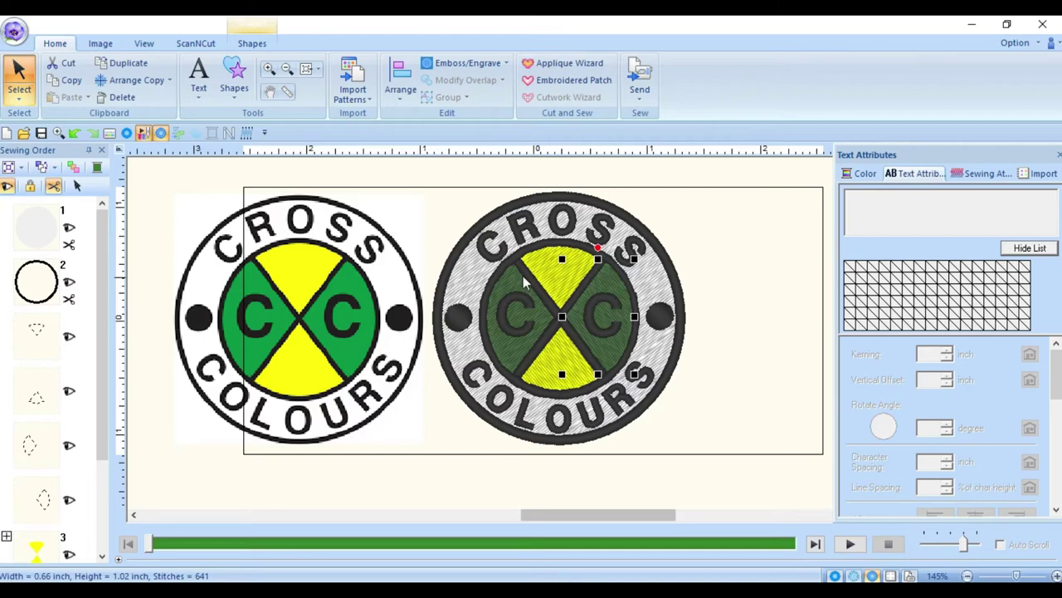
scroll(105, 307, "down", 5)
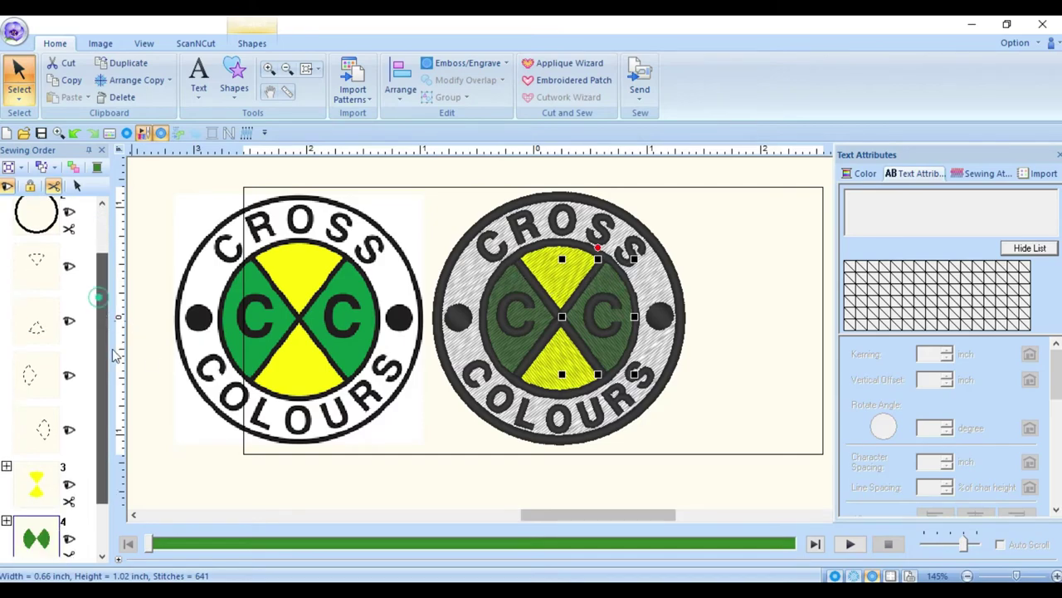
left_click(59, 486)
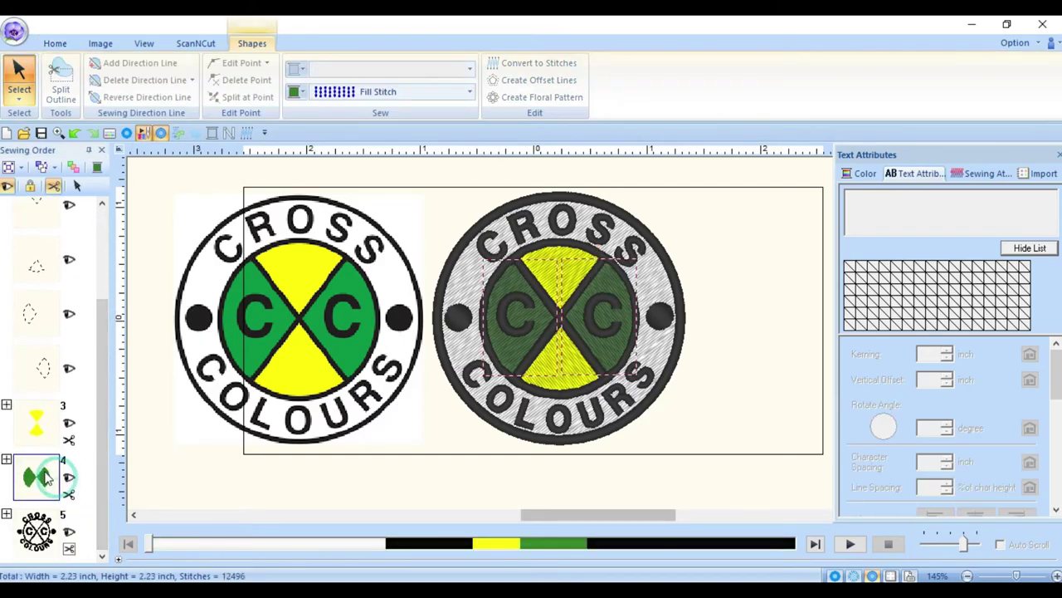
right_click(46, 470)
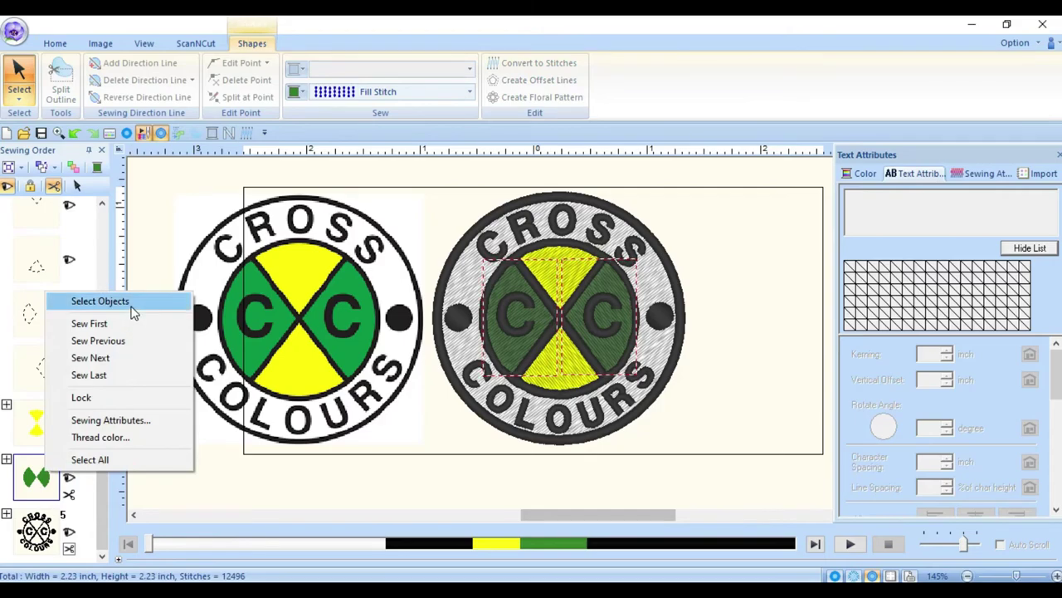
left_click(45, 489)
right_click(46, 489)
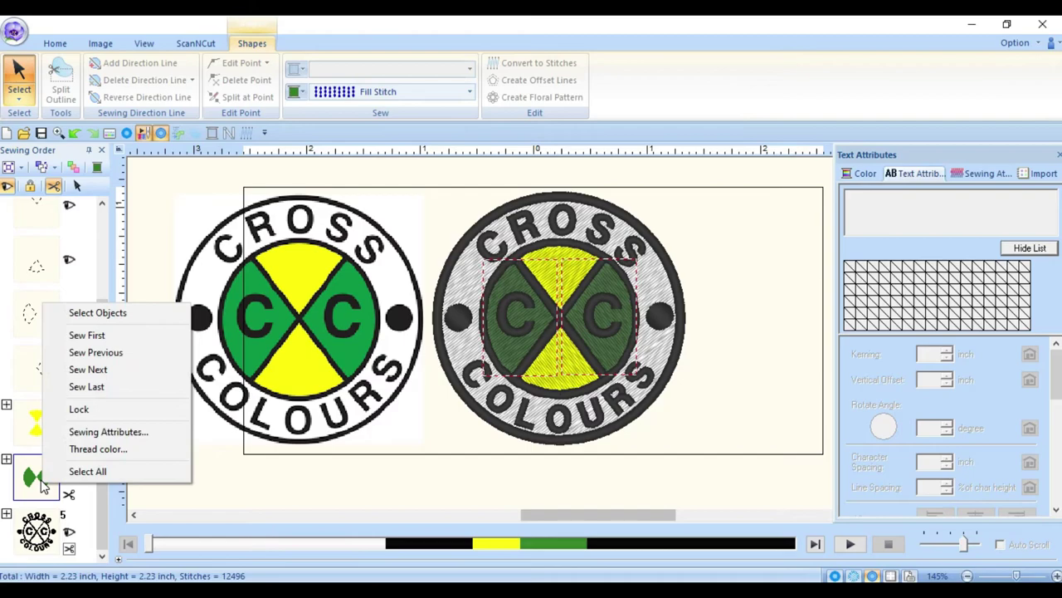
right_click(44, 485)
right_click(44, 484)
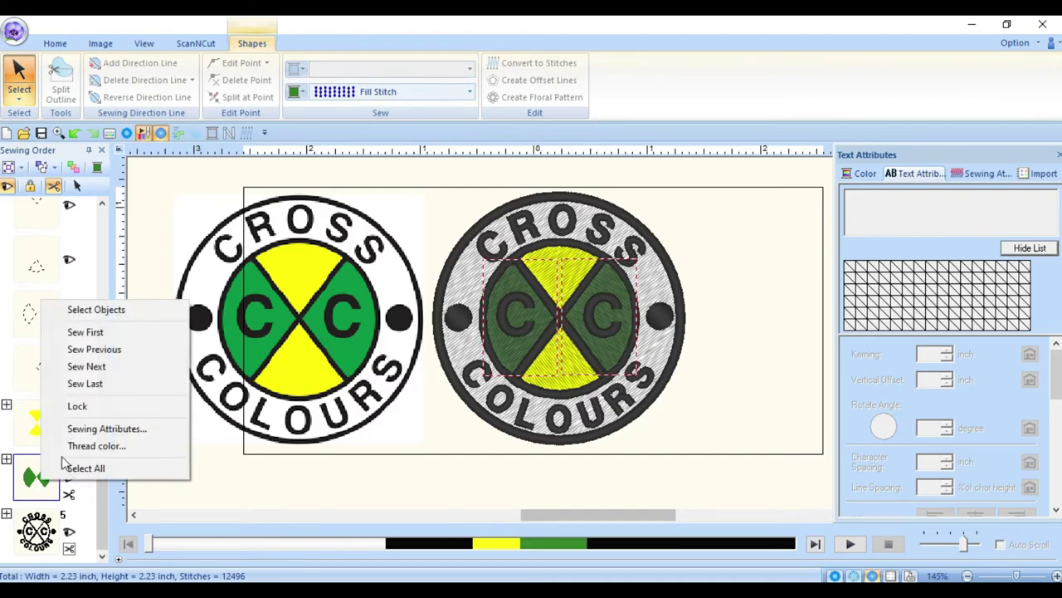
left_click(123, 309)
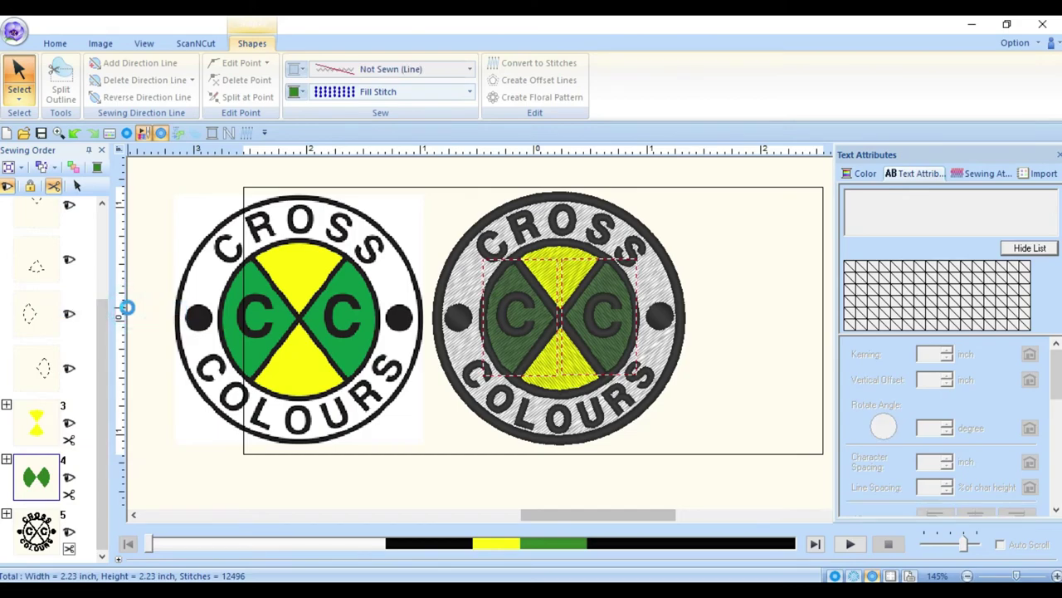
left_click(299, 92)
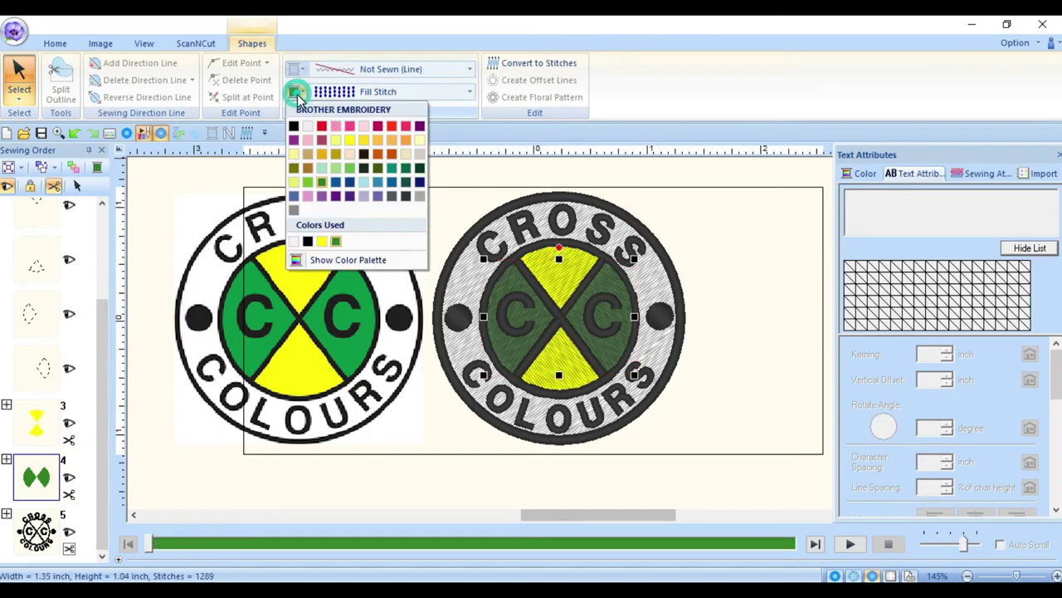
left_click(350, 168)
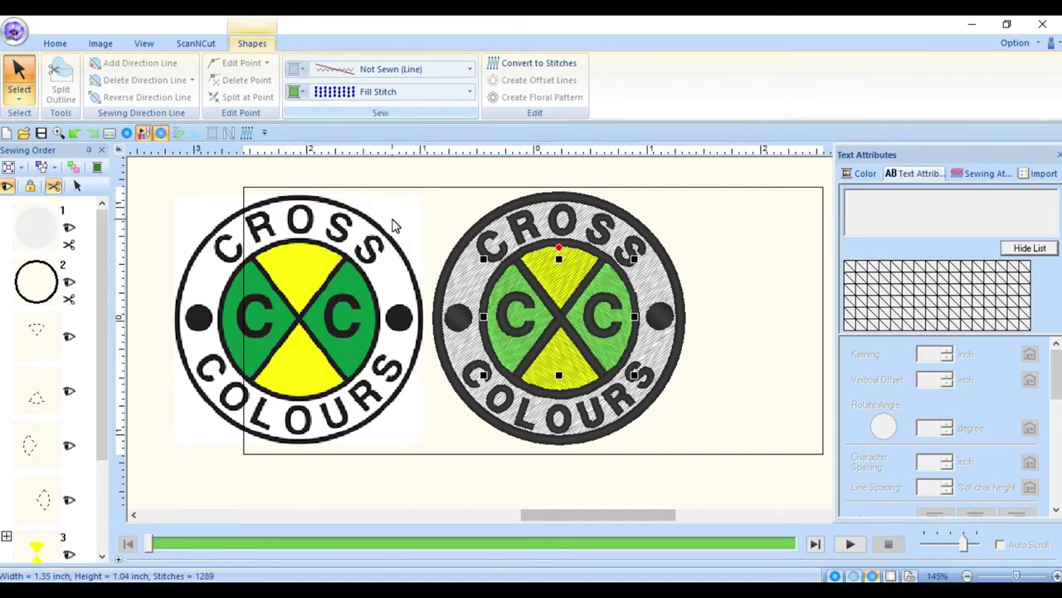
left_click(297, 93)
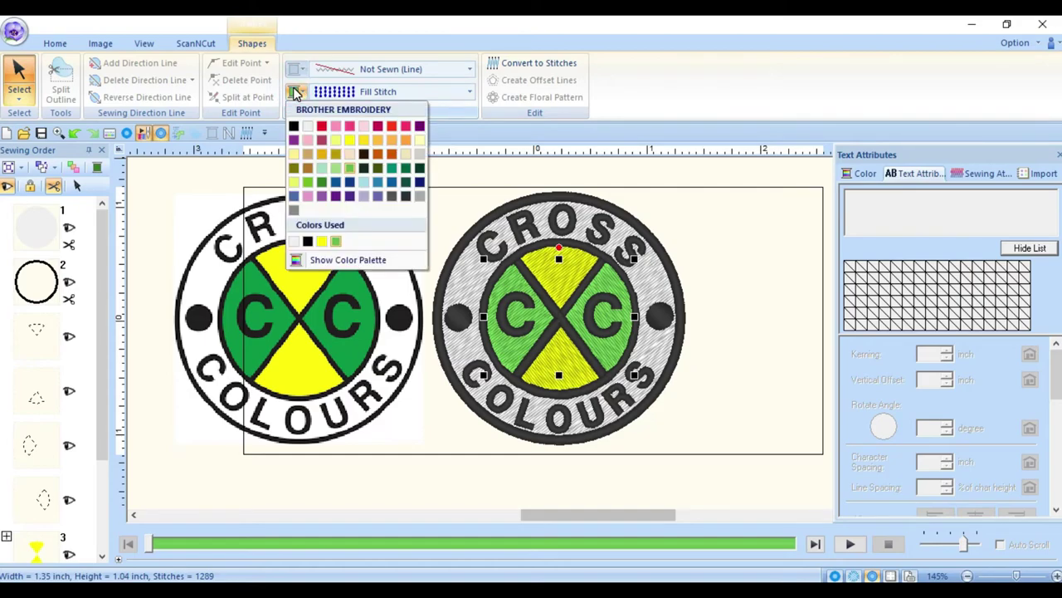
left_click(309, 183)
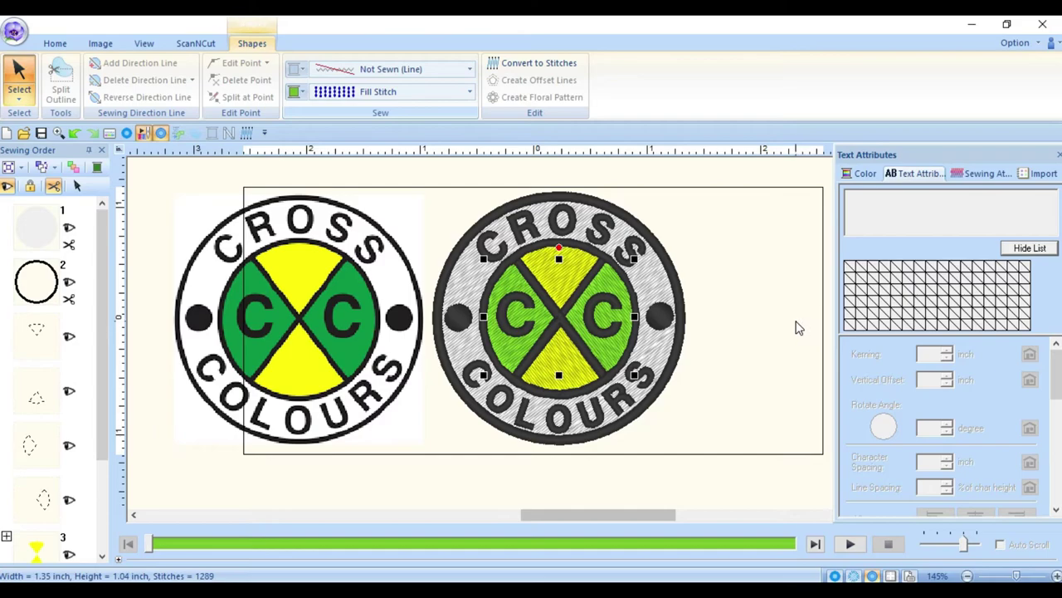
- Try two progressively darker greens as the fill colour of the badge's two side segments
left_click(296, 91)
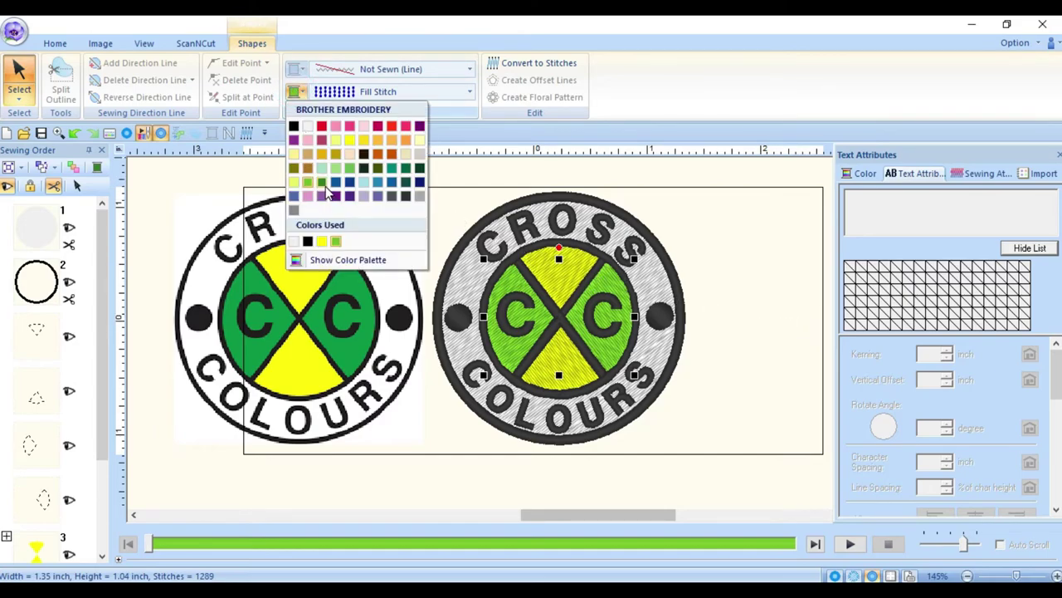
left_click(406, 172)
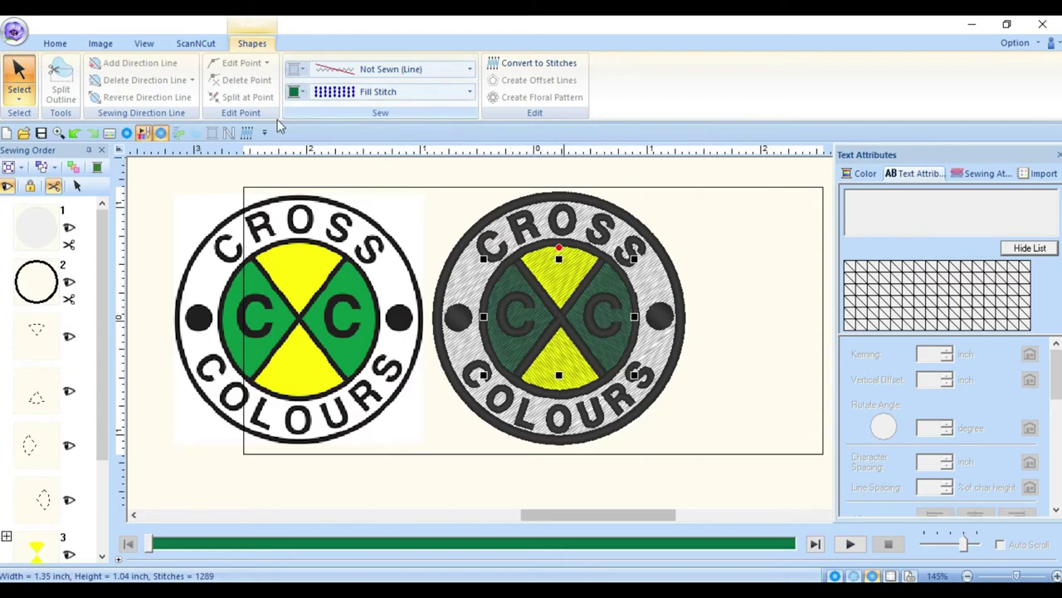
left_click(297, 91)
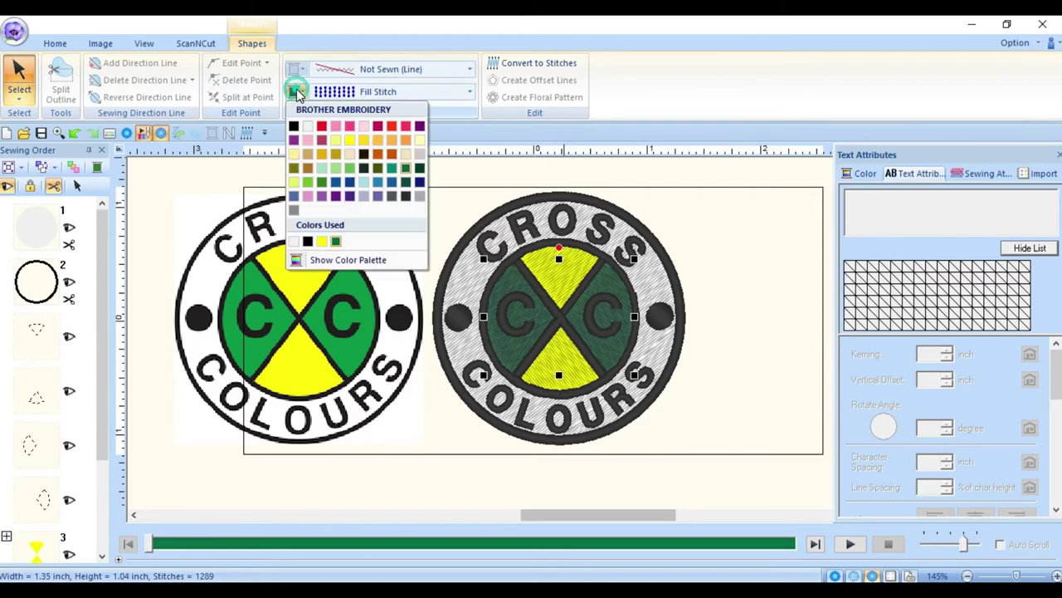
left_click(419, 169)
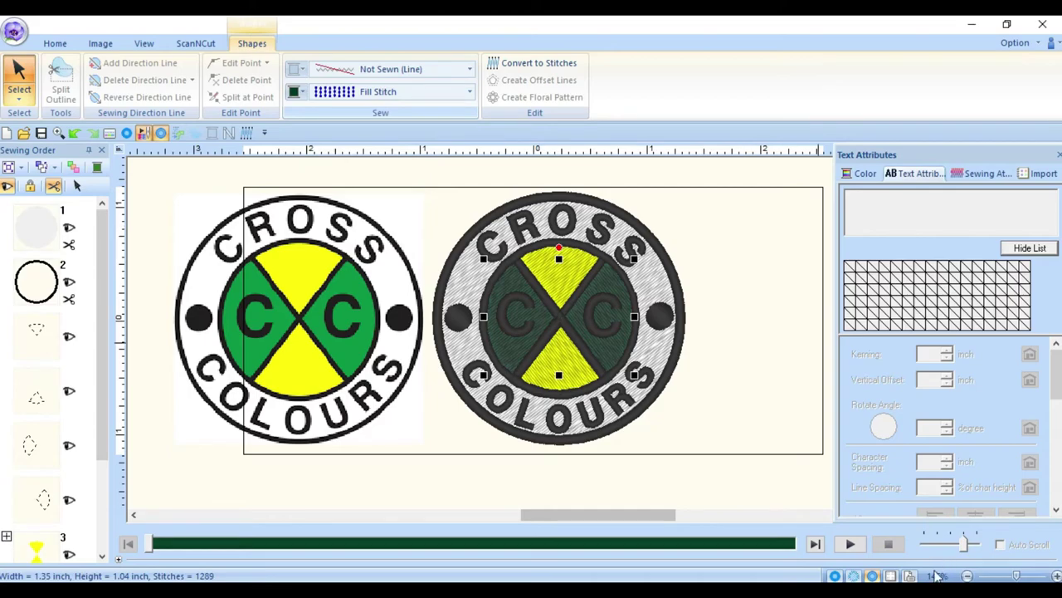
- Display the badge in solid view and try moss green and lime green fills on the side segments
left_click(835, 575)
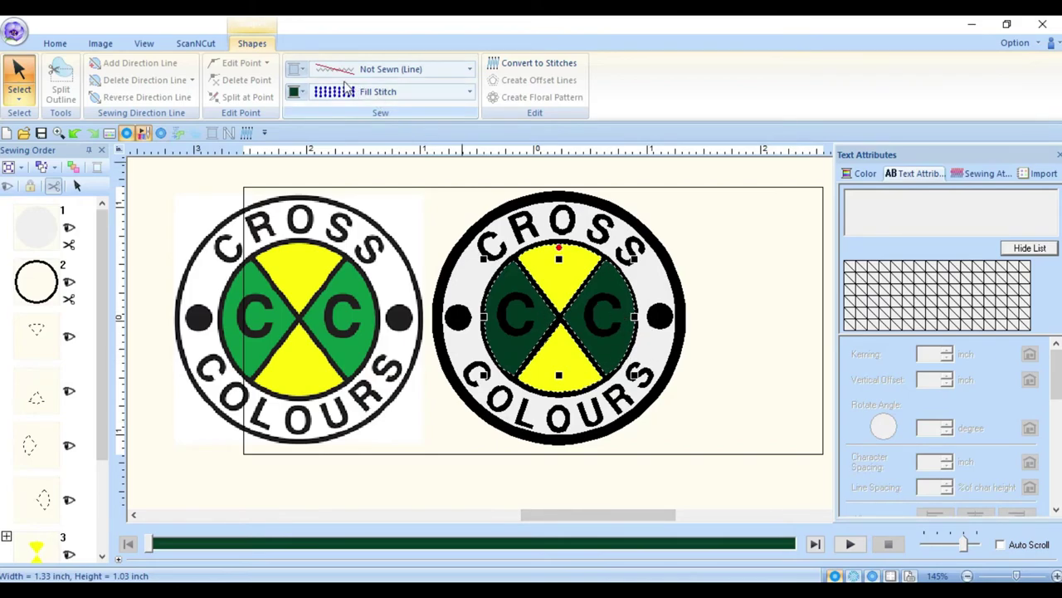
left_click(295, 92)
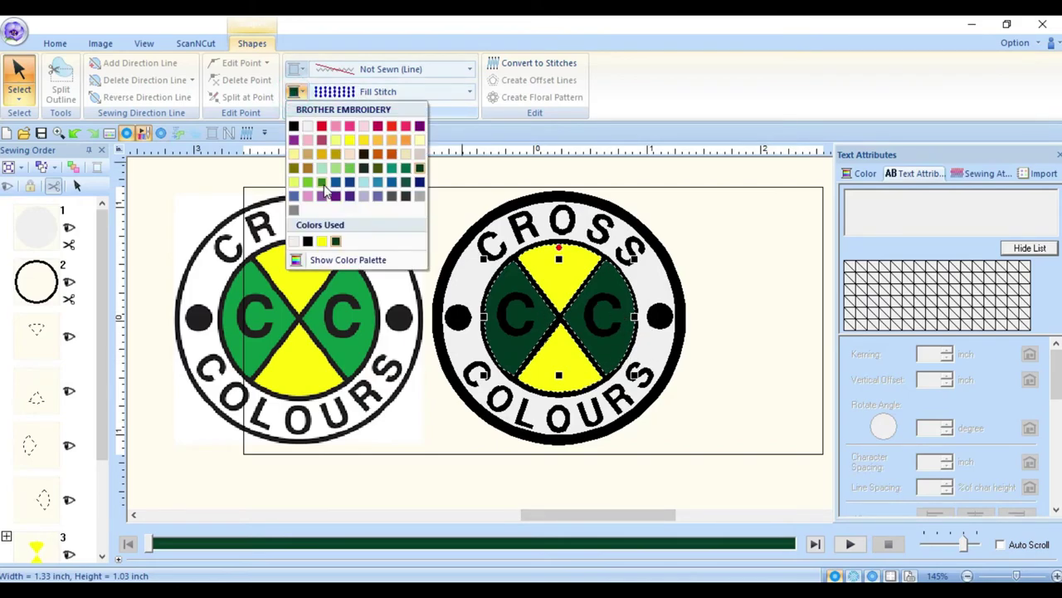
left_click(324, 185)
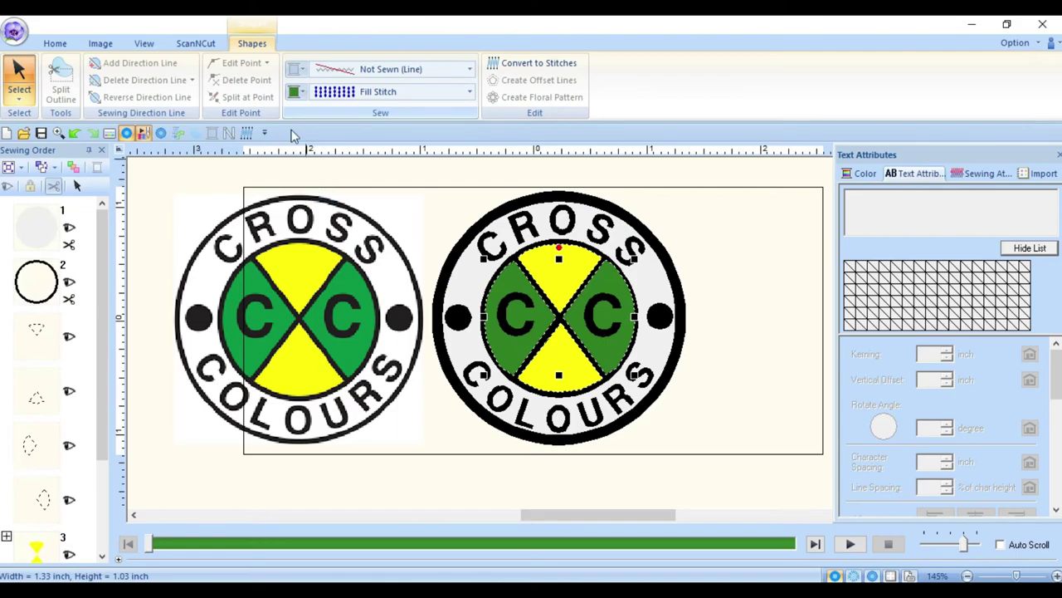
left_click(300, 93)
left_click(312, 185)
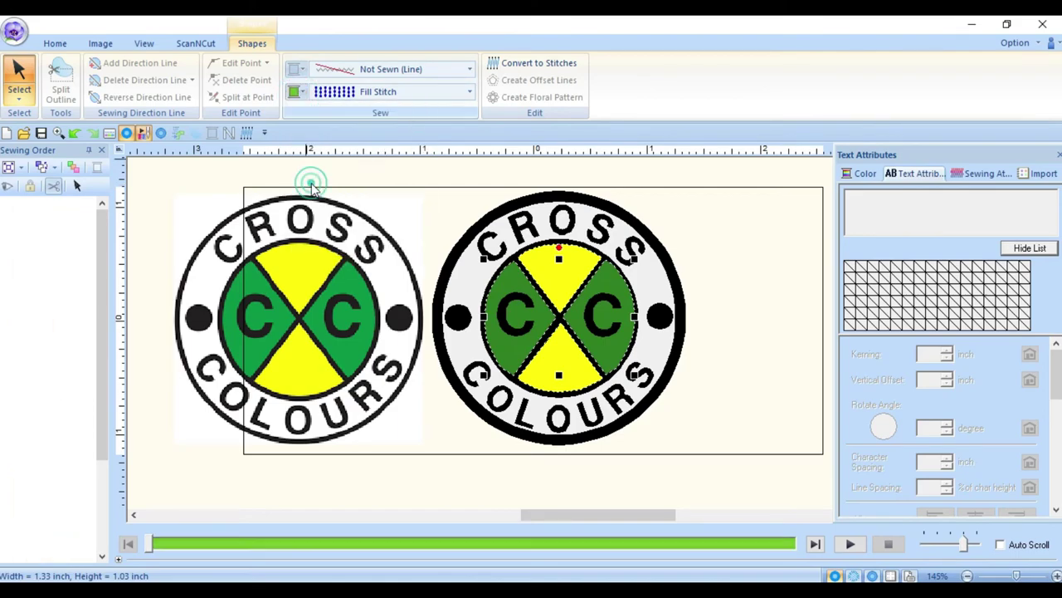
- Try teal green and emerald green fills on the side segments before returning them to moss green
left_click(297, 91)
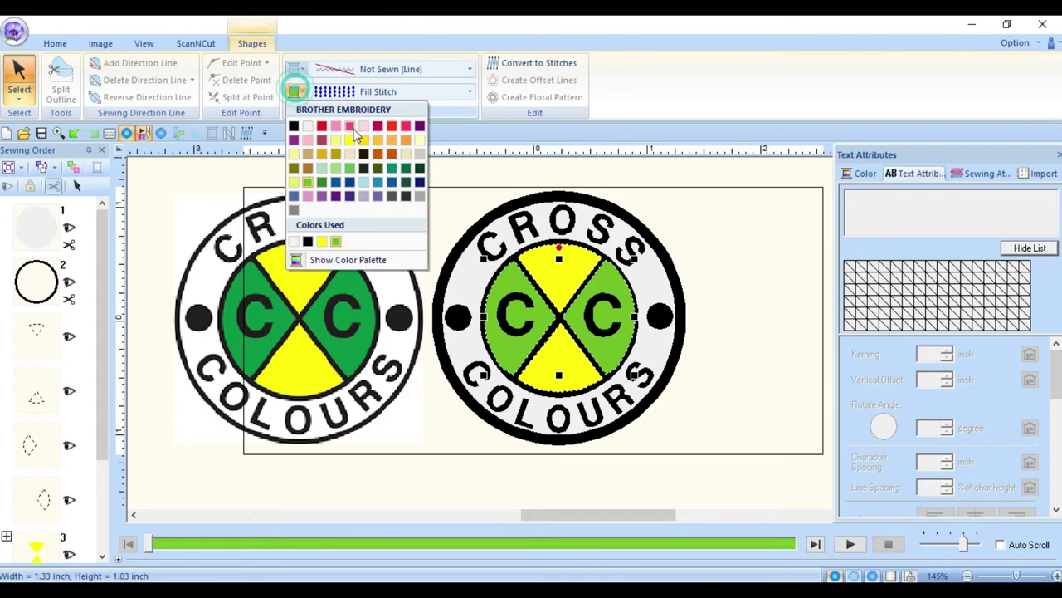
left_click(392, 181)
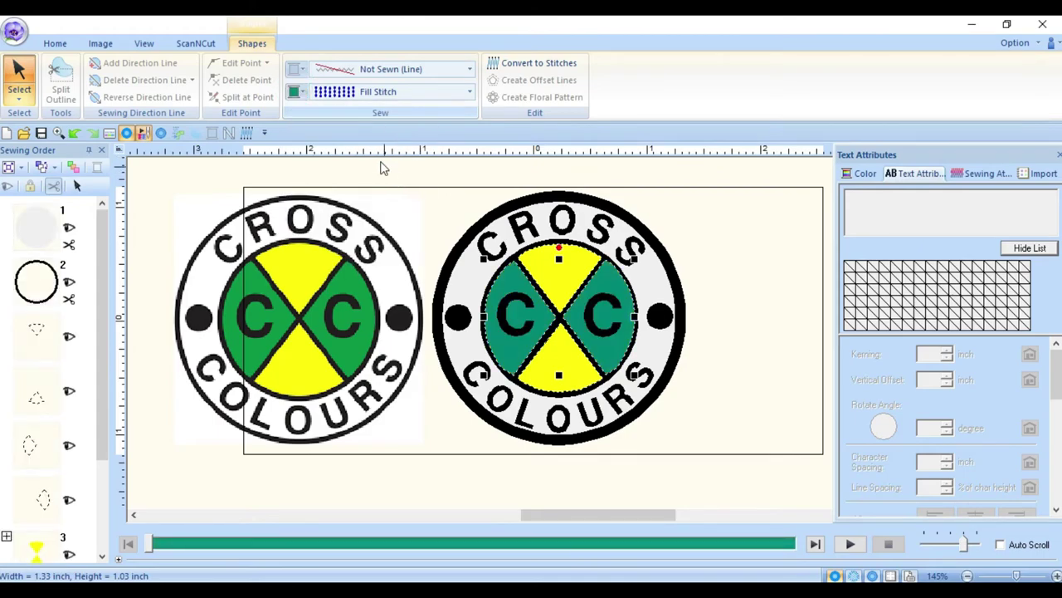
left_click(296, 95)
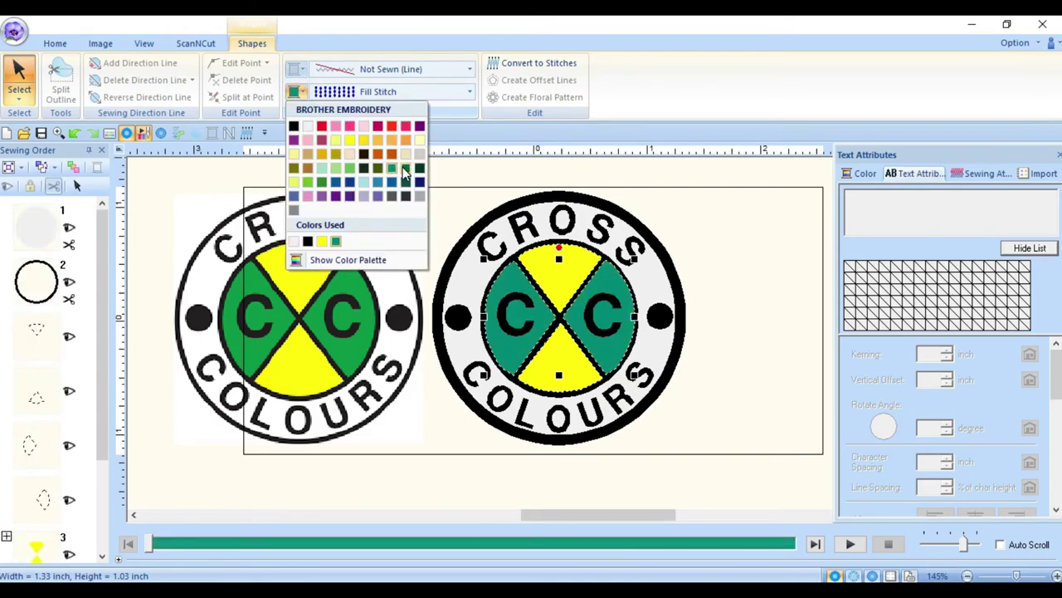
left_click(403, 169)
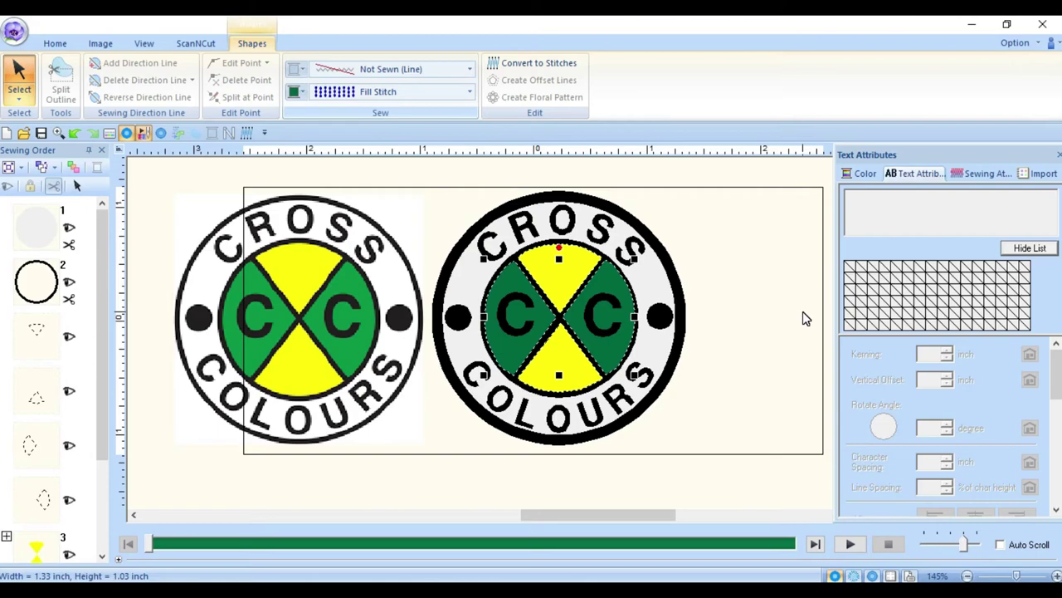
left_click(296, 92)
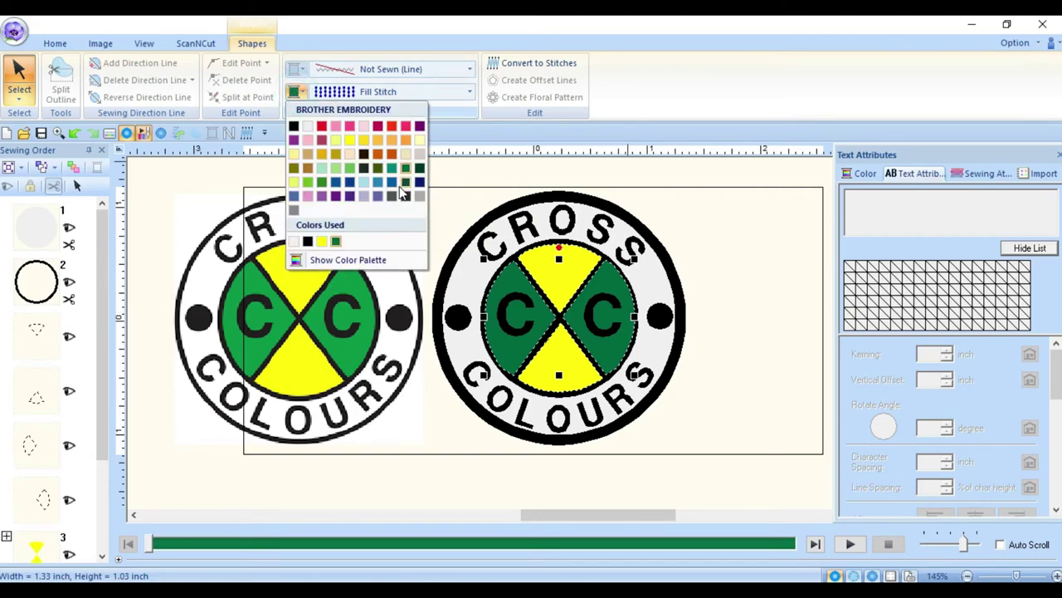
left_click(321, 183)
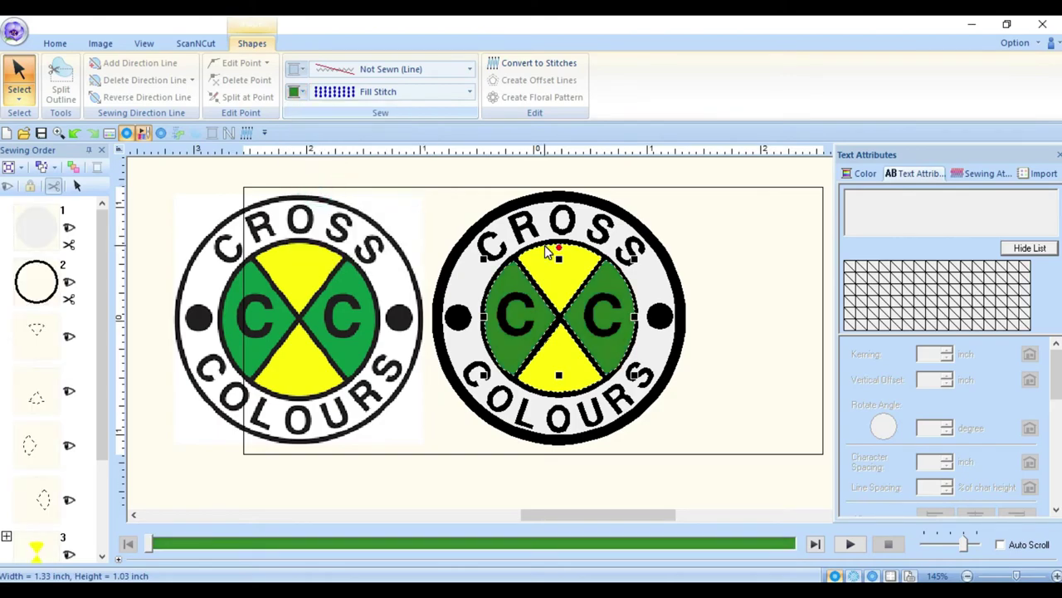
- Try OLIVE GREEN 519, DARK OLIVE 517 and MOSS GREEN 515 from the BROTHER EMBROIDERY thread chart on the side segments
left_click(301, 94)
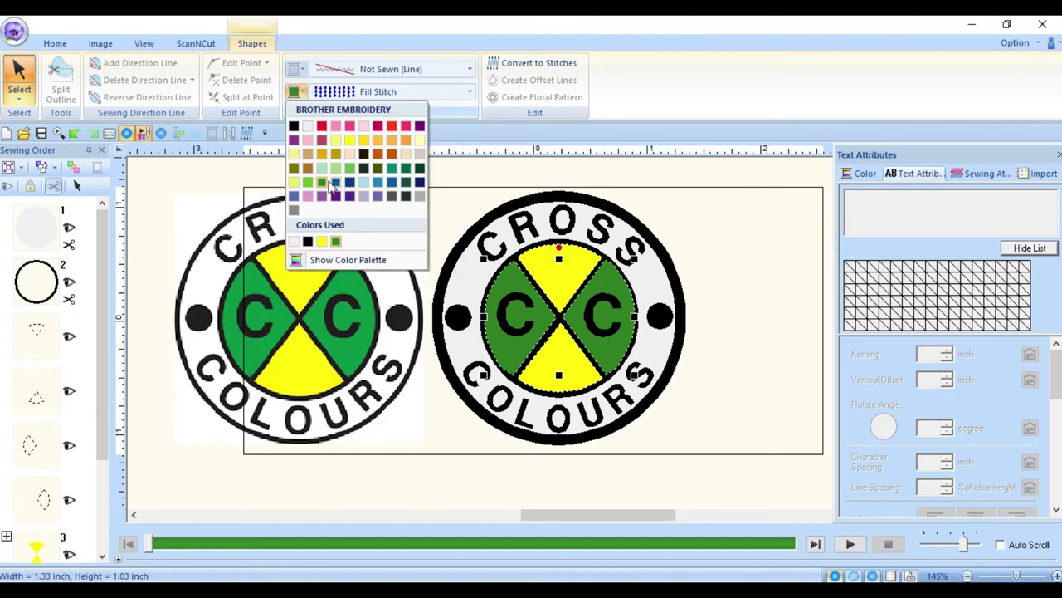
left_click(863, 175)
left_click_drag(1053, 320, 1056, 378)
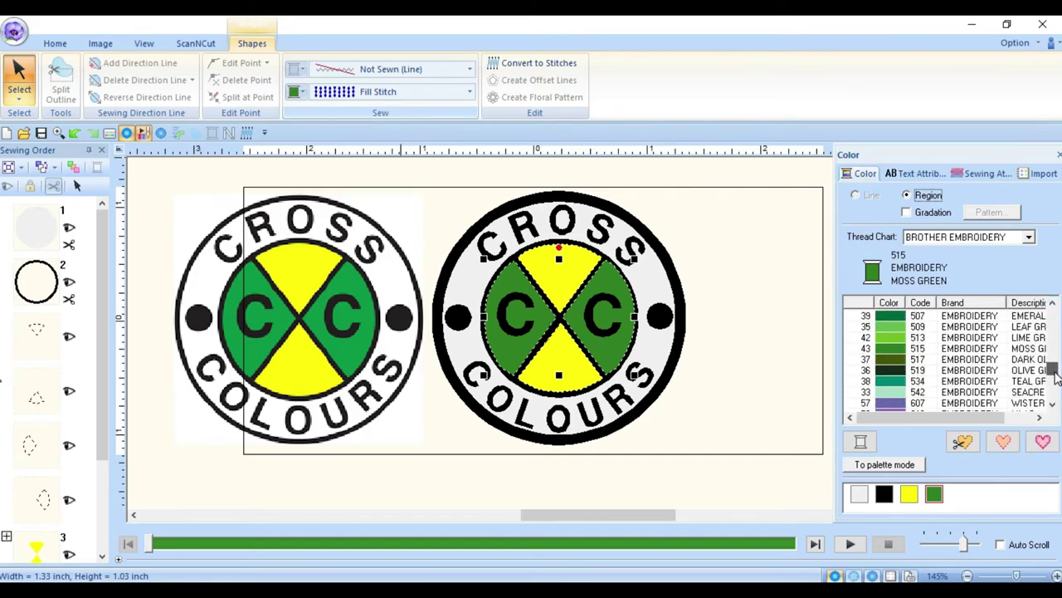
left_click(922, 372)
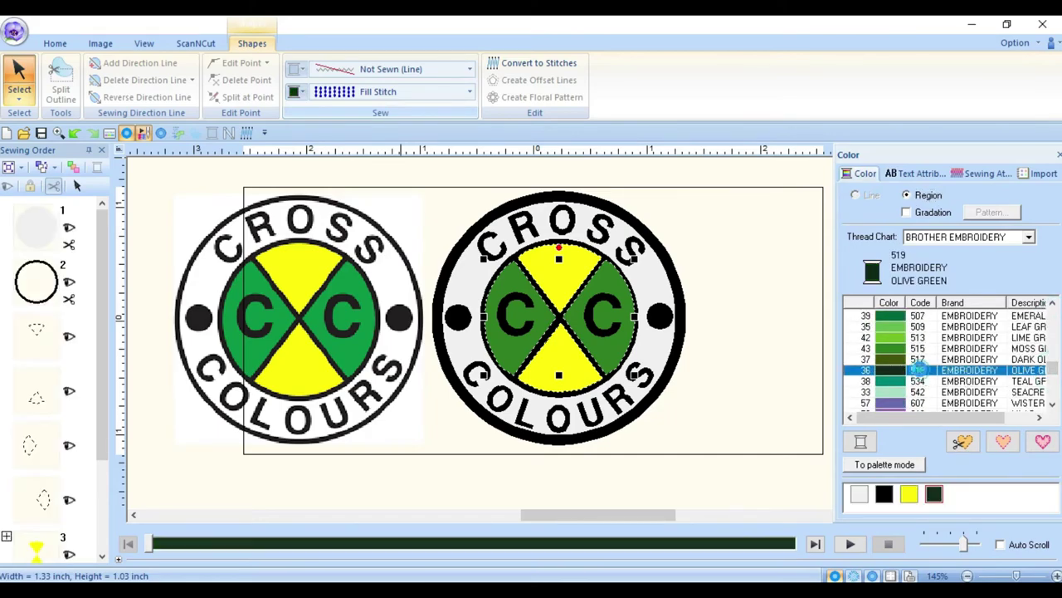
left_click(917, 359)
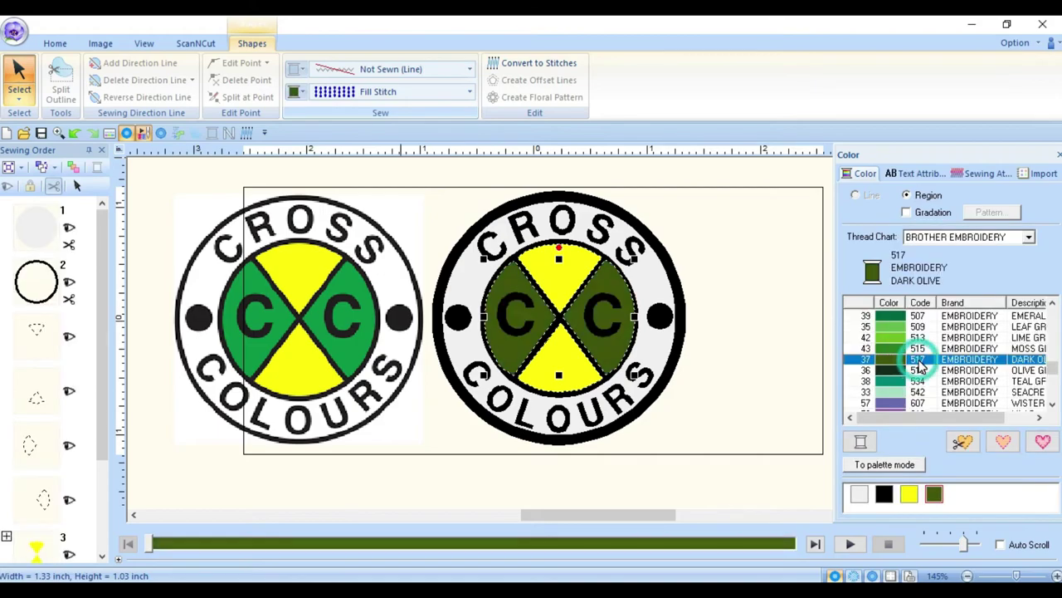
left_click(918, 349)
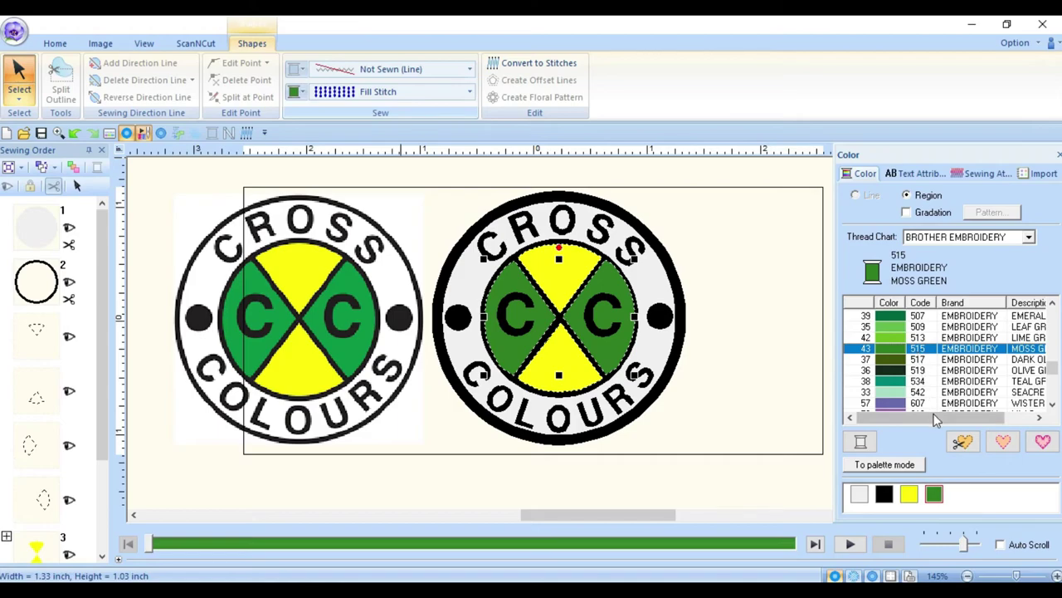
- Try the LIME GREEN, LEAF GREEN, EMERALD GREEN, MINT GREEN and DEEP GREEN threads on the side segments
left_click_drag(936, 419, 953, 419)
left_click(931, 340)
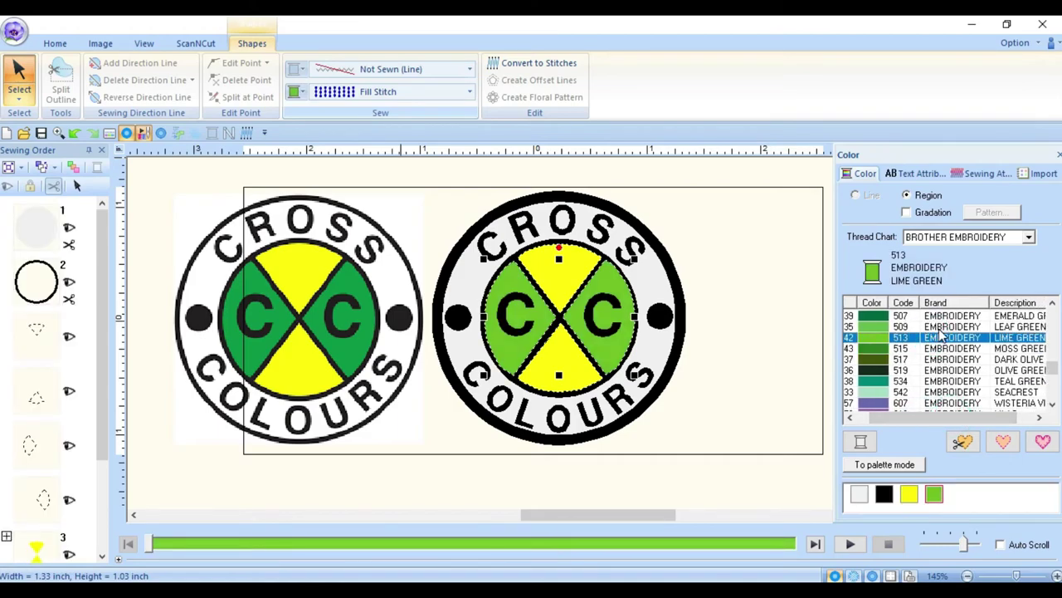
left_click(945, 327)
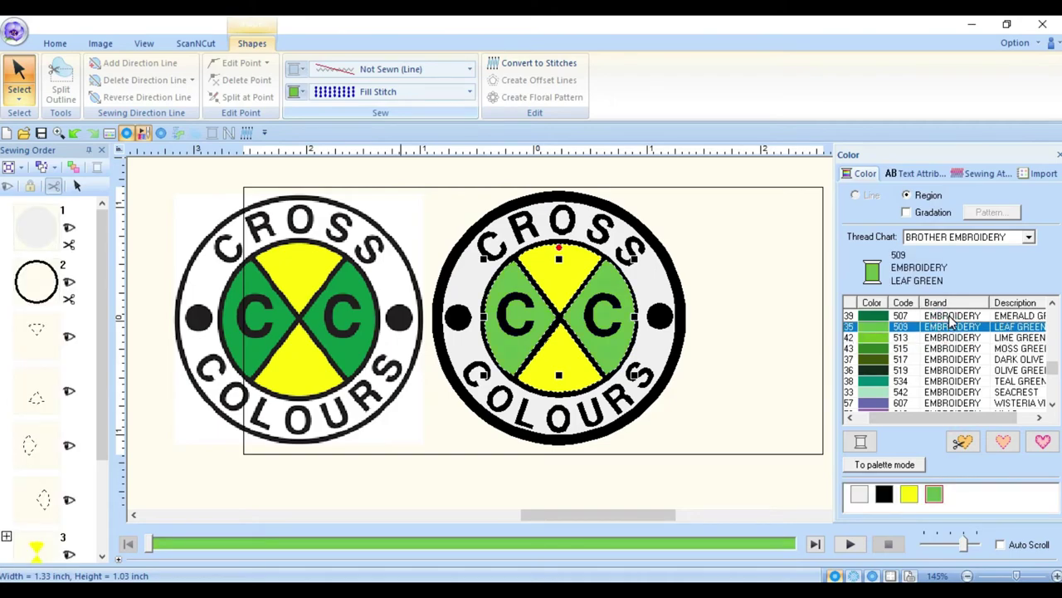
left_click(951, 317)
scroll(1029, 399, "up", 1)
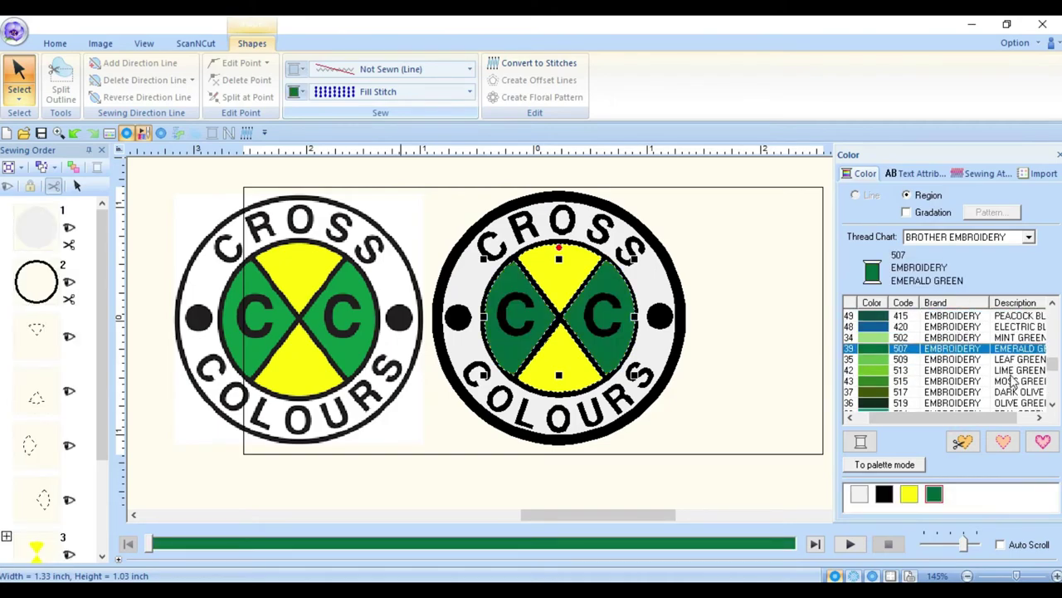
left_click(1024, 338)
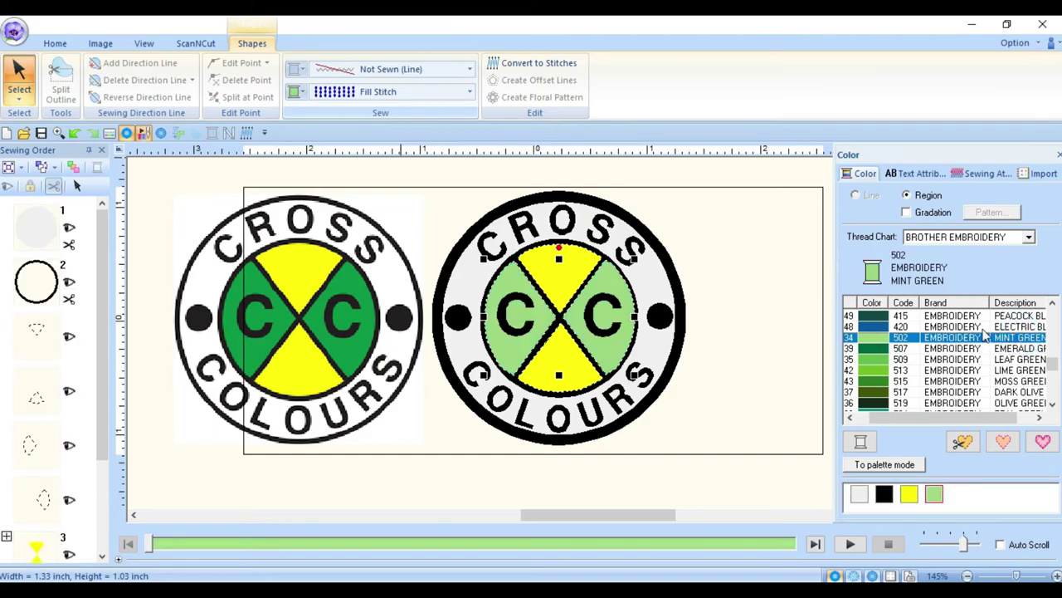
scroll(984, 330, "up", 2)
scroll(1013, 340, "down", 6)
scroll(1013, 343, "down", 2)
left_click(1010, 341)
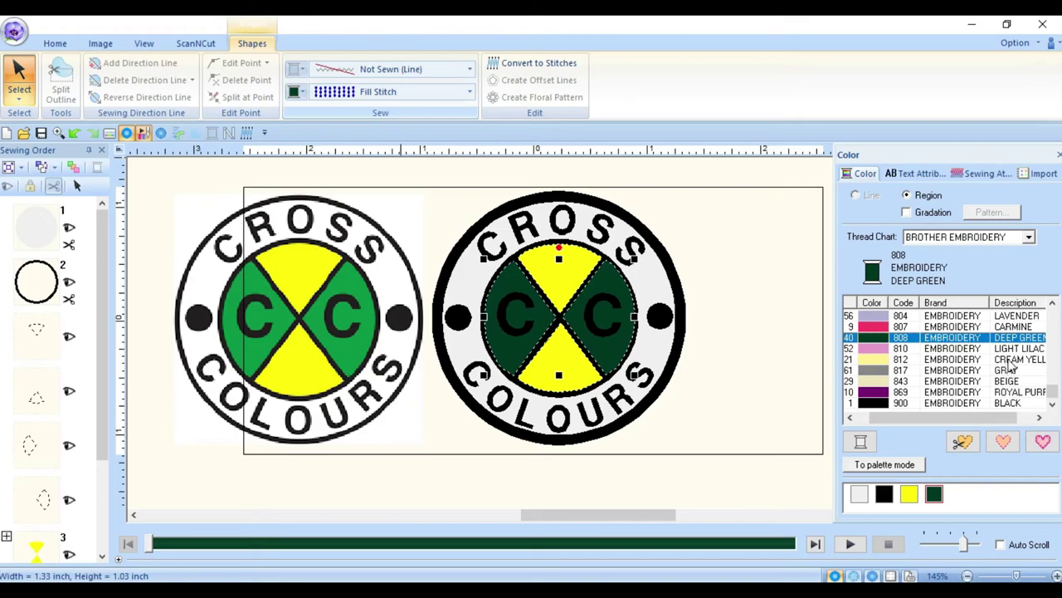
- Recolour both side segments with thread 515 MOSS GREEN and deselect them
scroll(979, 357, "up", 5)
scroll(975, 346, "up", 2)
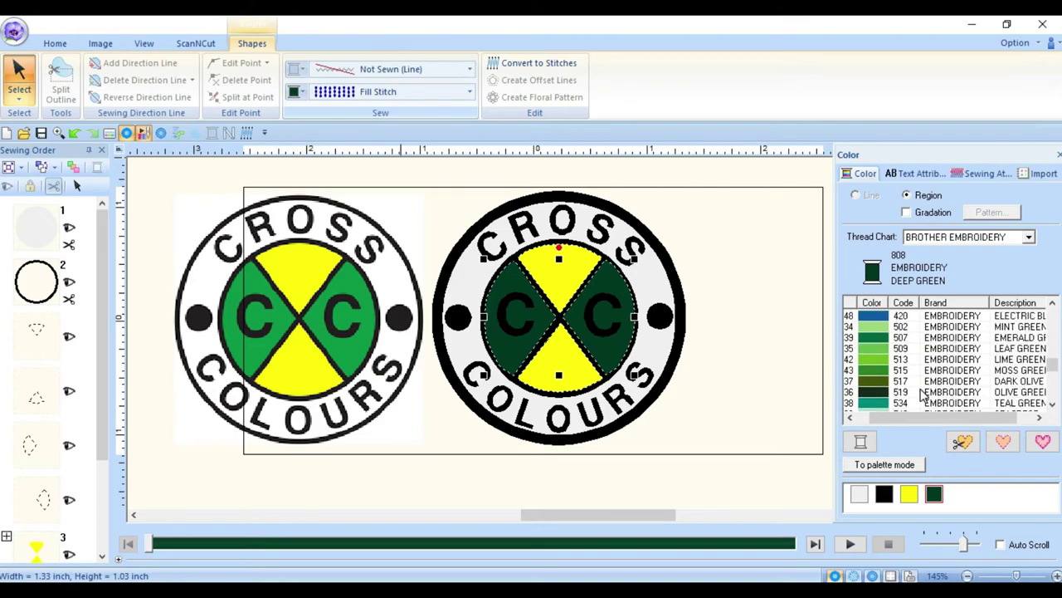
left_click(904, 371)
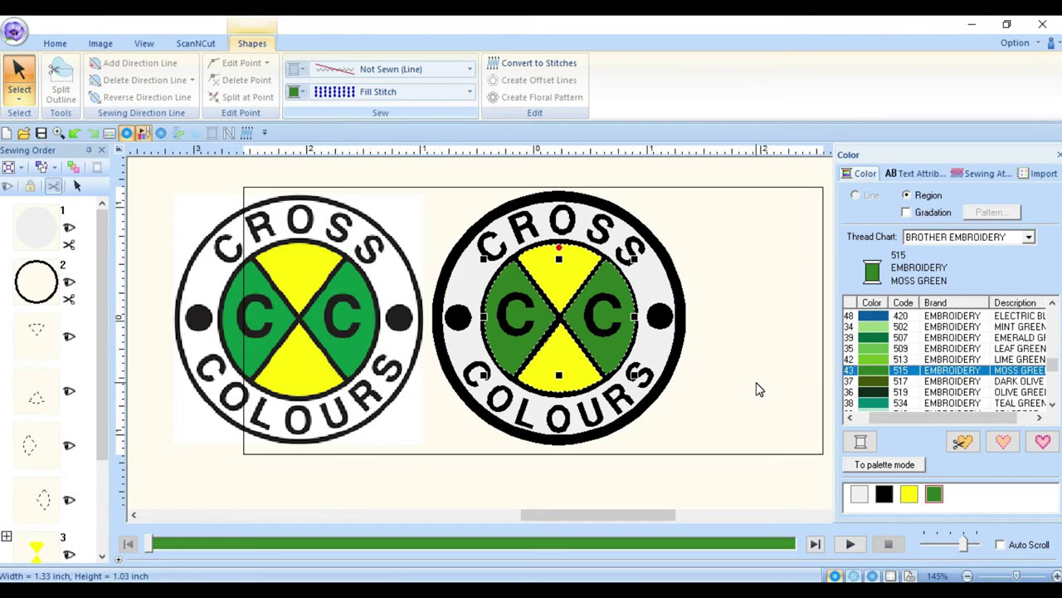
left_click(776, 325)
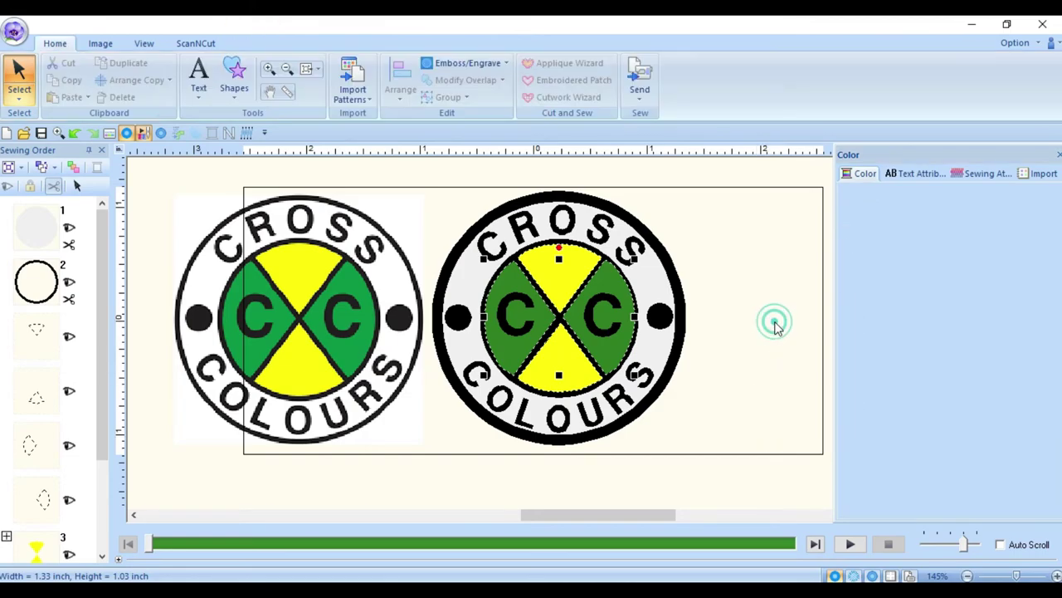
right_click(320, 298)
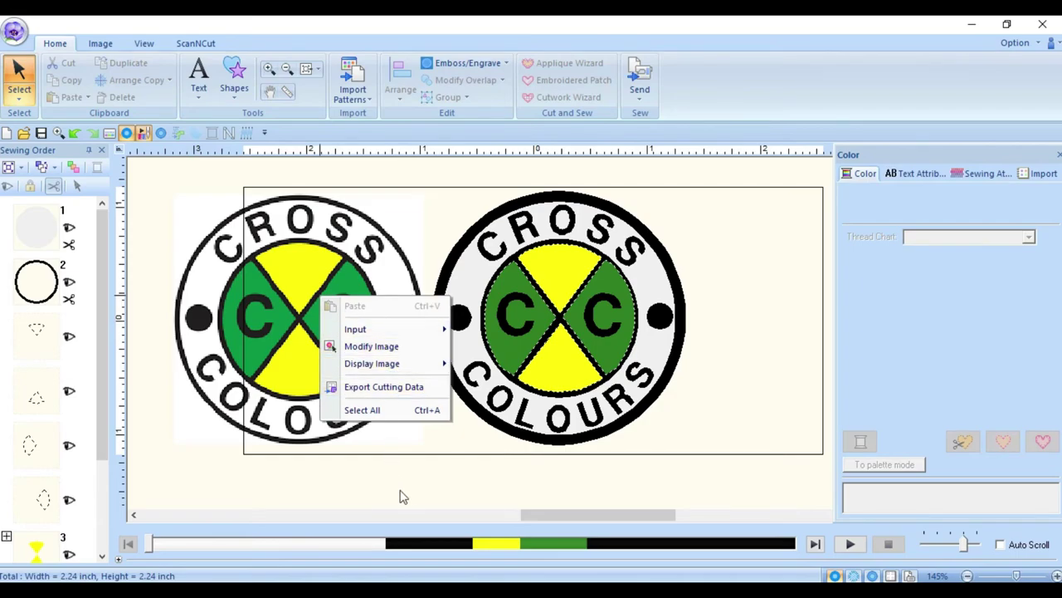
left_click(756, 427)
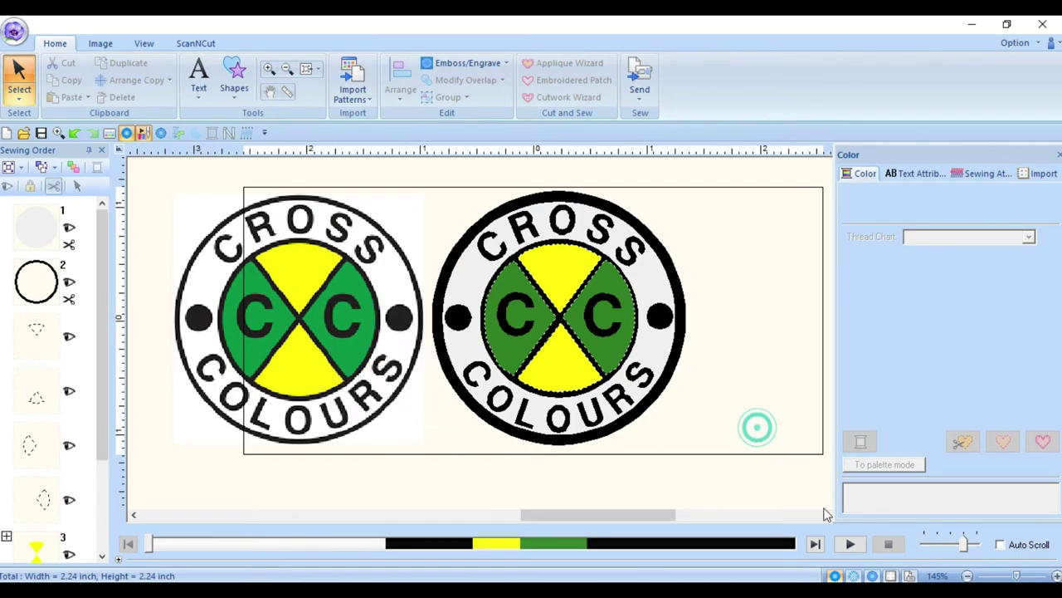
- Check the badge in stitch view and return it to the realistic stitch preview
left_click(853, 575)
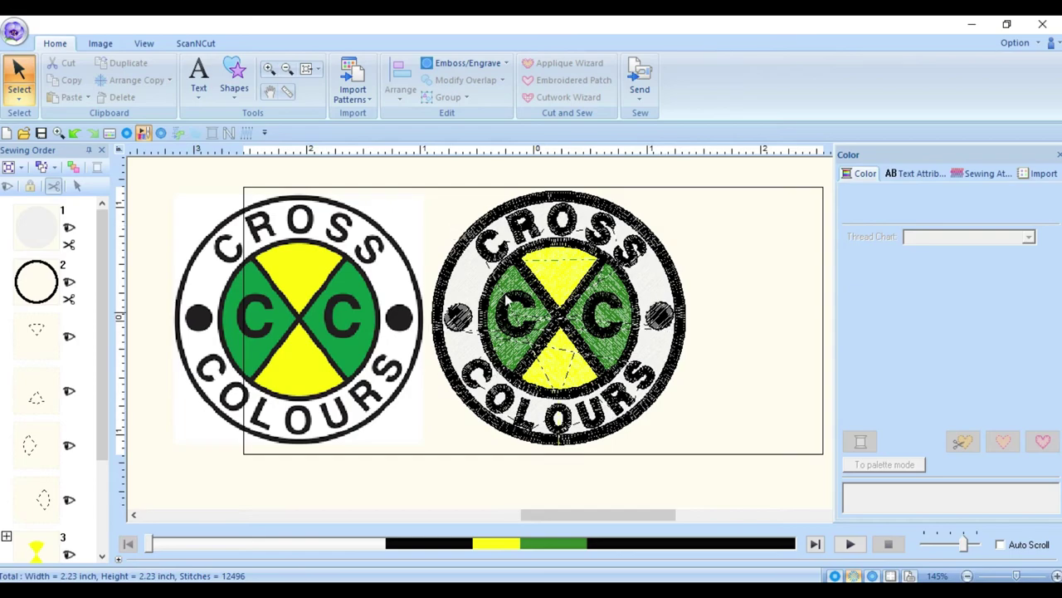
left_click(873, 576)
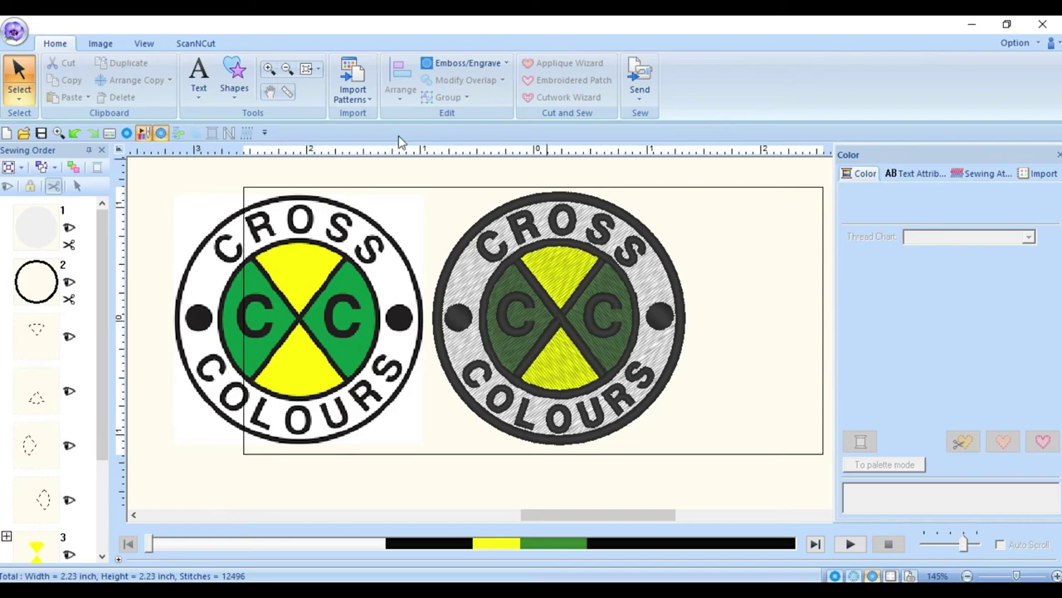
- Select the badge's outer circle from the sewing order and set its fill's pull compensation to 0.03 inch
left_click(51, 280)
right_click(52, 281)
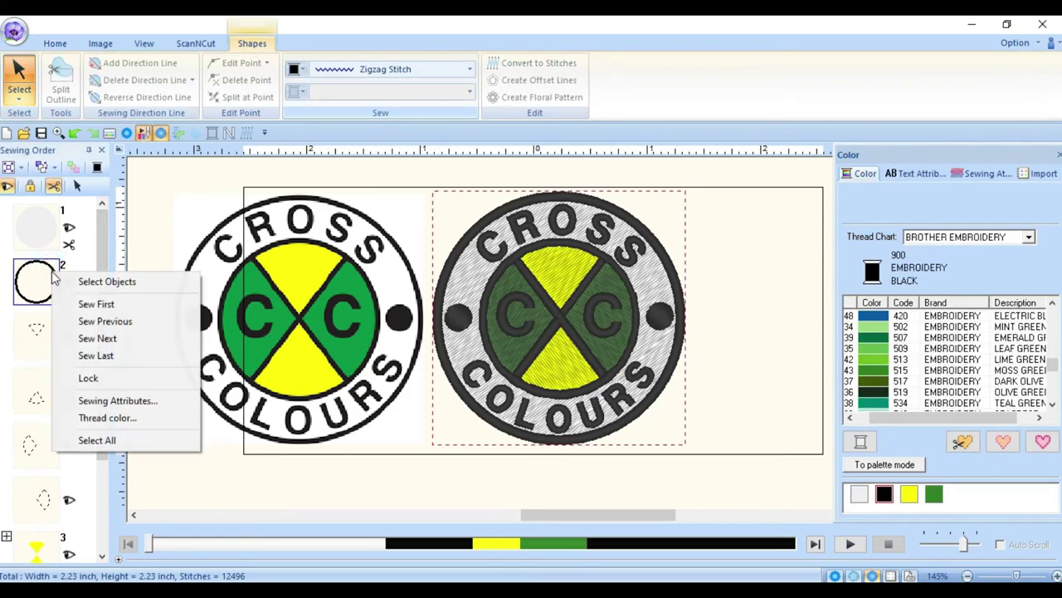
left_click(106, 280)
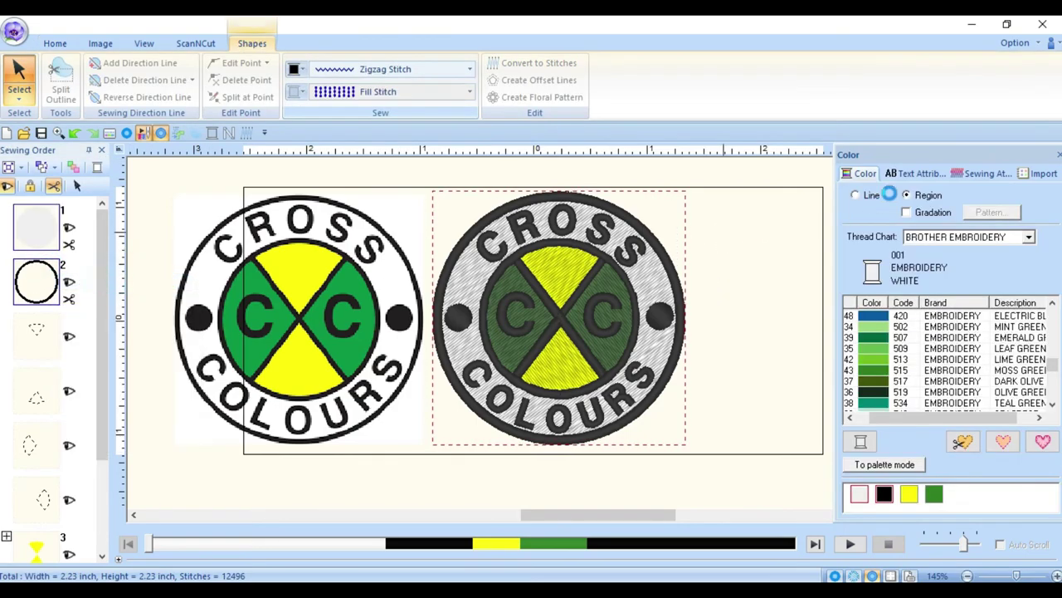
left_click(993, 174)
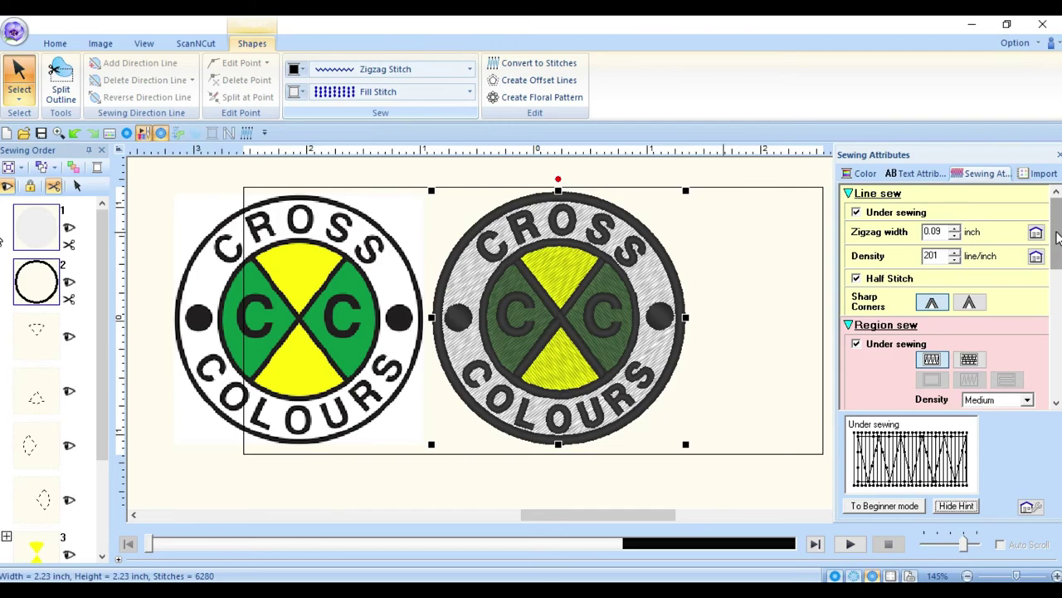
scroll(983, 342, "down", 8)
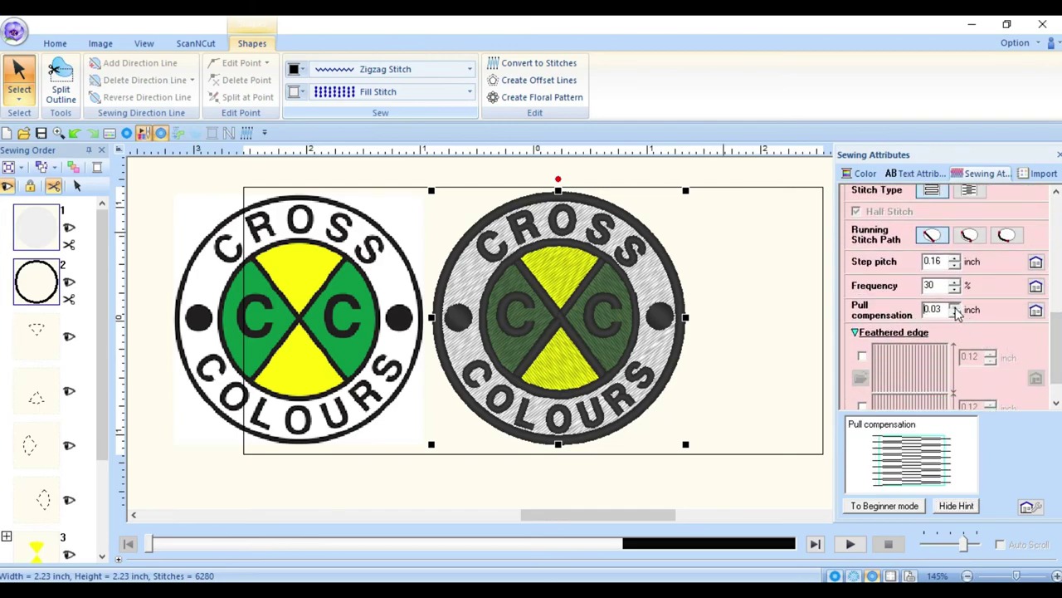
left_click(955, 305)
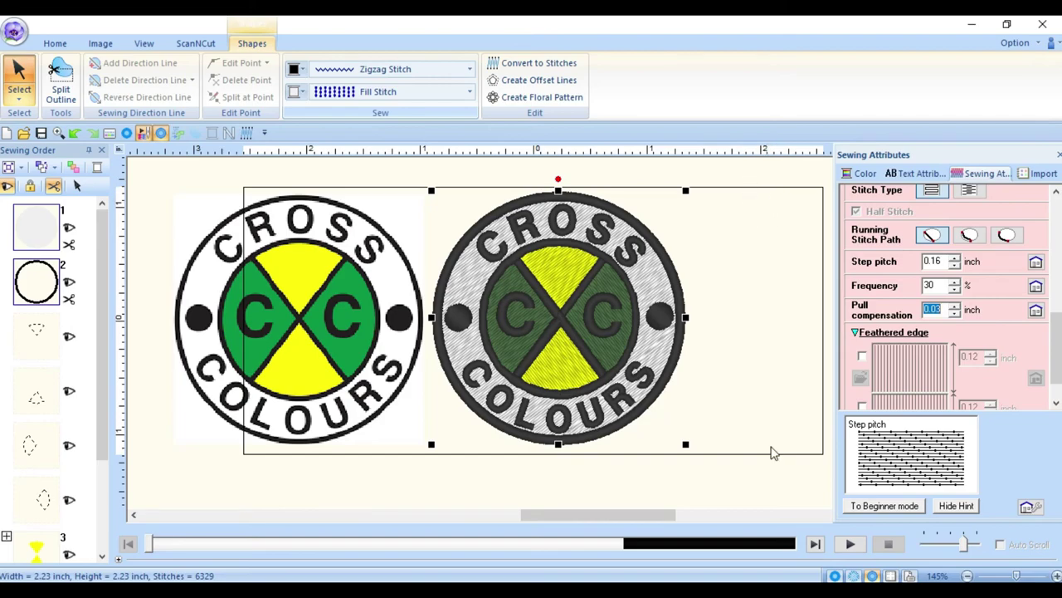
left_click(967, 575)
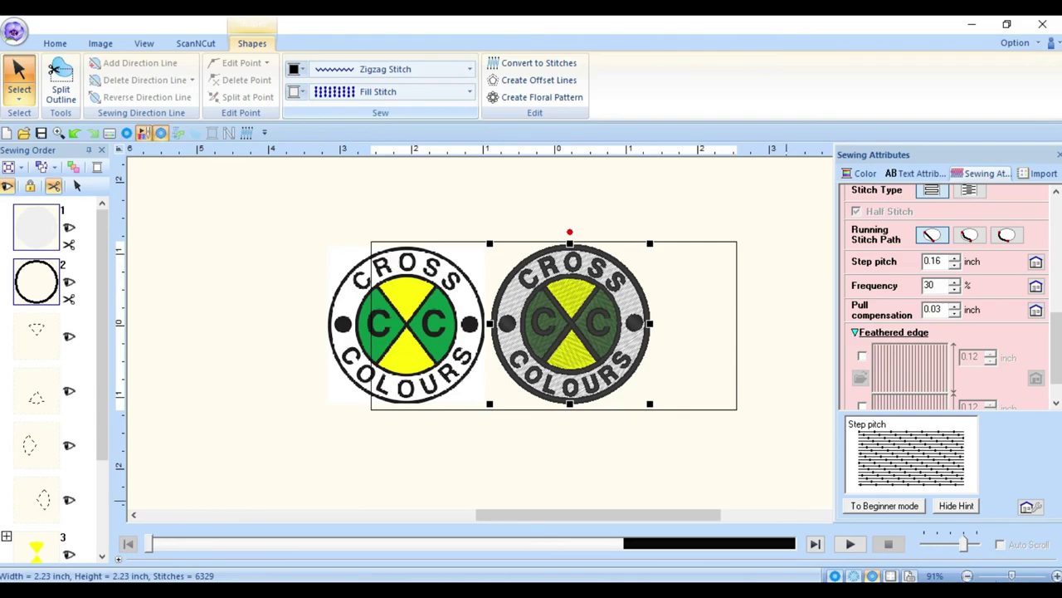
left_click(1056, 576)
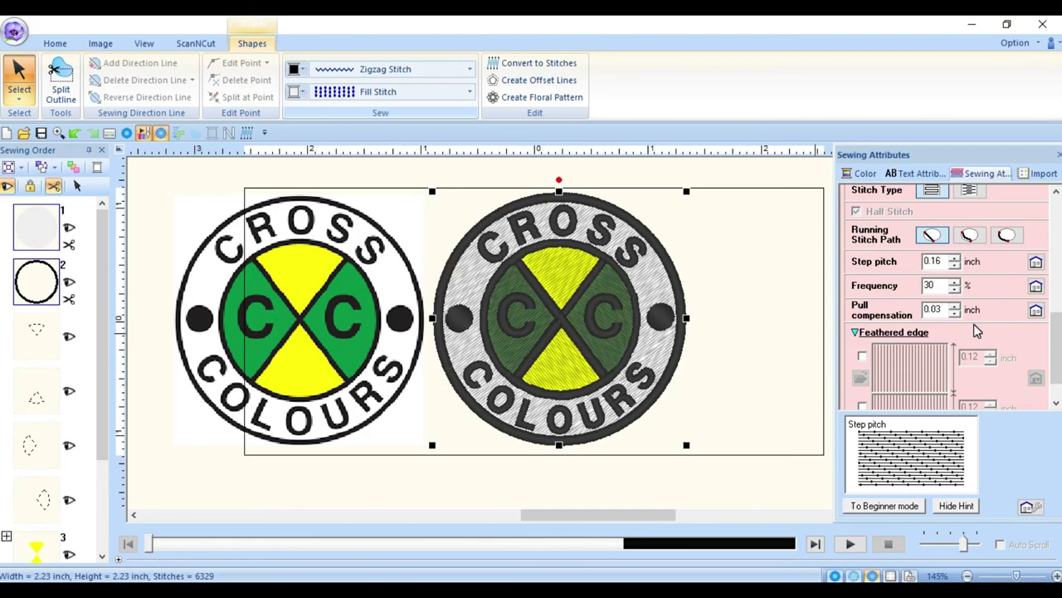
left_click_drag(1059, 358, 1059, 196)
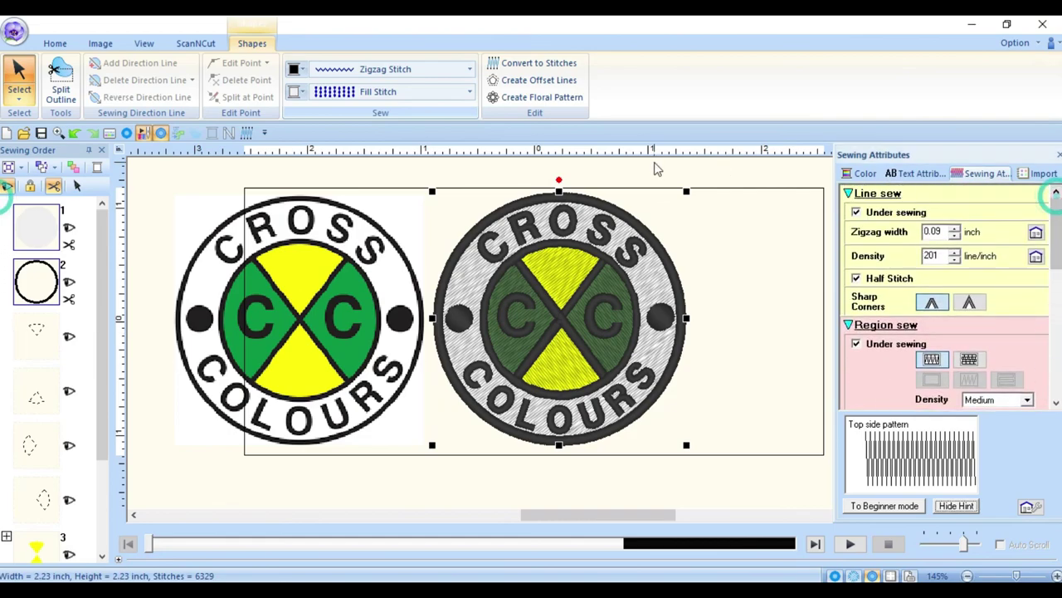